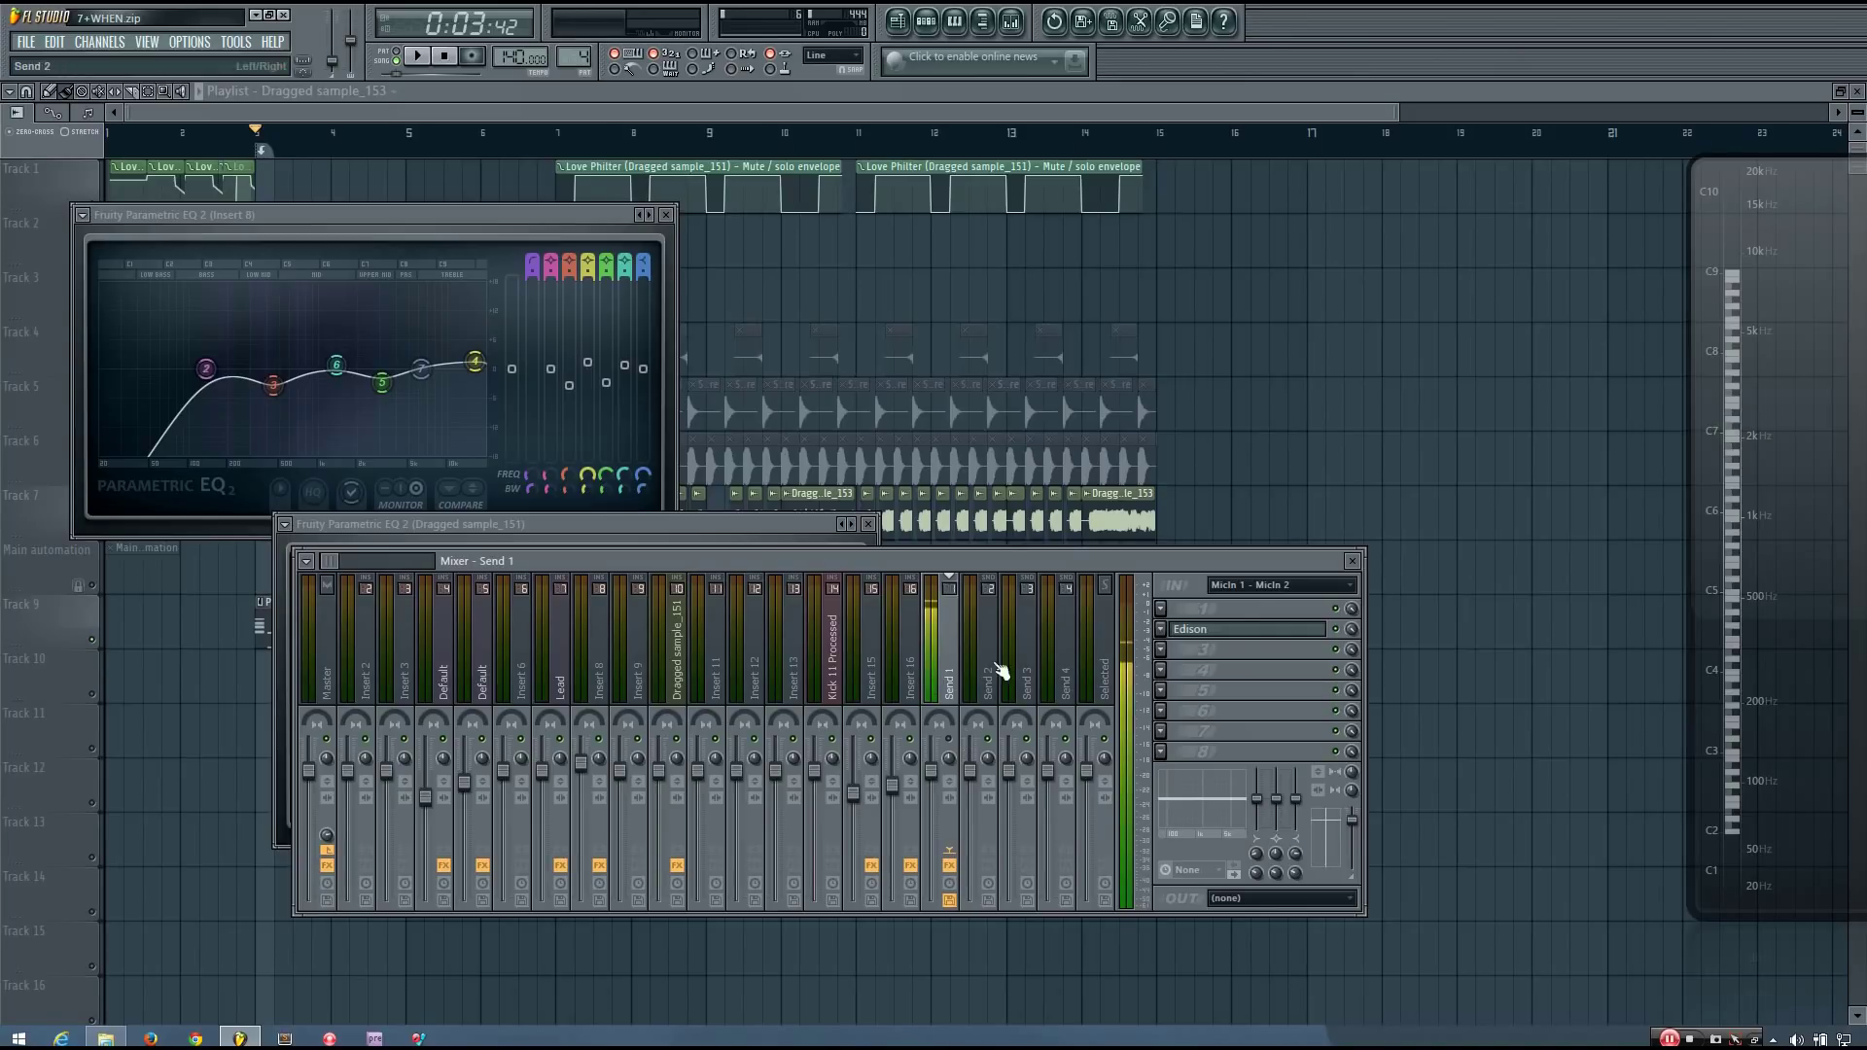
Clear the EQ windows off the playlist and play the drop from bar 3, comparing the Insert 8 and Dragged sample_151 layers.
left_click(948, 97)
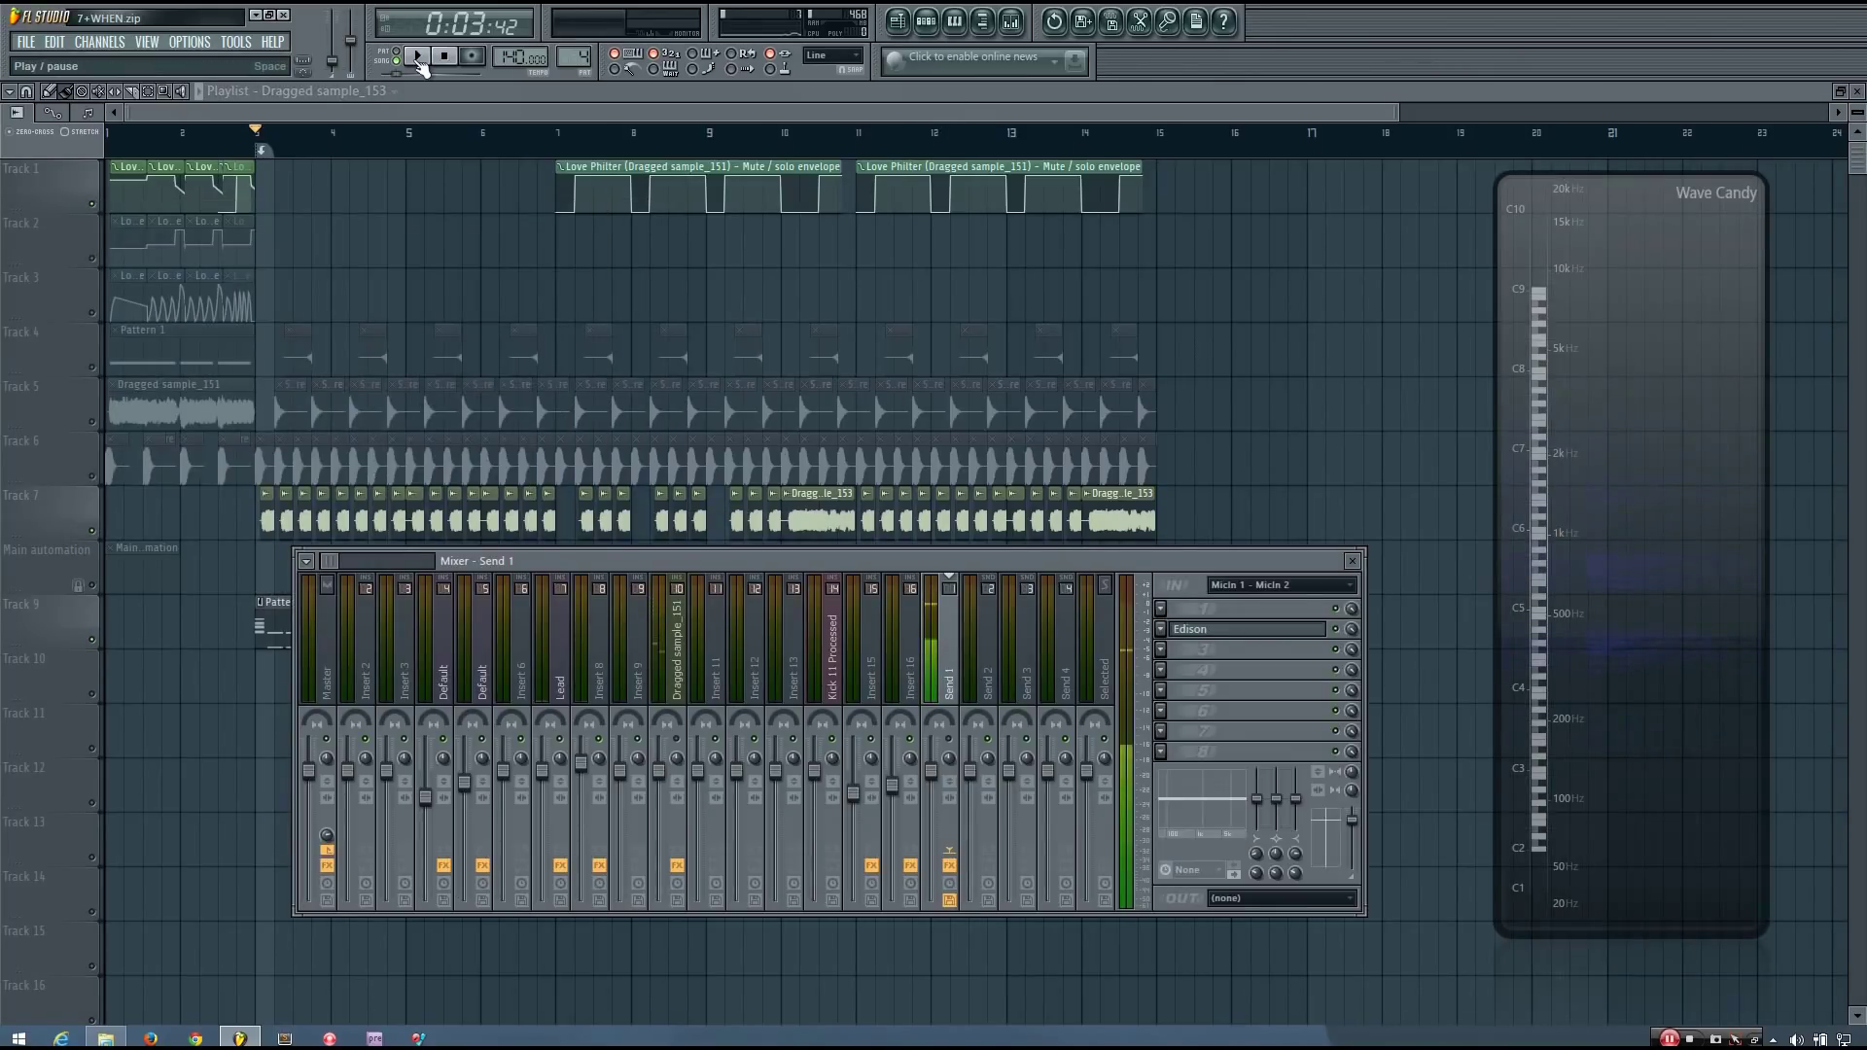
left_click(420, 60)
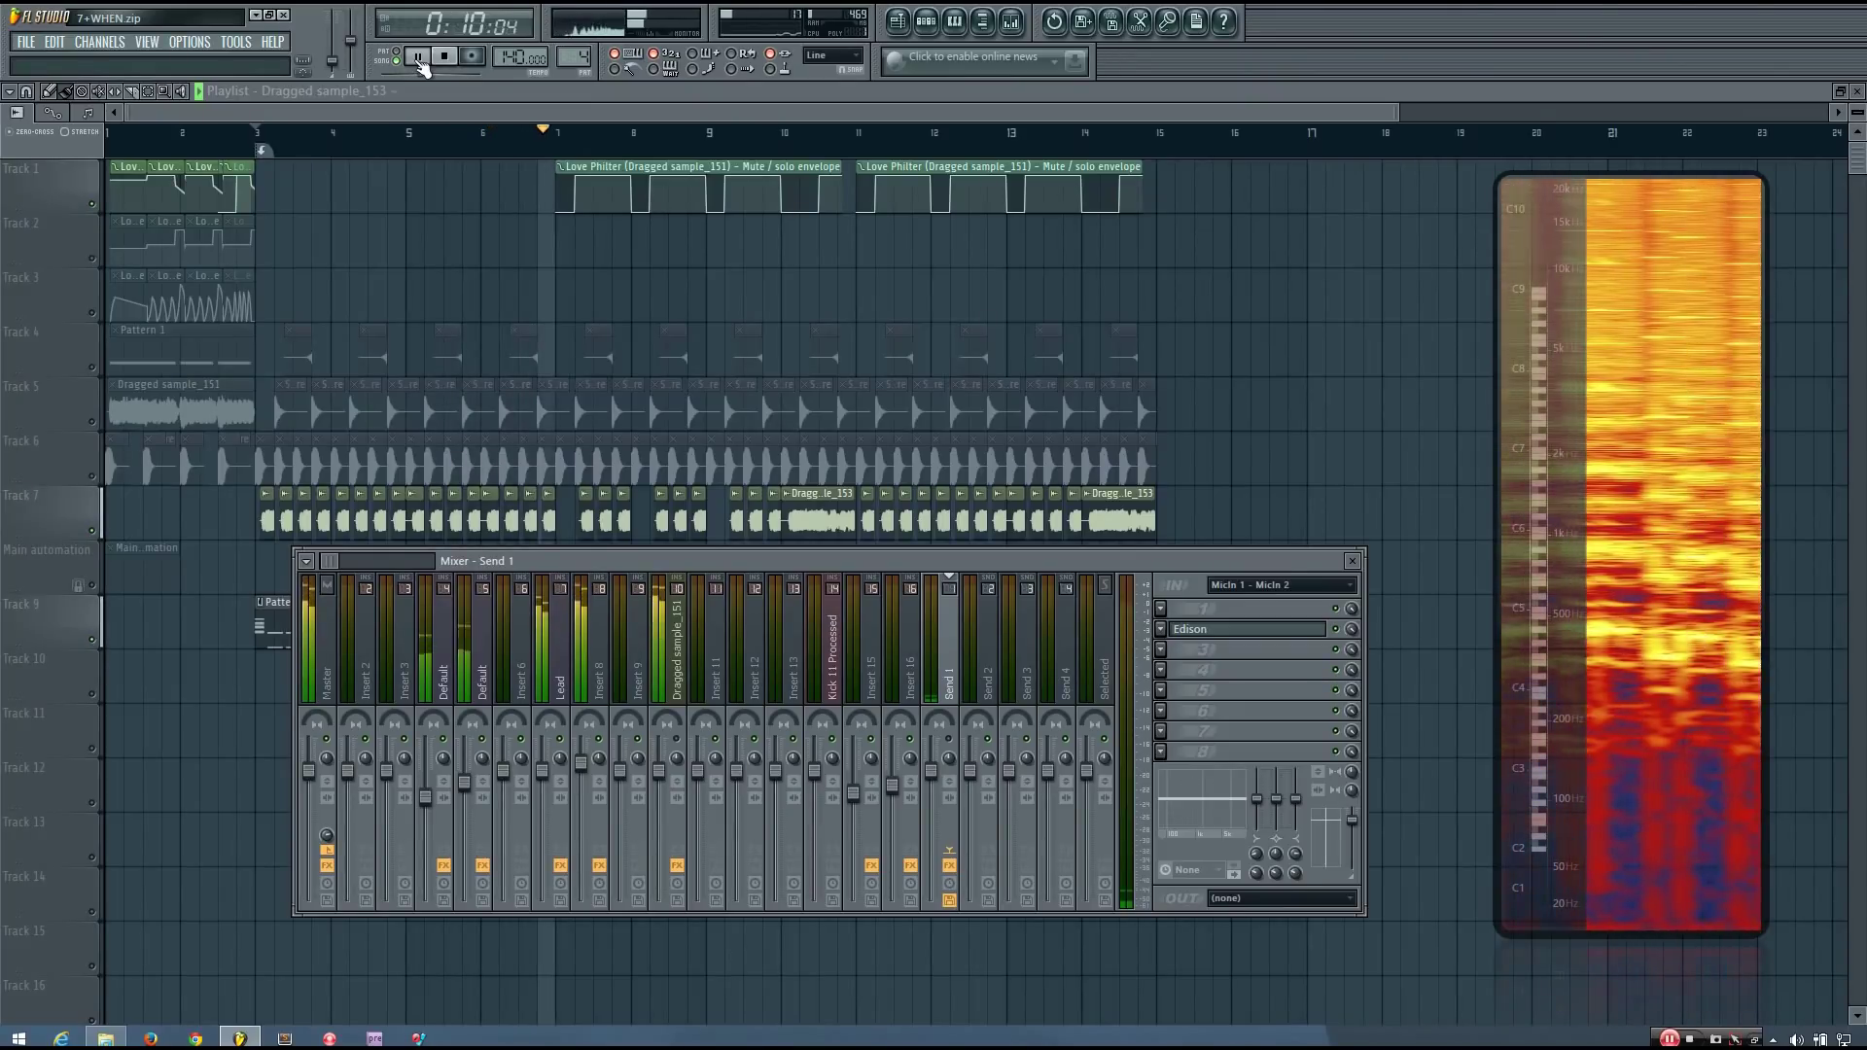
left_click(418, 56)
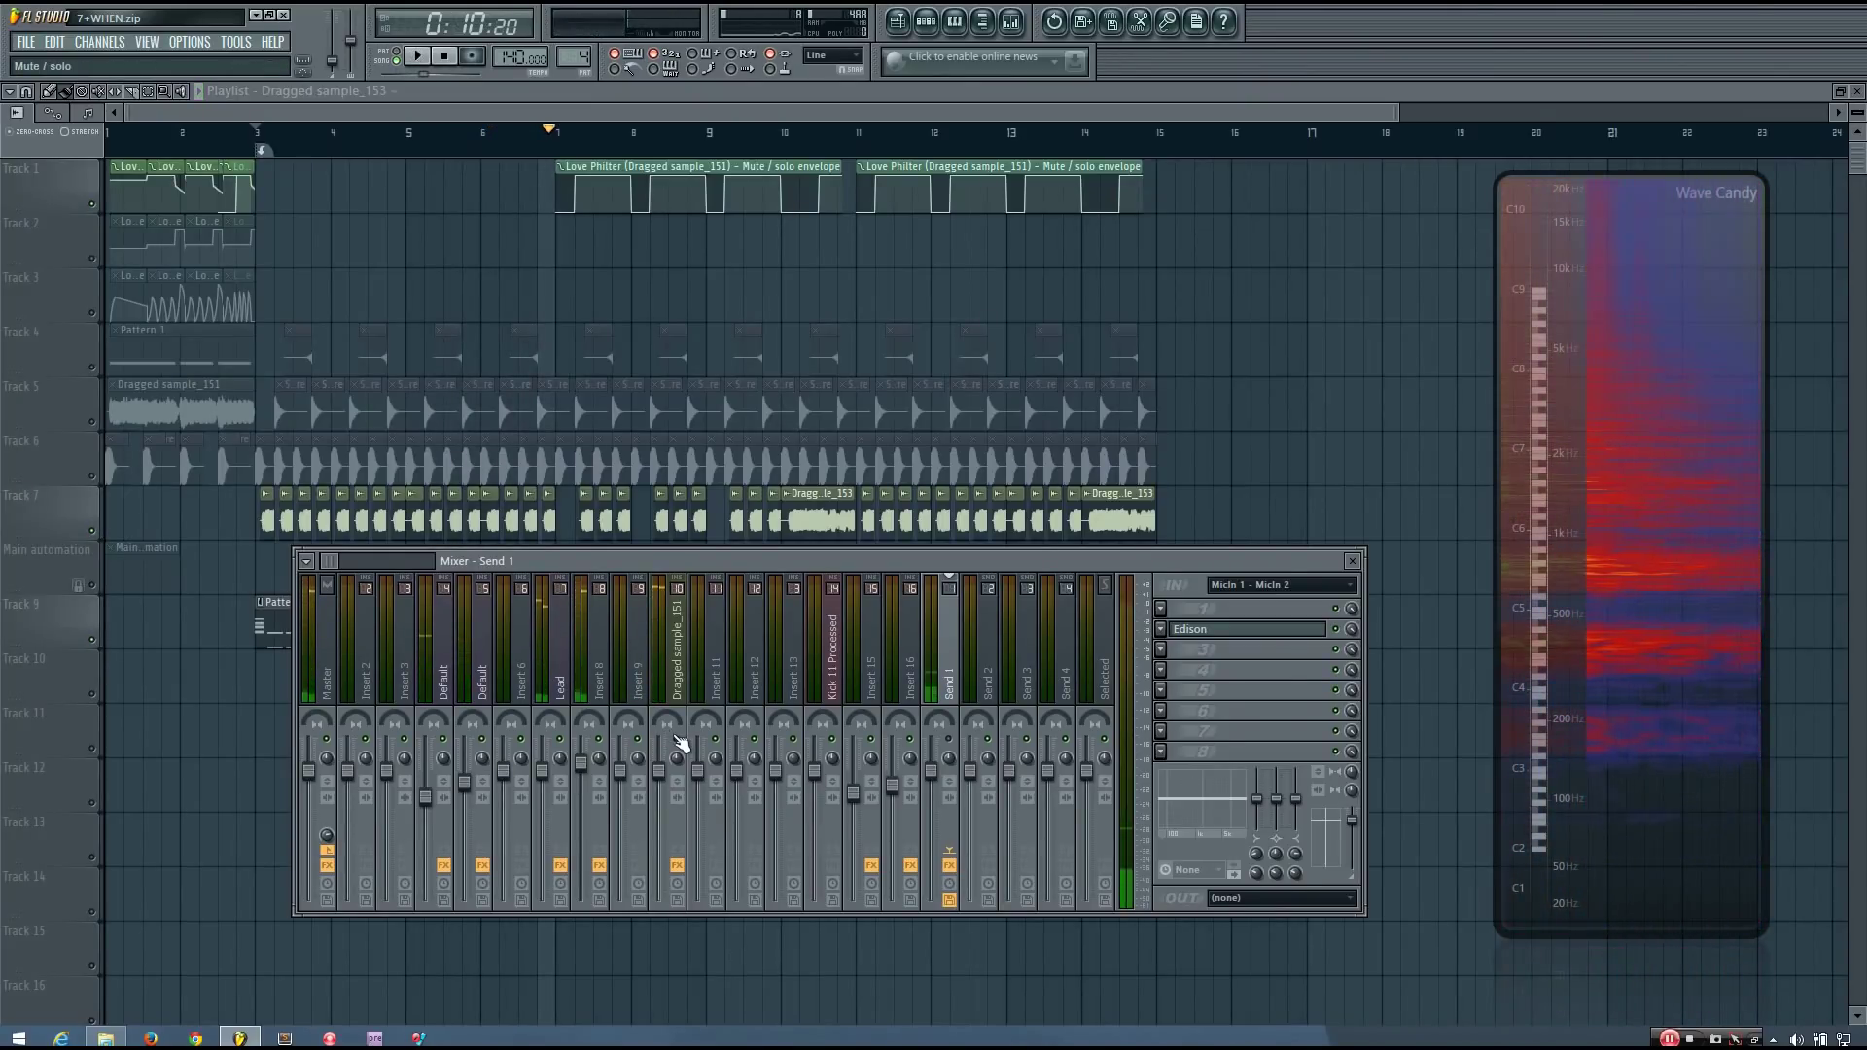
left_click(419, 56)
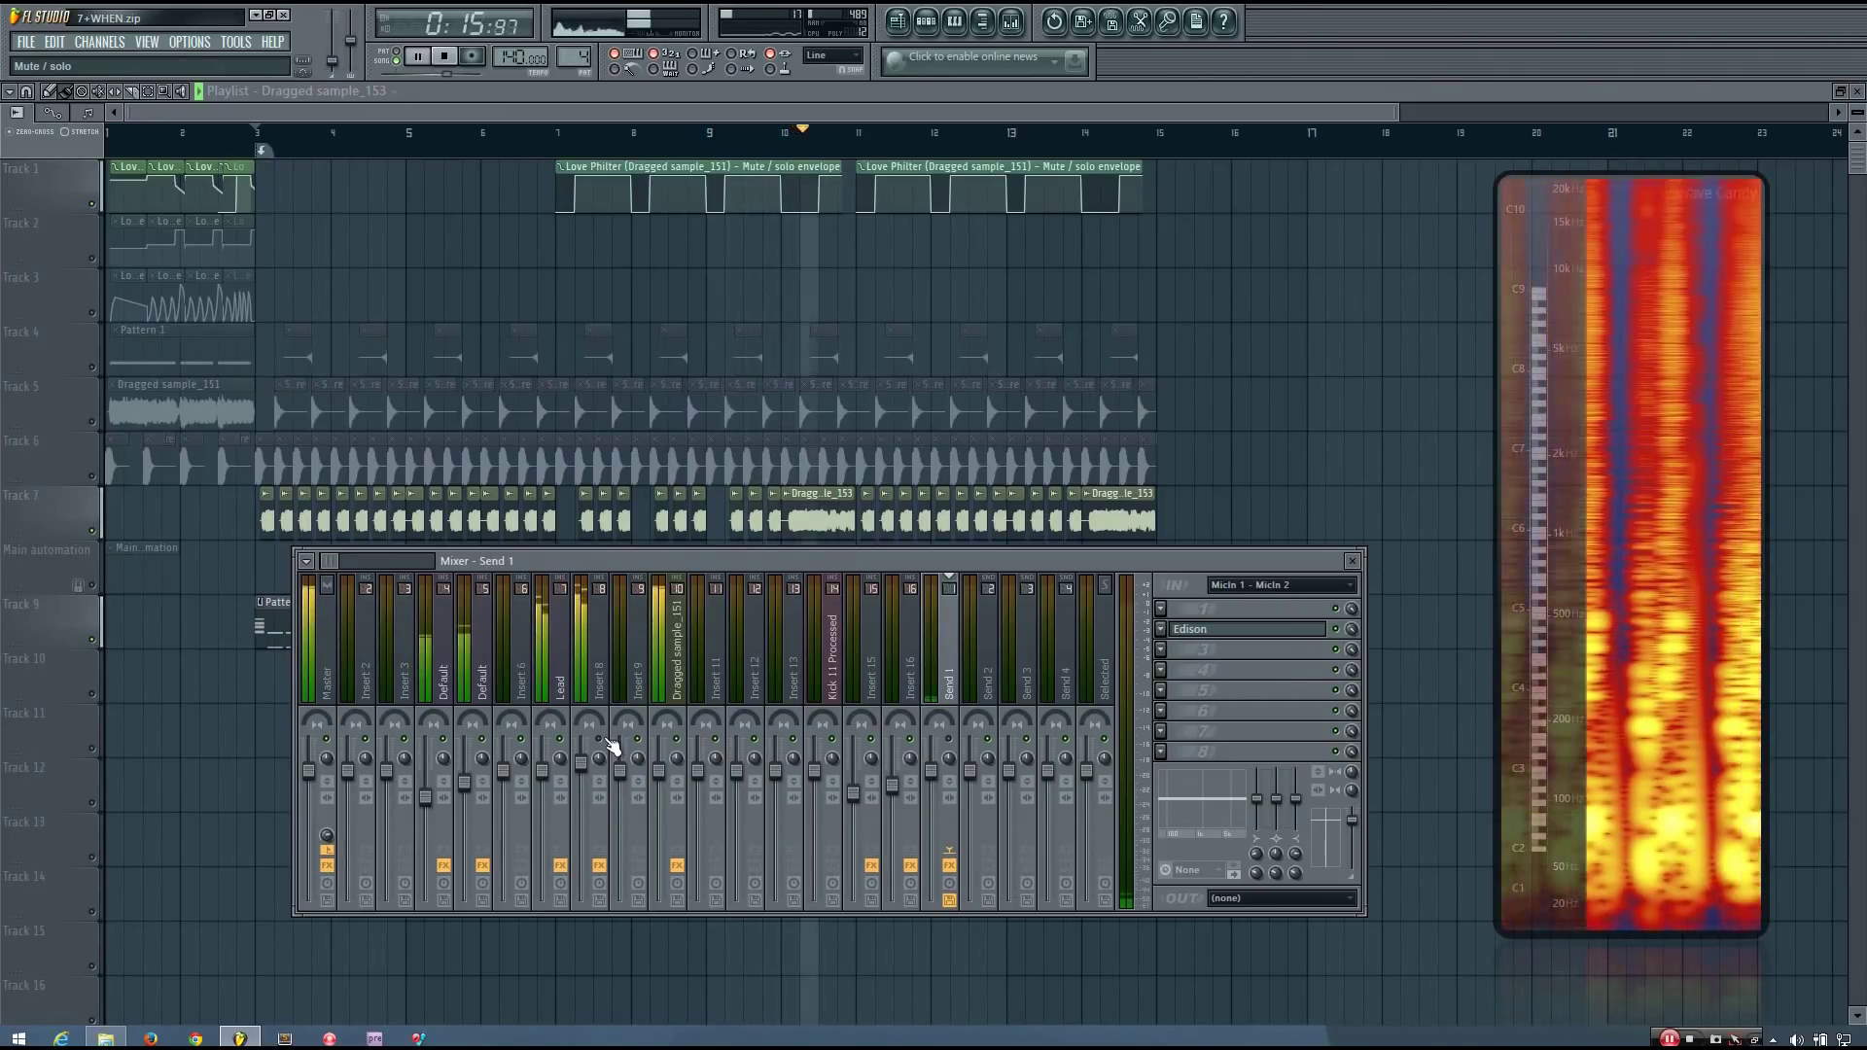
key("space")
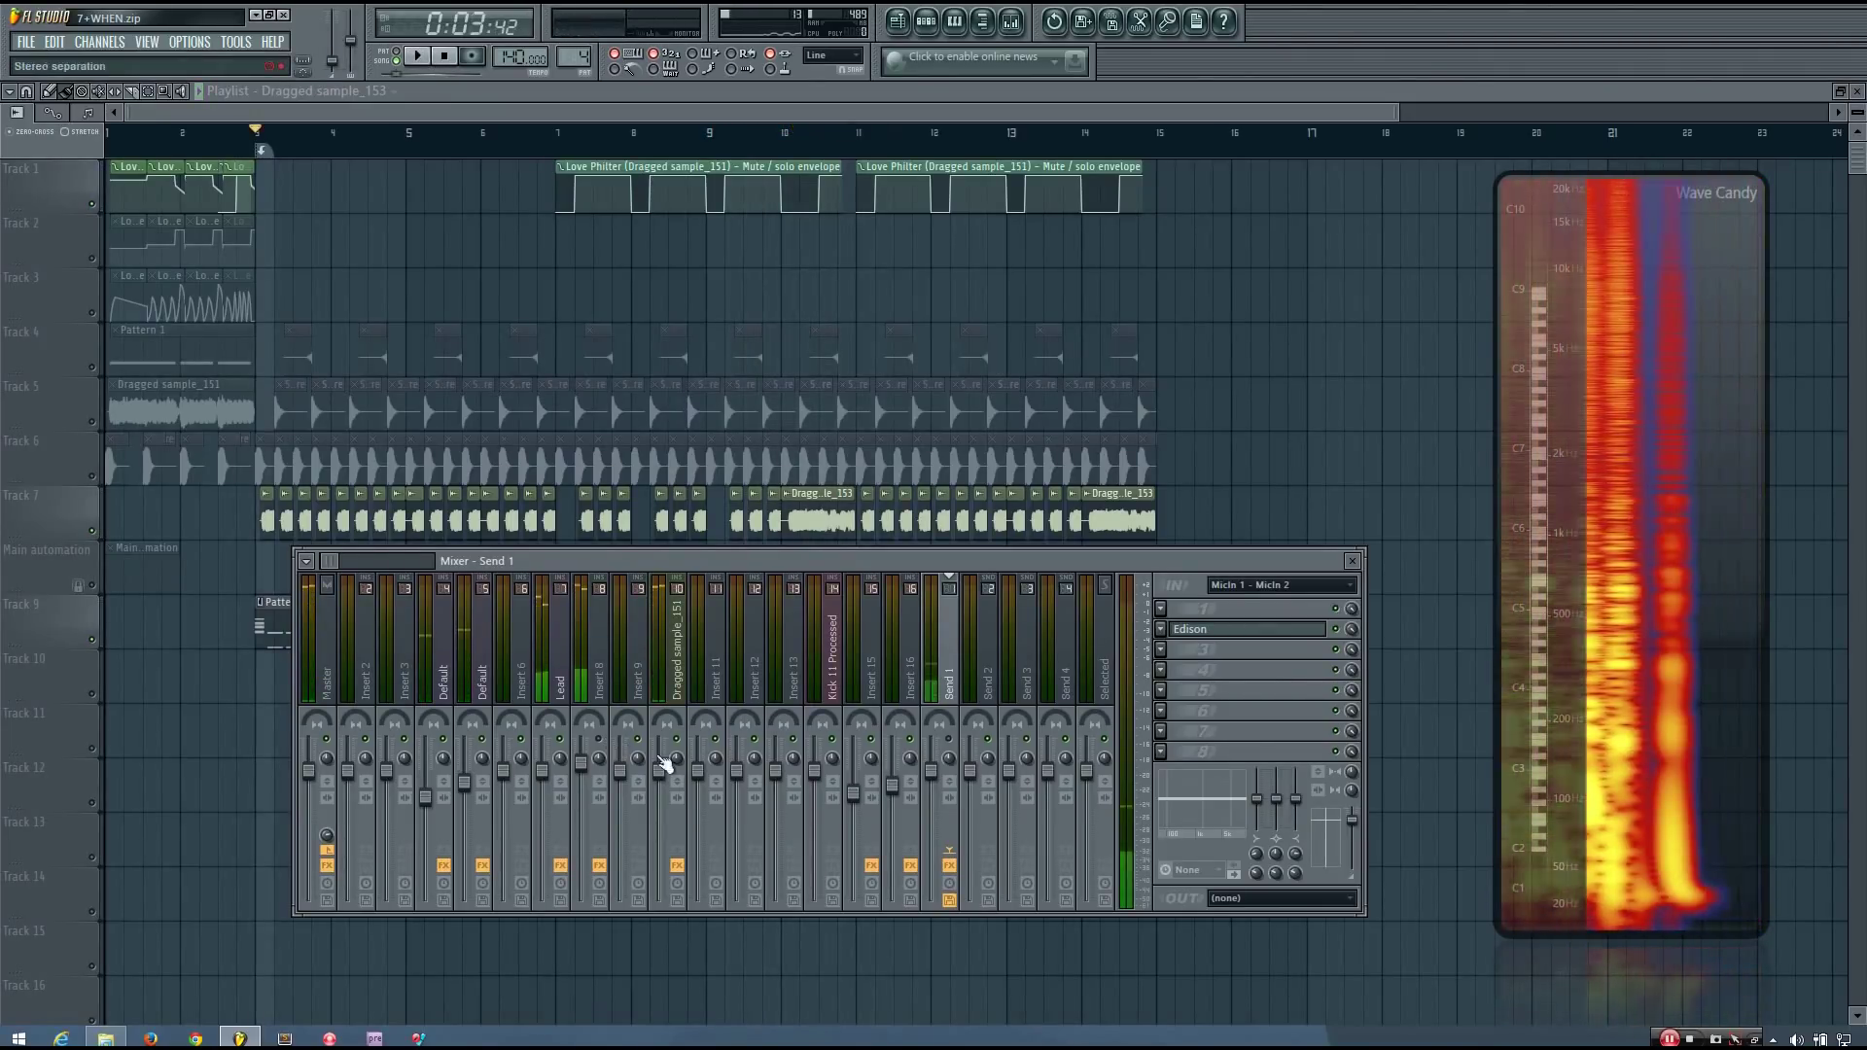
Move the mixer slightly lower and replay the drop twice, listening to the Insert 8 layer against Dragged sample_151.
left_click_drag(738, 551, 748, 573)
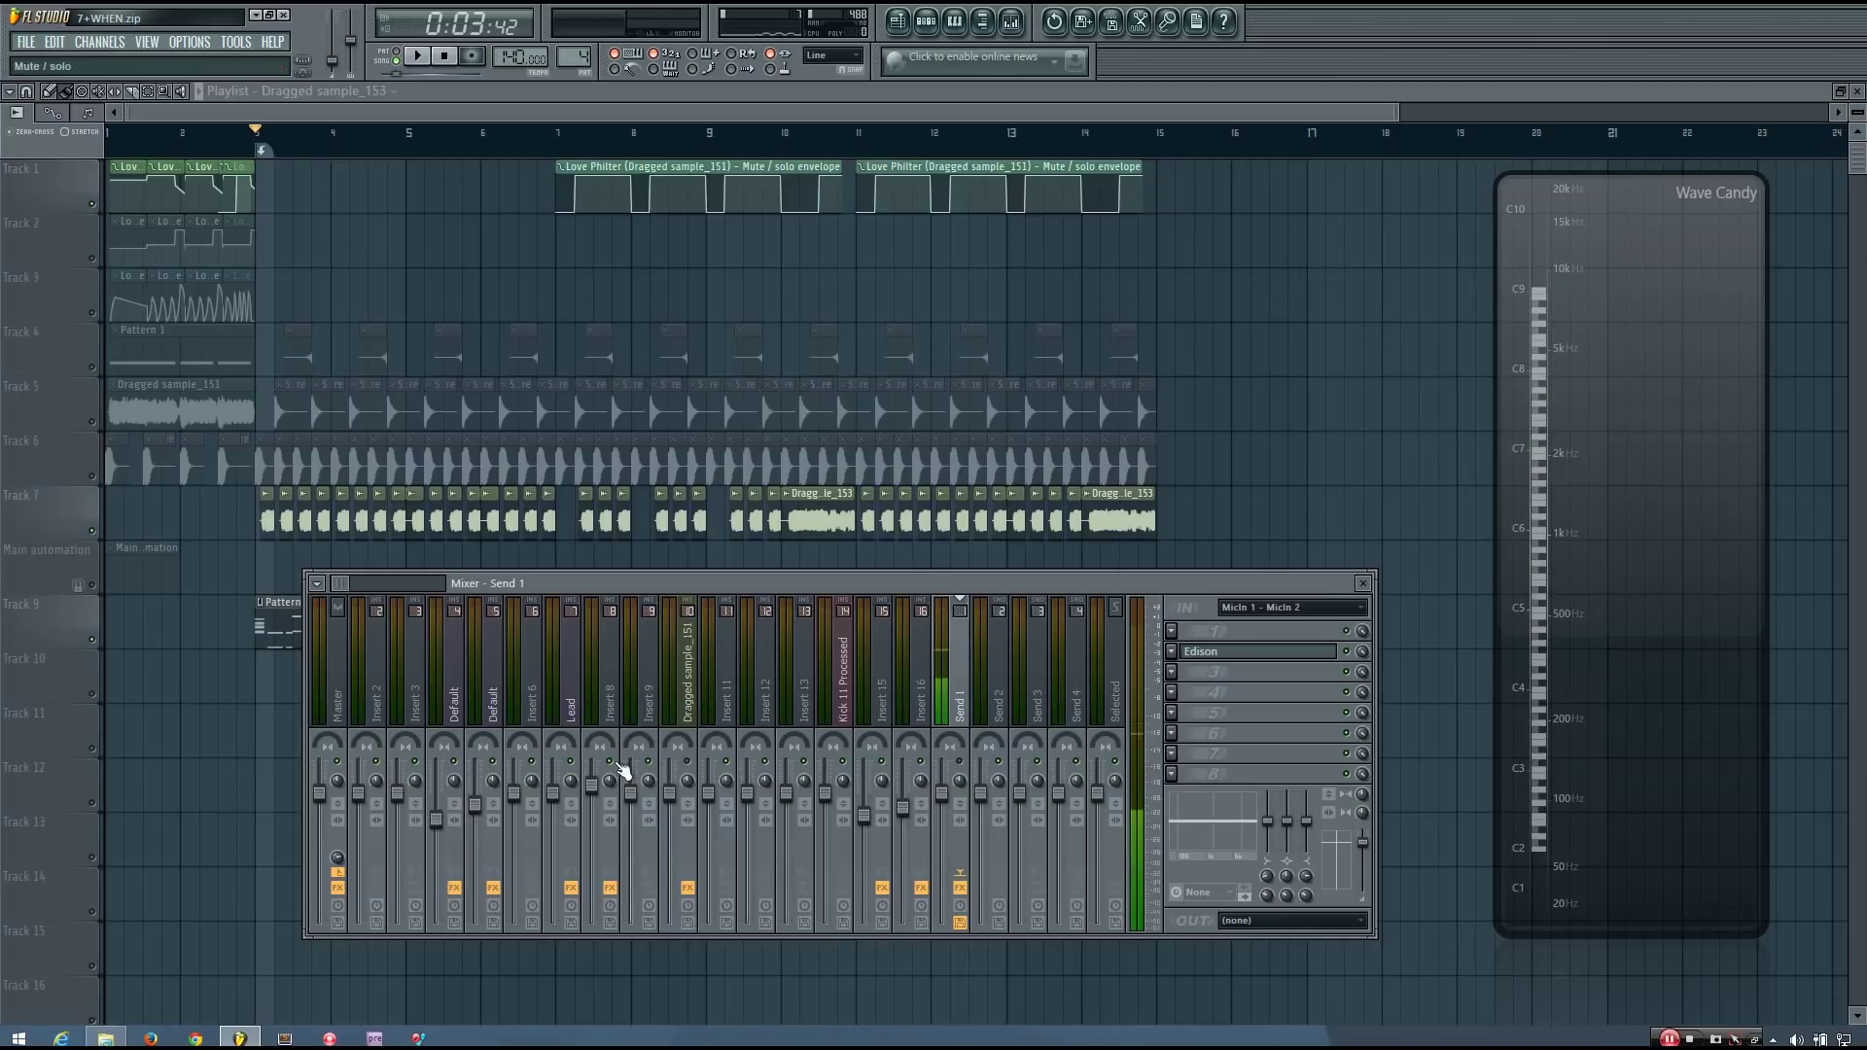
key("space")
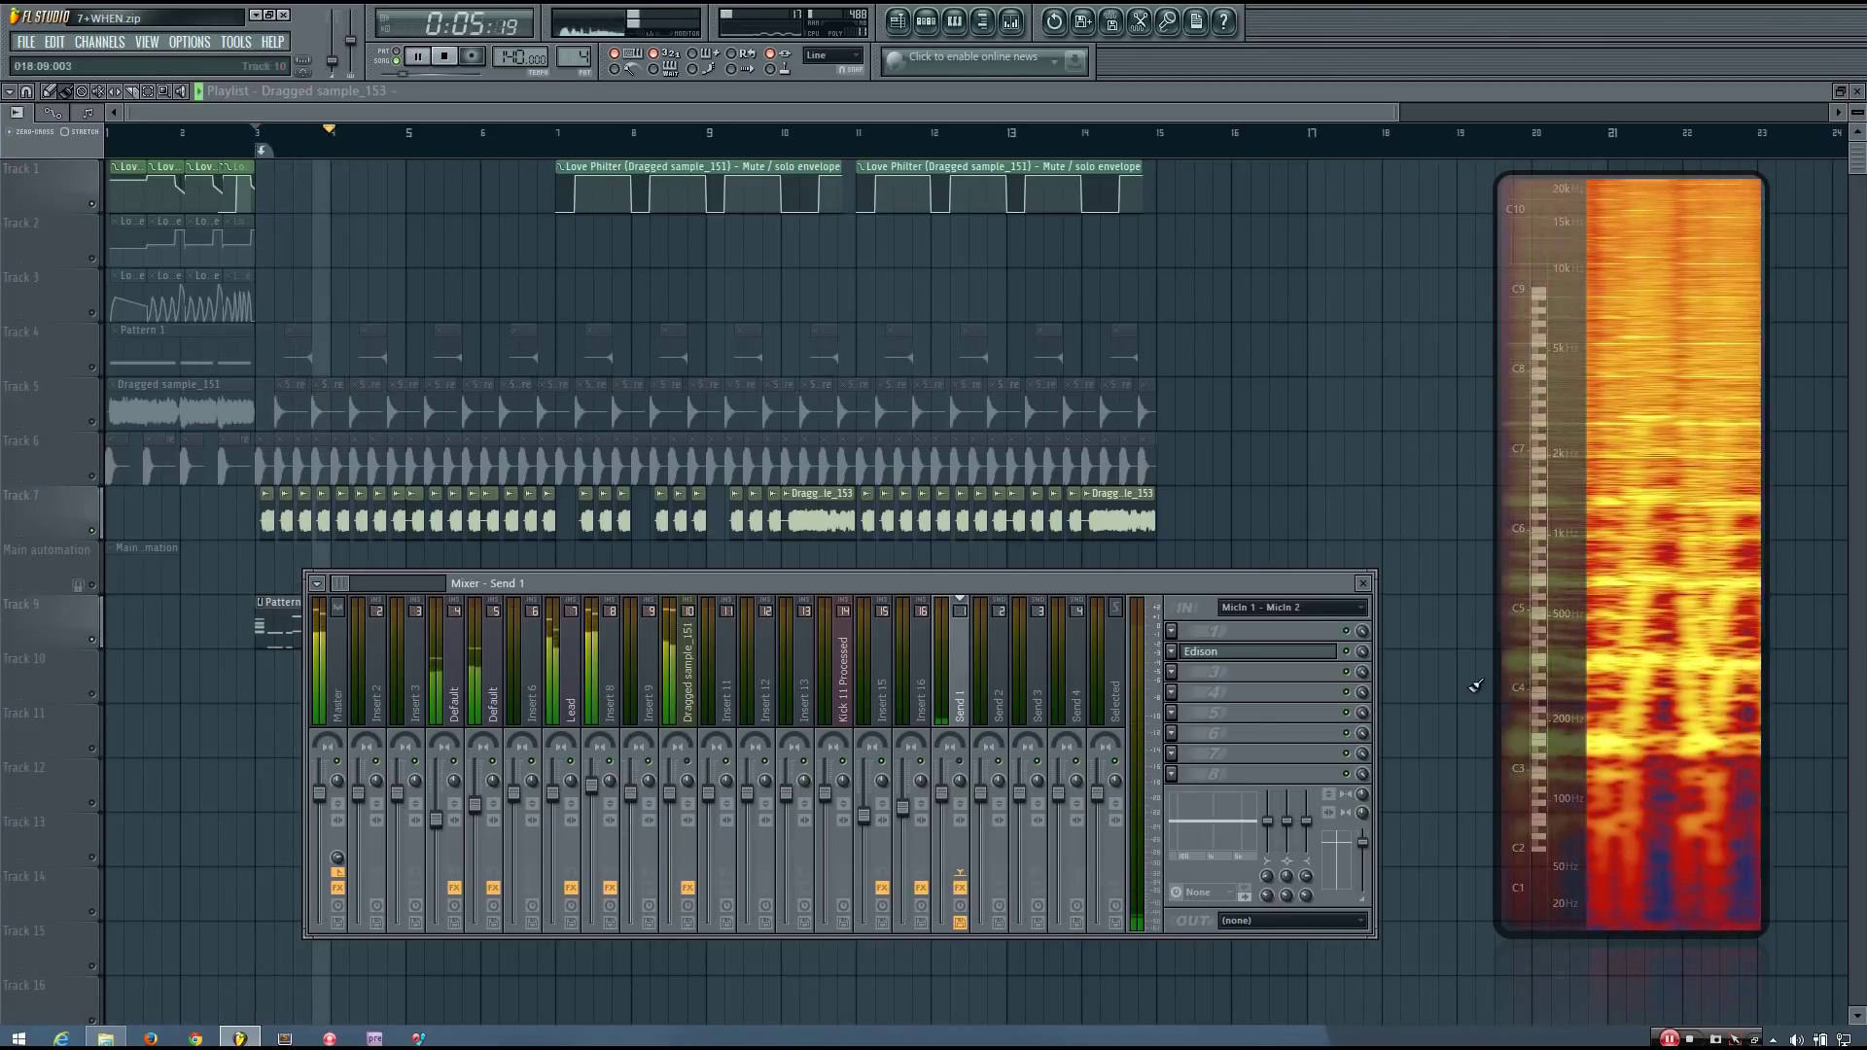
key("space")
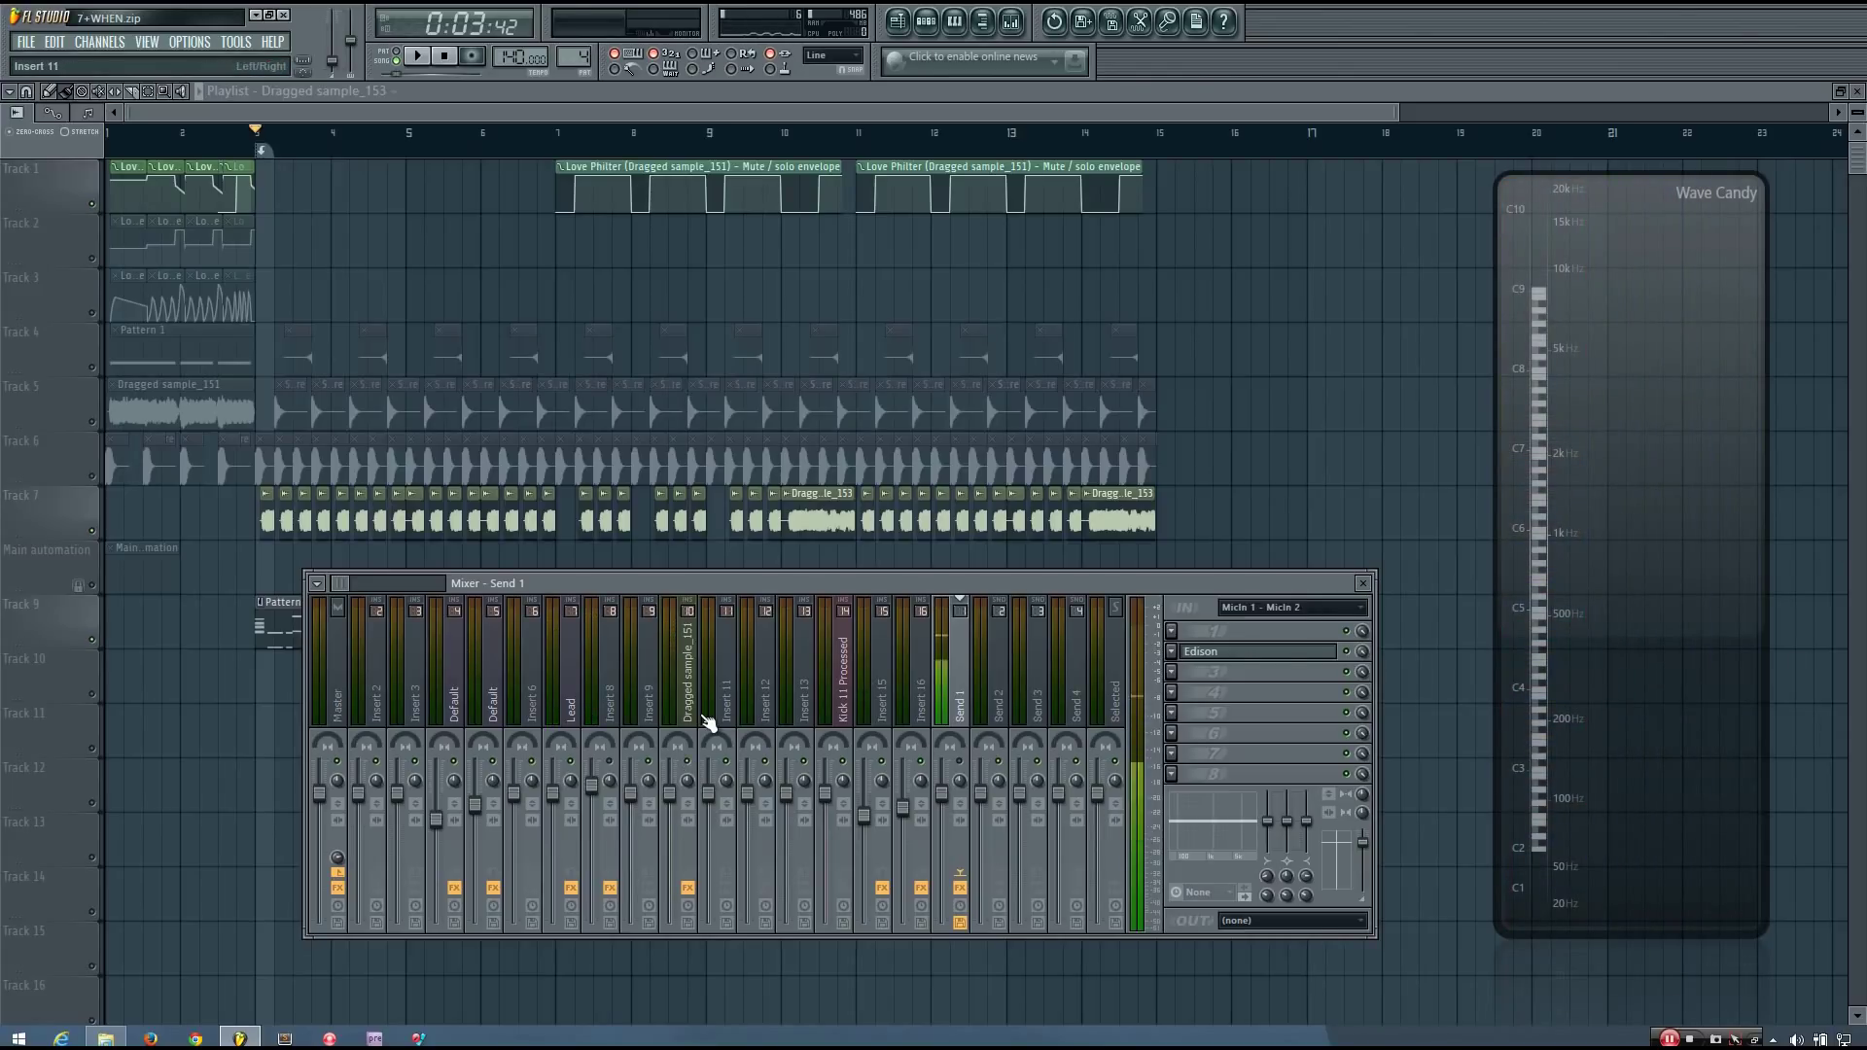
key("space")
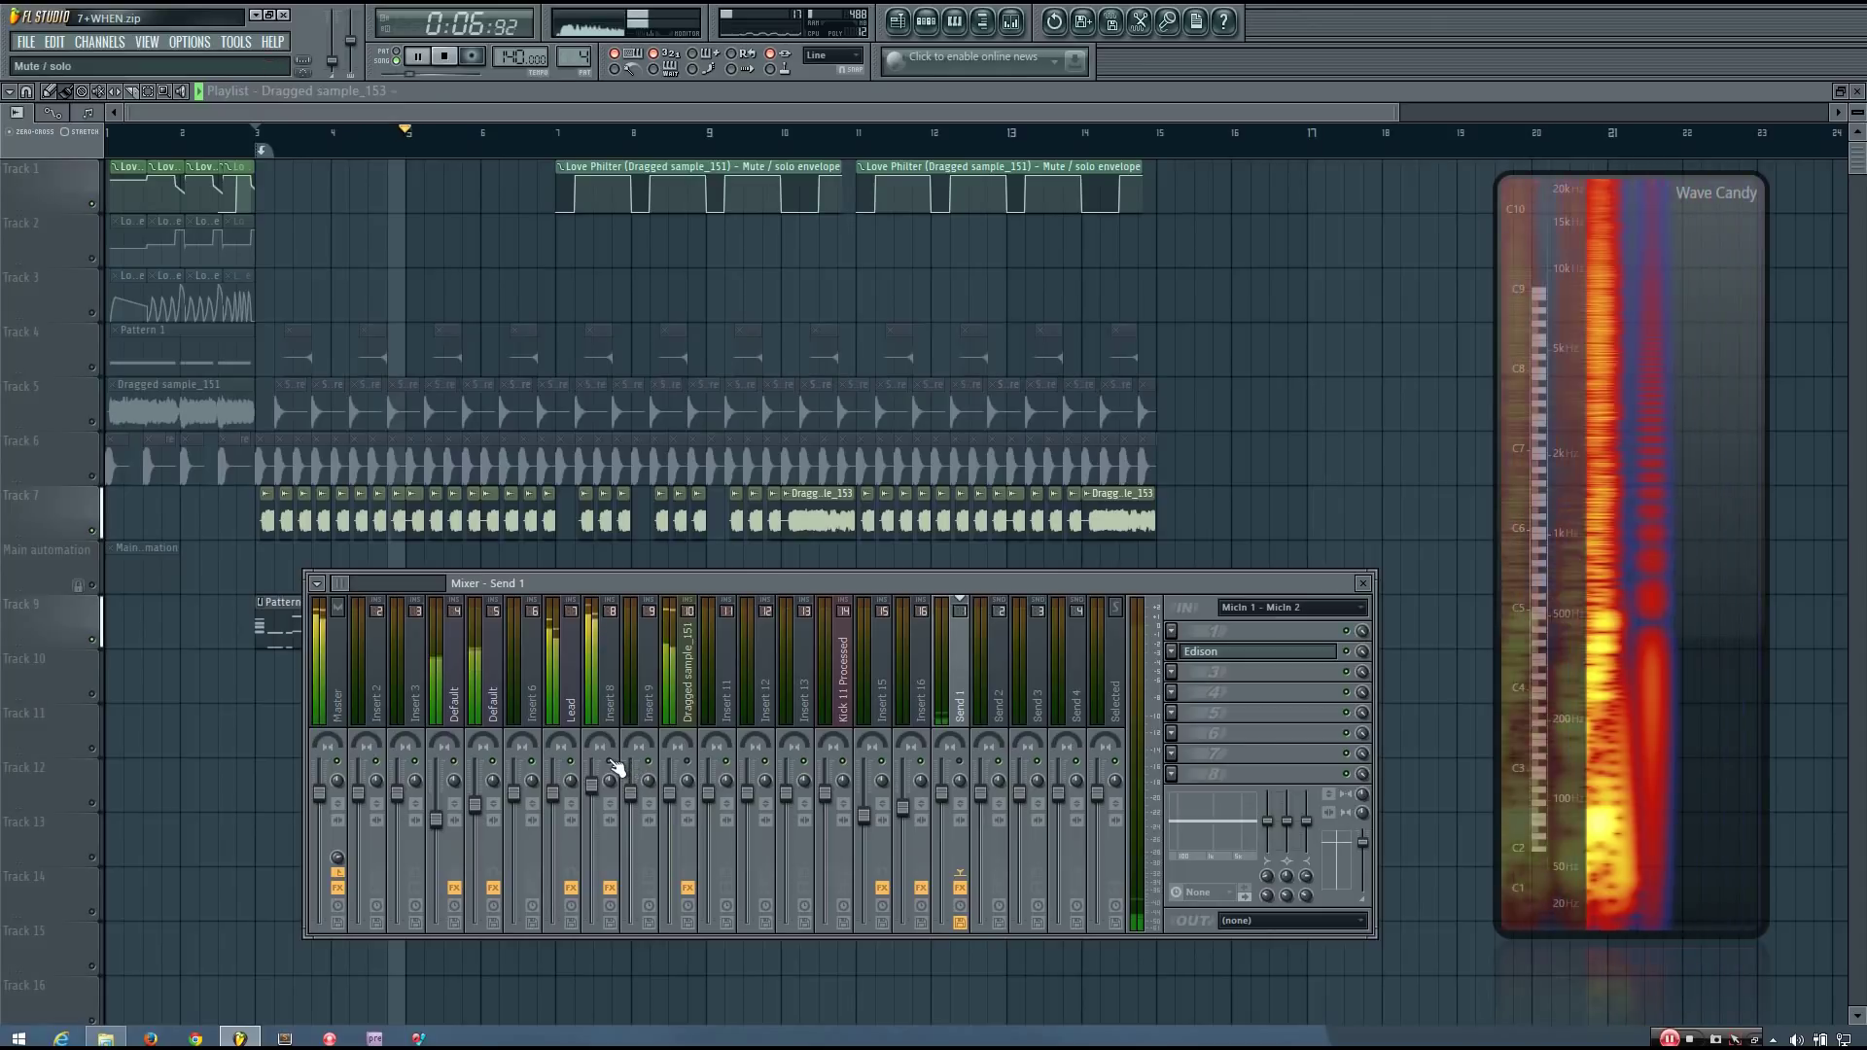
key("space")
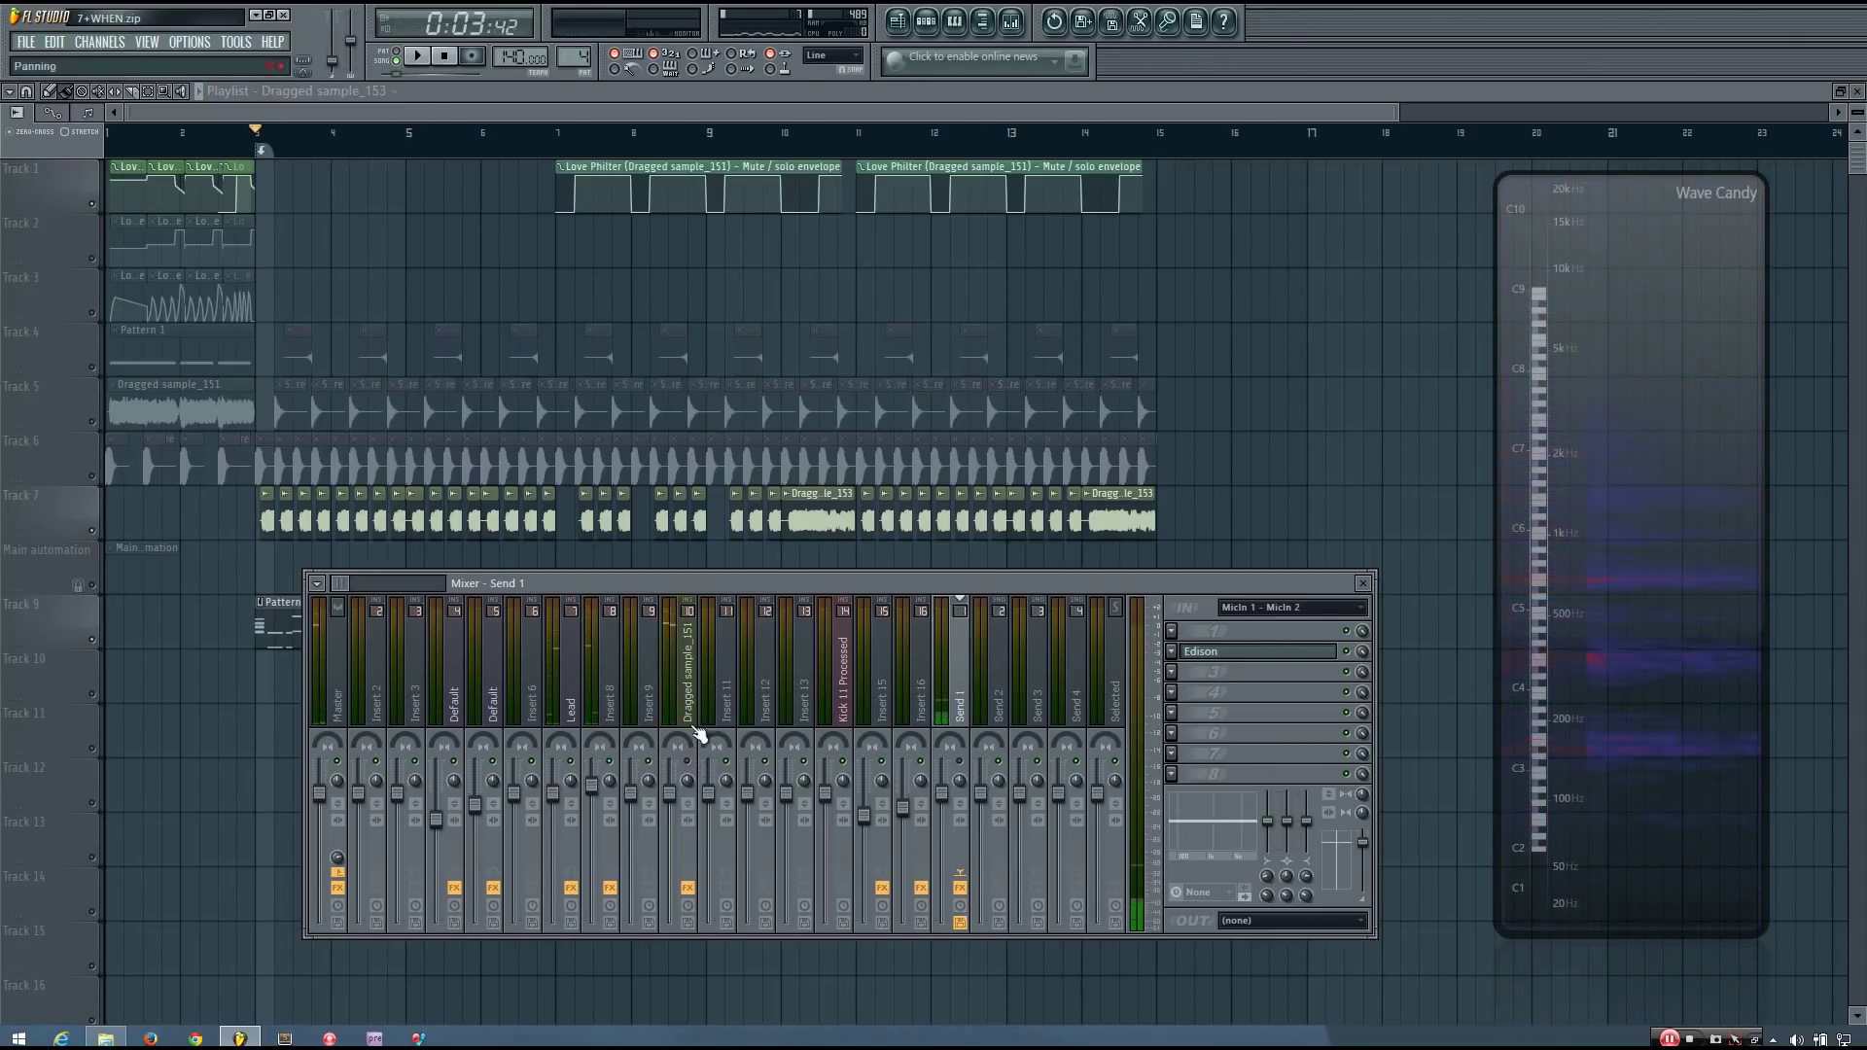
Shift the mixer clear of the playlist clips and play the drop with the layers combined.
left_click_drag(774, 582, 743, 597)
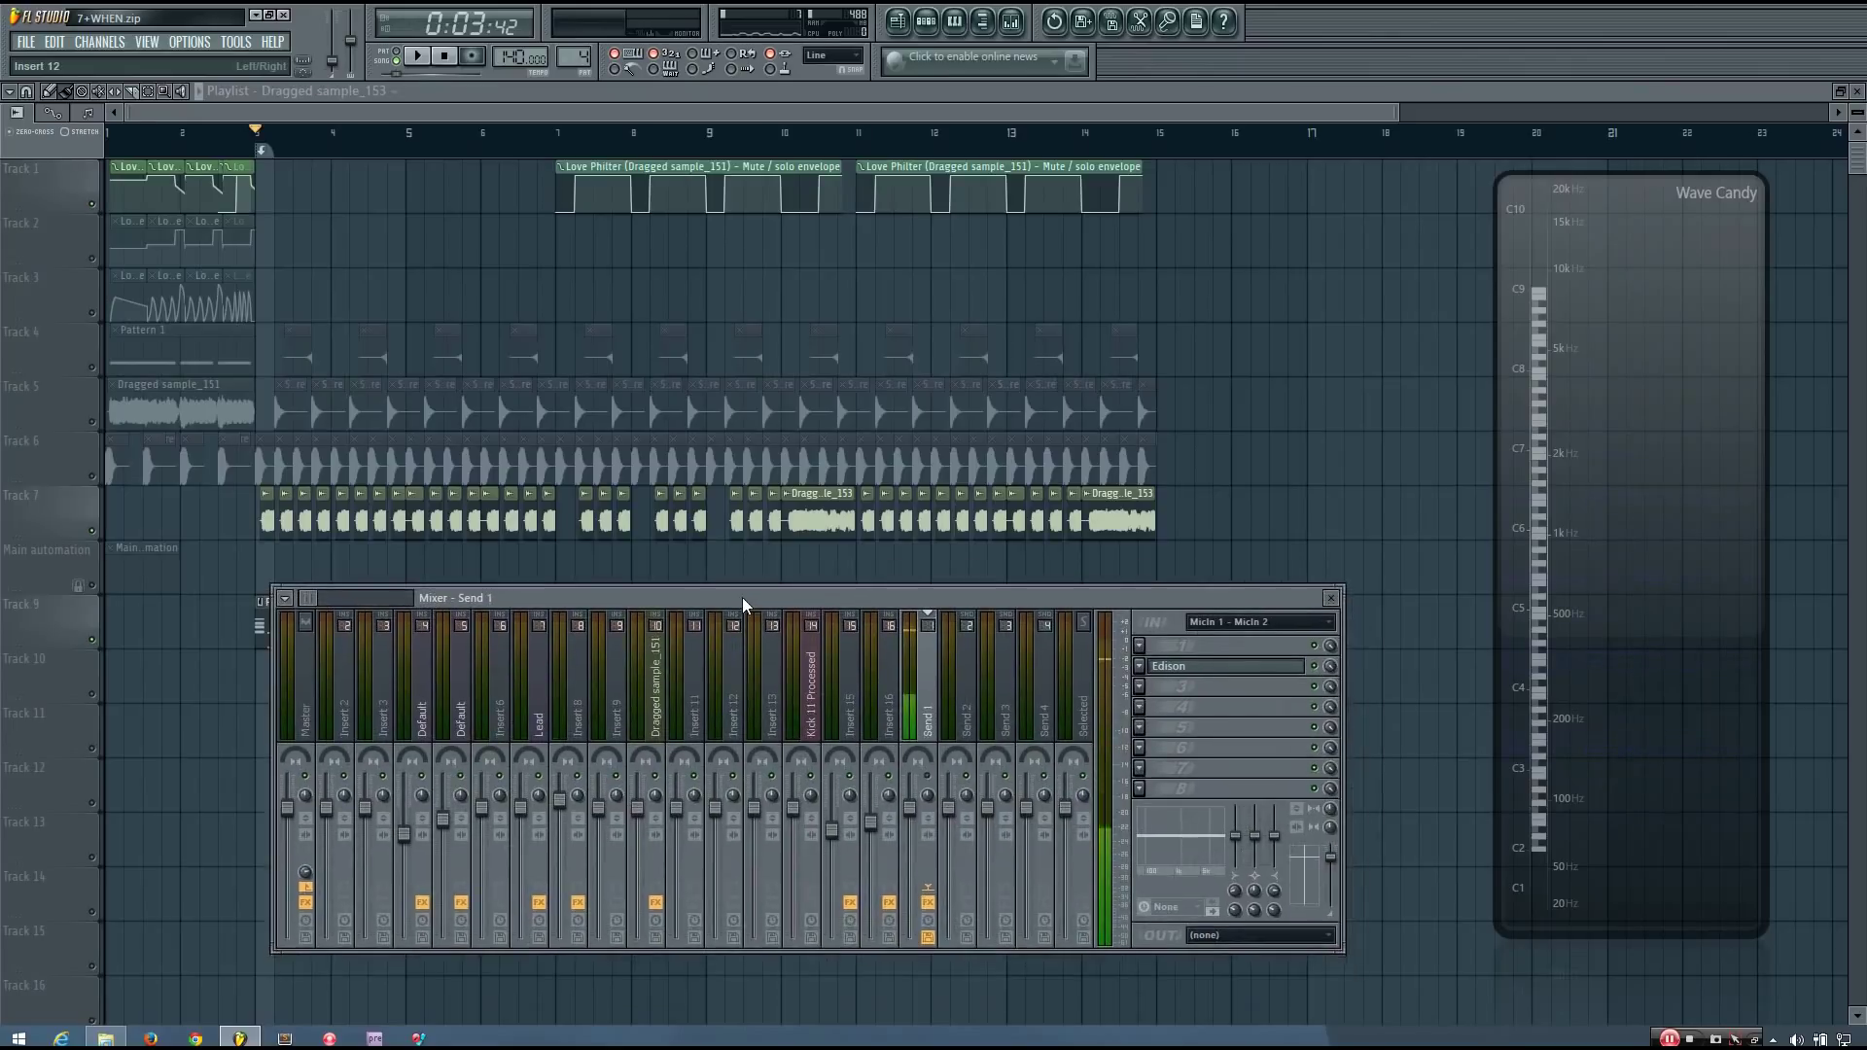
key("space")
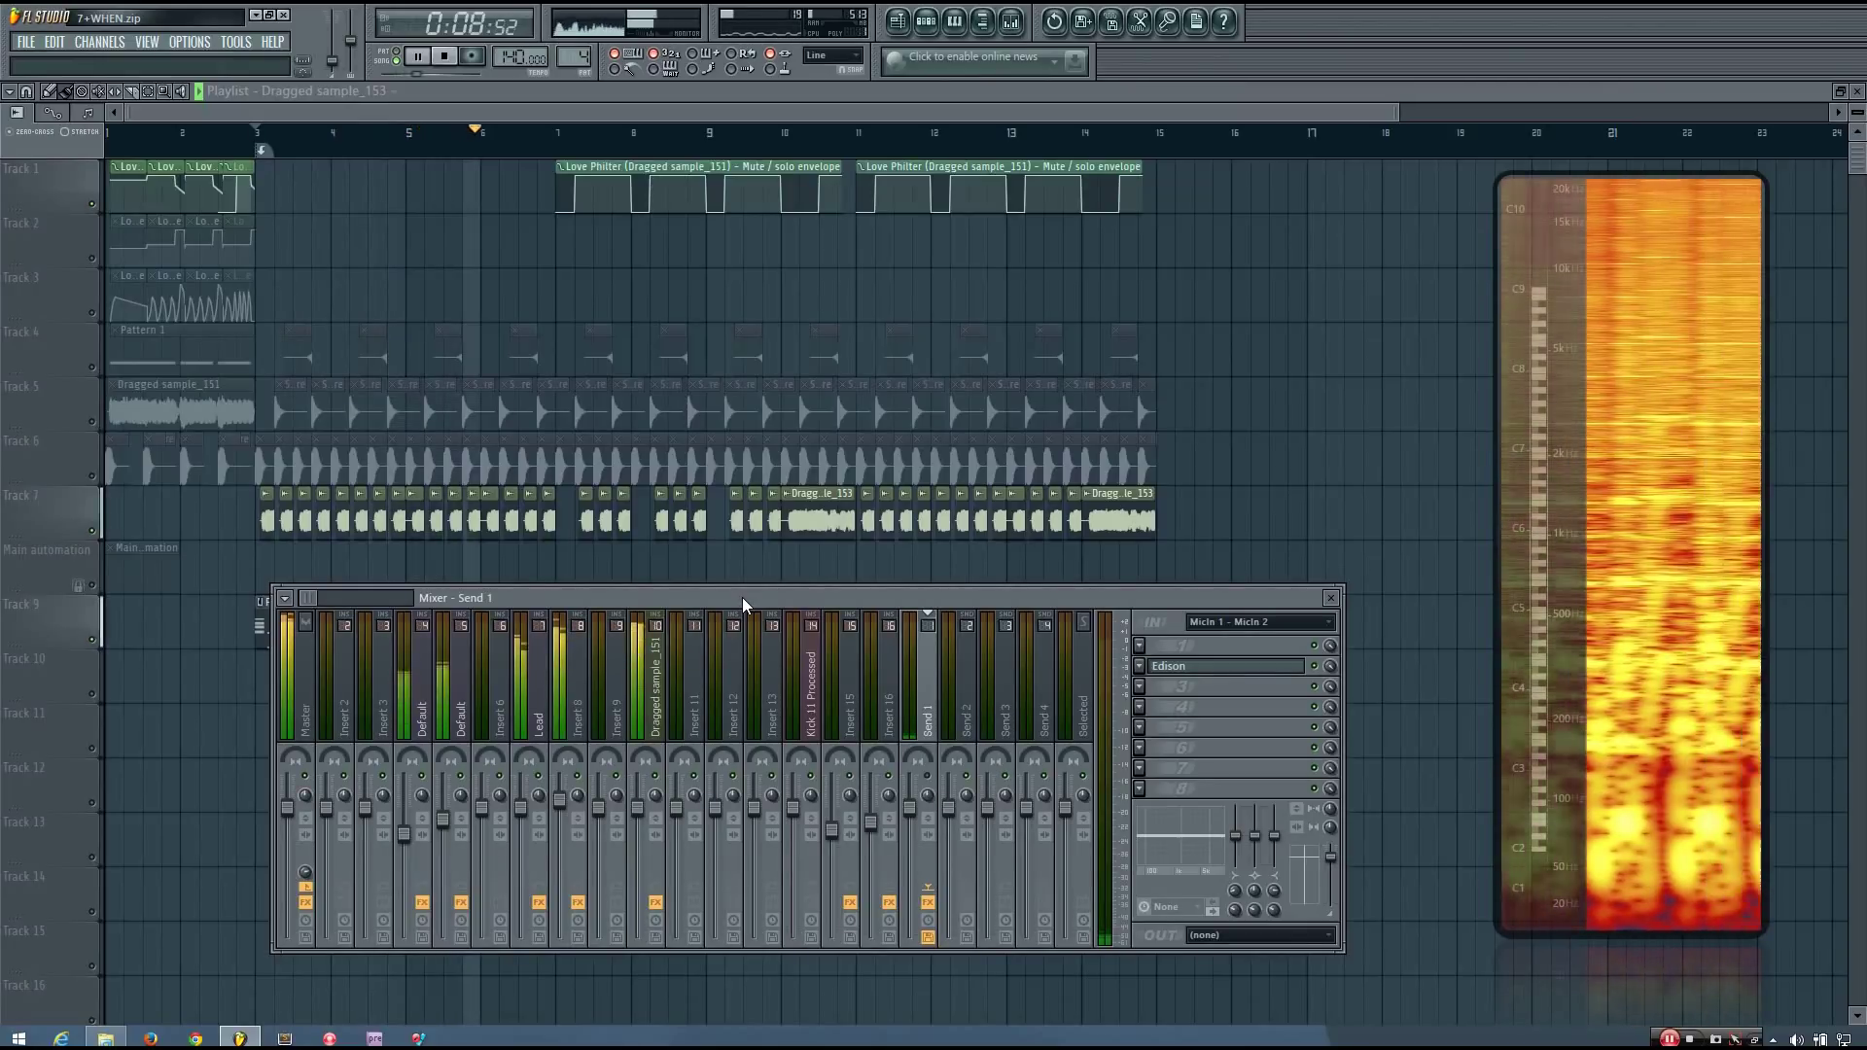
key("space")
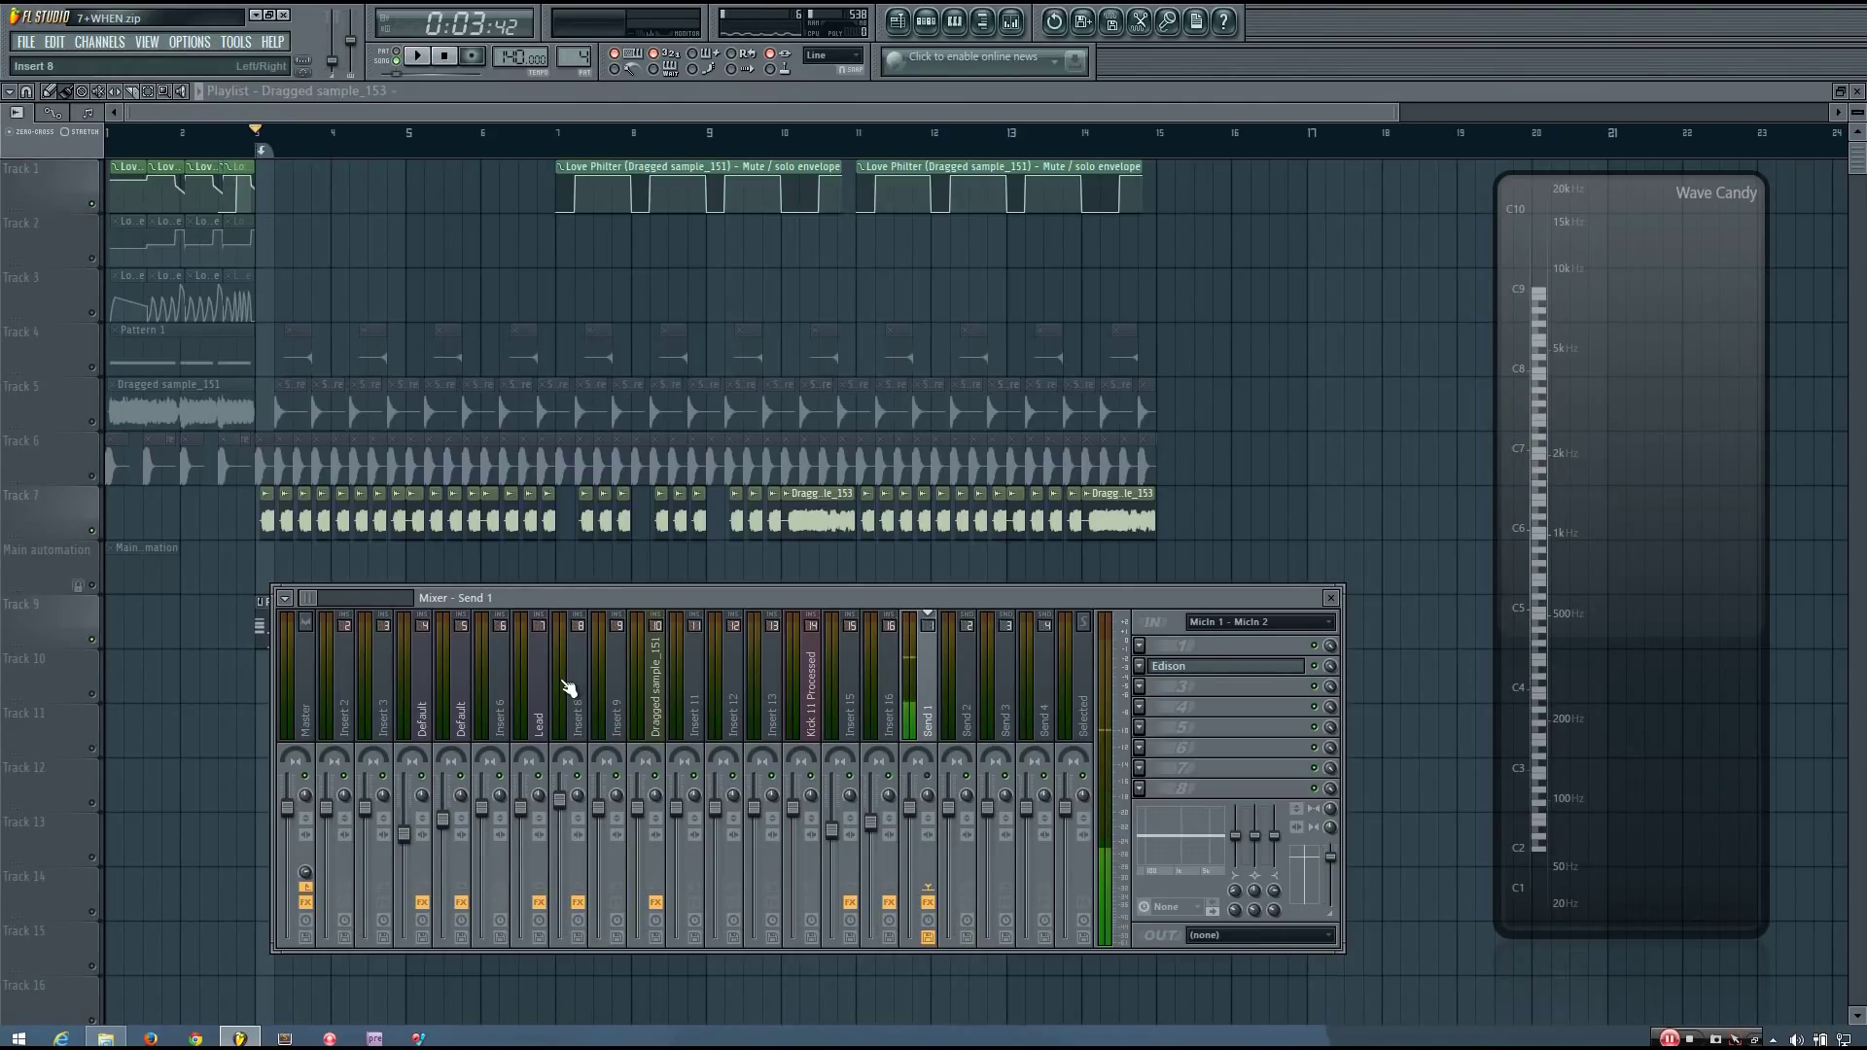
Inspect the effect slots of the Dragged sample_151, Insert 9 and Insert 8 mixer tracks.
left_click(657, 693)
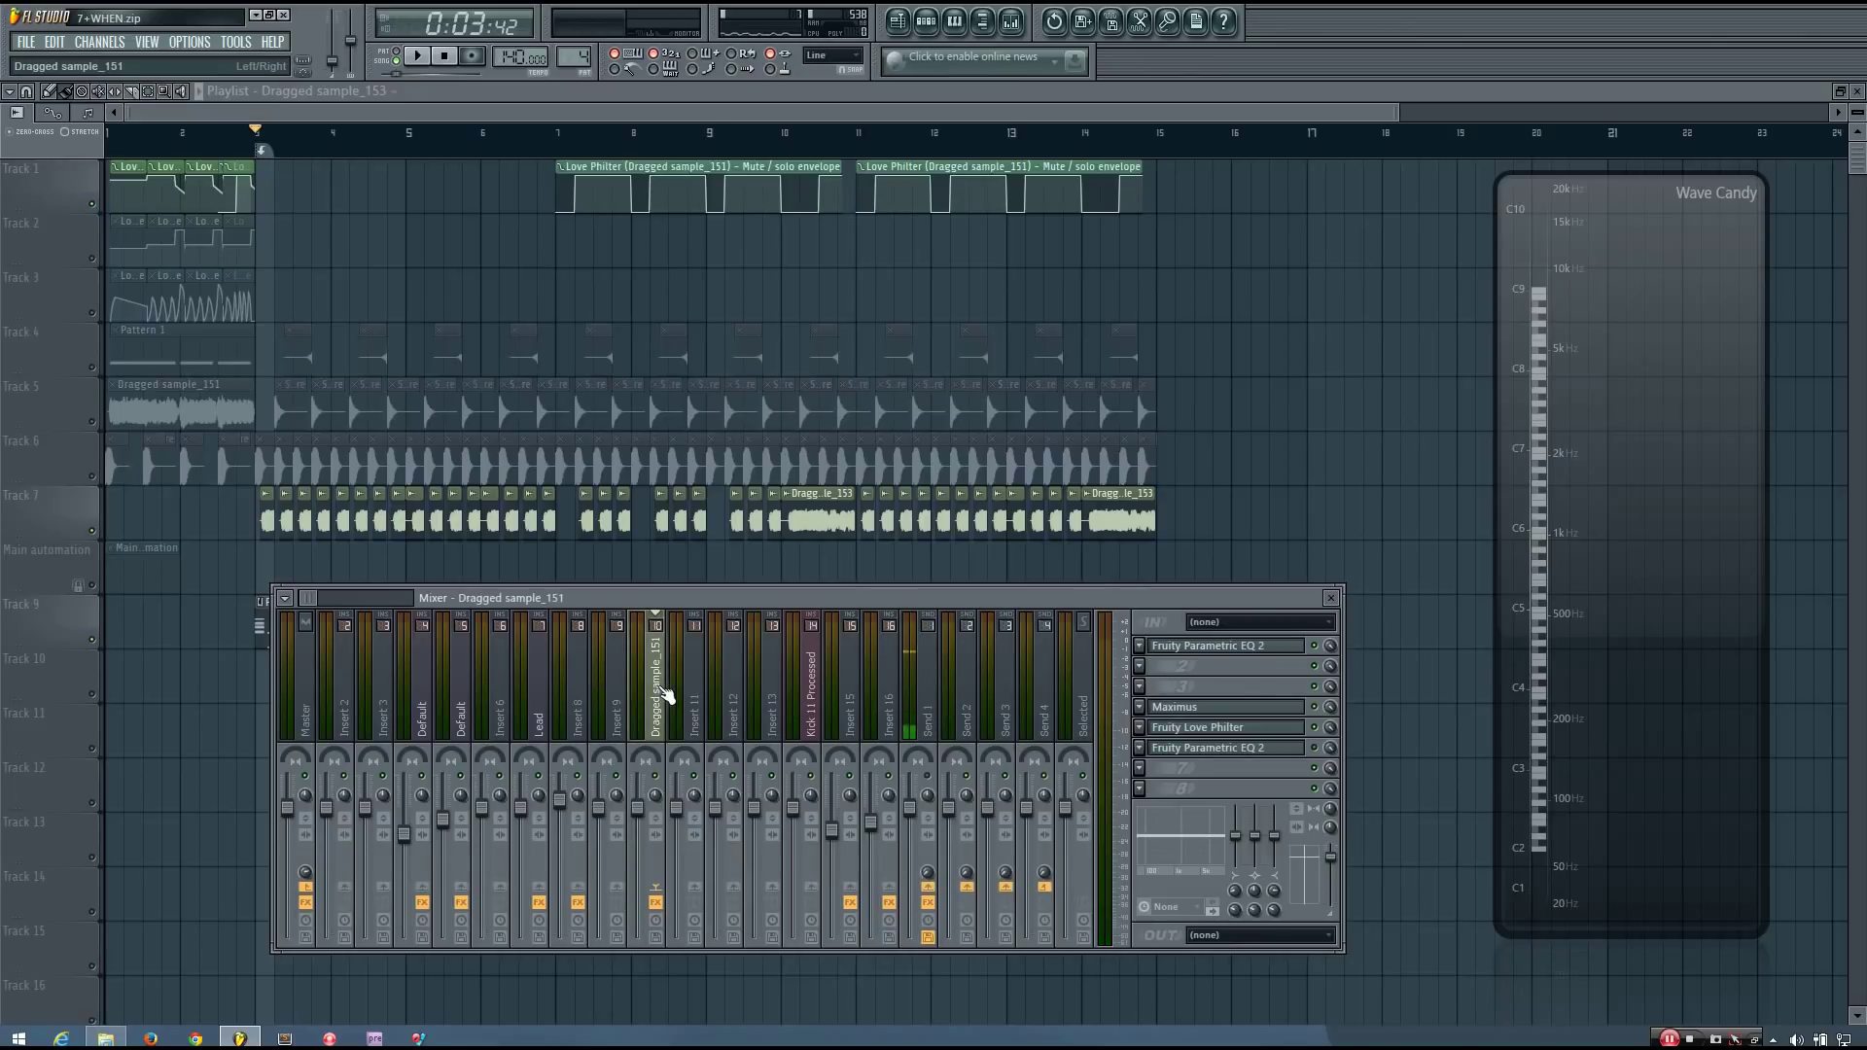
left_click(629, 693)
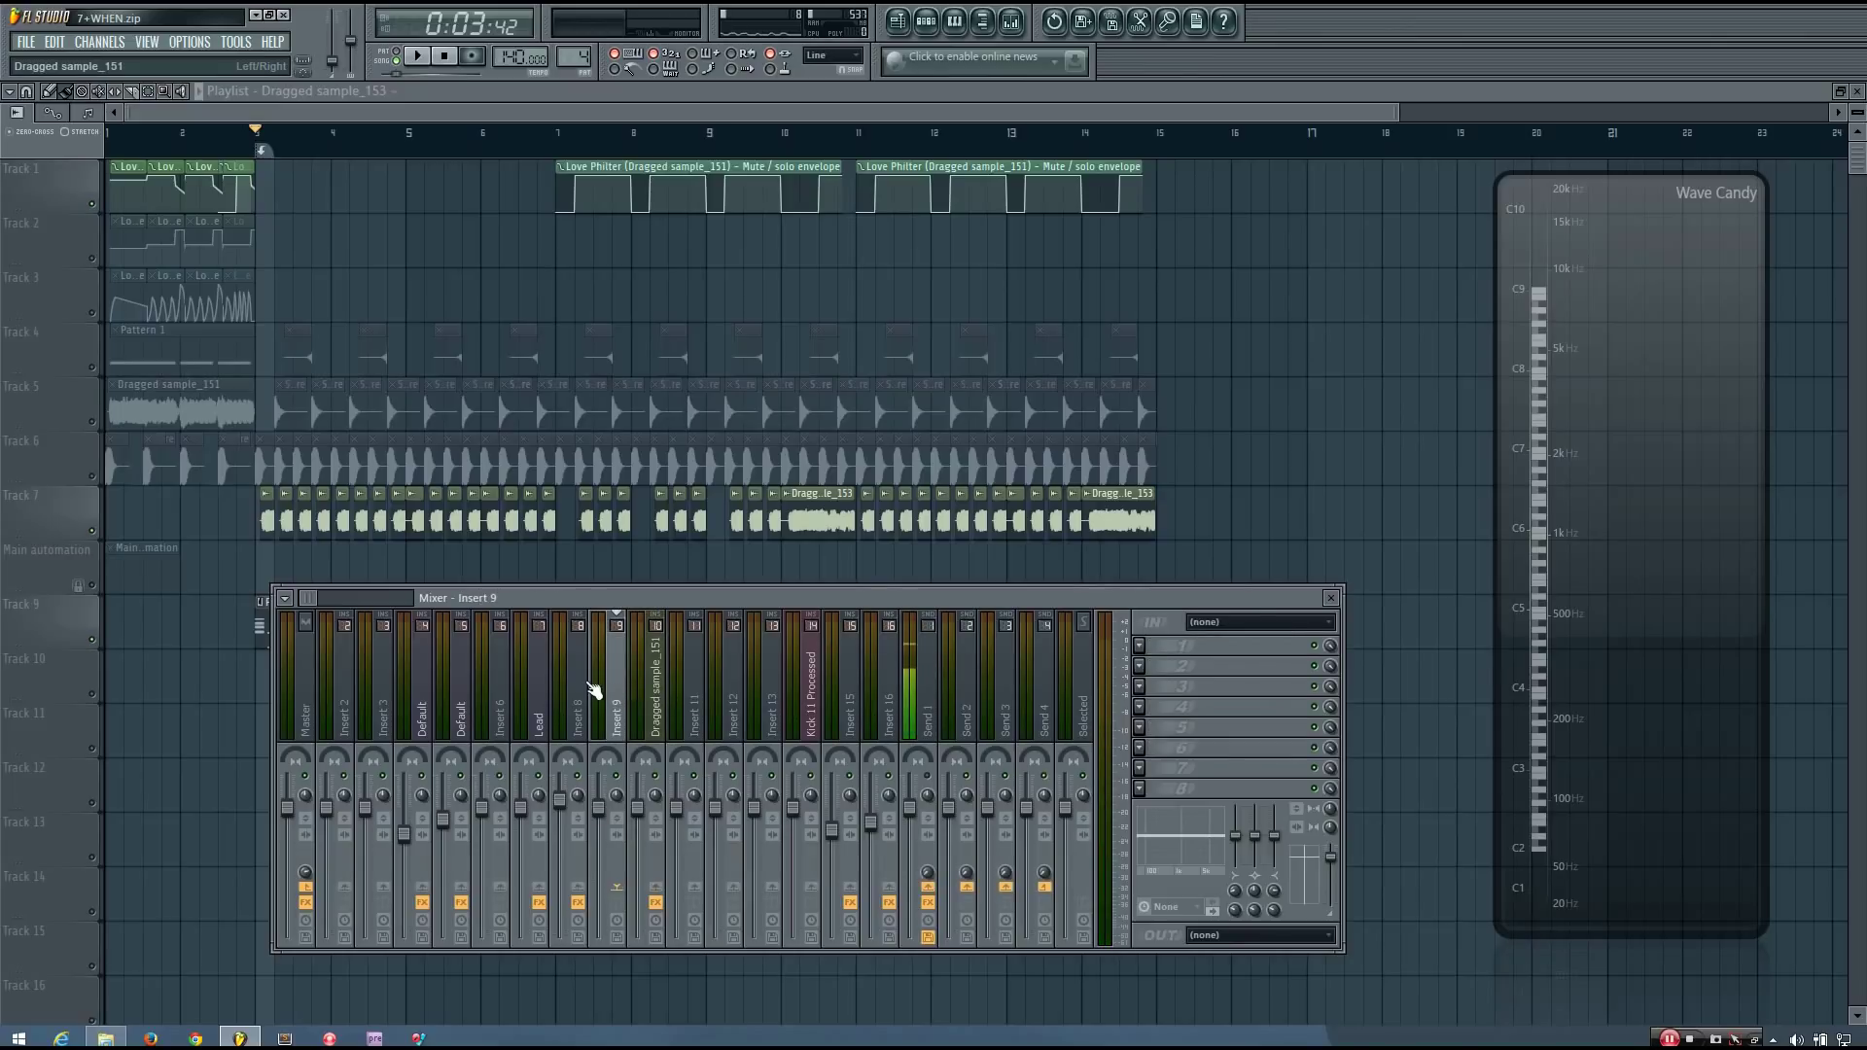
left_click(590, 692)
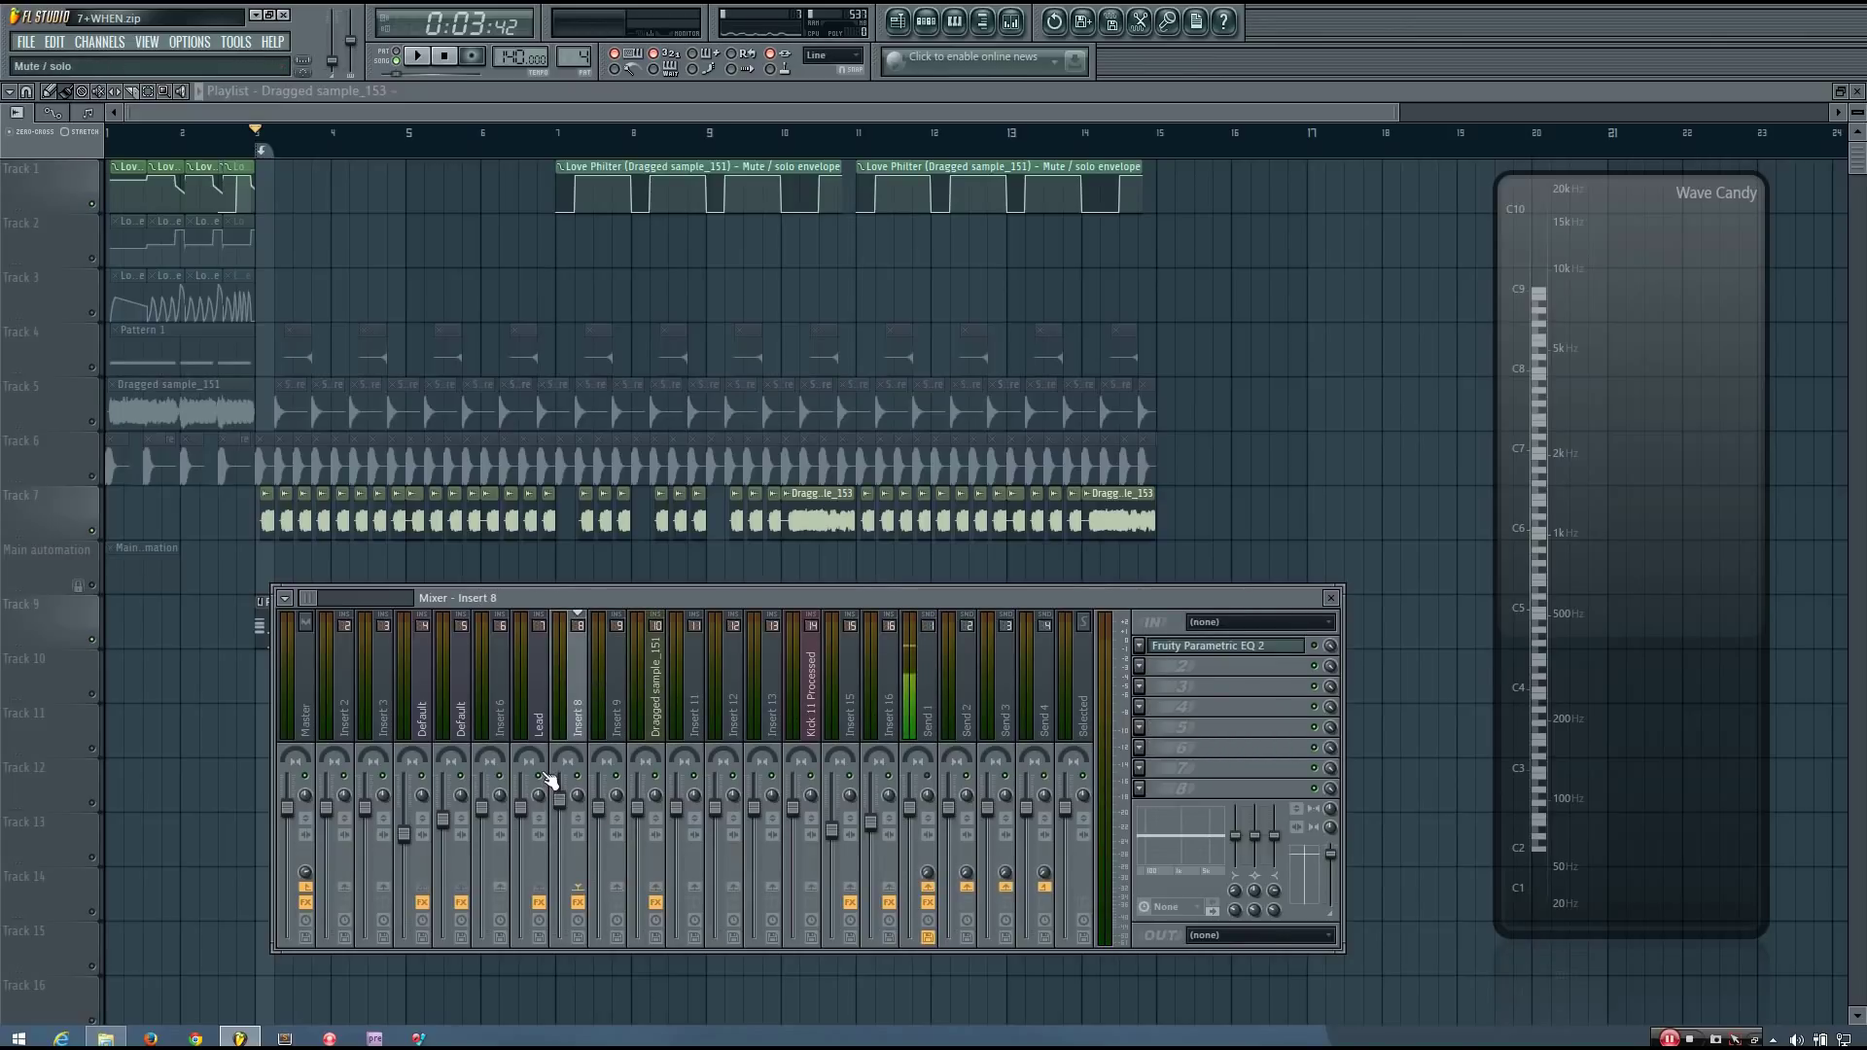
Play the start of the drop twice to audition the Insert 8 layer's contribution.
key("space")
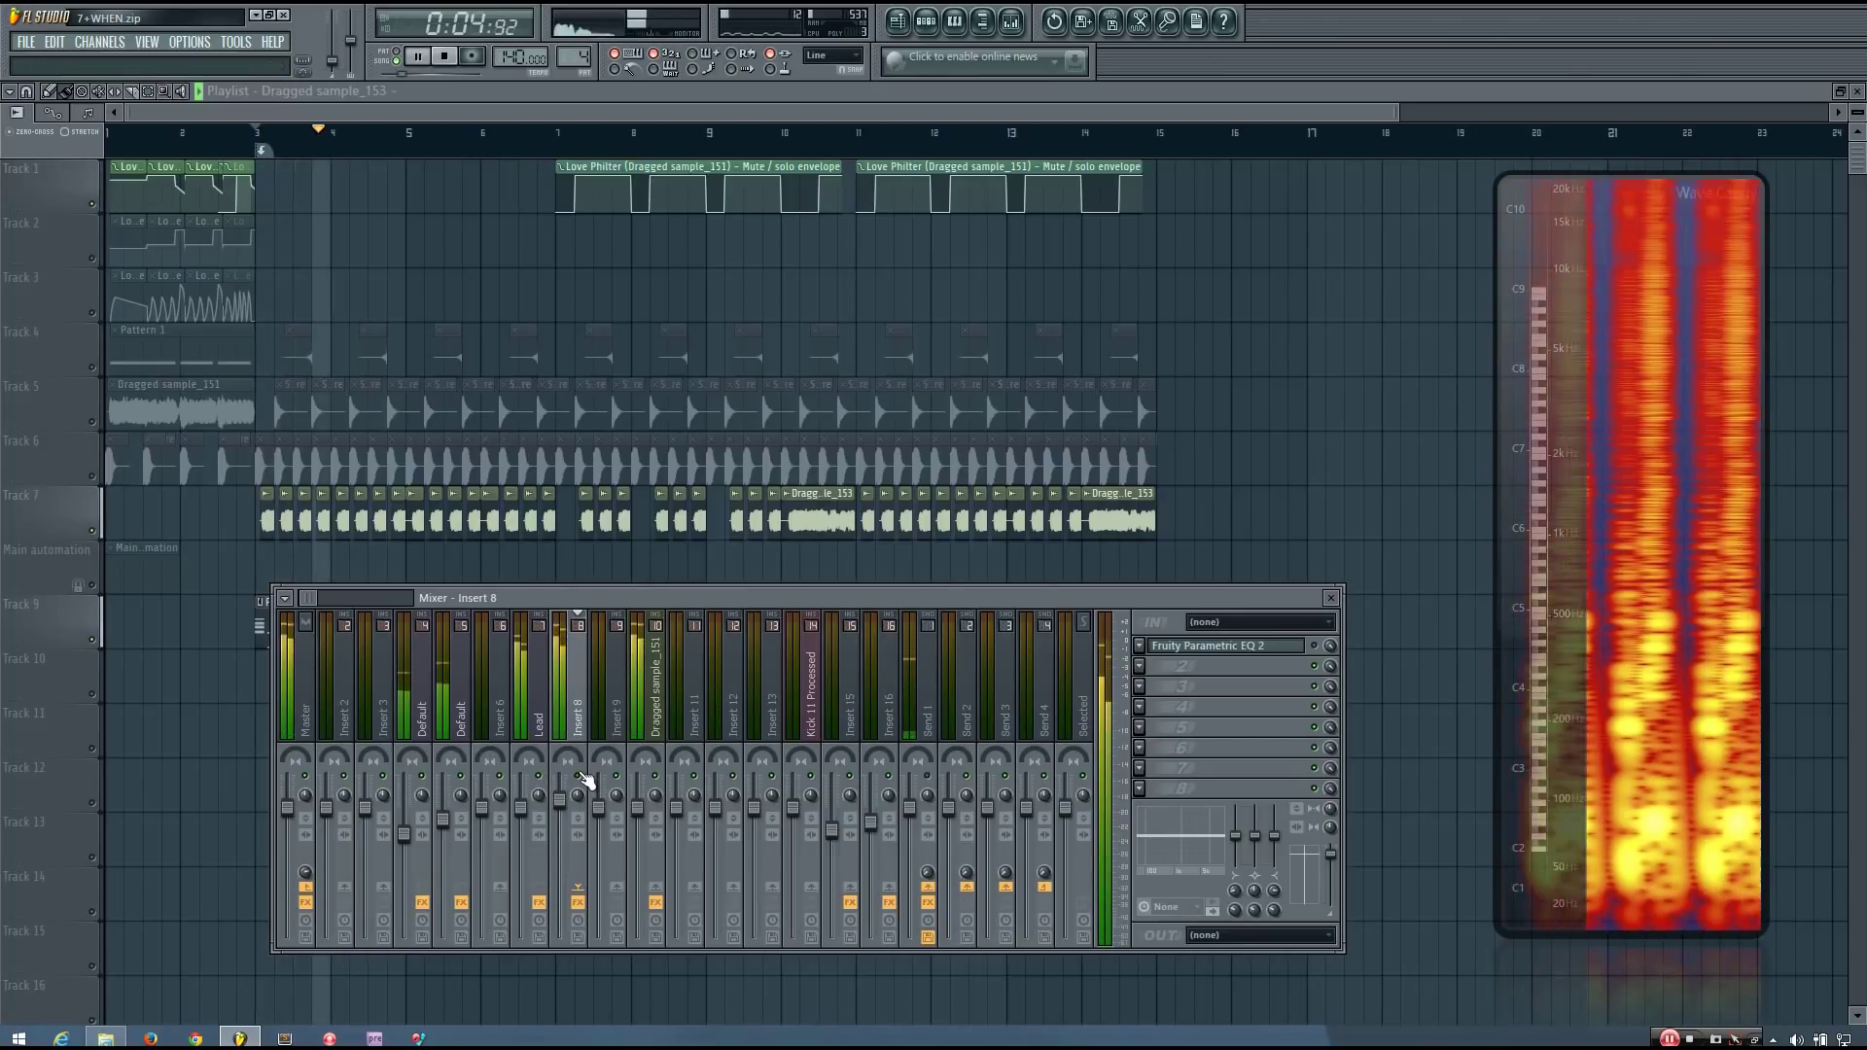
key("space")
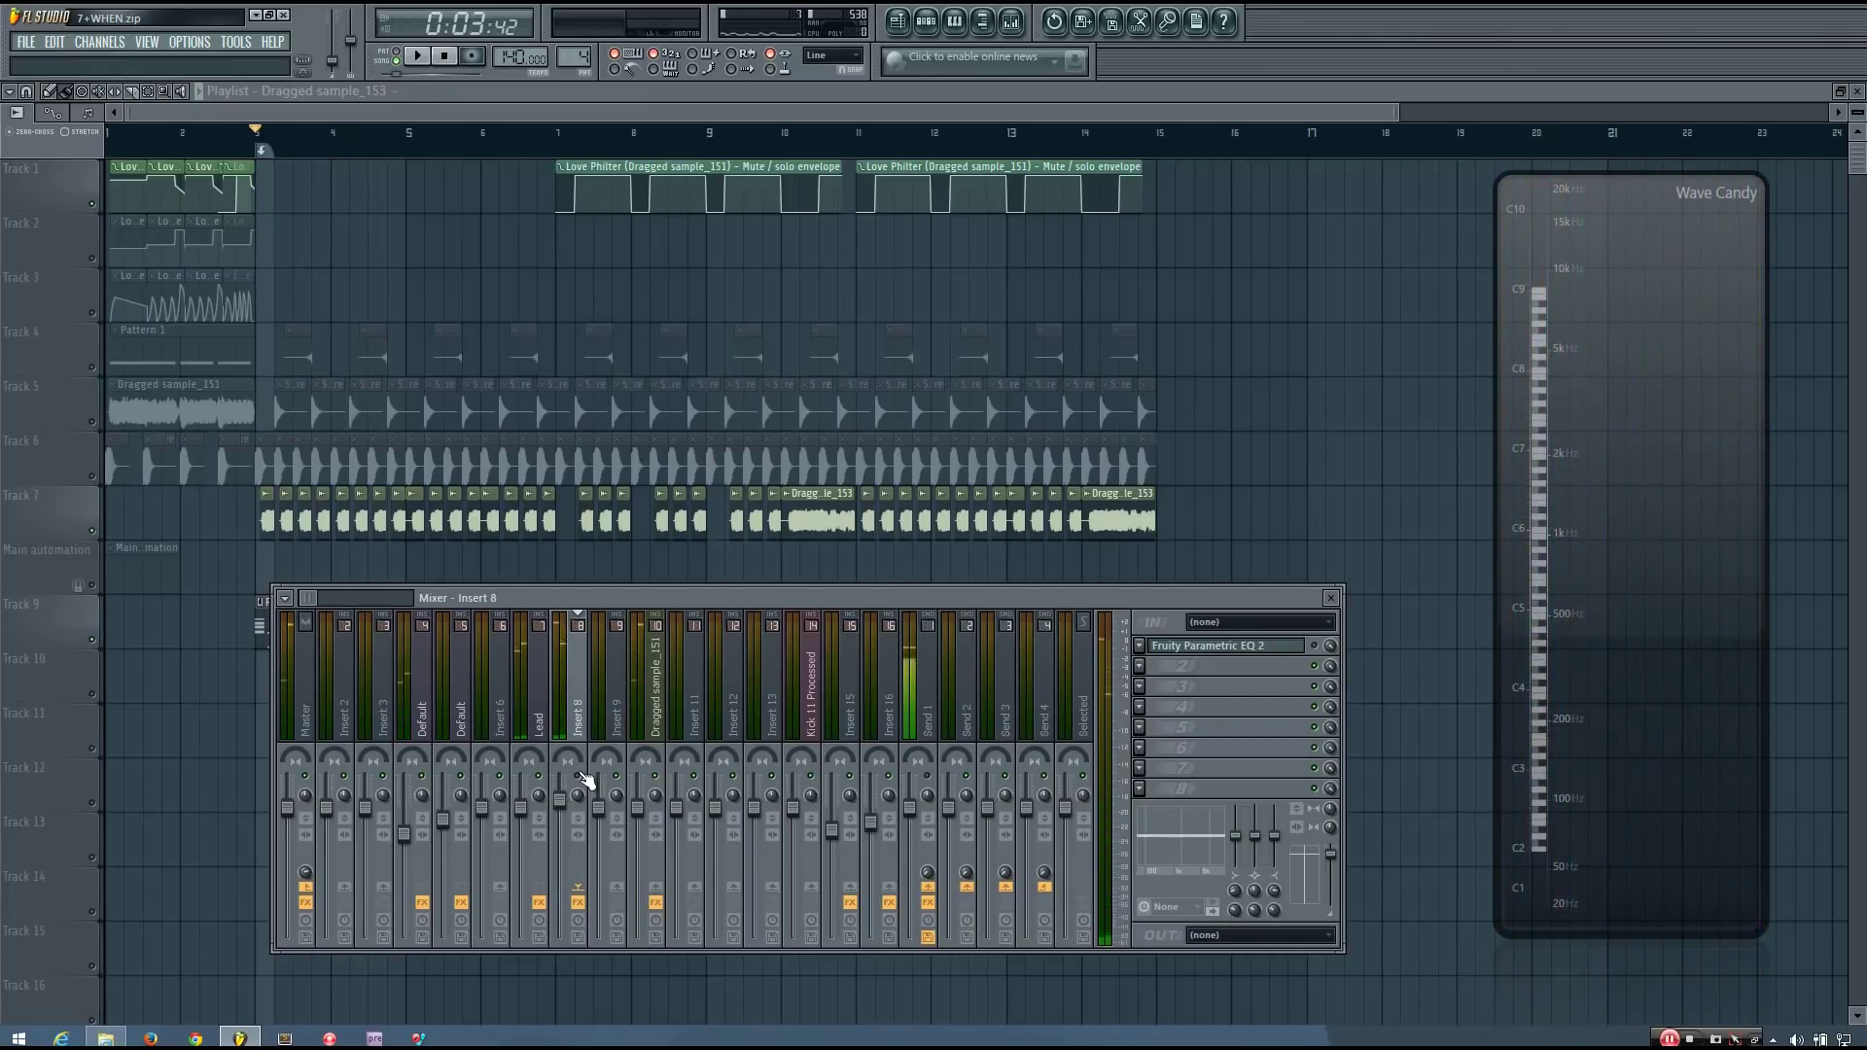
key("space")
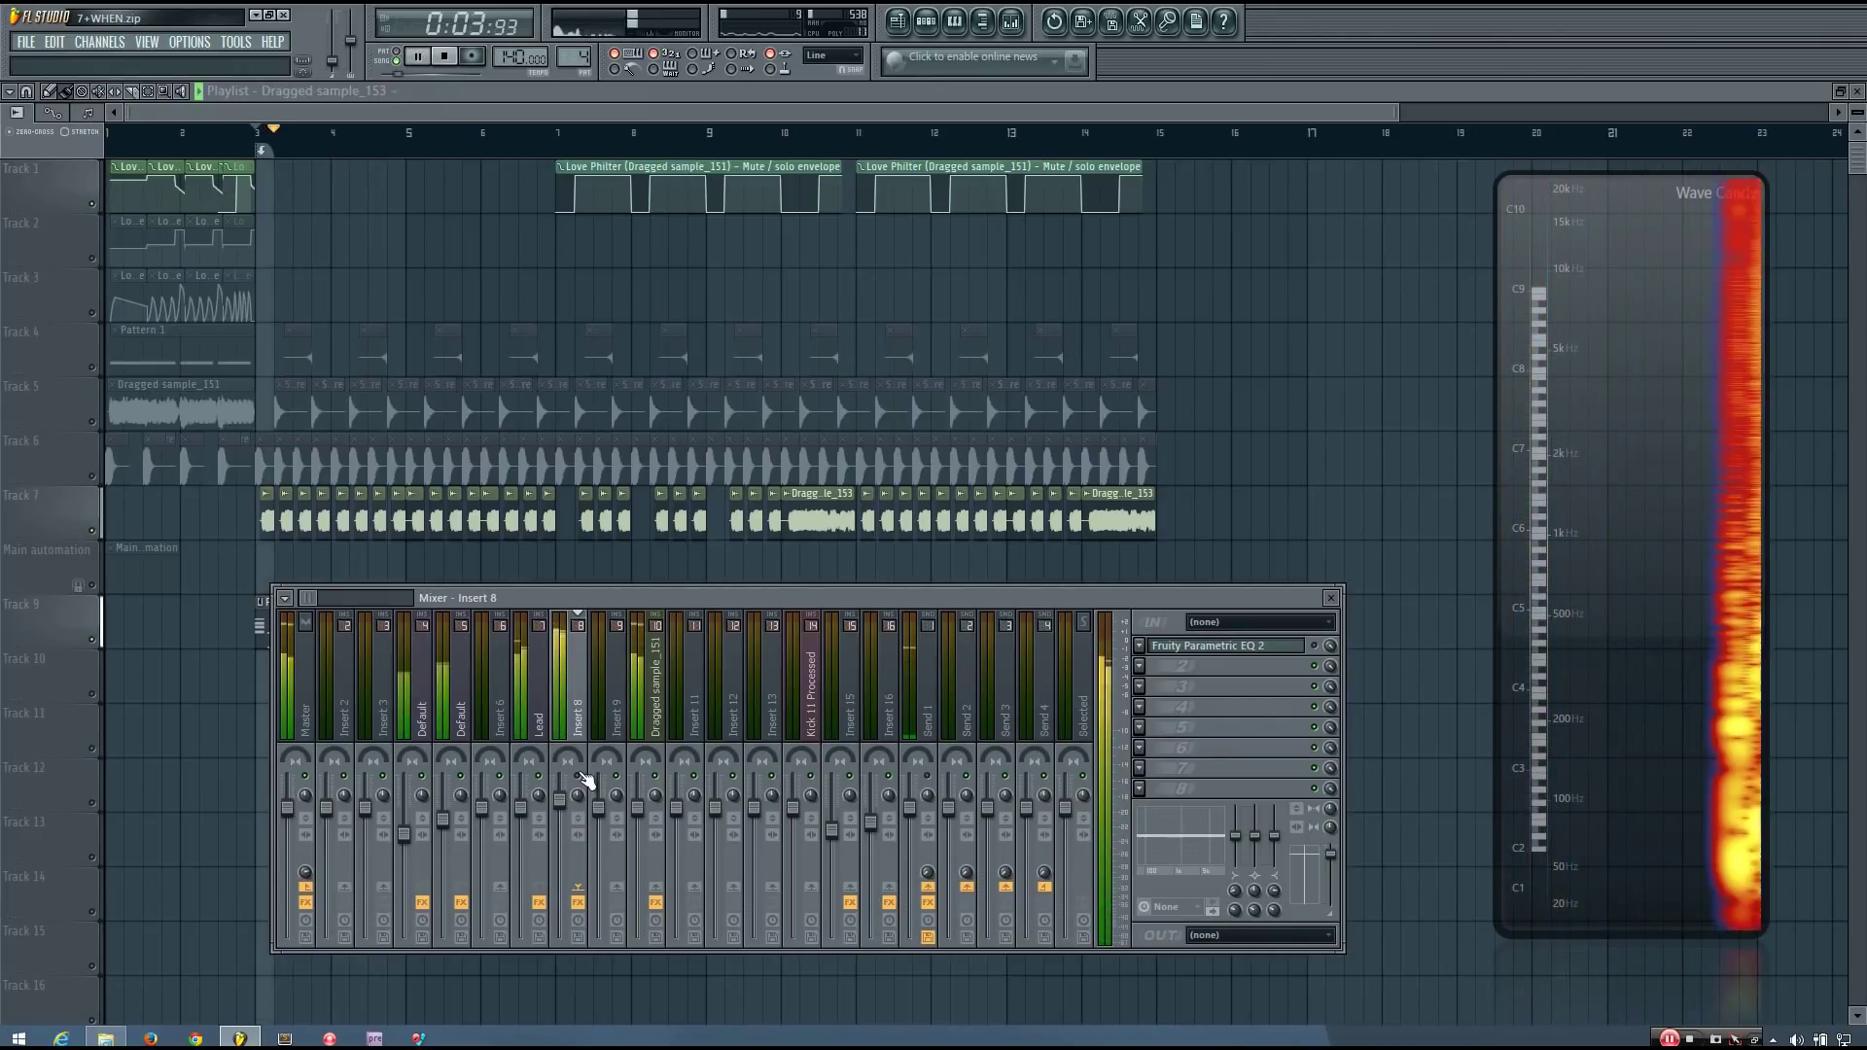
key("space")
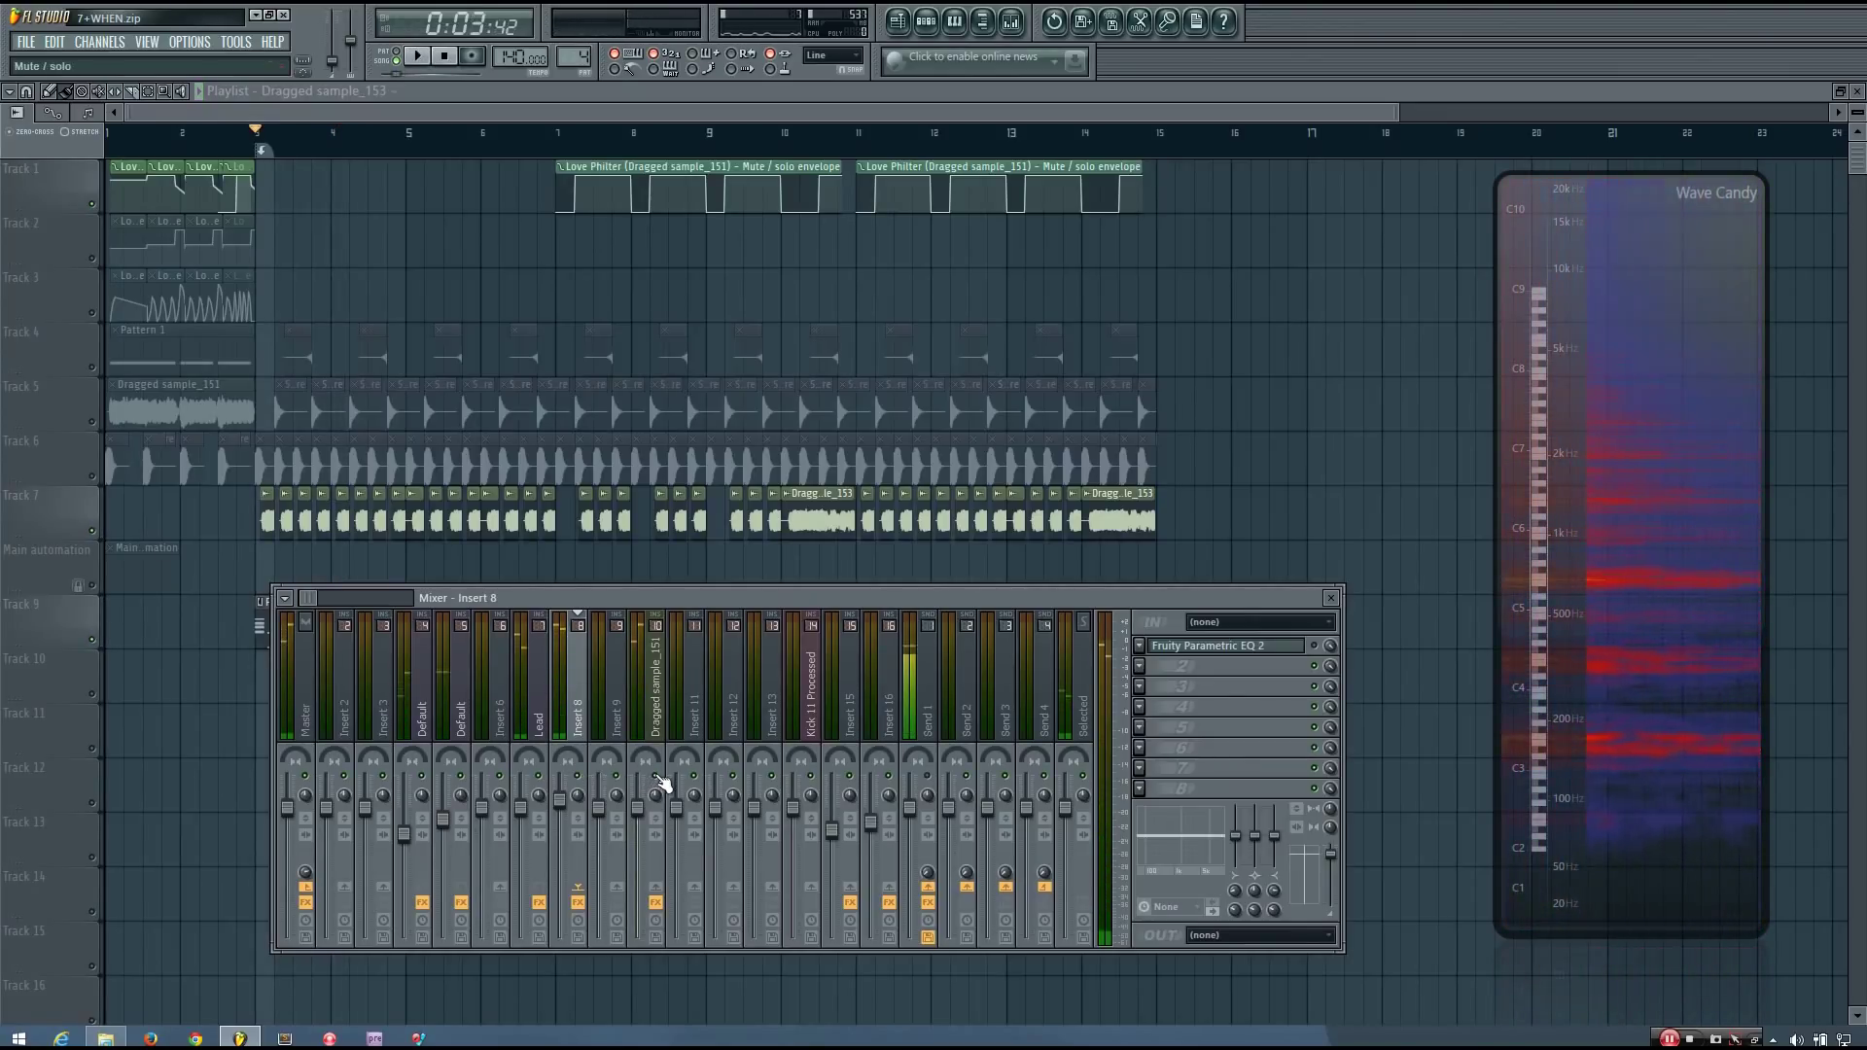
Select the Insert 8 mixer track and play the drop to check how it blends with Dragged sample_151.
left_click(603, 706)
left_click(581, 705)
key("space")
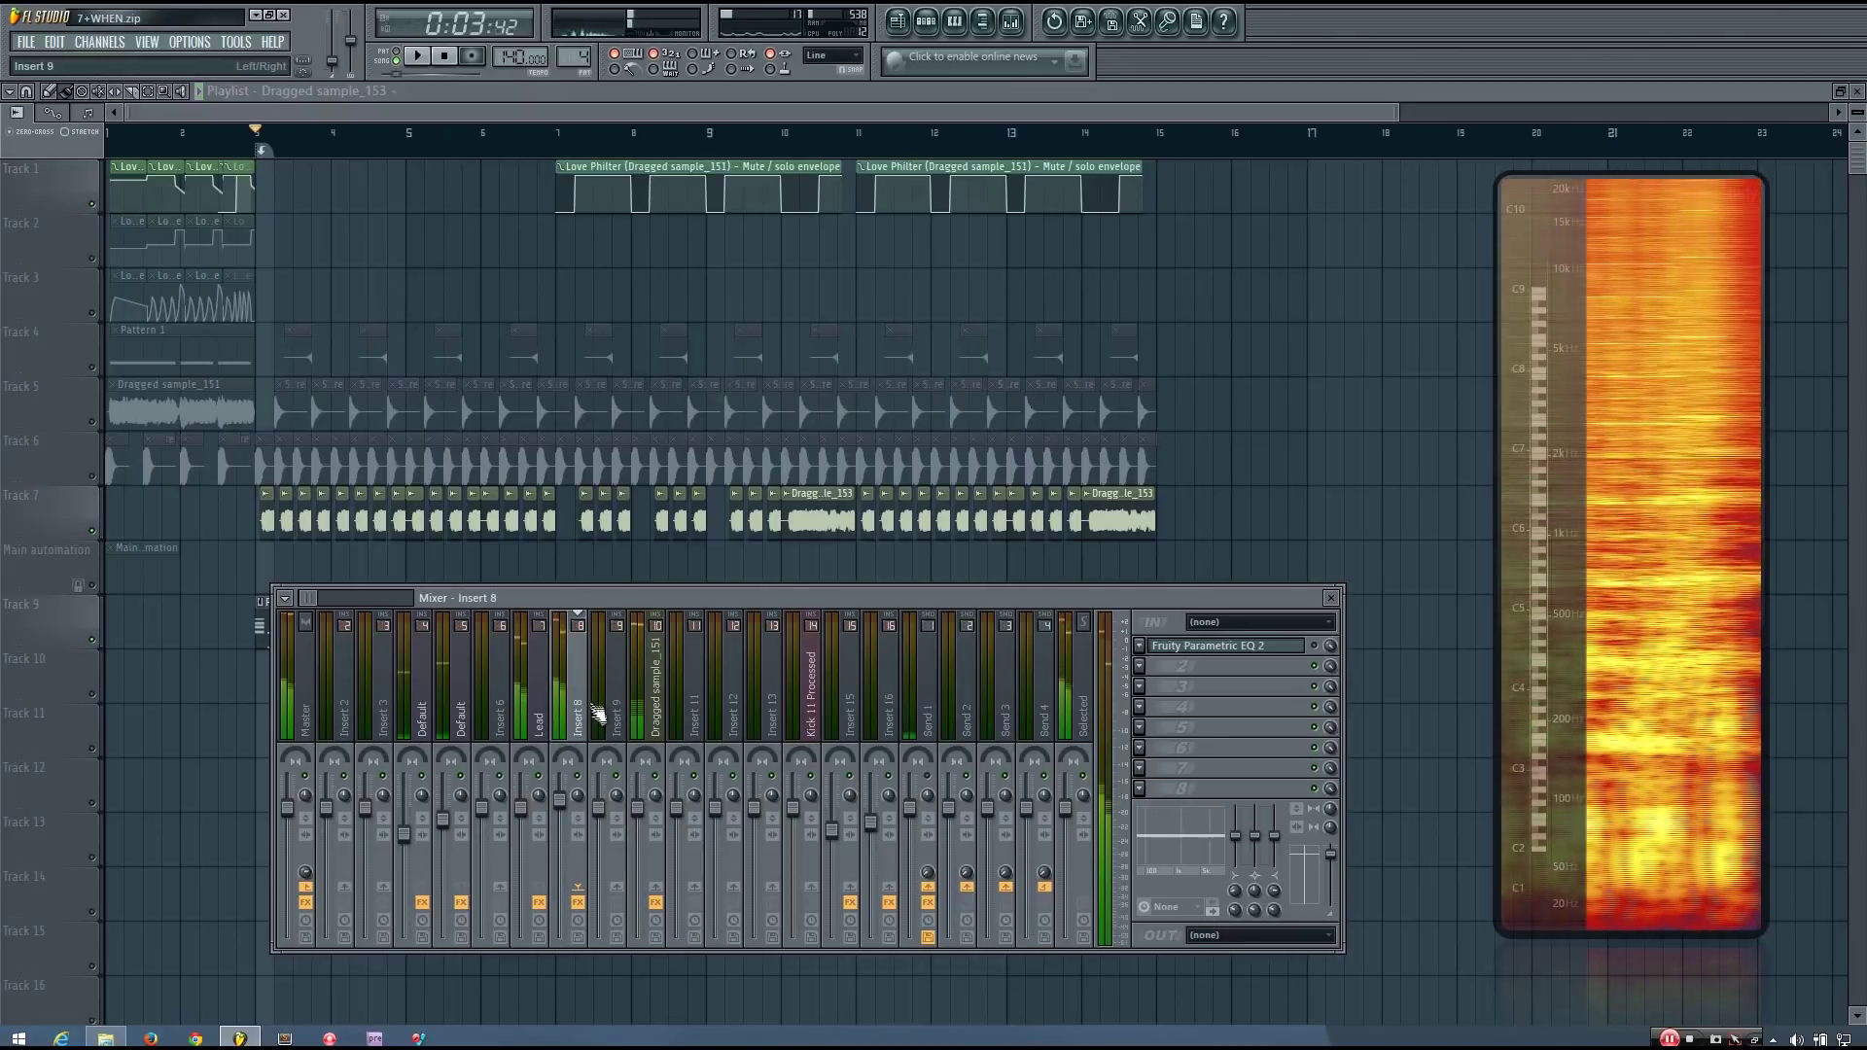
key("space")
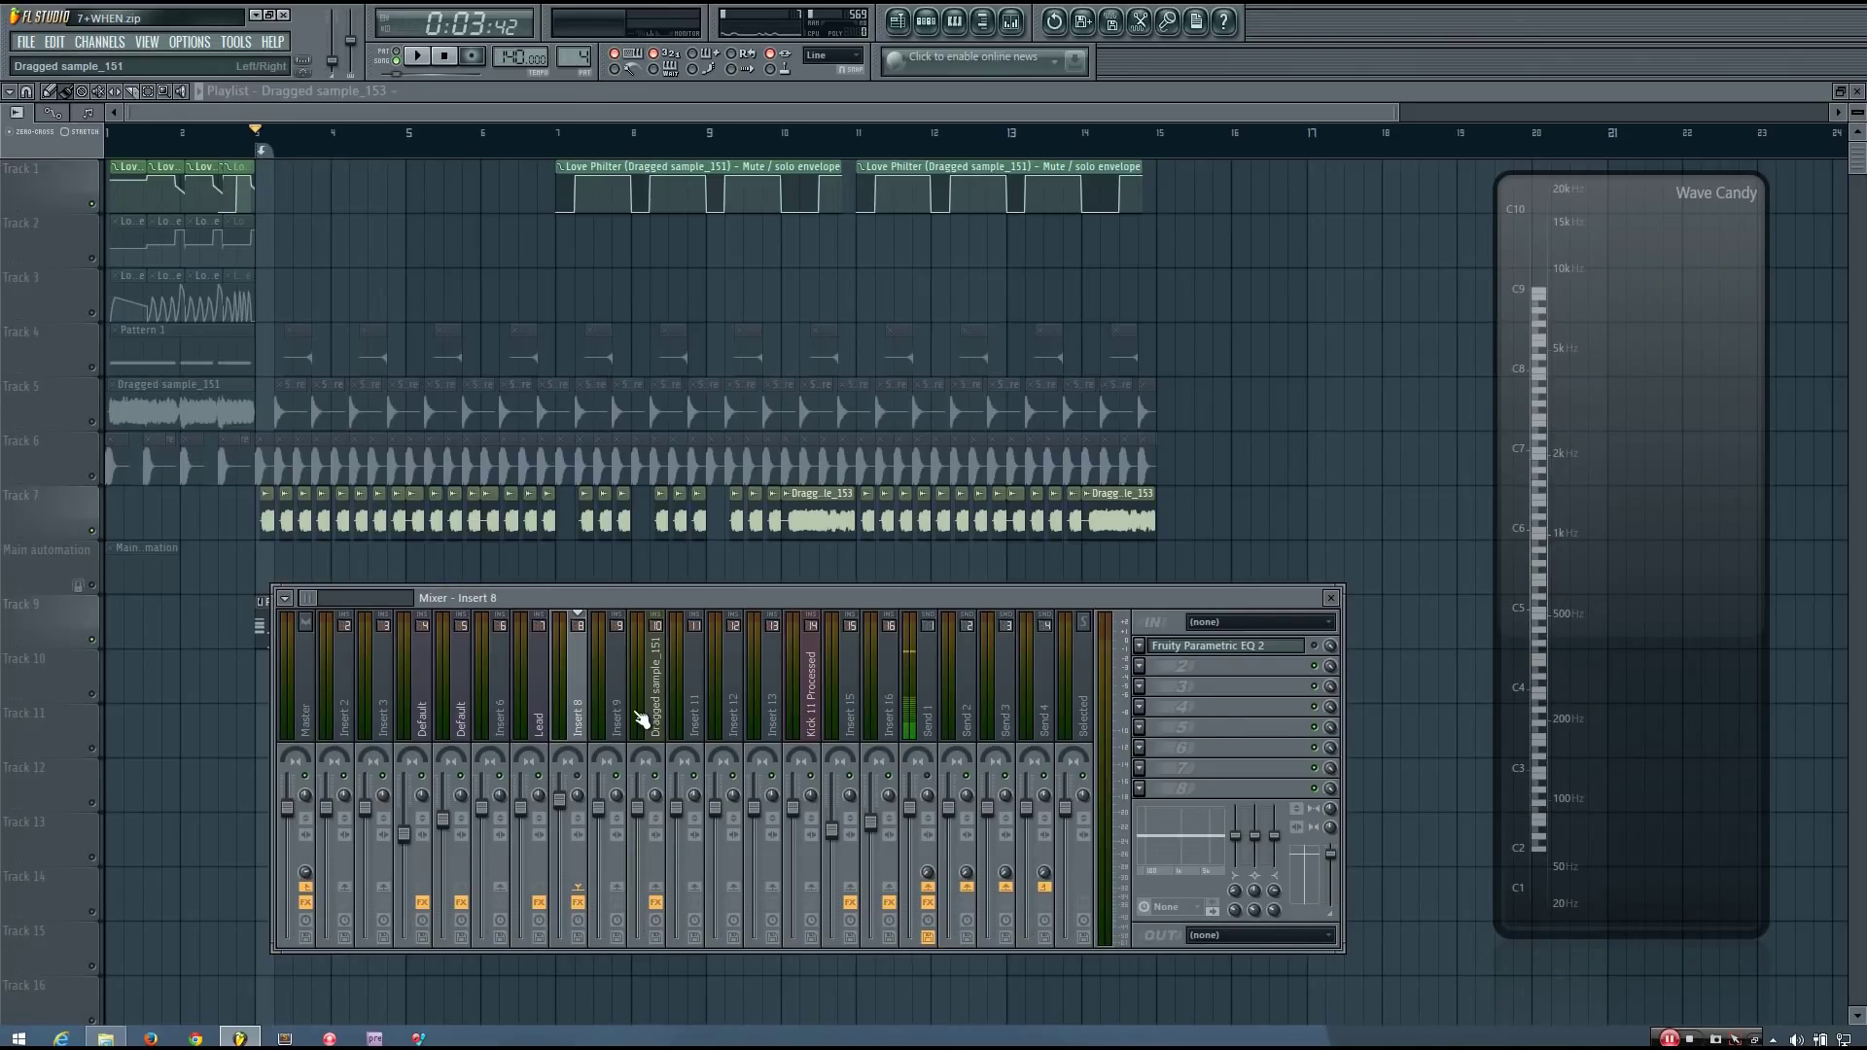
Select the Insert 9 mixer track and play a longer section of the drop, checking the mix around Insert 8.
left_click_drag(658, 700, 581, 700)
left_click(619, 704)
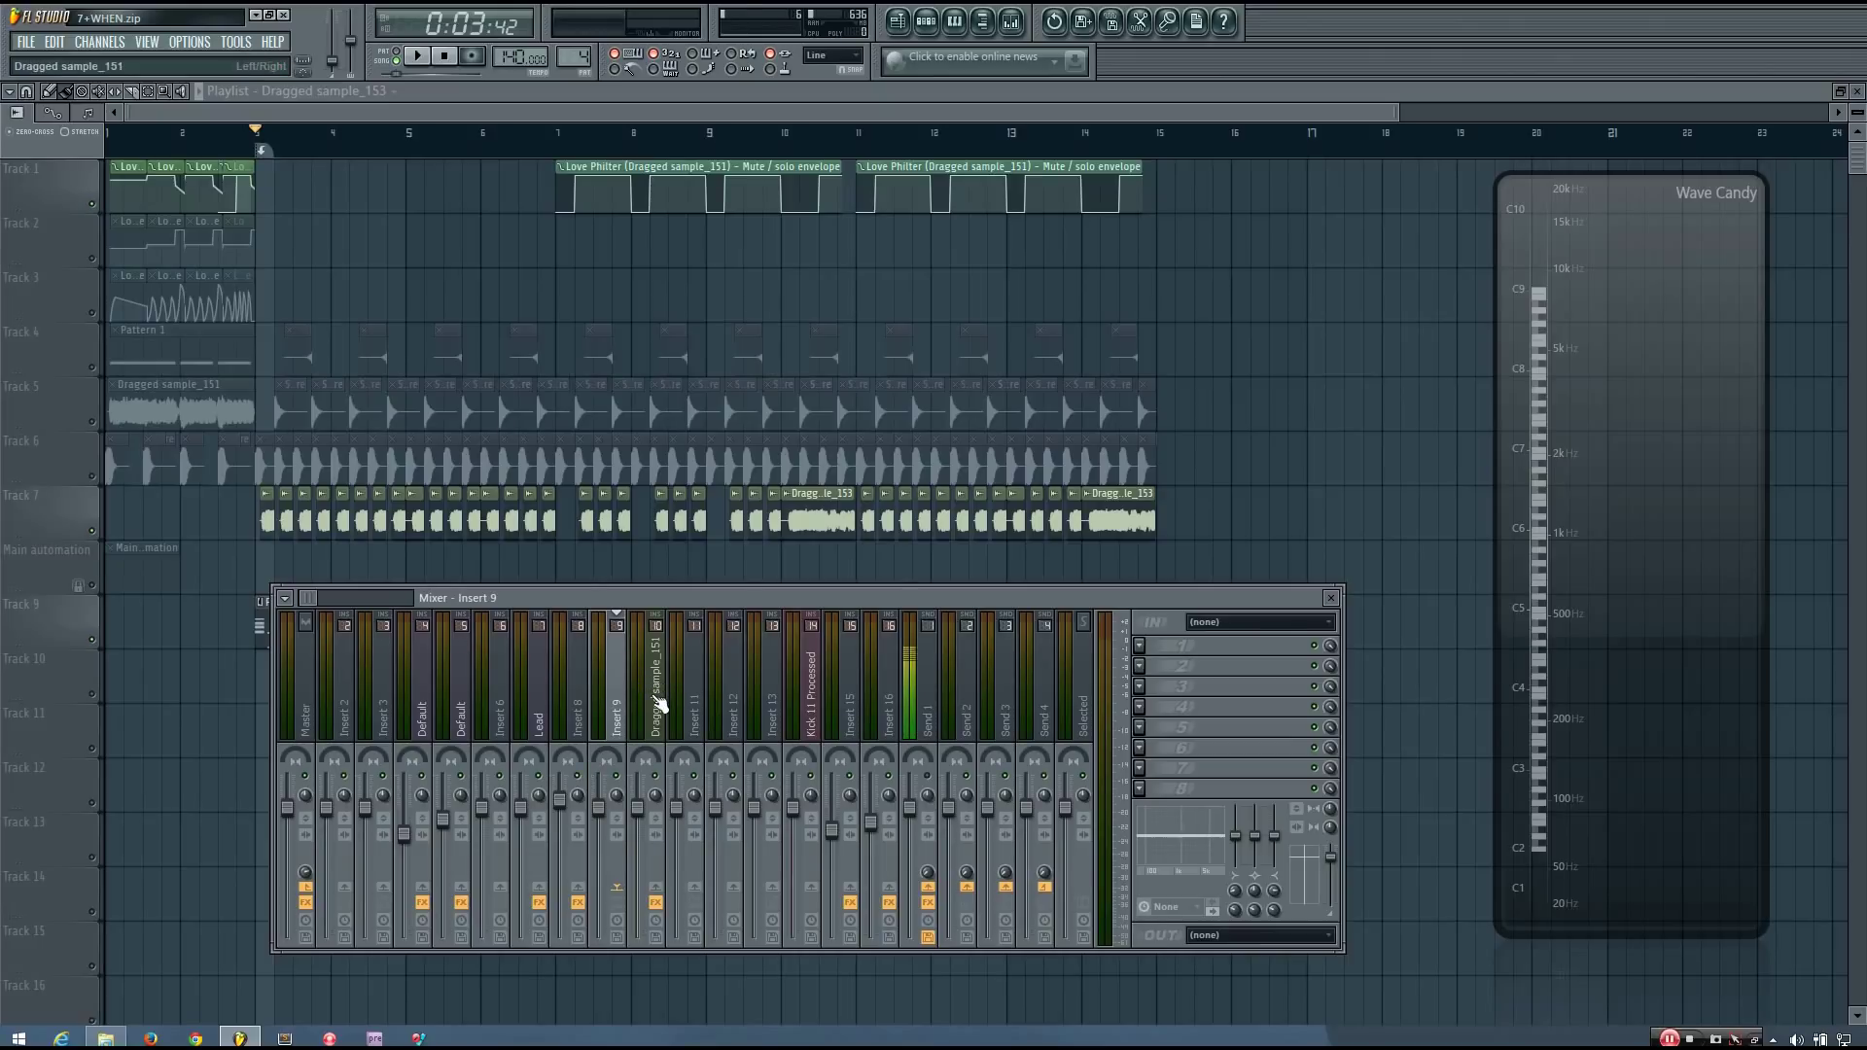
key("space")
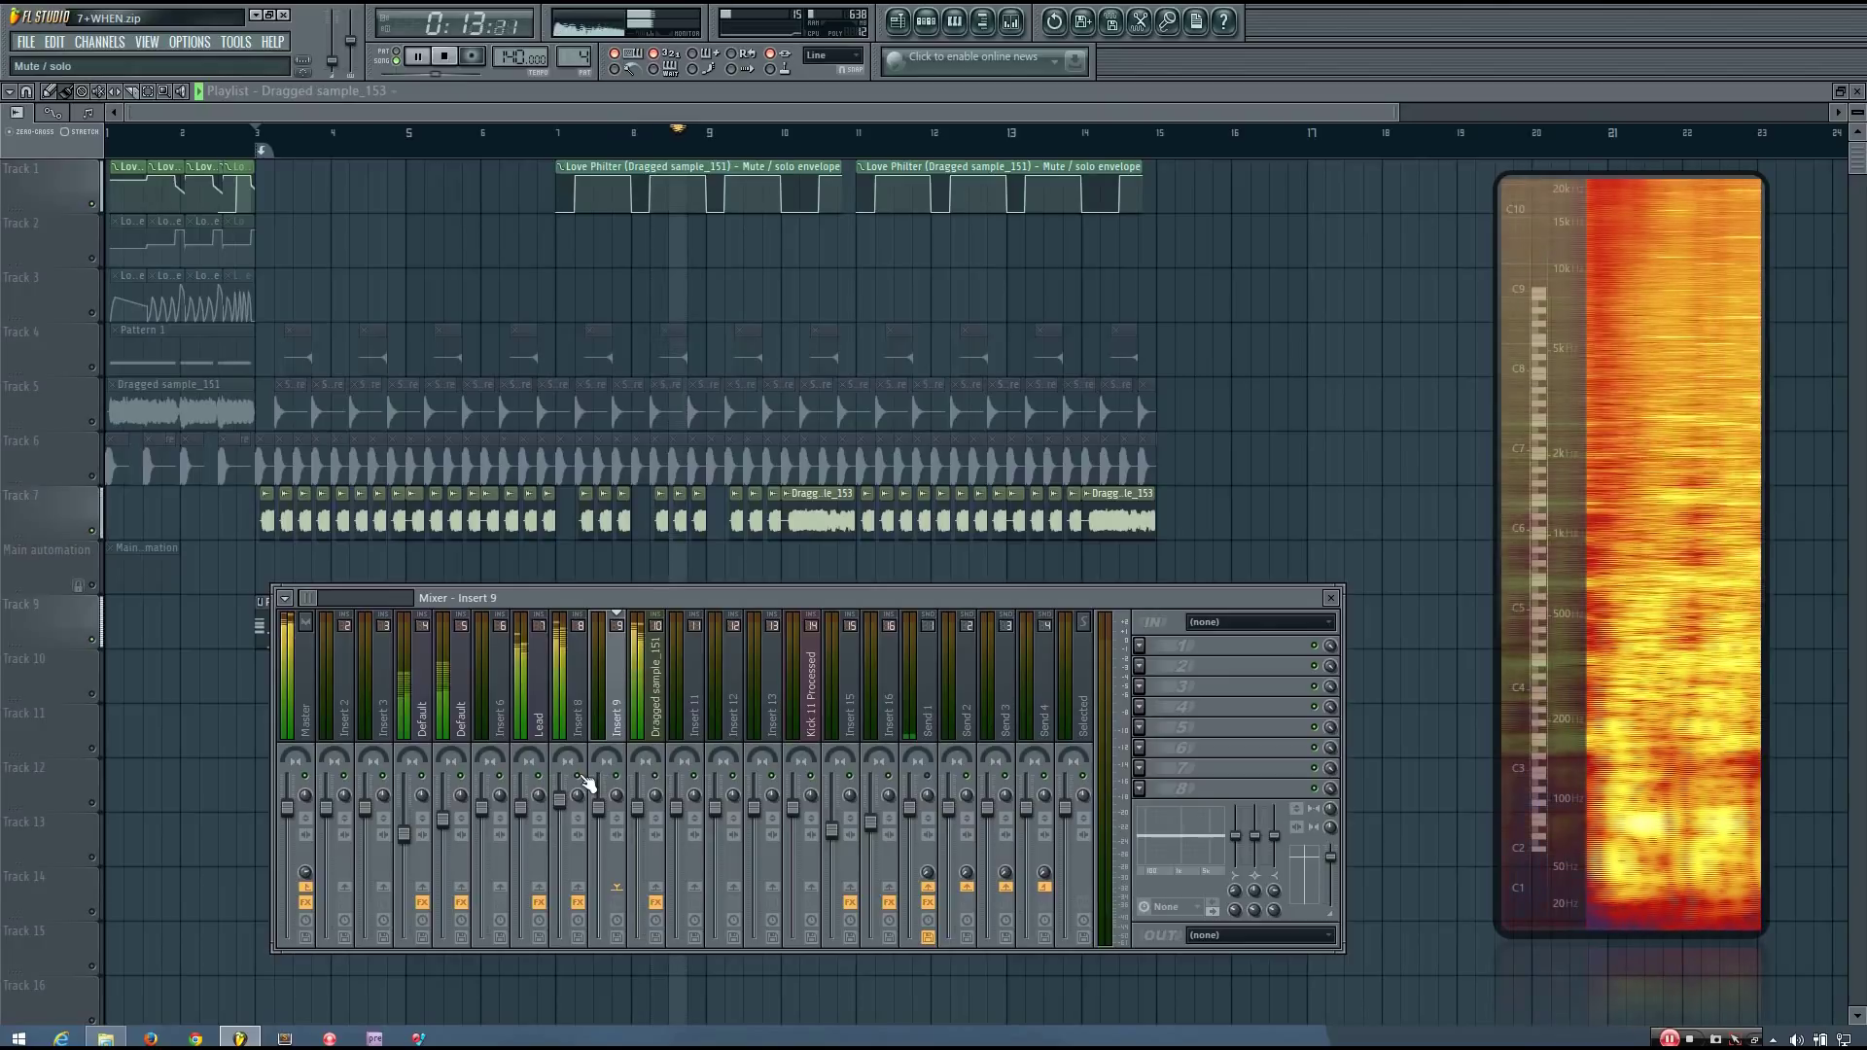
key("space")
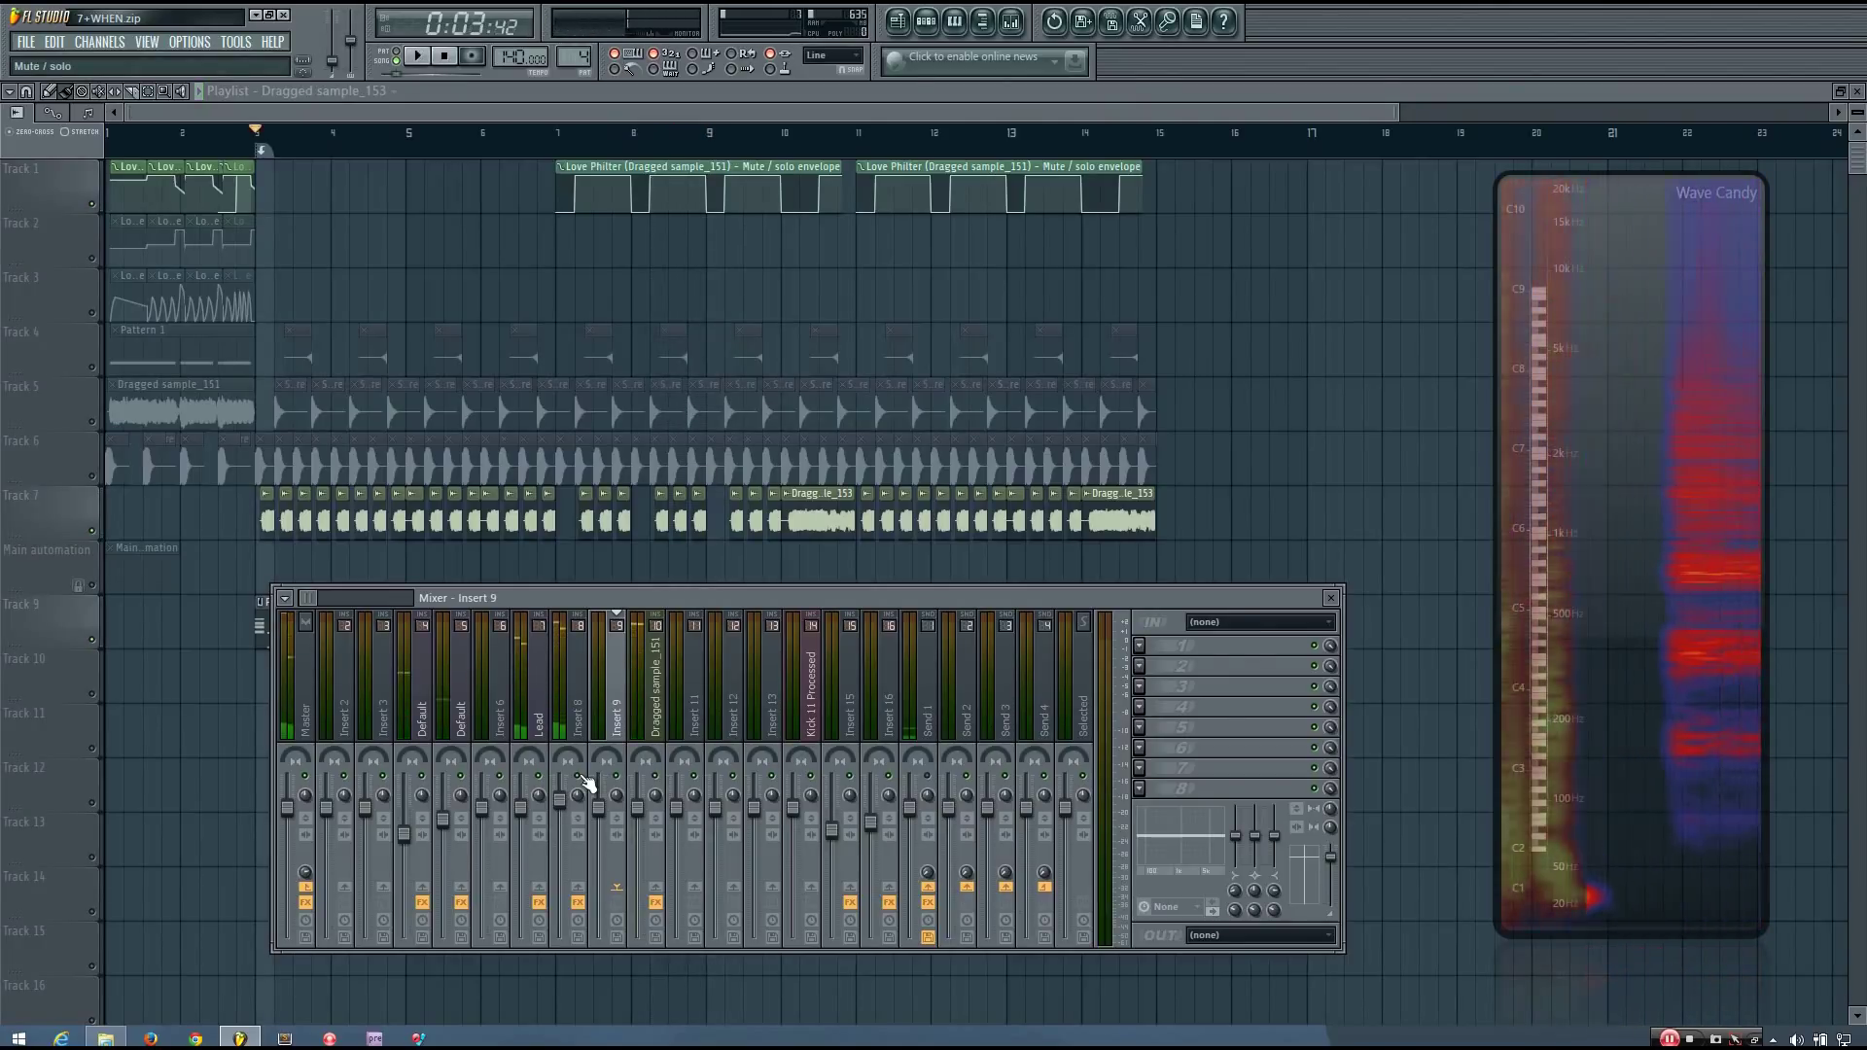
Compare the mixer tracks Dragged sample_151, Insert 8 and Lead by viewing their effect chains in turn.
left_click(642, 708)
mouse_move(638, 707)
left_mouse_down()
mouse_move(544, 707)
mouse_move(659, 709)
left_mouse_up()
left_click(577, 708)
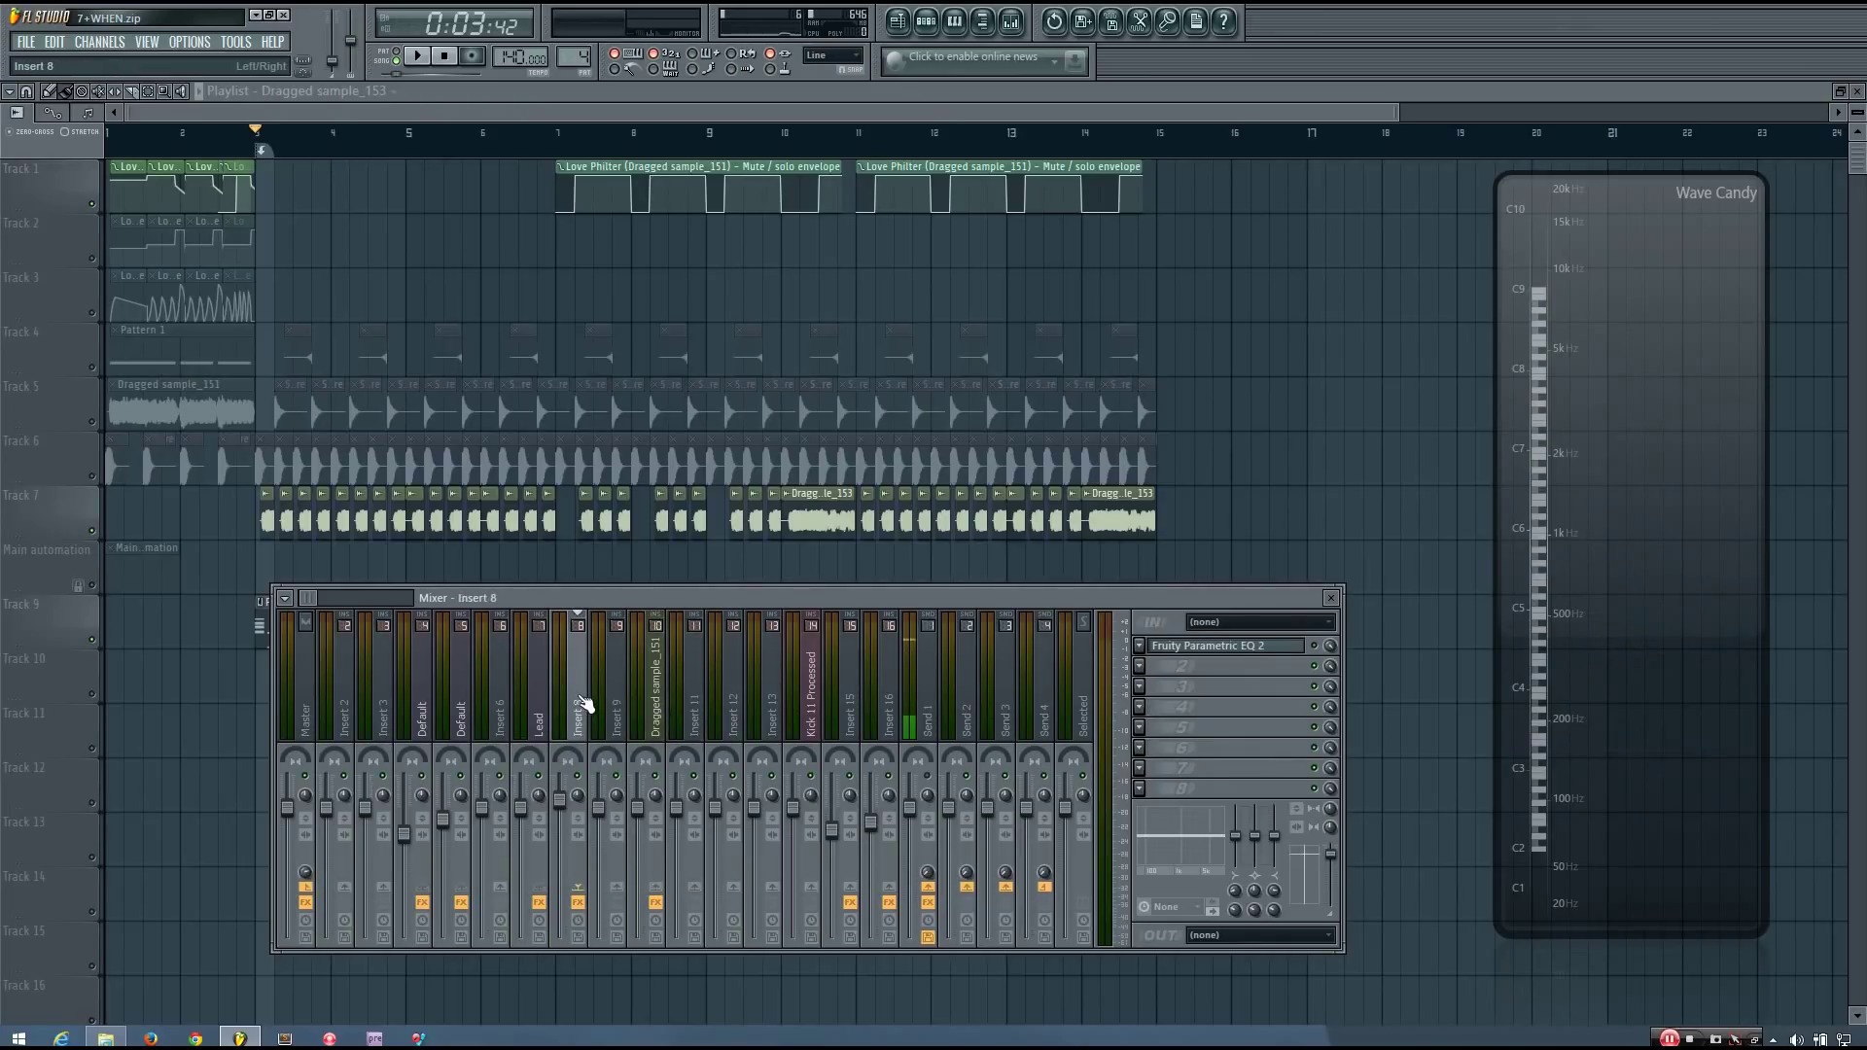
left_click(644, 706)
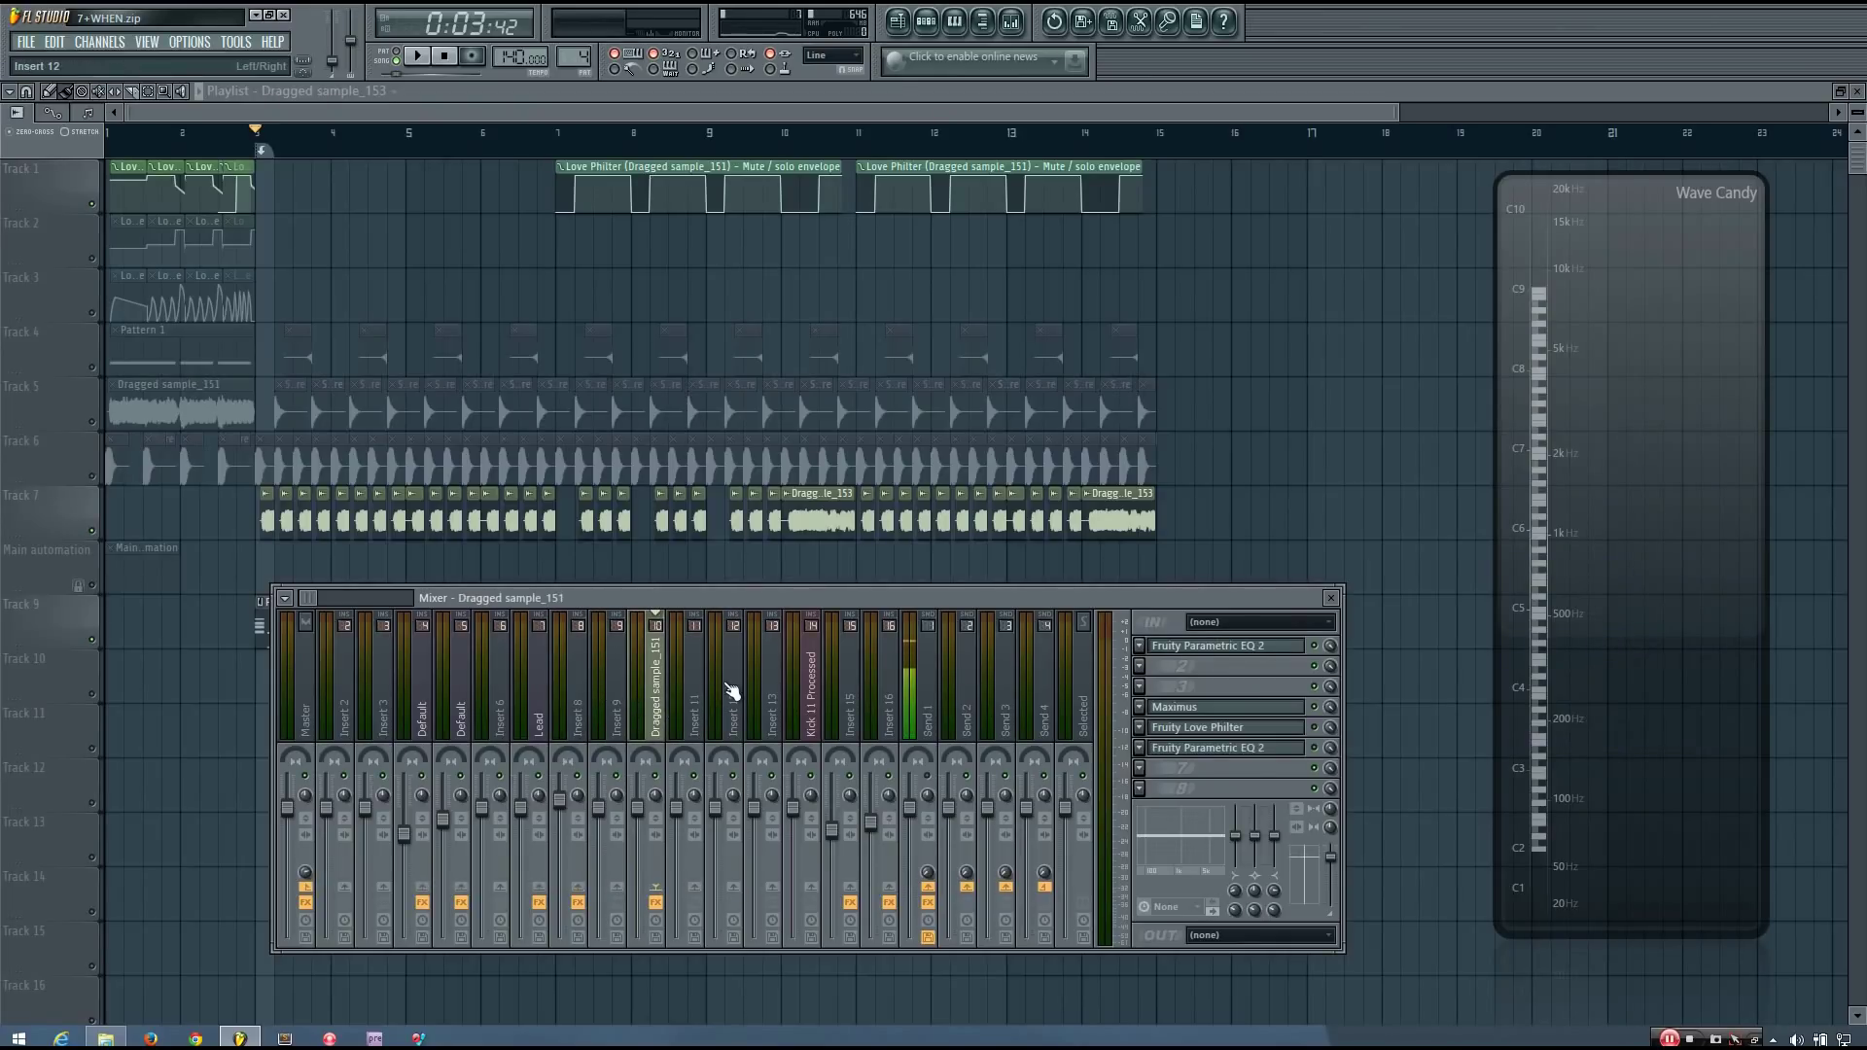
left_click(586, 700)
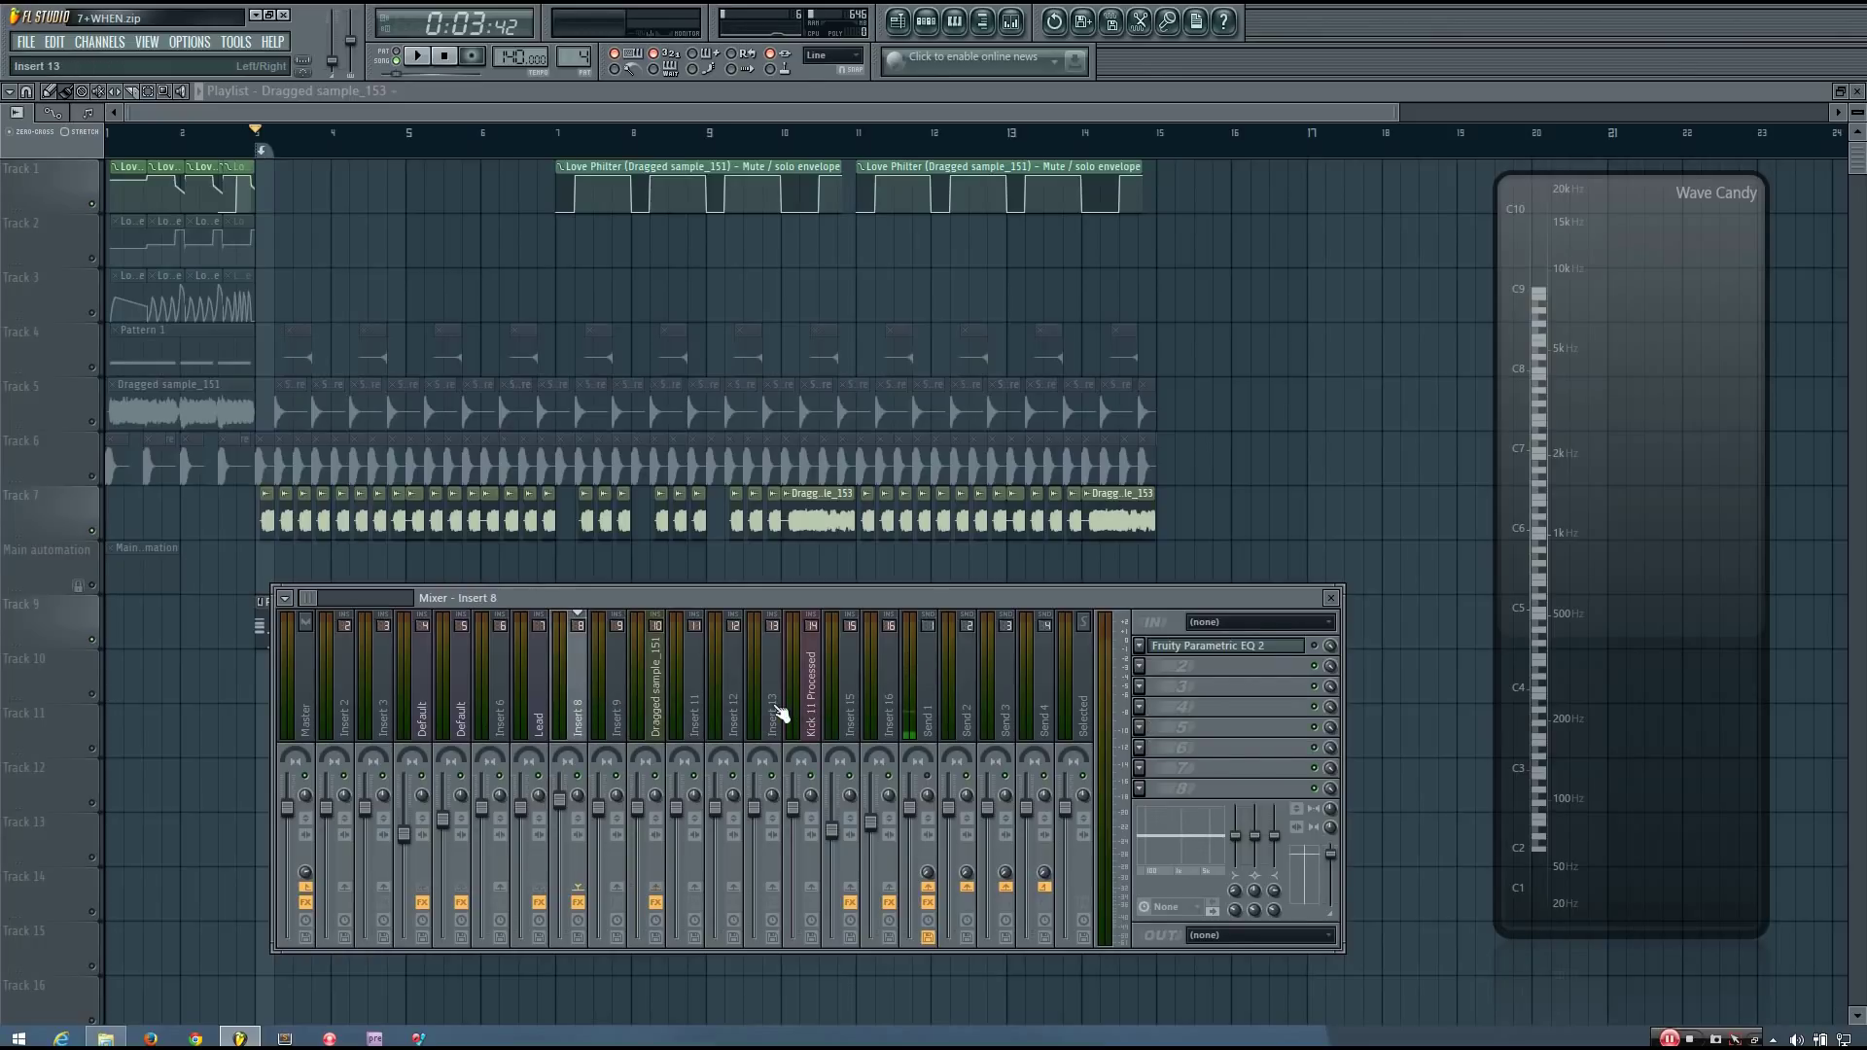
left_click(540, 702)
left_click(570, 700)
left_click(541, 701)
left_click(572, 702)
Open the Fruity Parametric EQ 2 on Insert 8 and arrange its window above the mixer so both are fully visible.
left_click(1272, 658)
left_click_drag(427, 235, 475, 237)
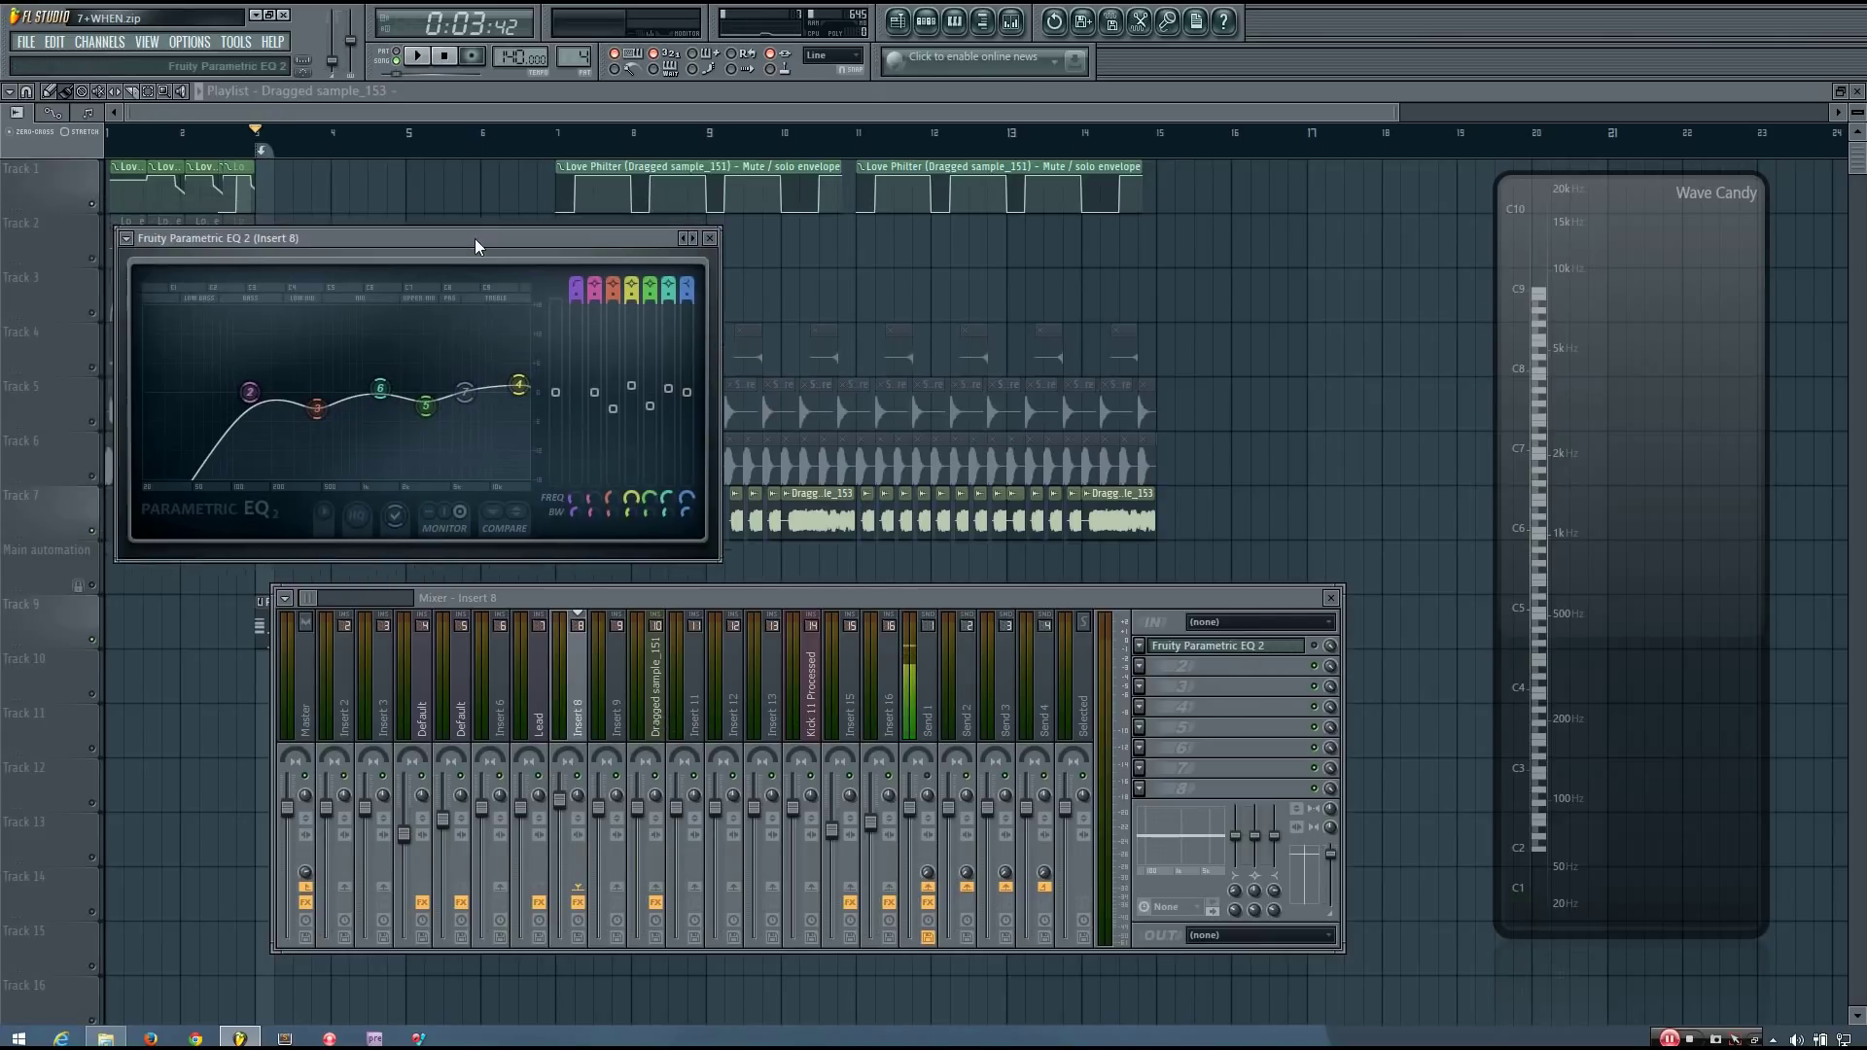
left_click_drag(853, 601, 855, 628)
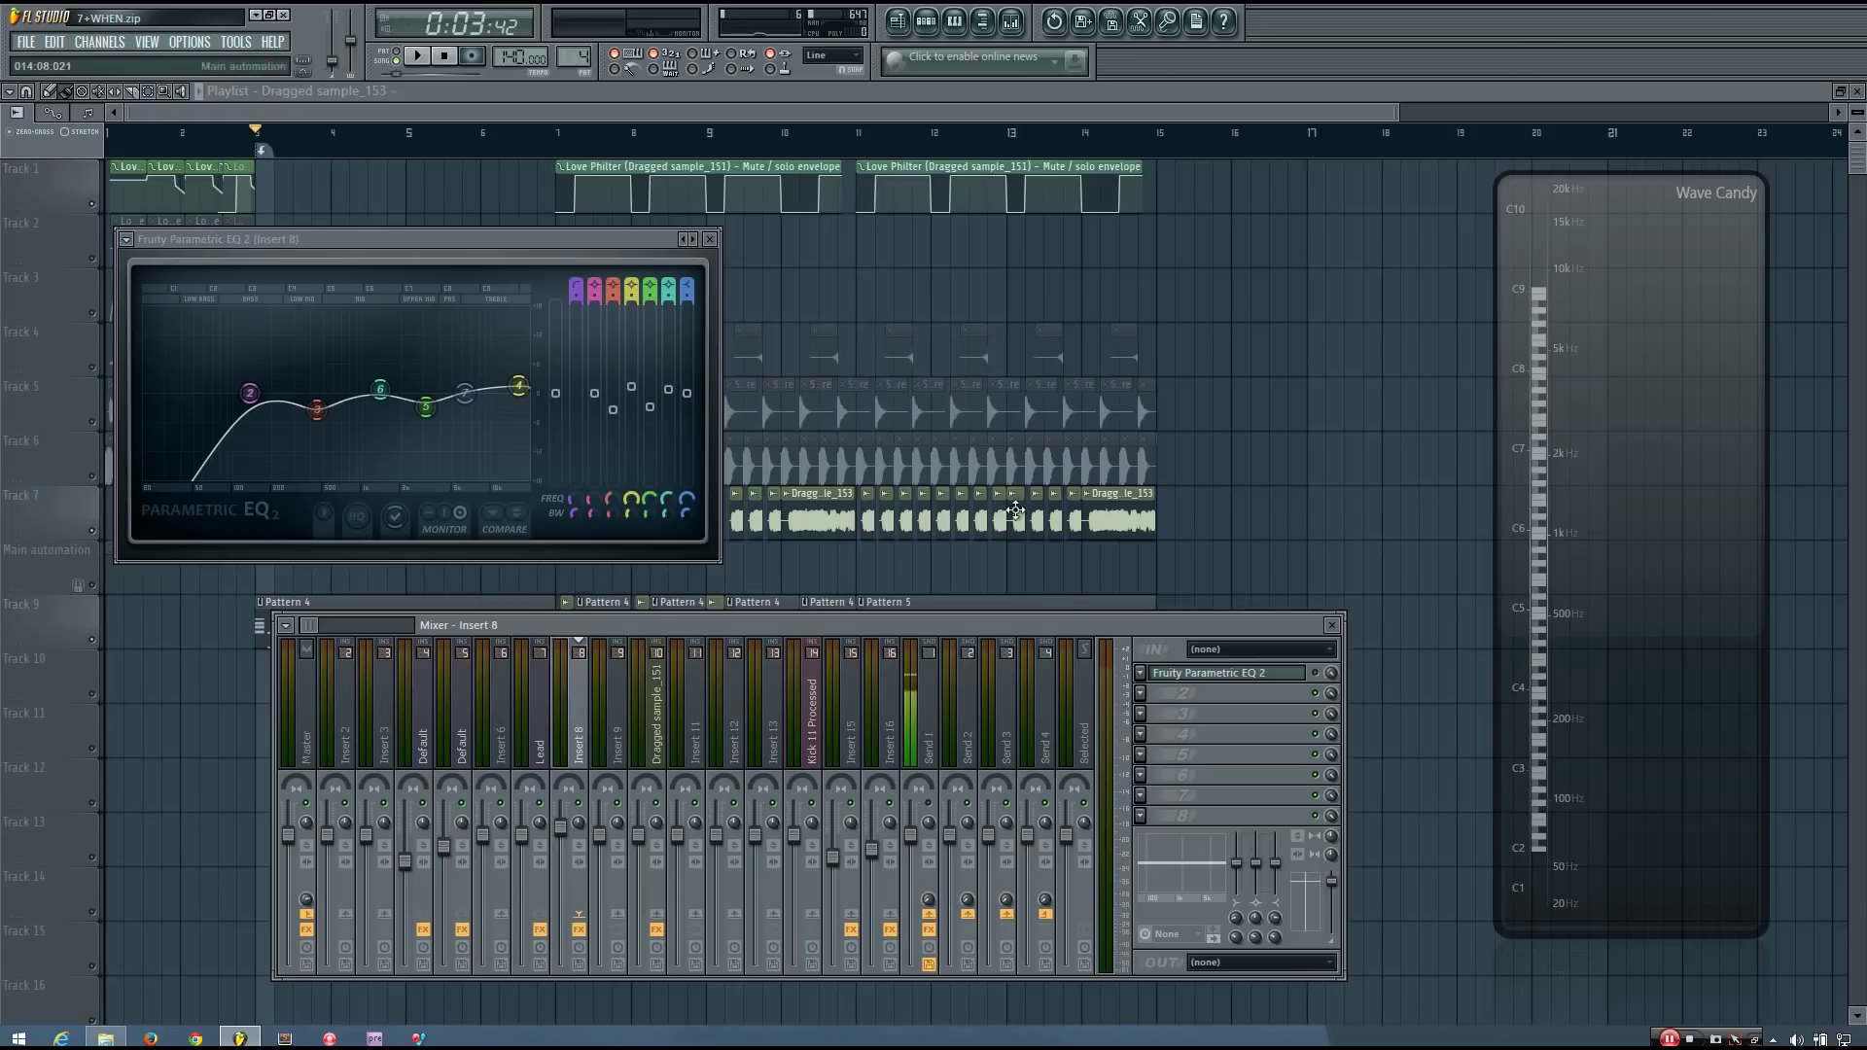
left_click_drag(586, 233, 546, 200)
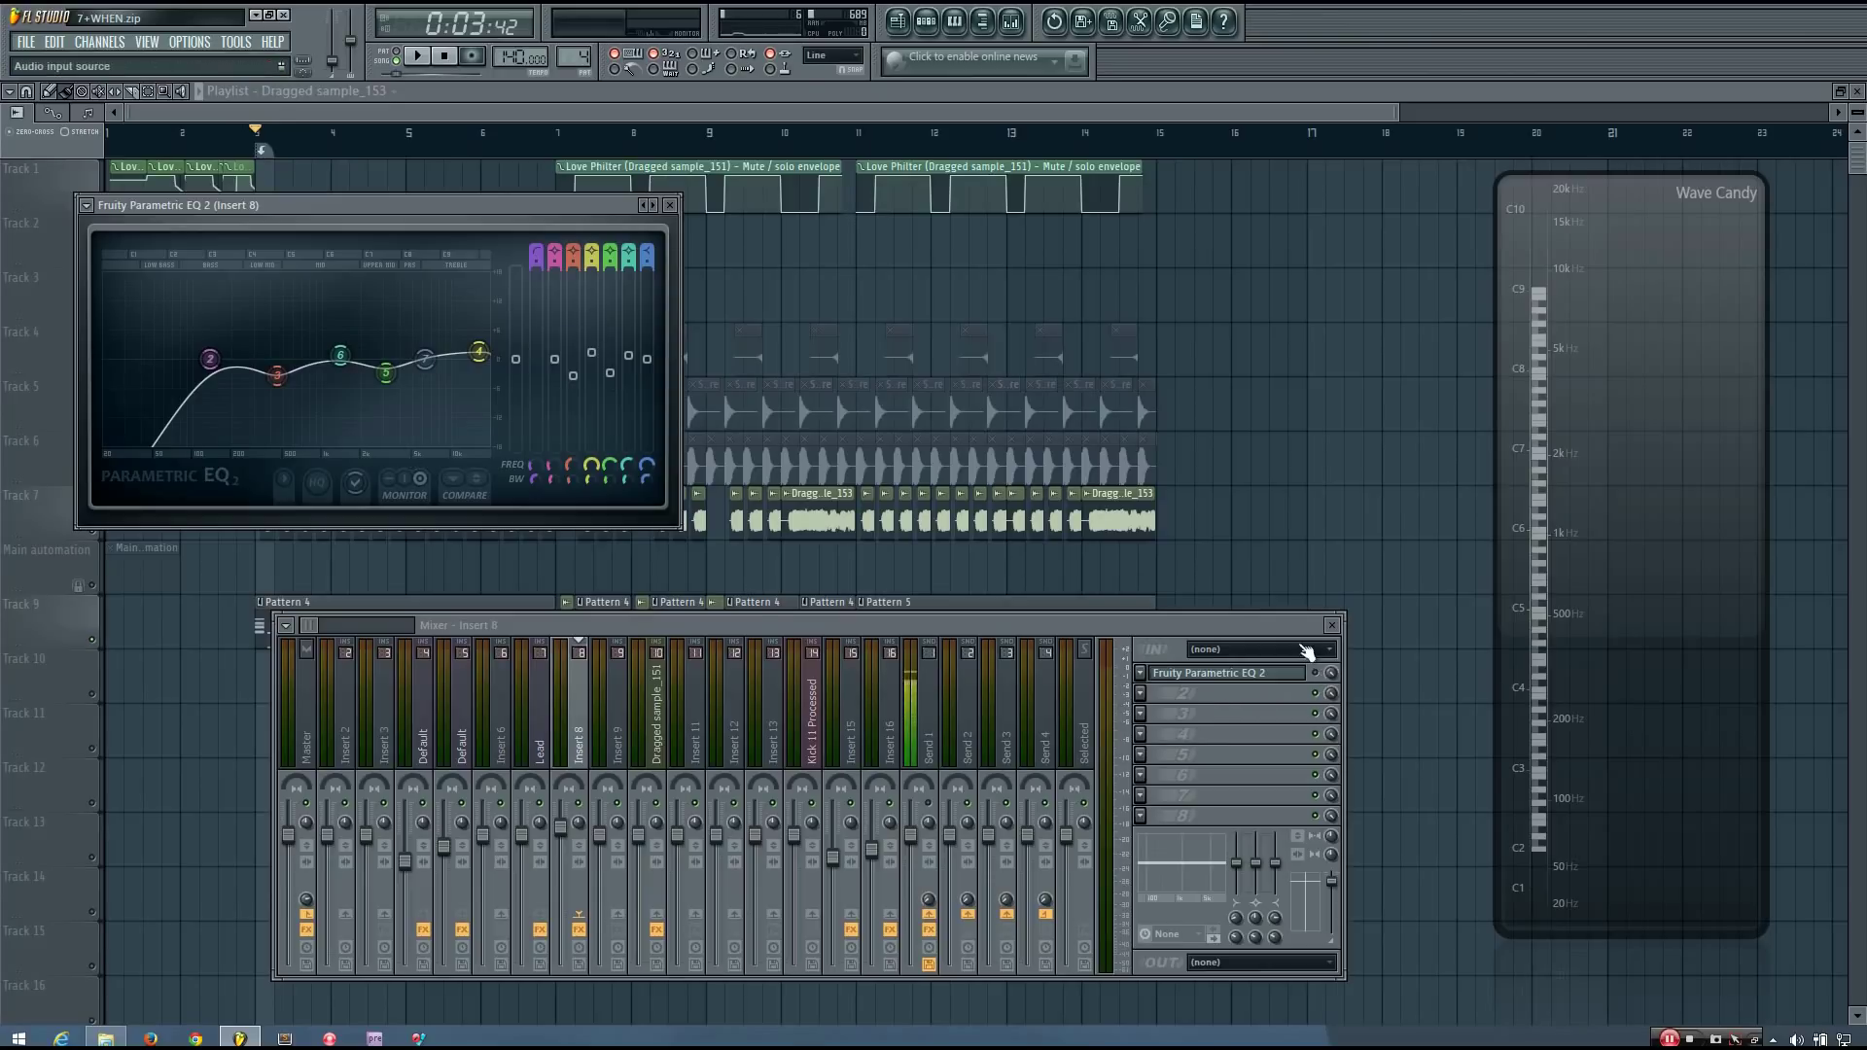
Play the drop twice to compare Insert 8 with its Fruity Parametric EQ 2 bypassed and enabled.
key("space")
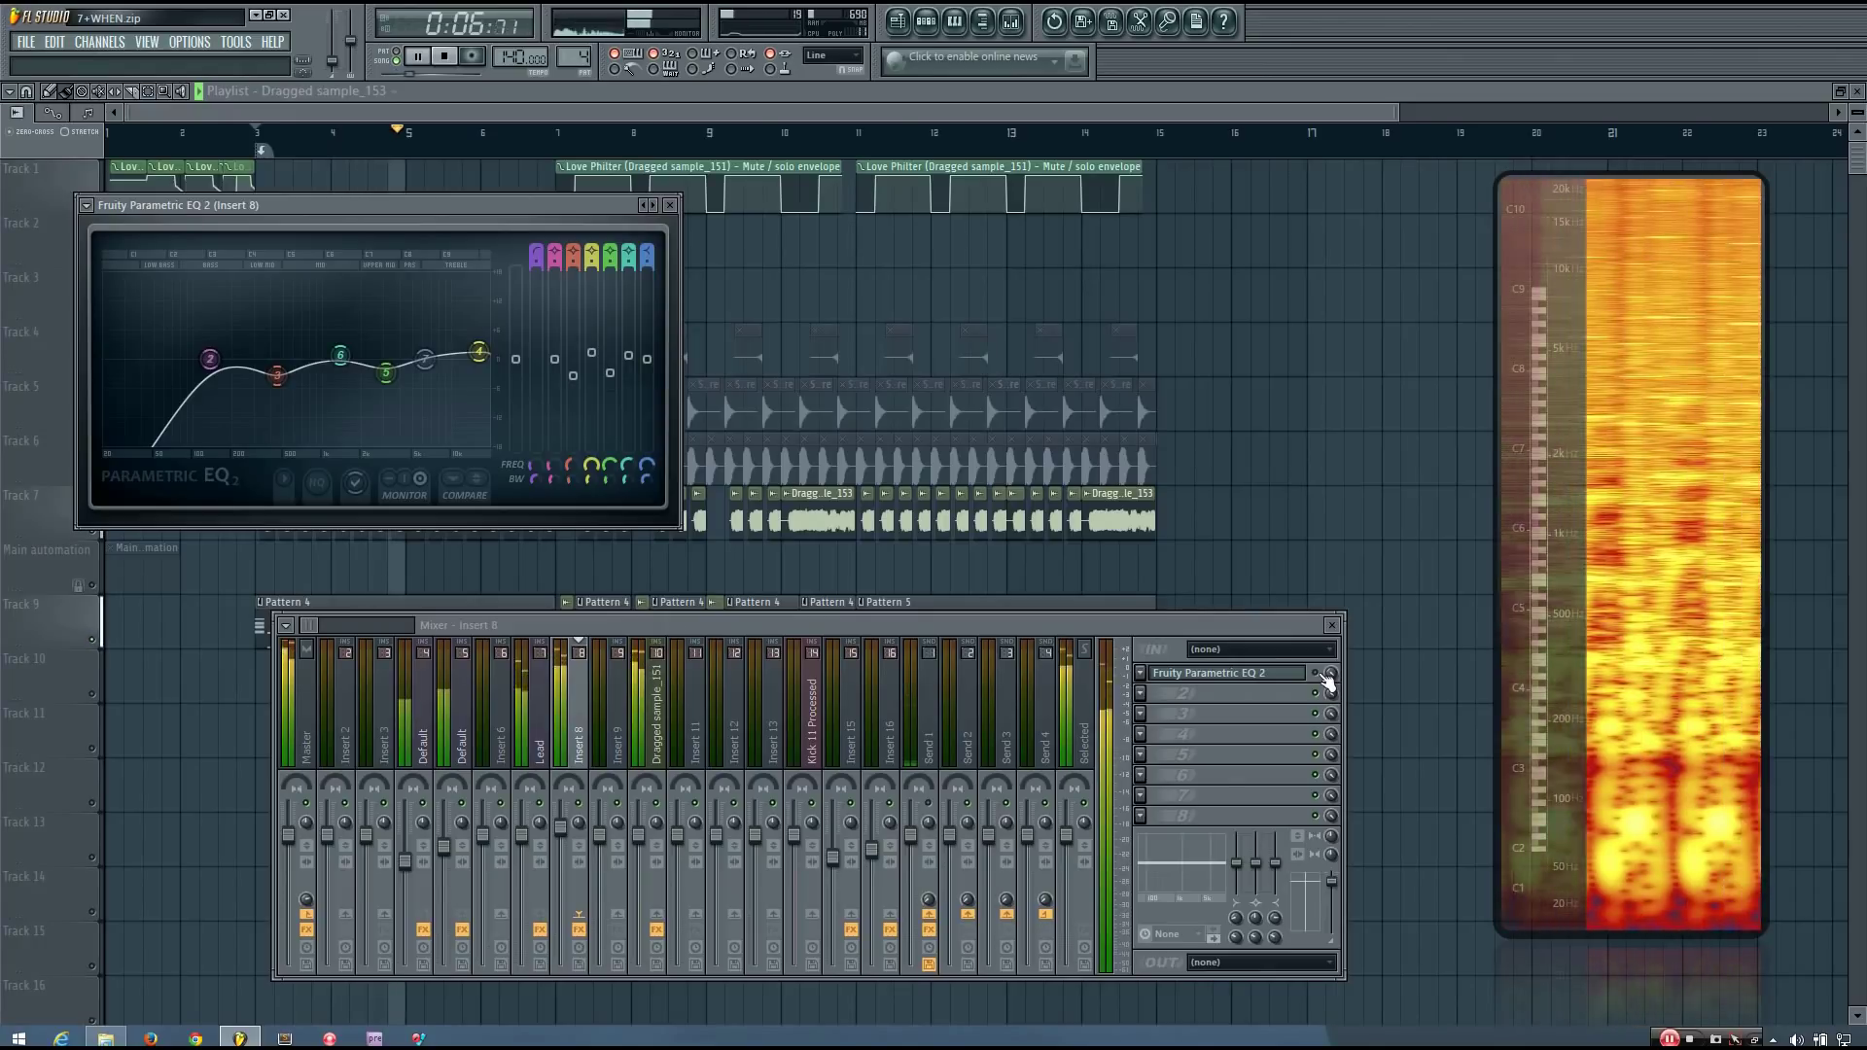
key("space")
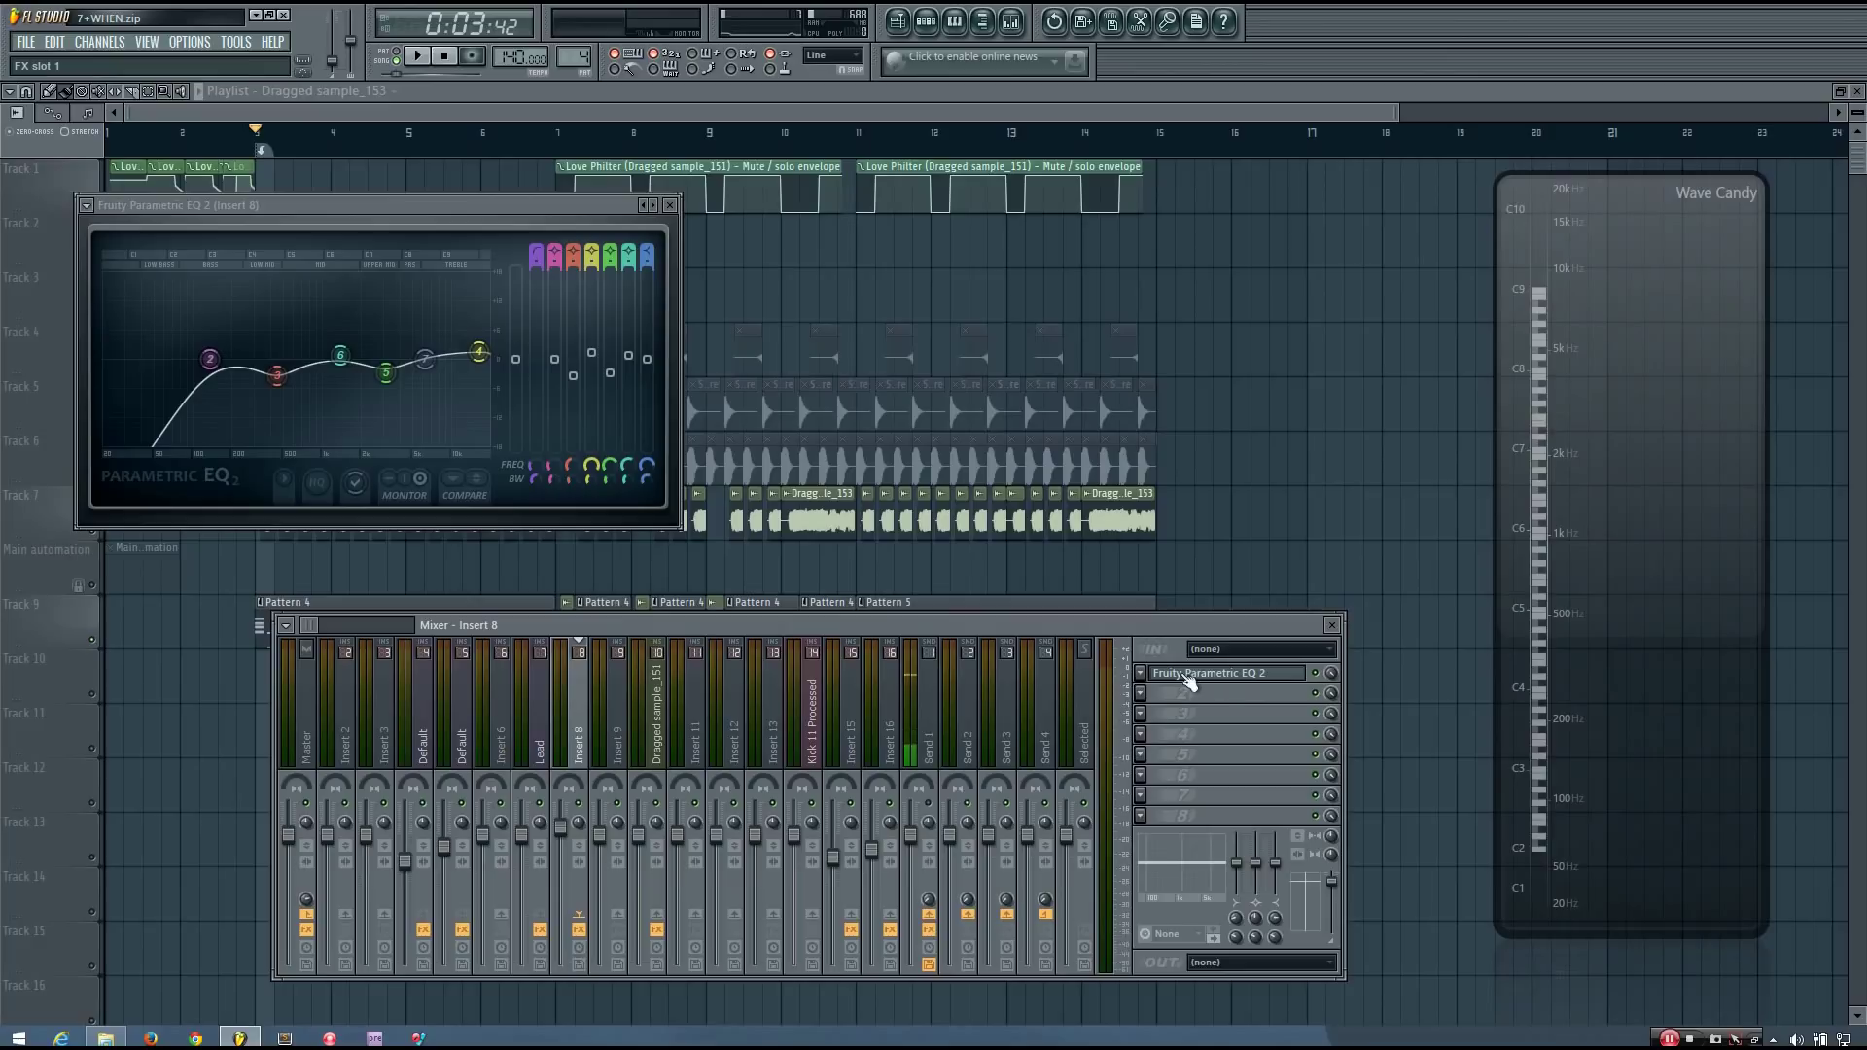
key("space")
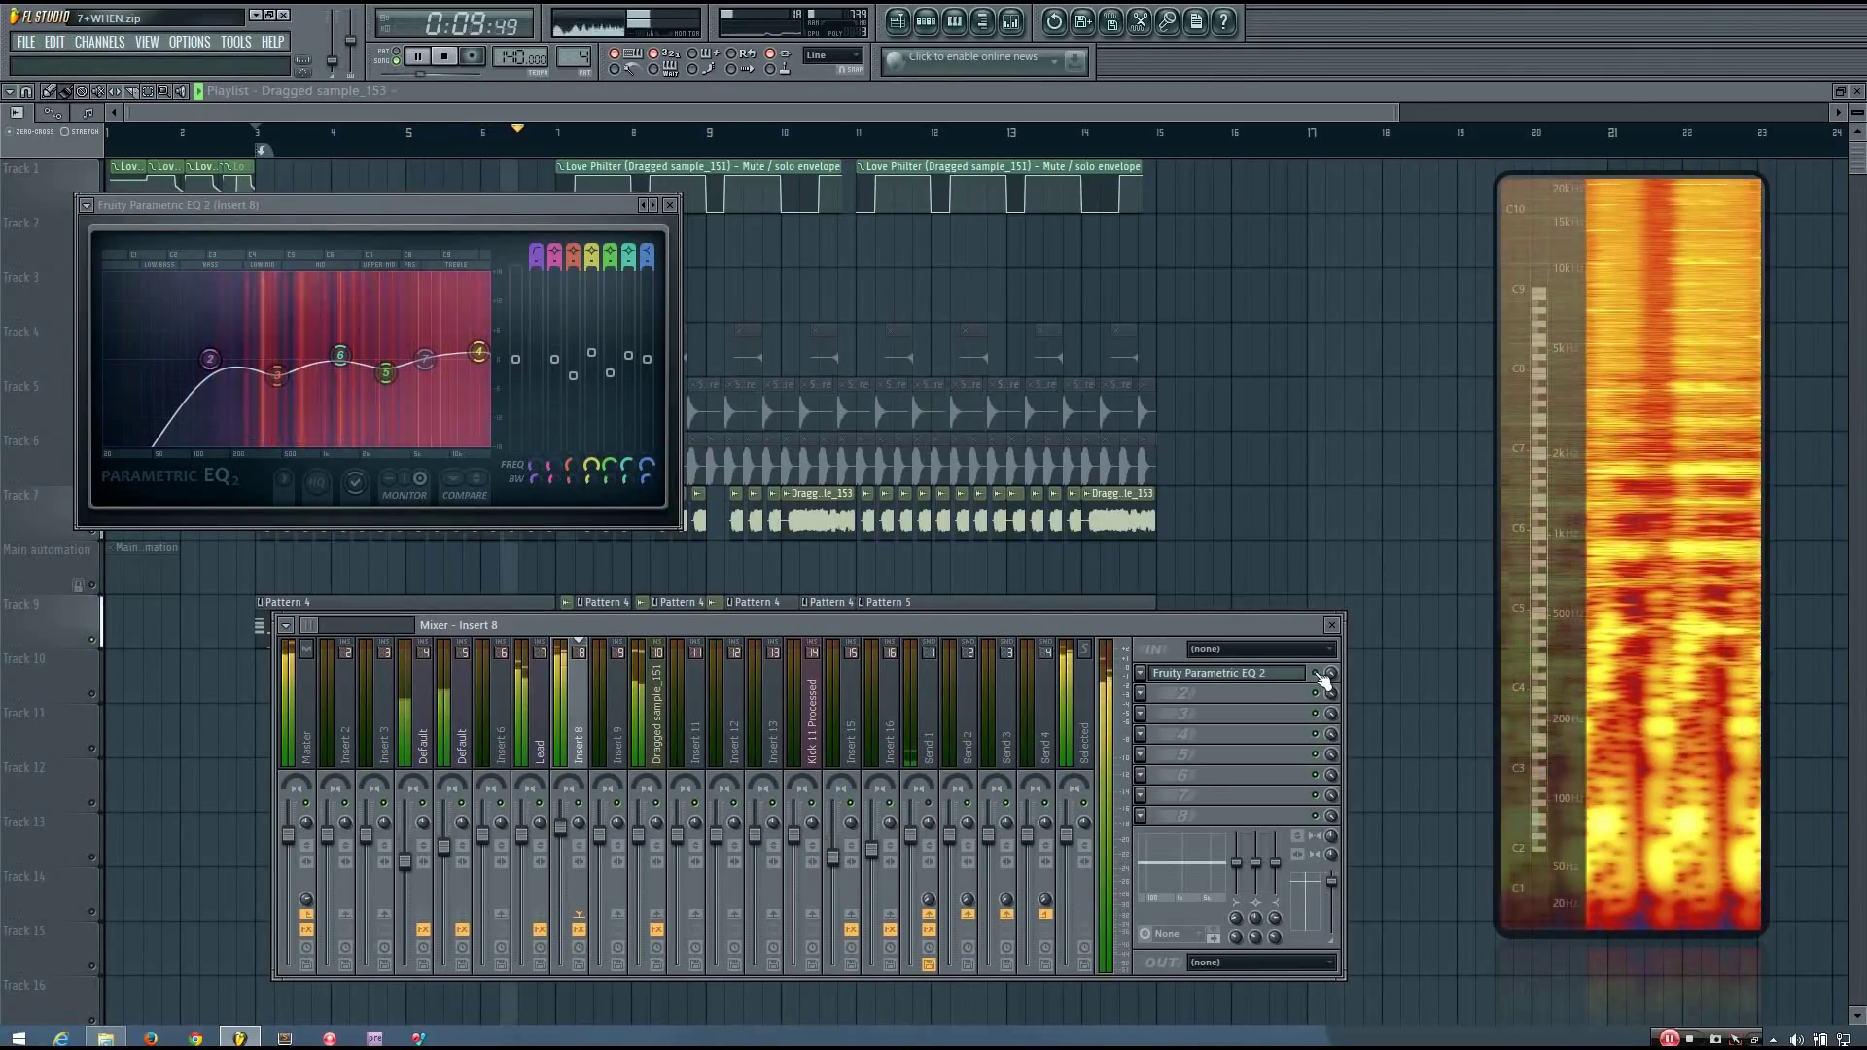
key("space")
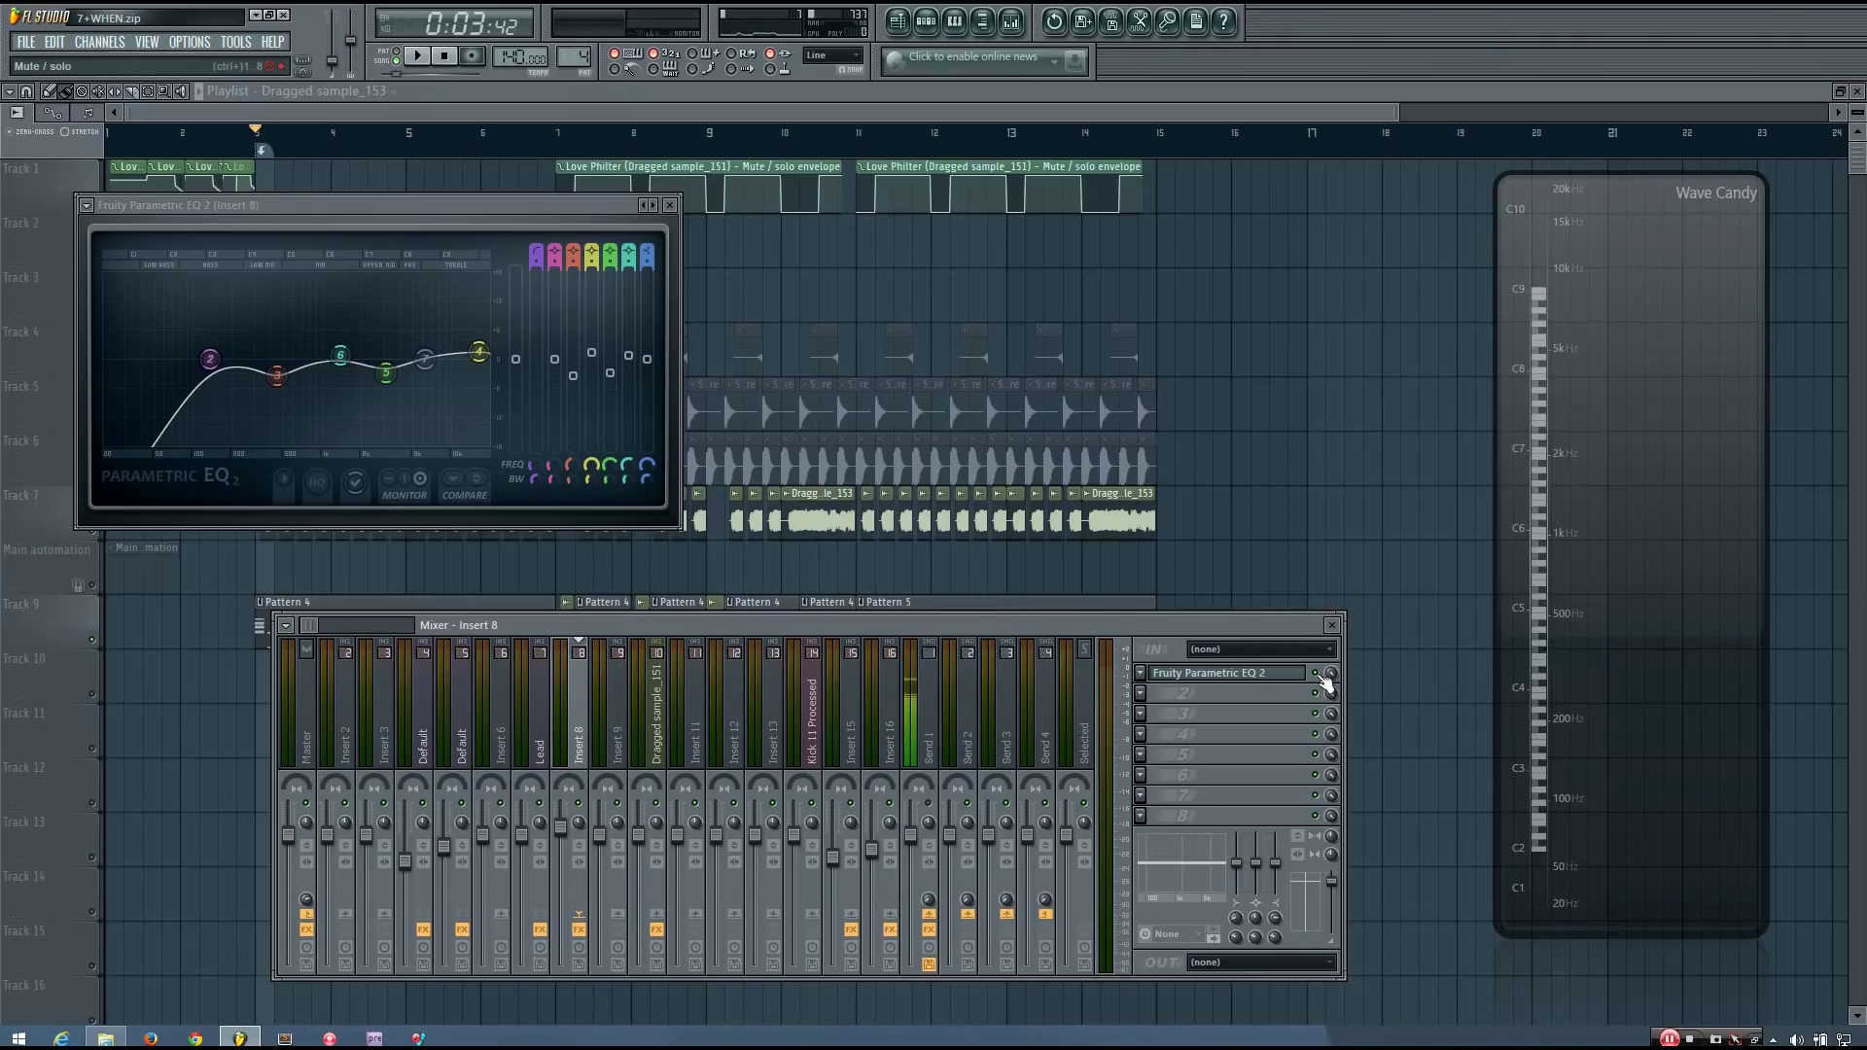
Replay a longer section of the drop while watching Insert 8's spectrum in its Fruity Parametric EQ 2.
key("space")
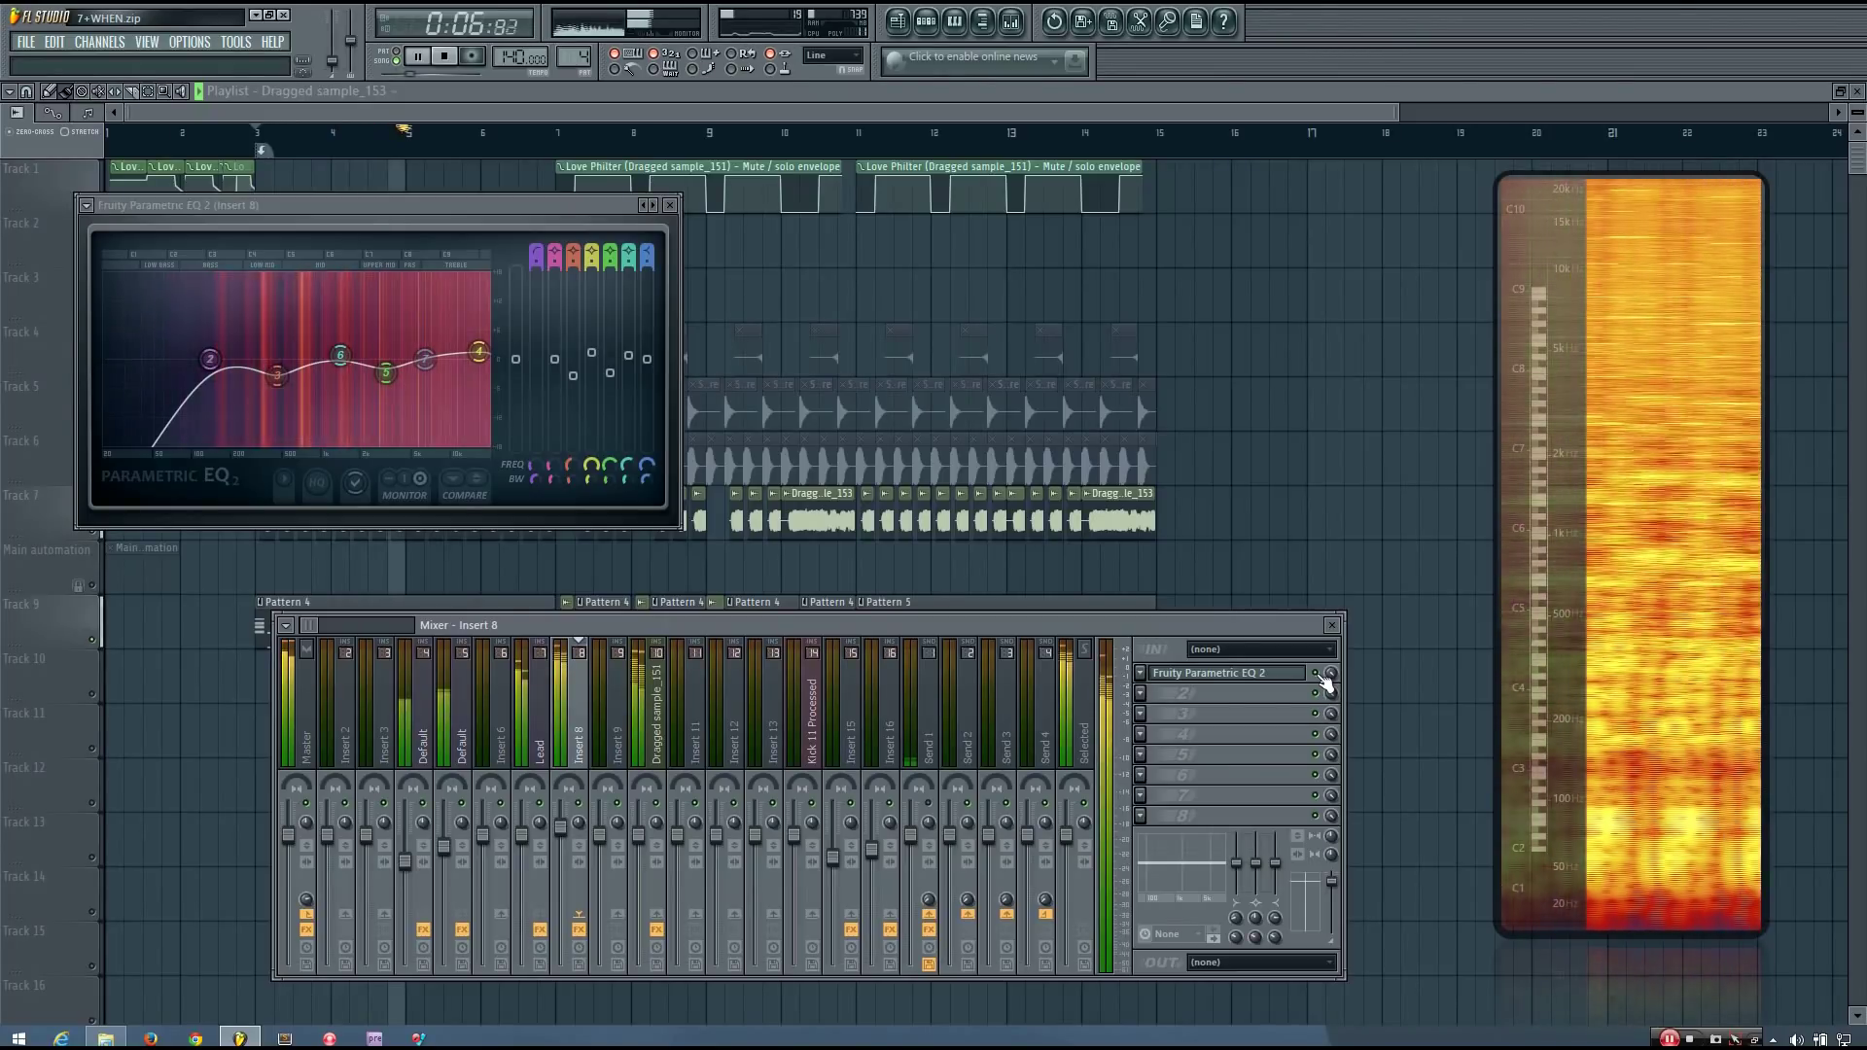
key("space")
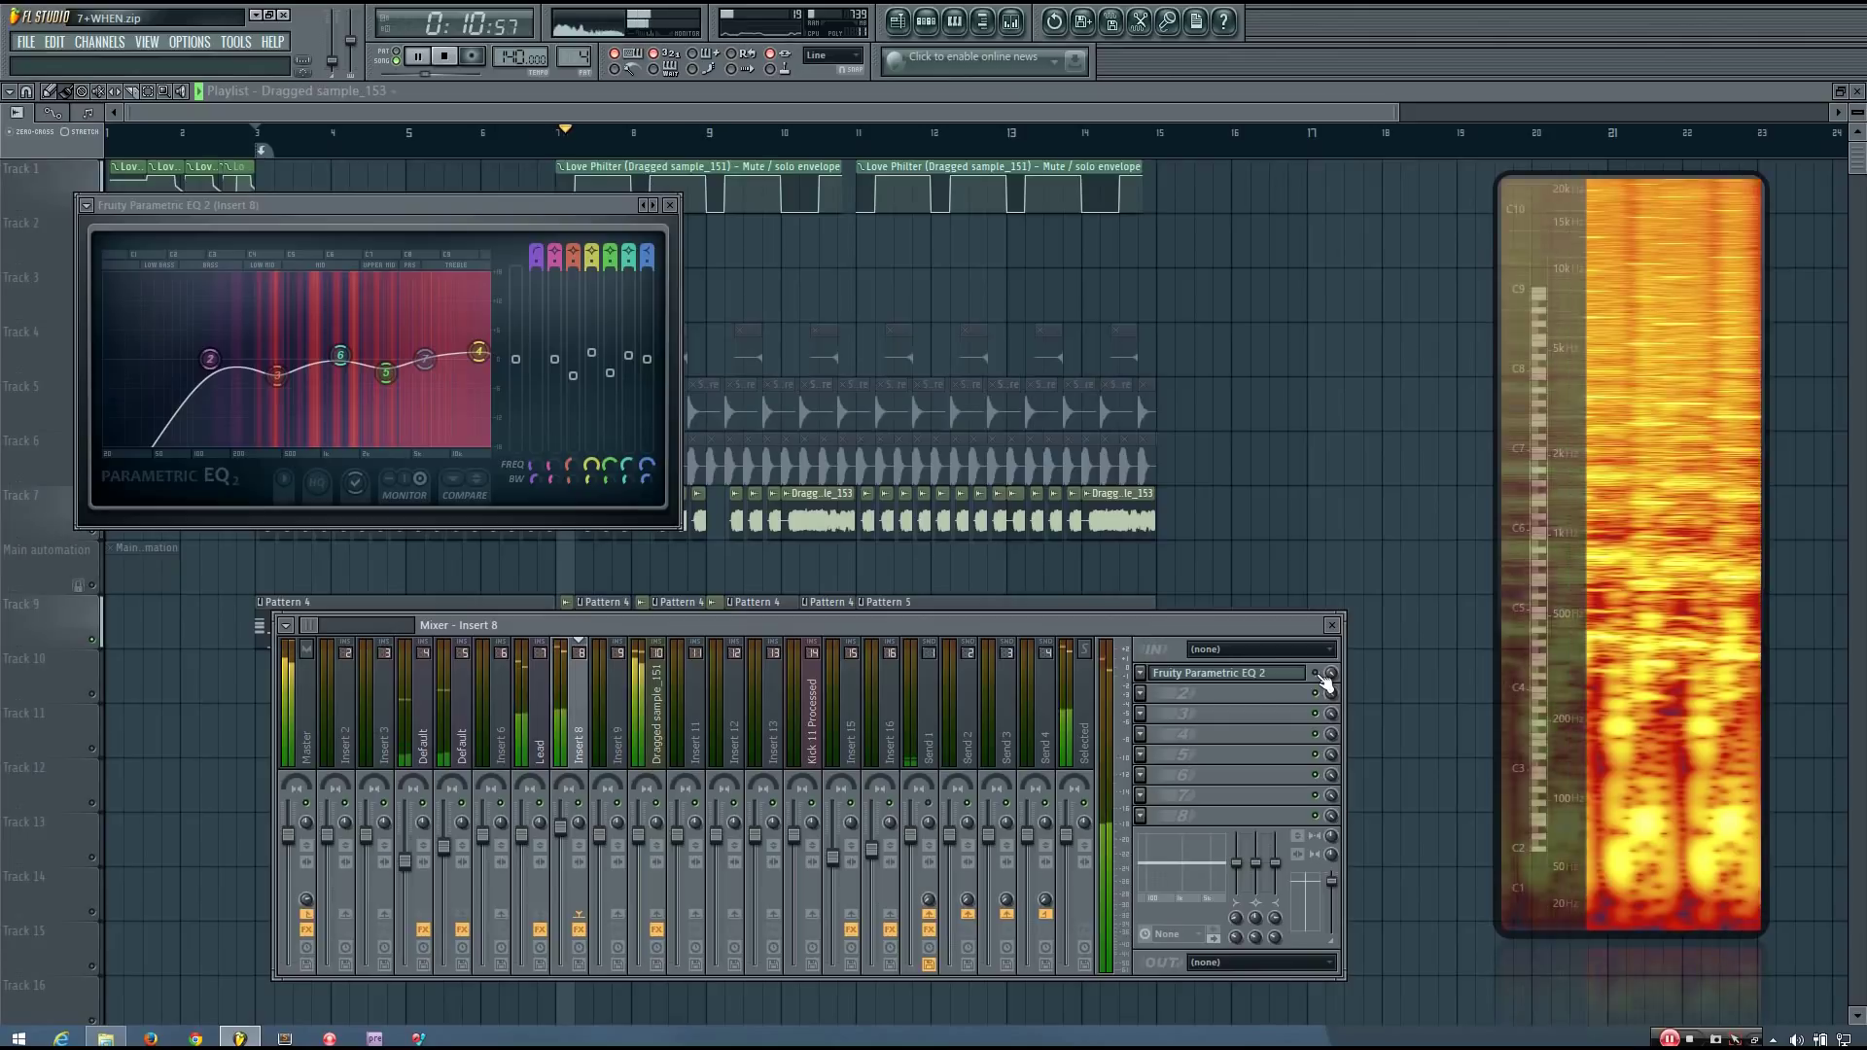
key("space")
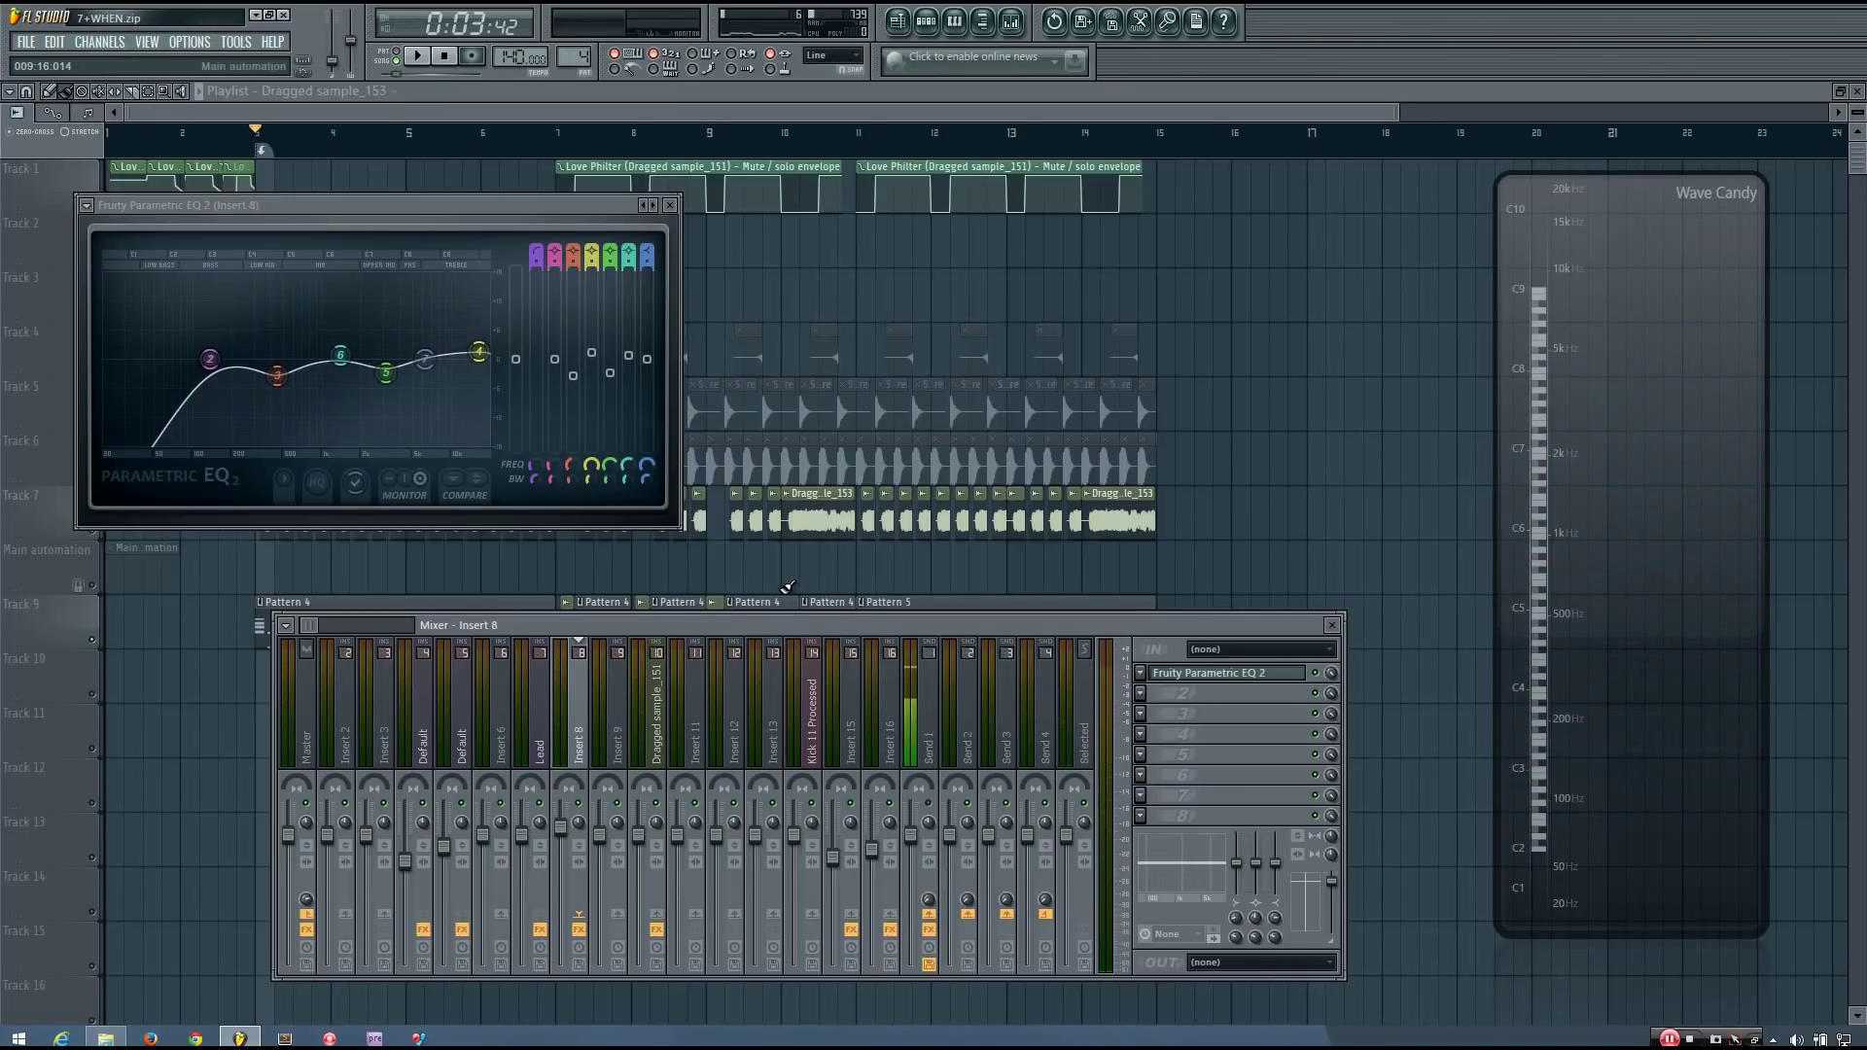
left_click(1284, 677)
left_click(1284, 677)
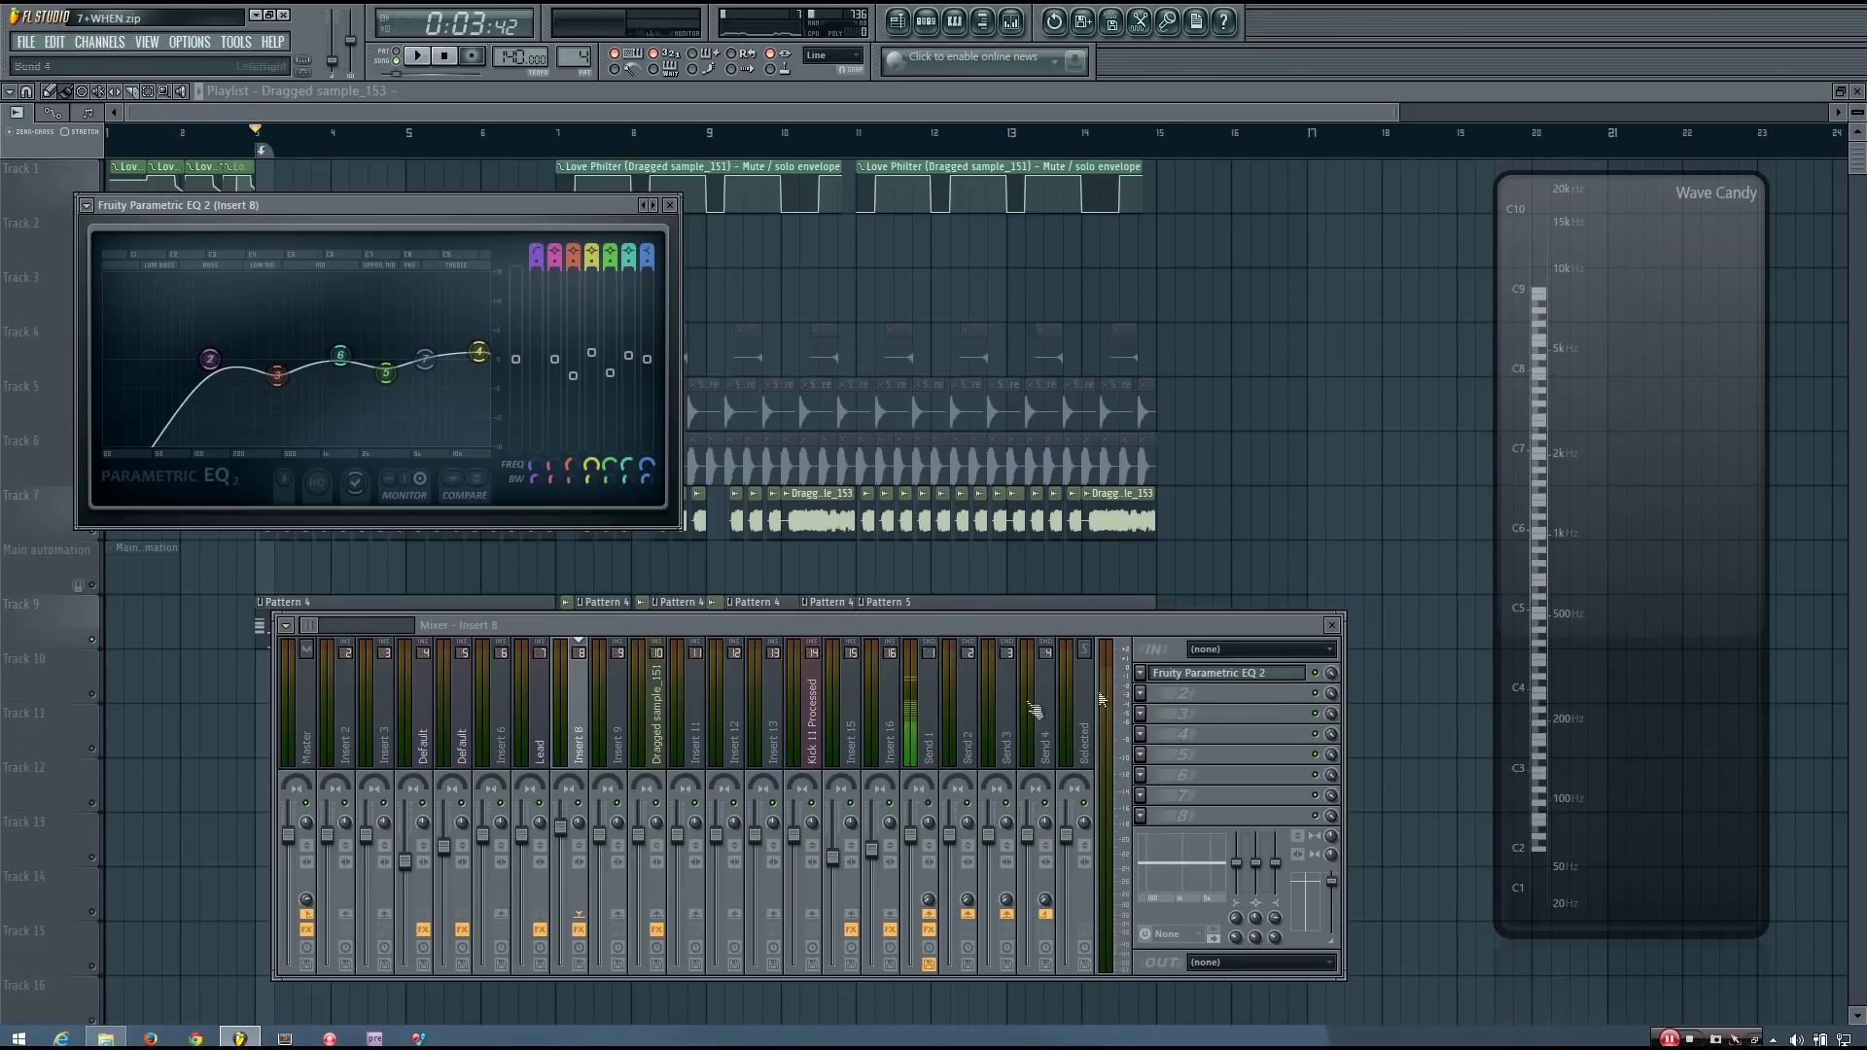
View the effects on Dragged sample_151, return to Insert 8, and audition the drop while toggling the Dragged sample_151 mute.
left_click(663, 716)
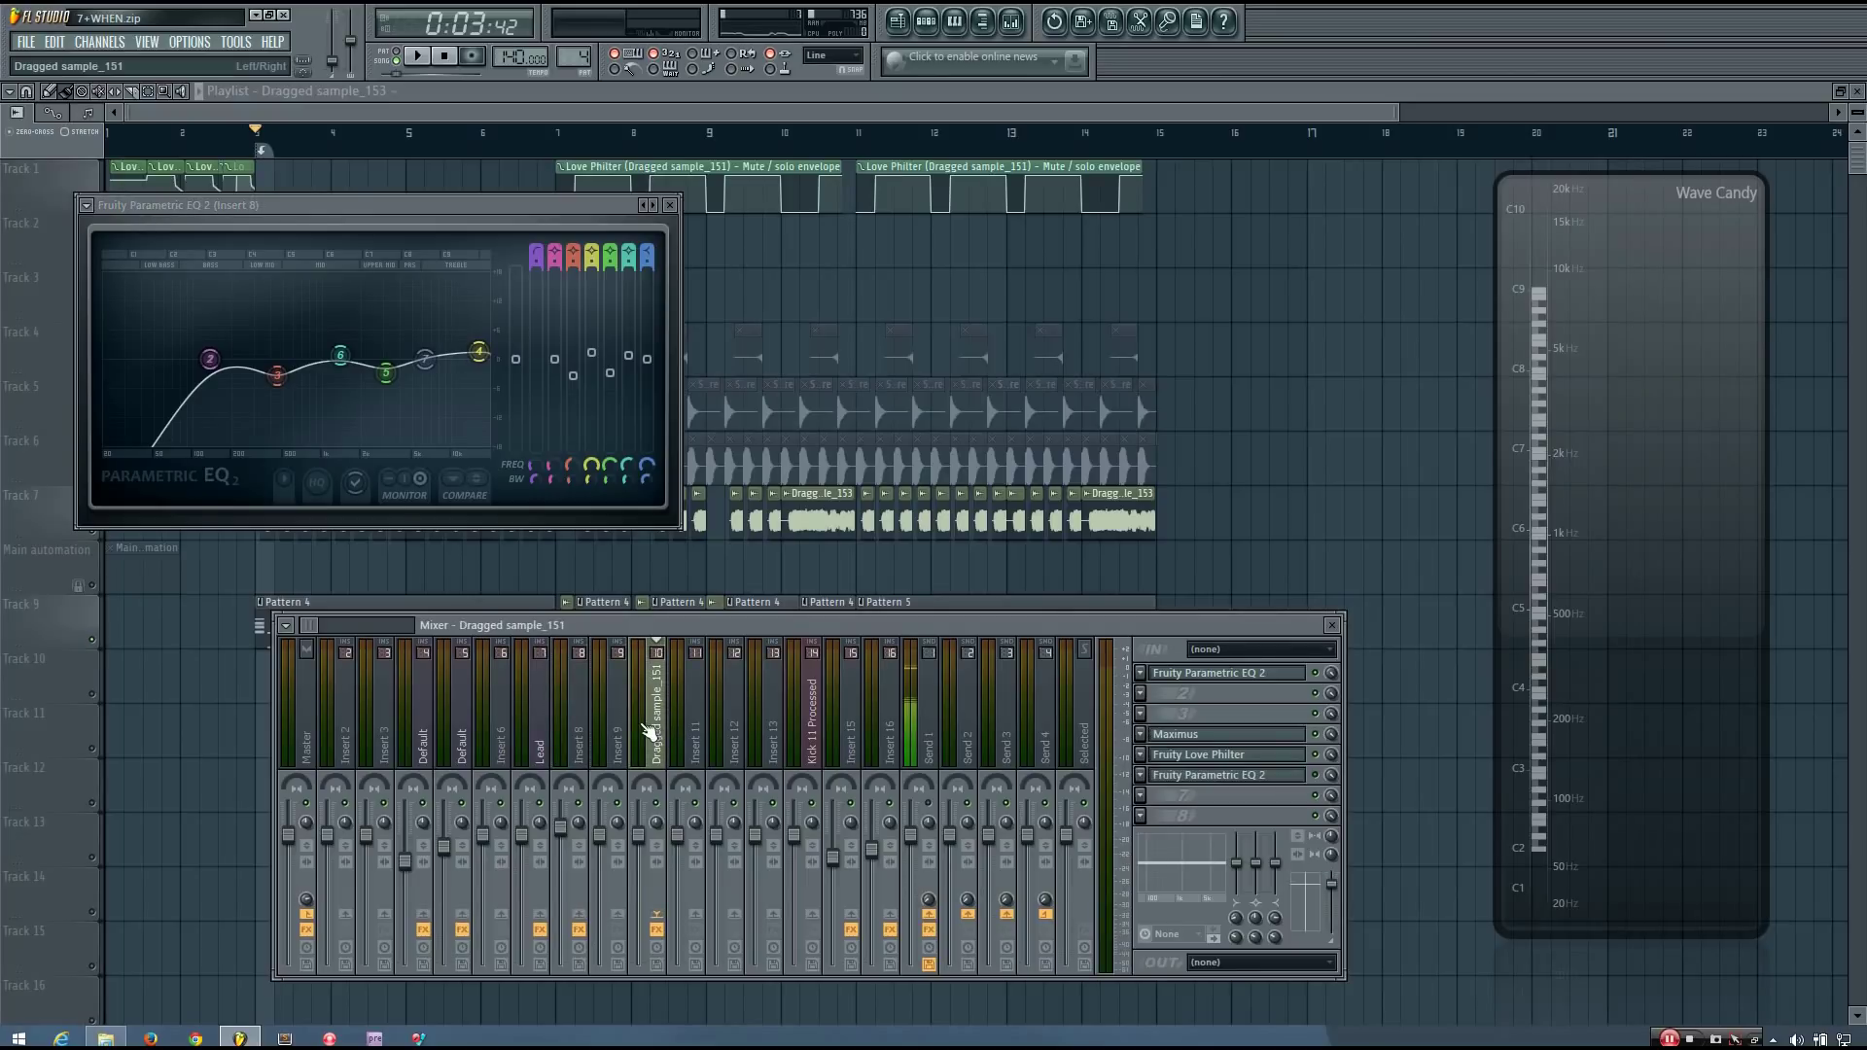
left_click(578, 731)
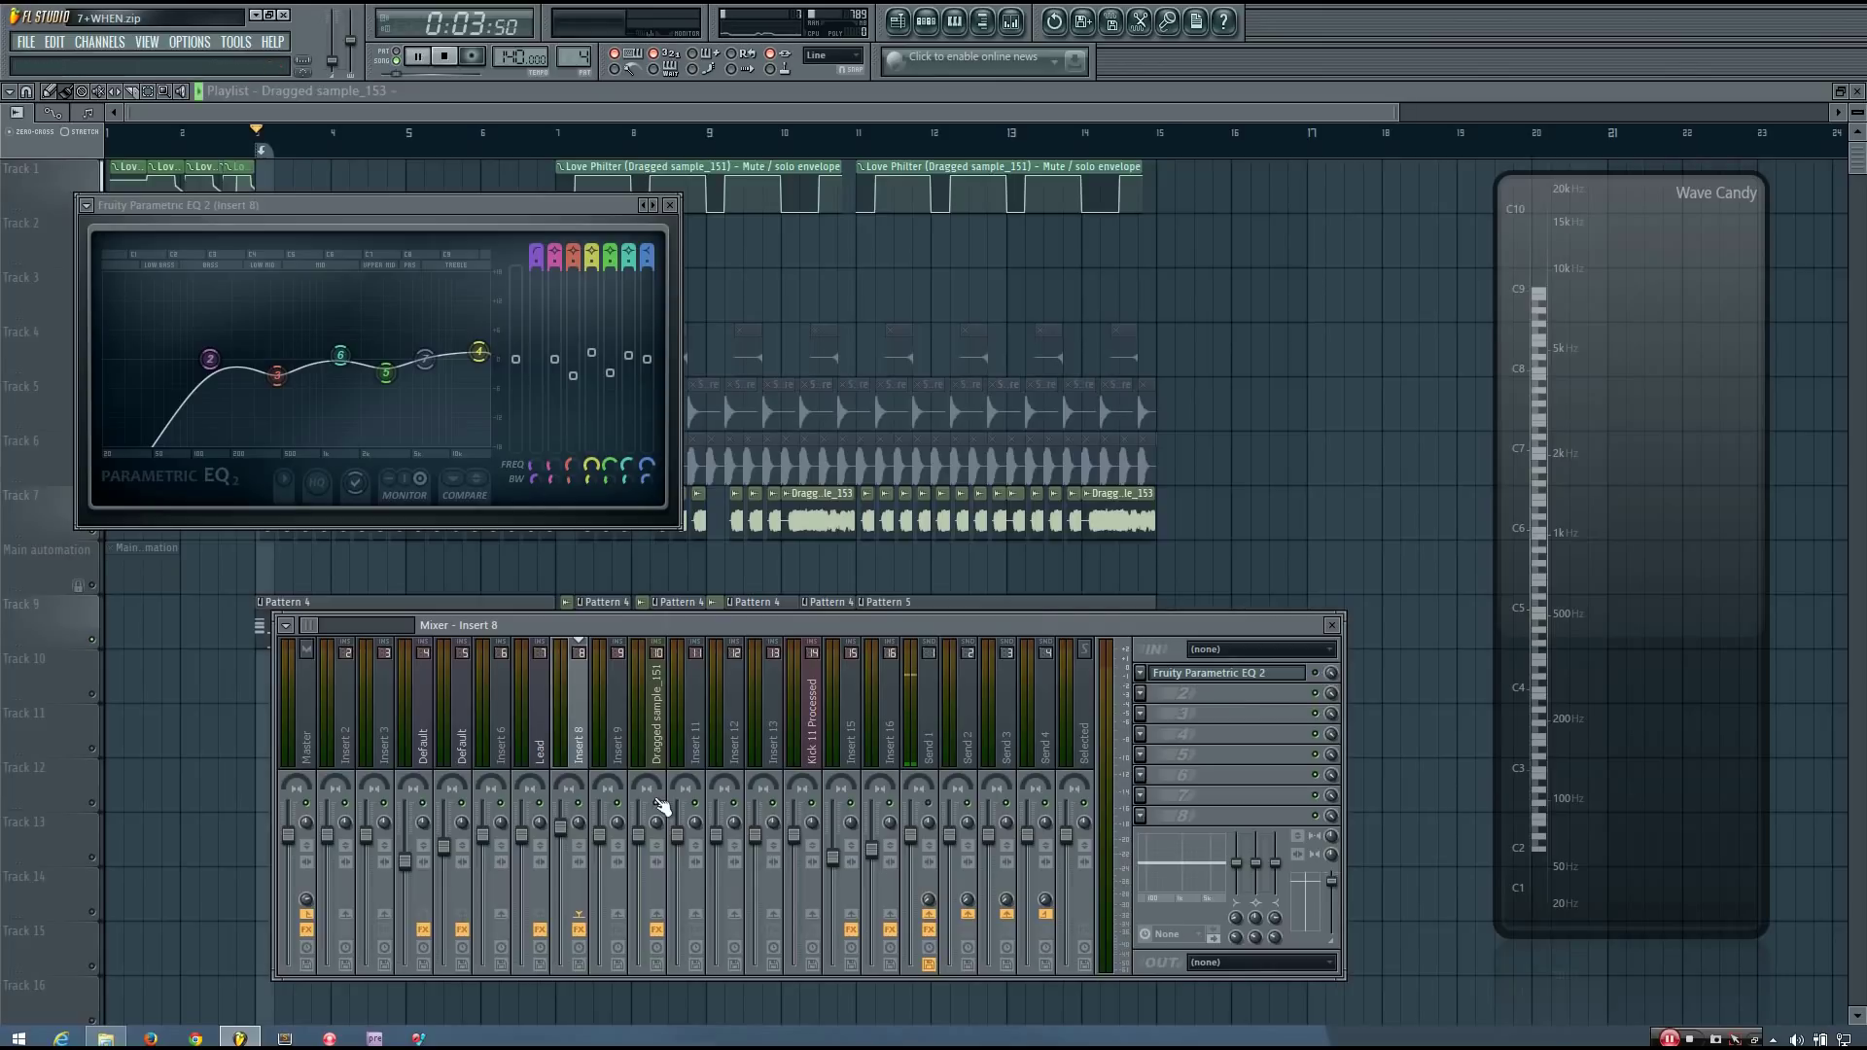
key("space")
key("space")
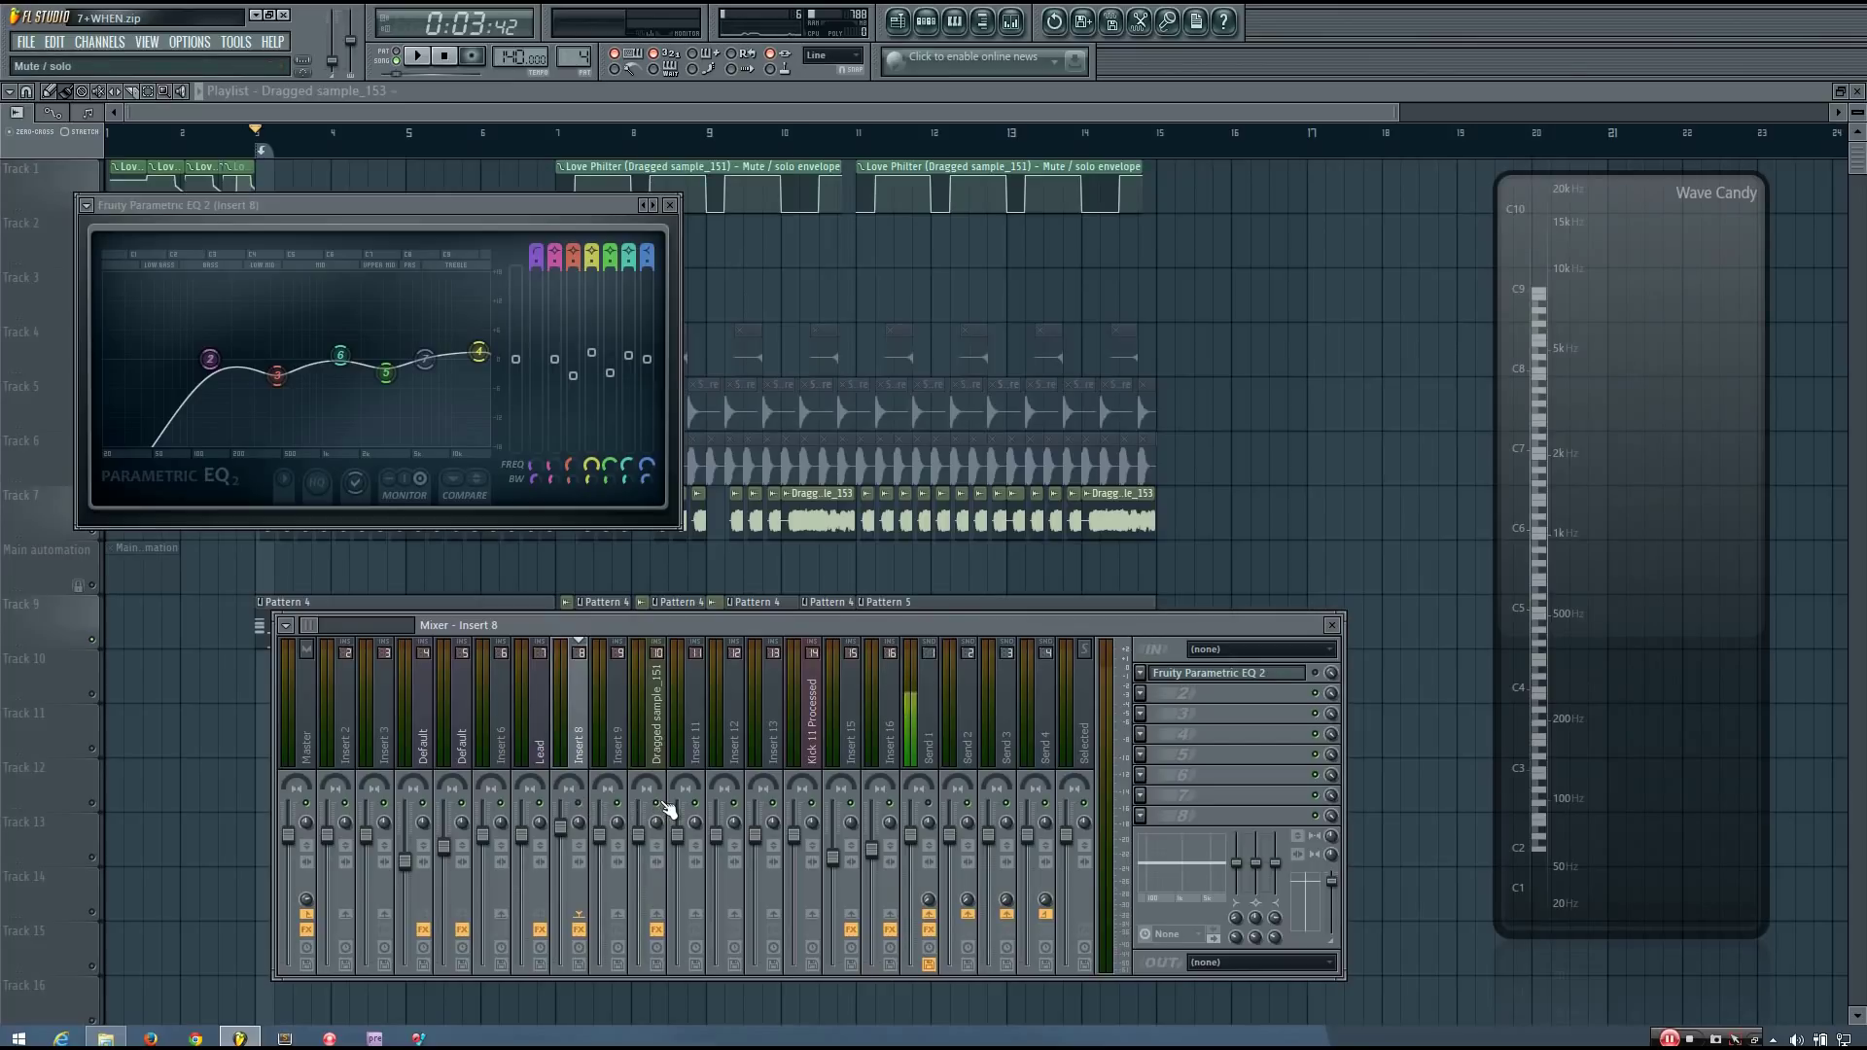
key("space")
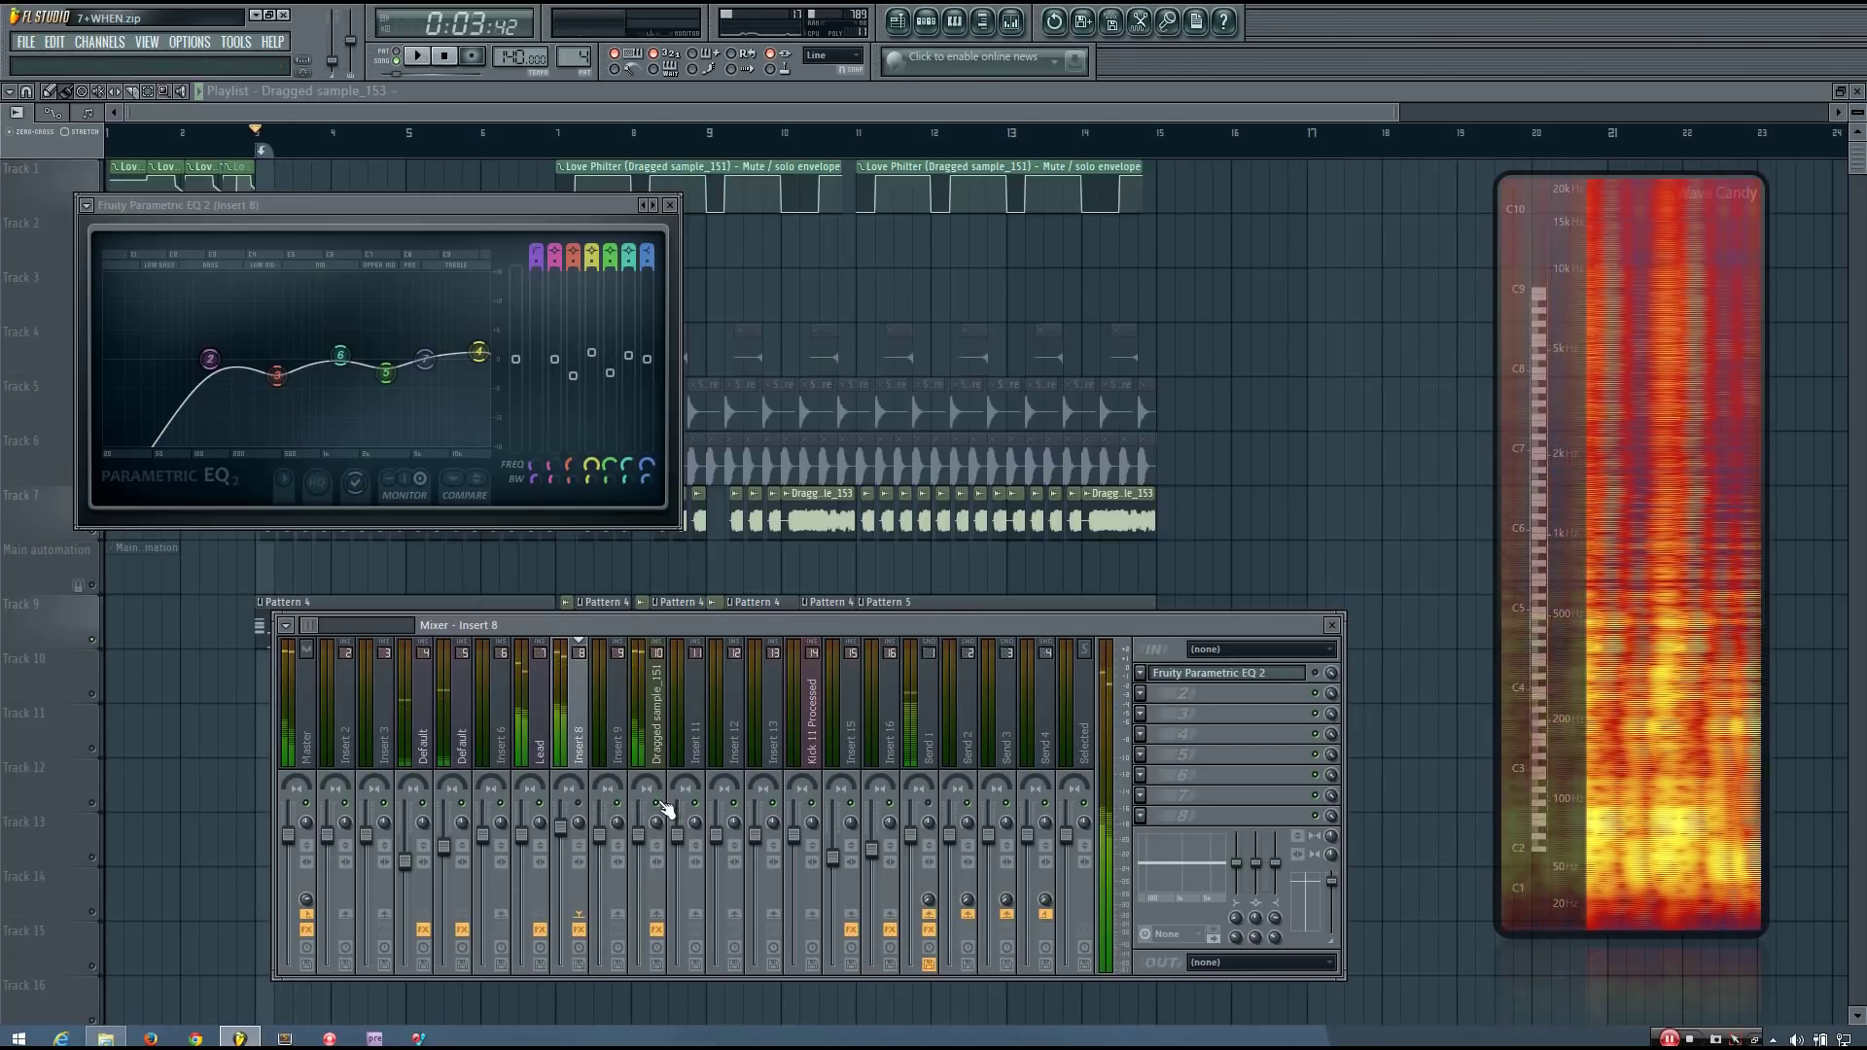
left_click(667, 809)
left_click(578, 730)
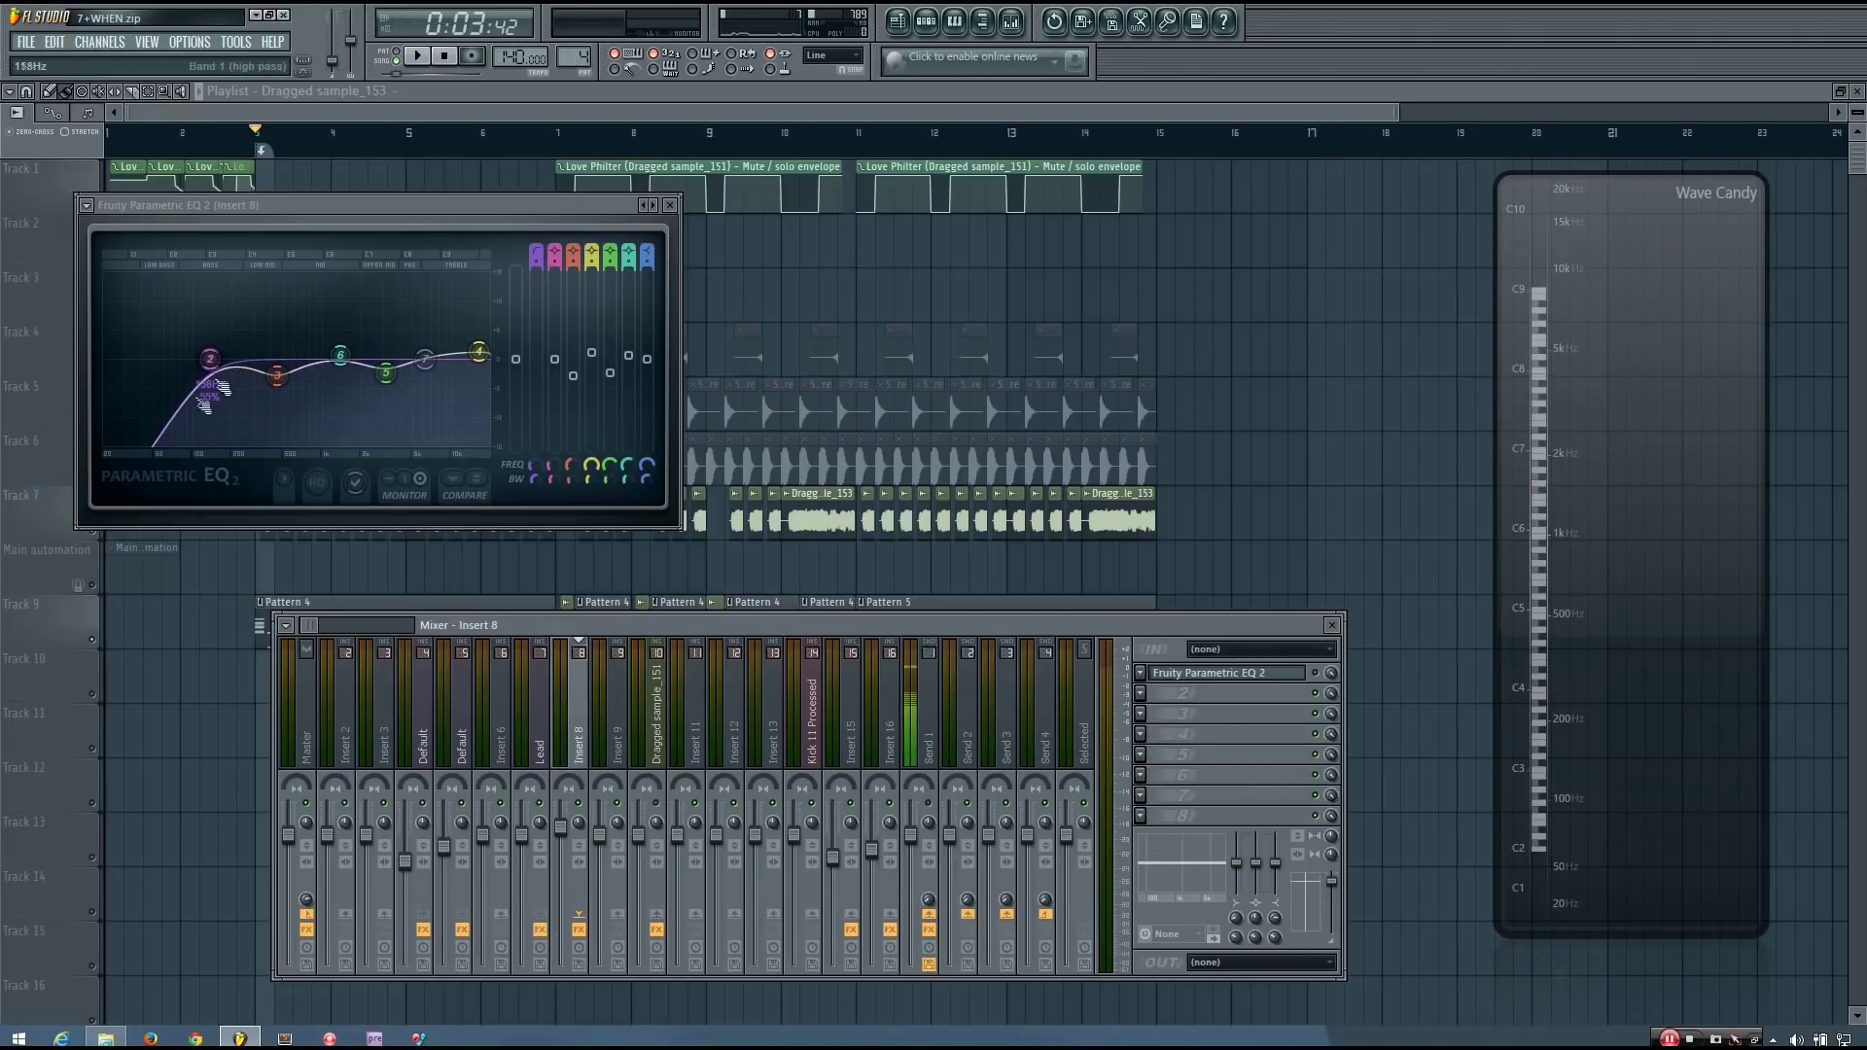
key("space")
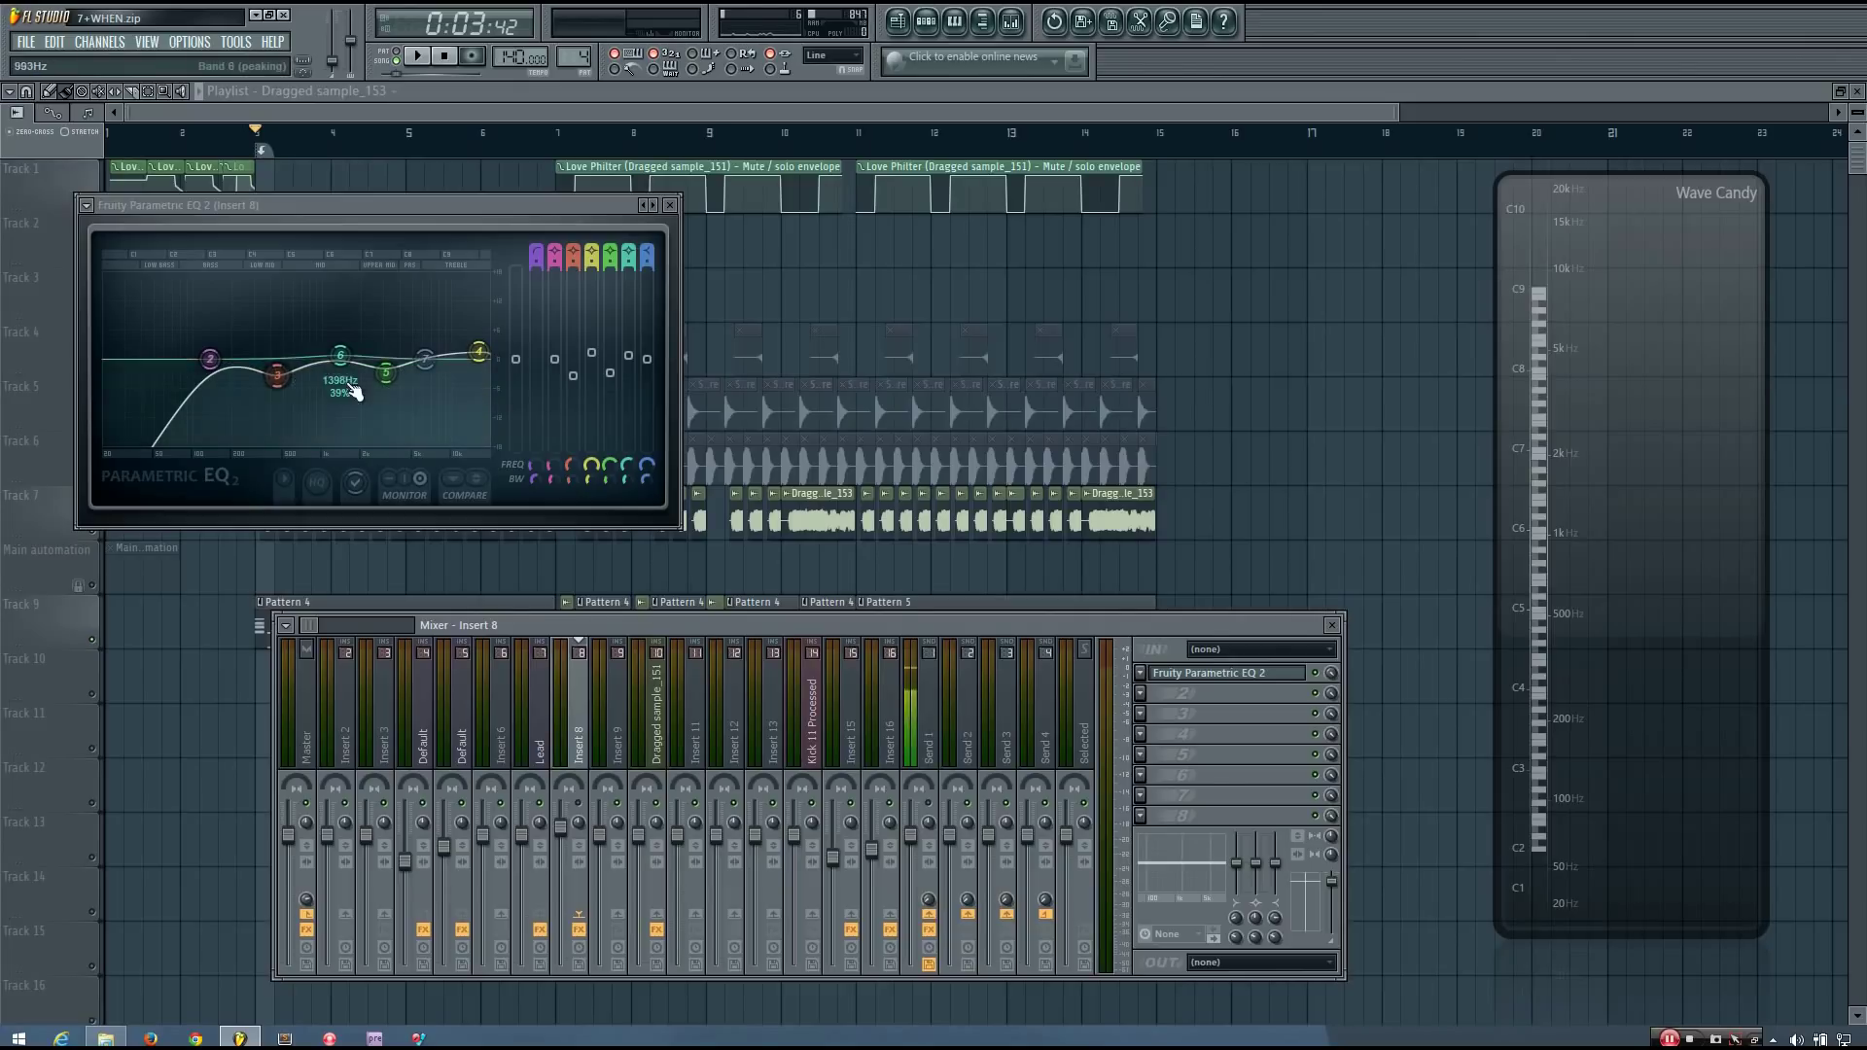
Add a second Fruity Parametric EQ 2 to Insert 8's slot 2 and play the drop through it.
left_click(671, 715)
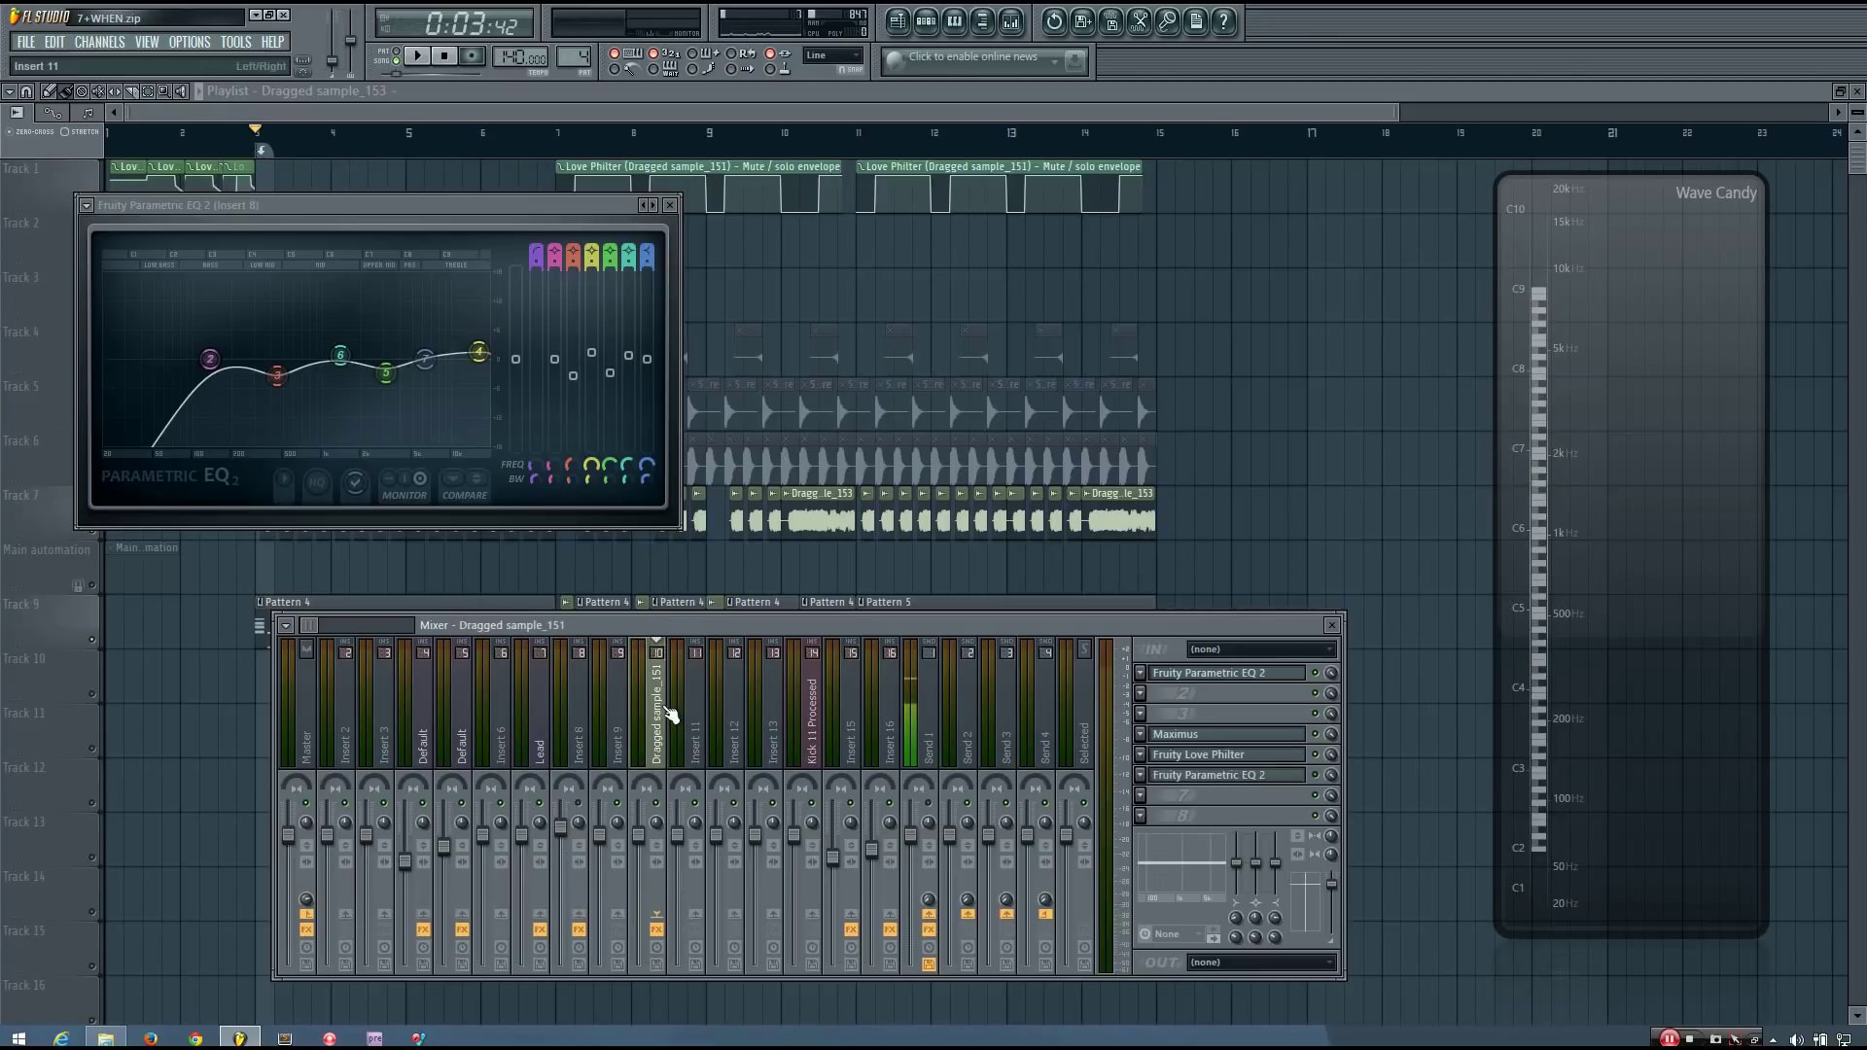
left_click(580, 724)
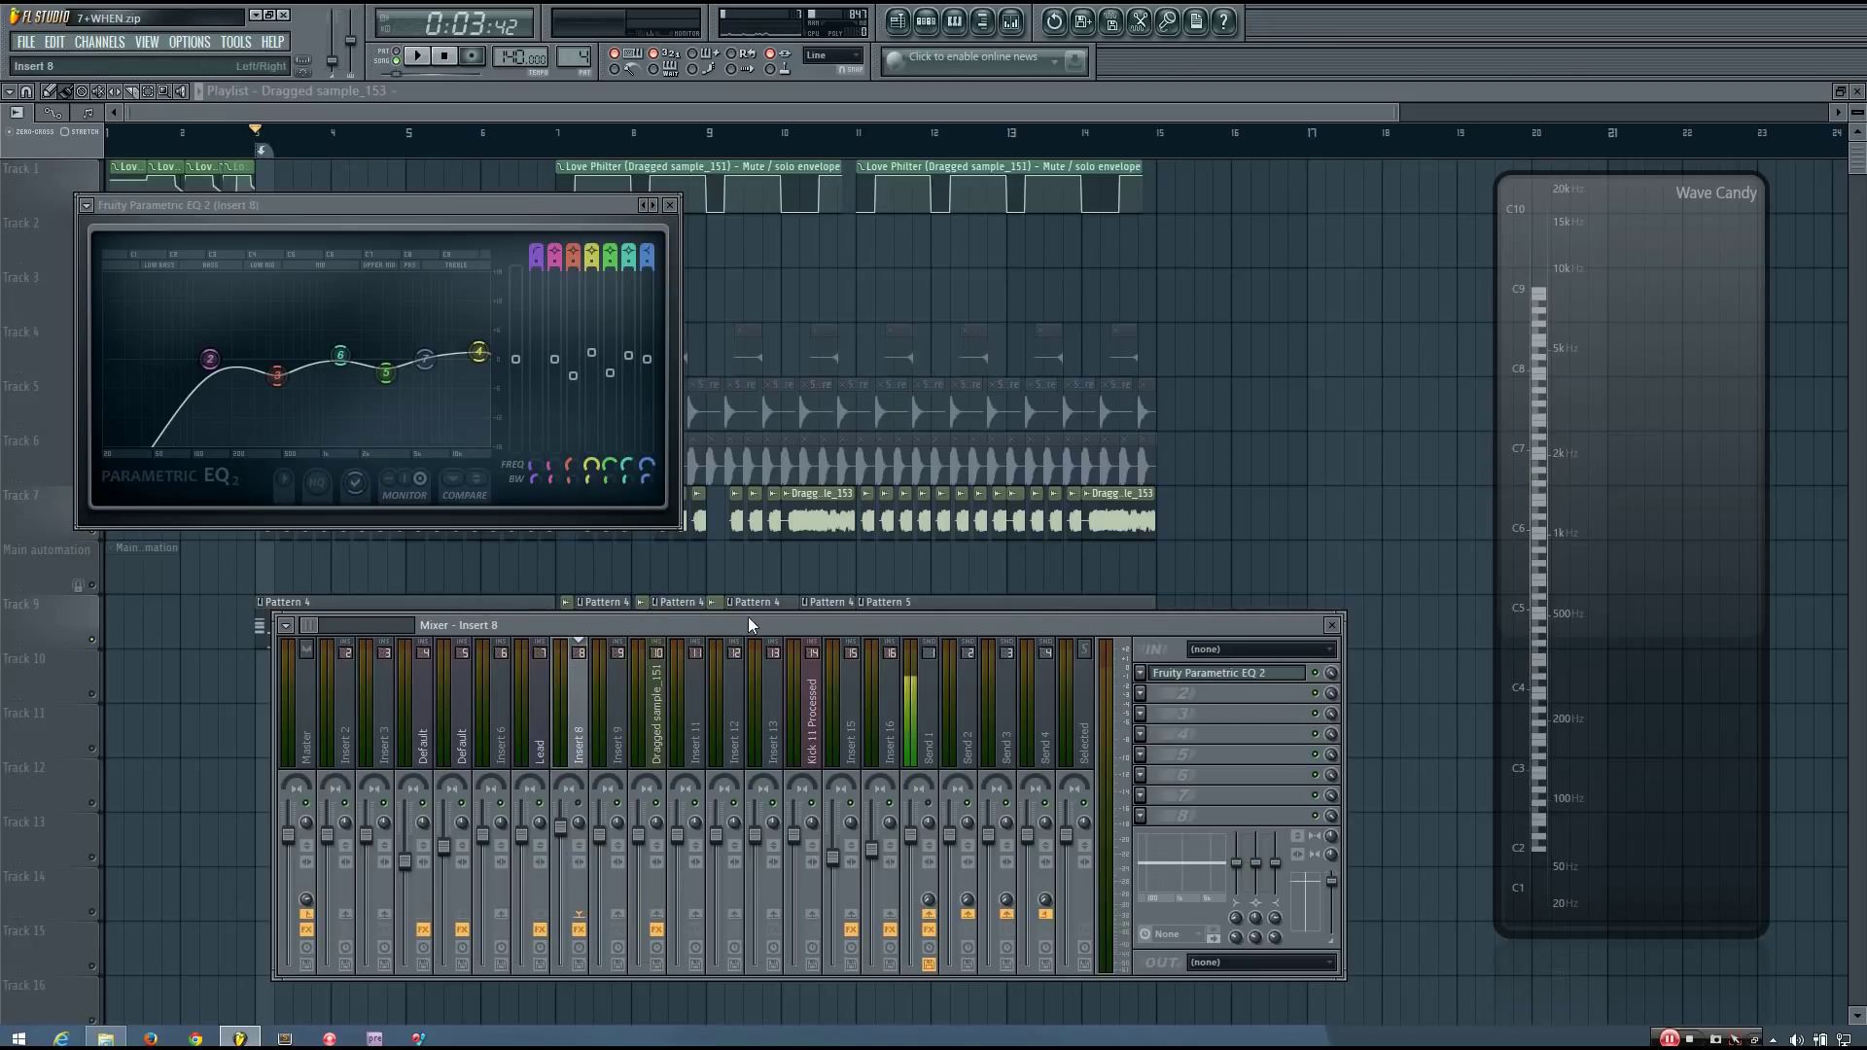
left_click(1151, 694)
left_click(1392, 897)
key("space")
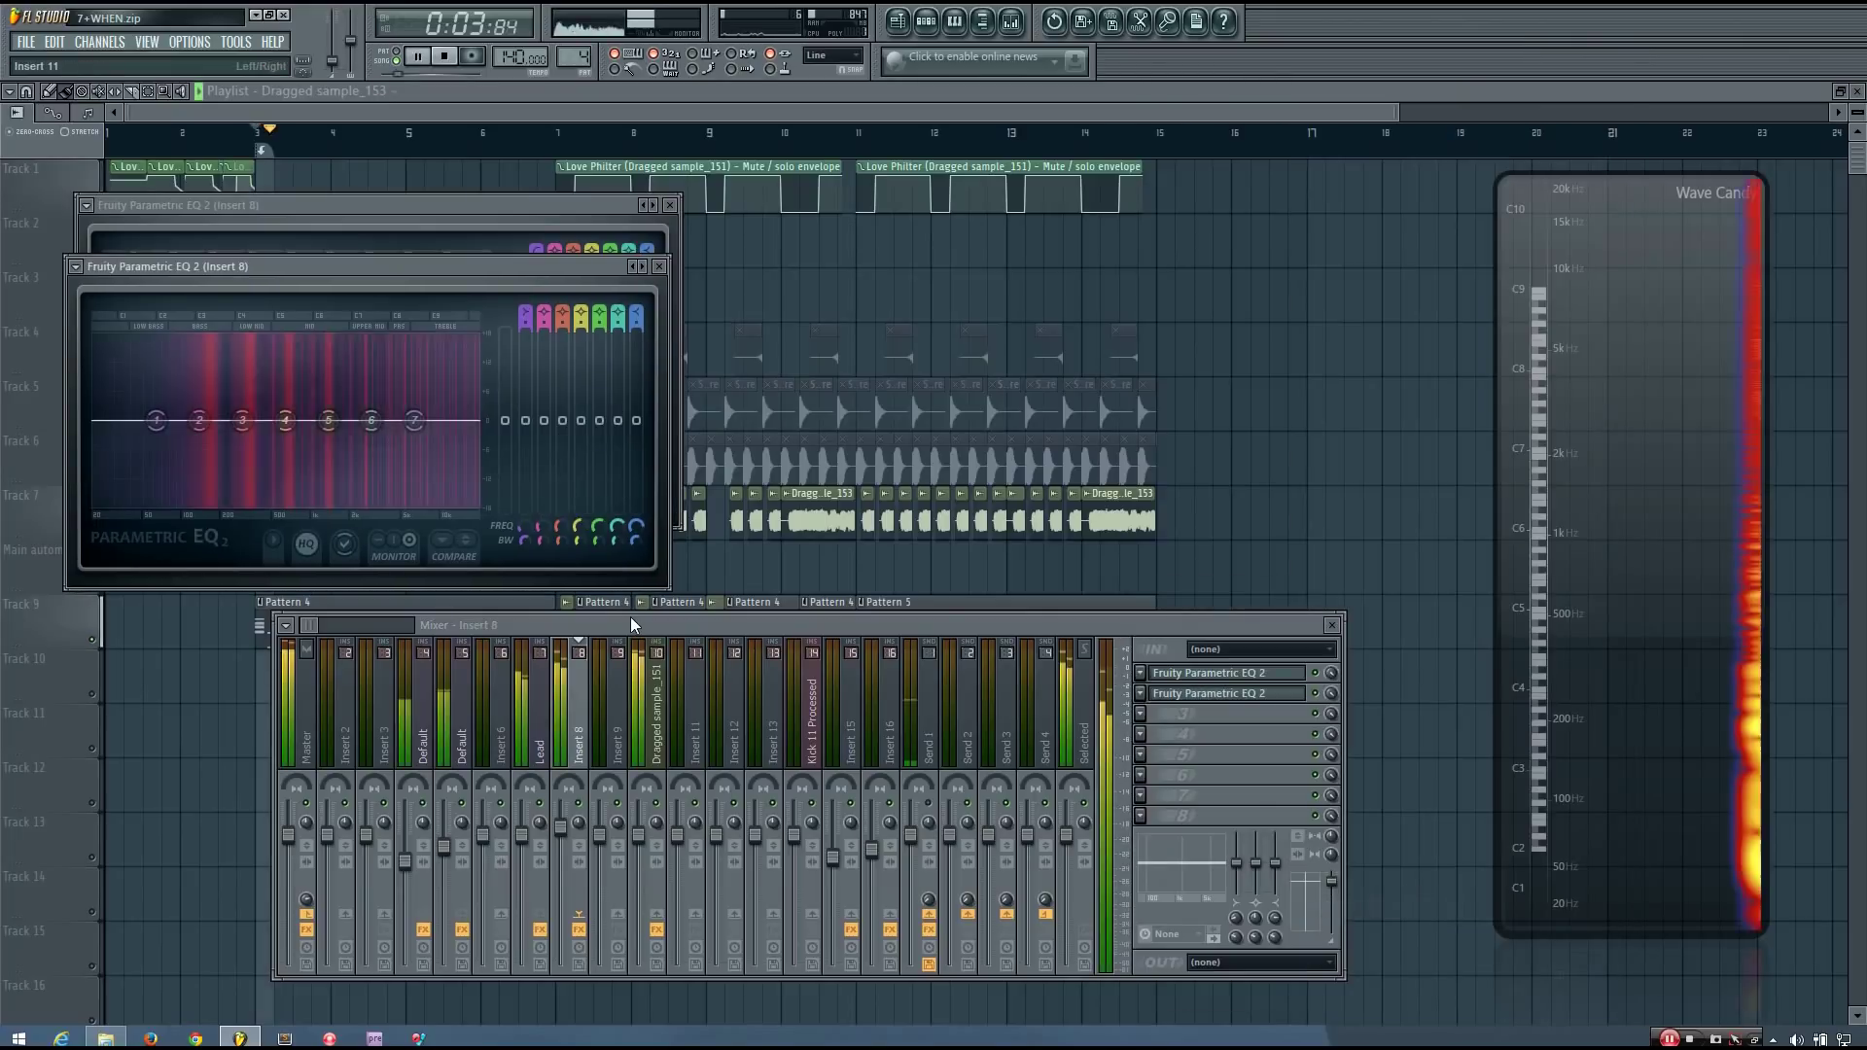
key("space")
Pull band 5 of Insert 8's second EQ down into a broad upper-mid cut, audition it, and close the EQ window.
left_click_drag(328, 420, 385, 474)
key("space")
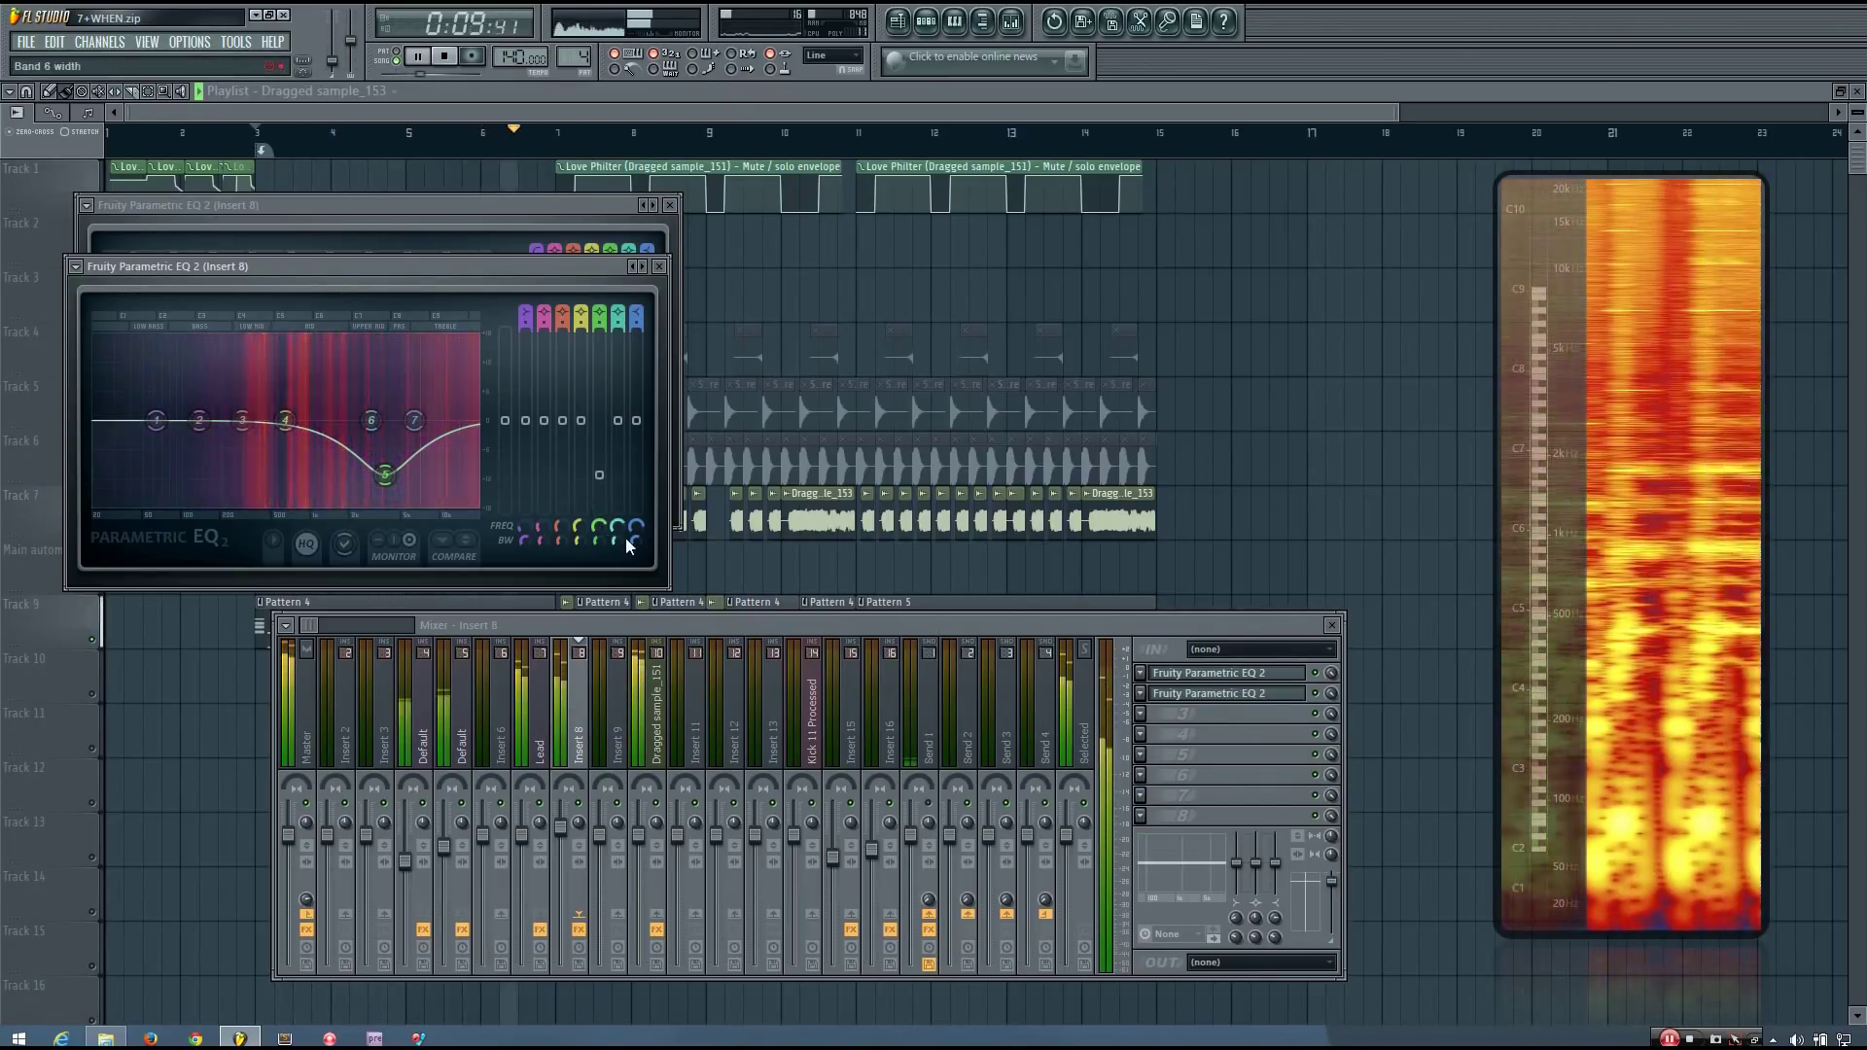
key("space")
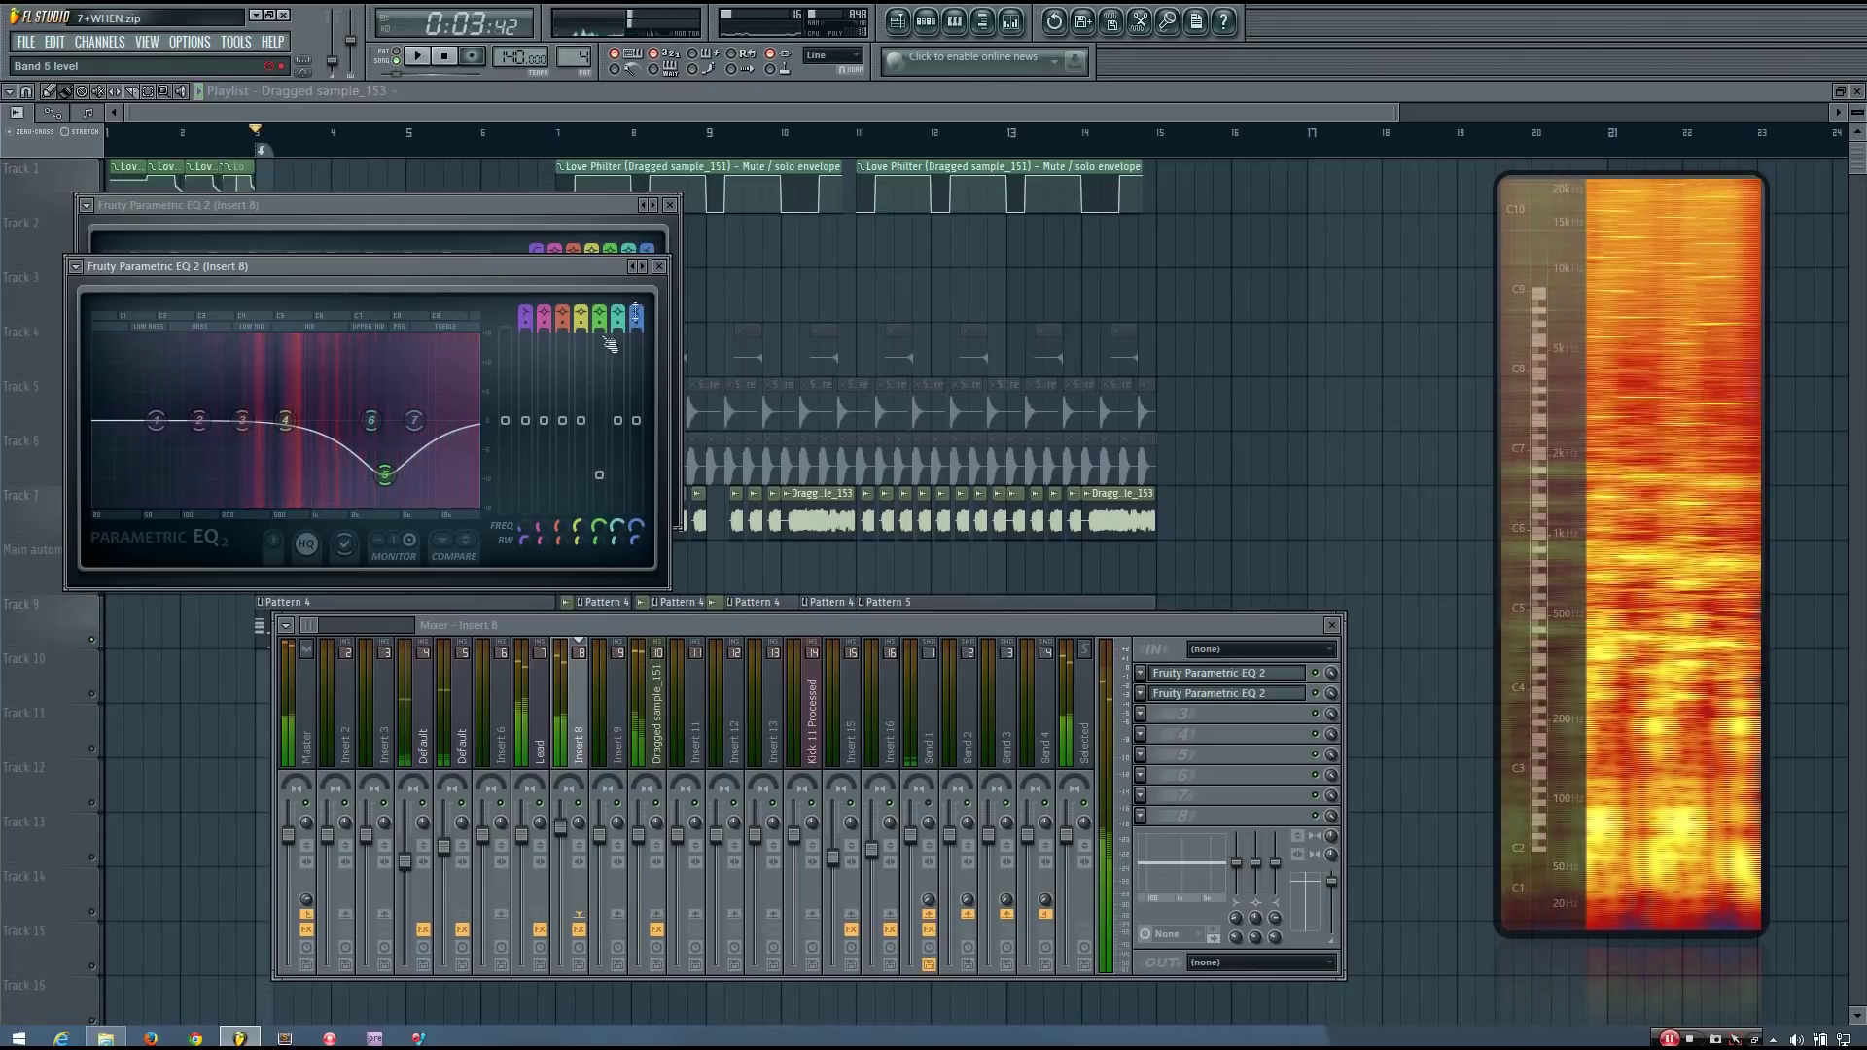
left_click(663, 267)
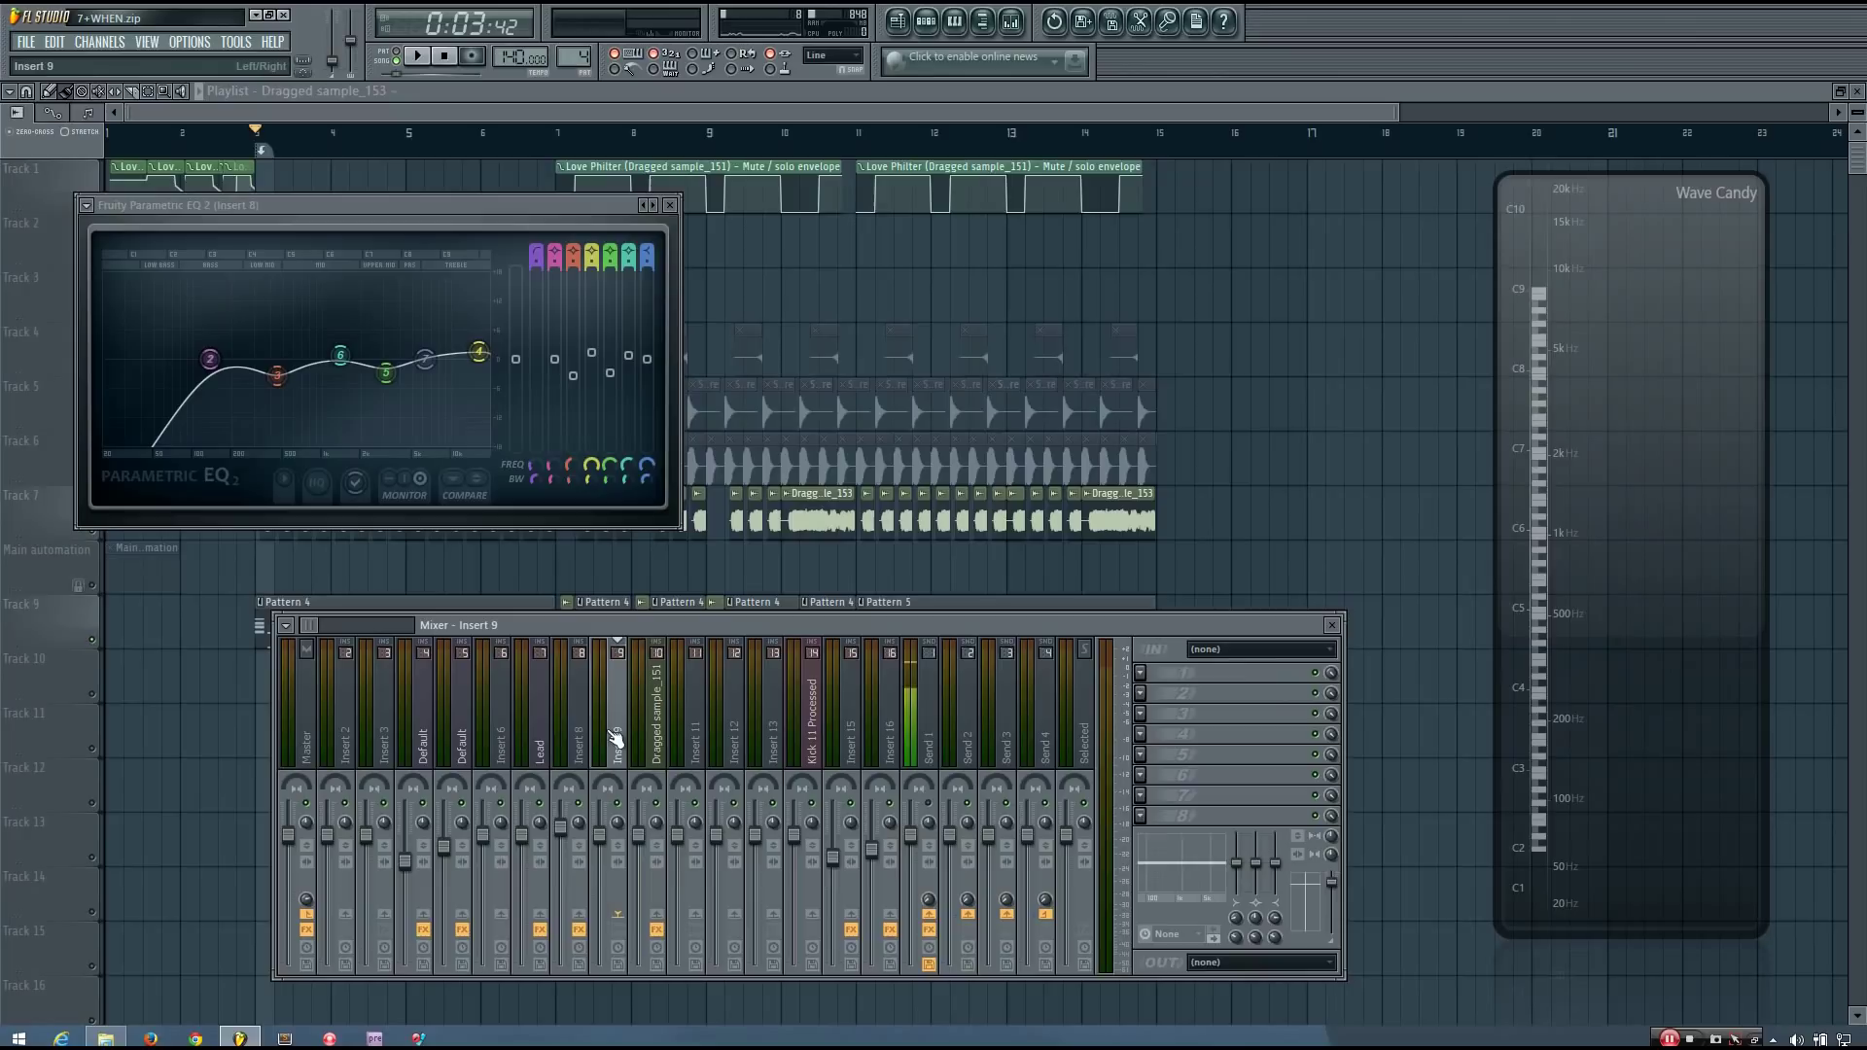
Open the slot 6 Fruity Parametric EQ 2 on Dragged sample_151 and bring the mixer in front of it.
left_click(662, 725)
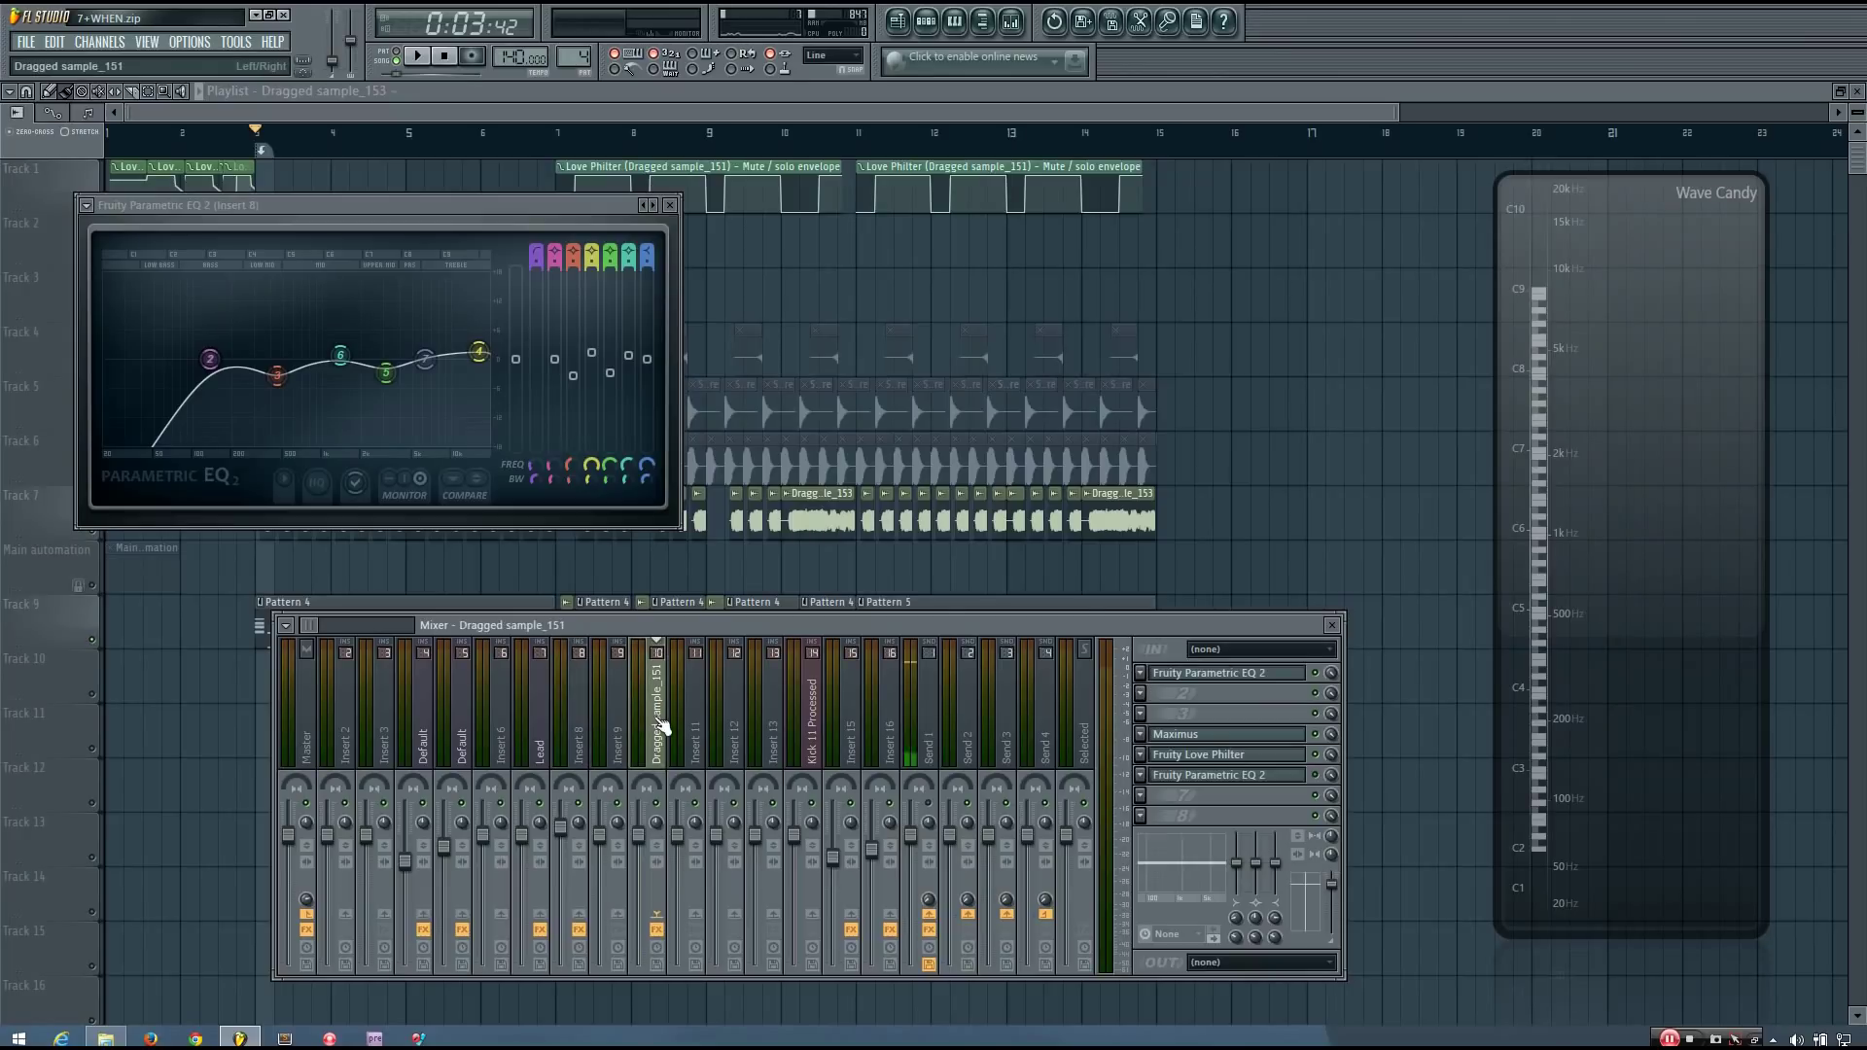
left_click(1276, 778)
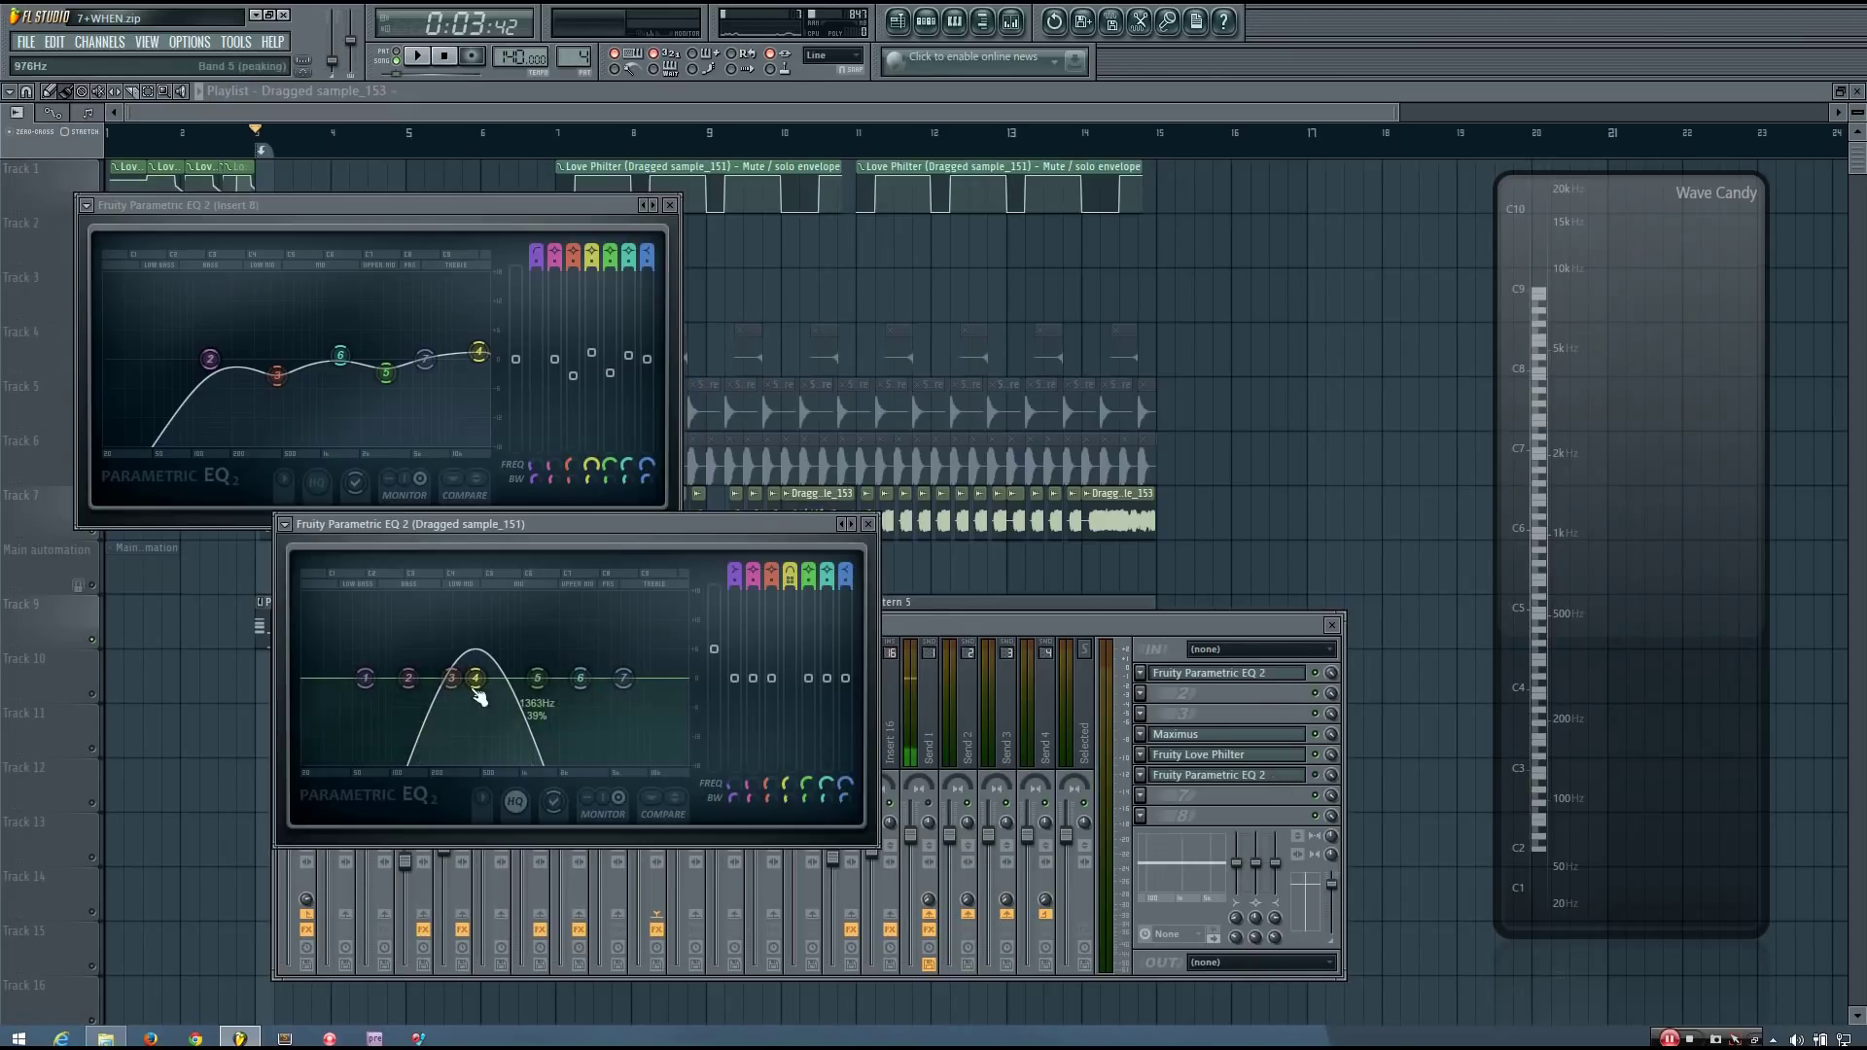
left_click_drag(1196, 624, 1204, 625)
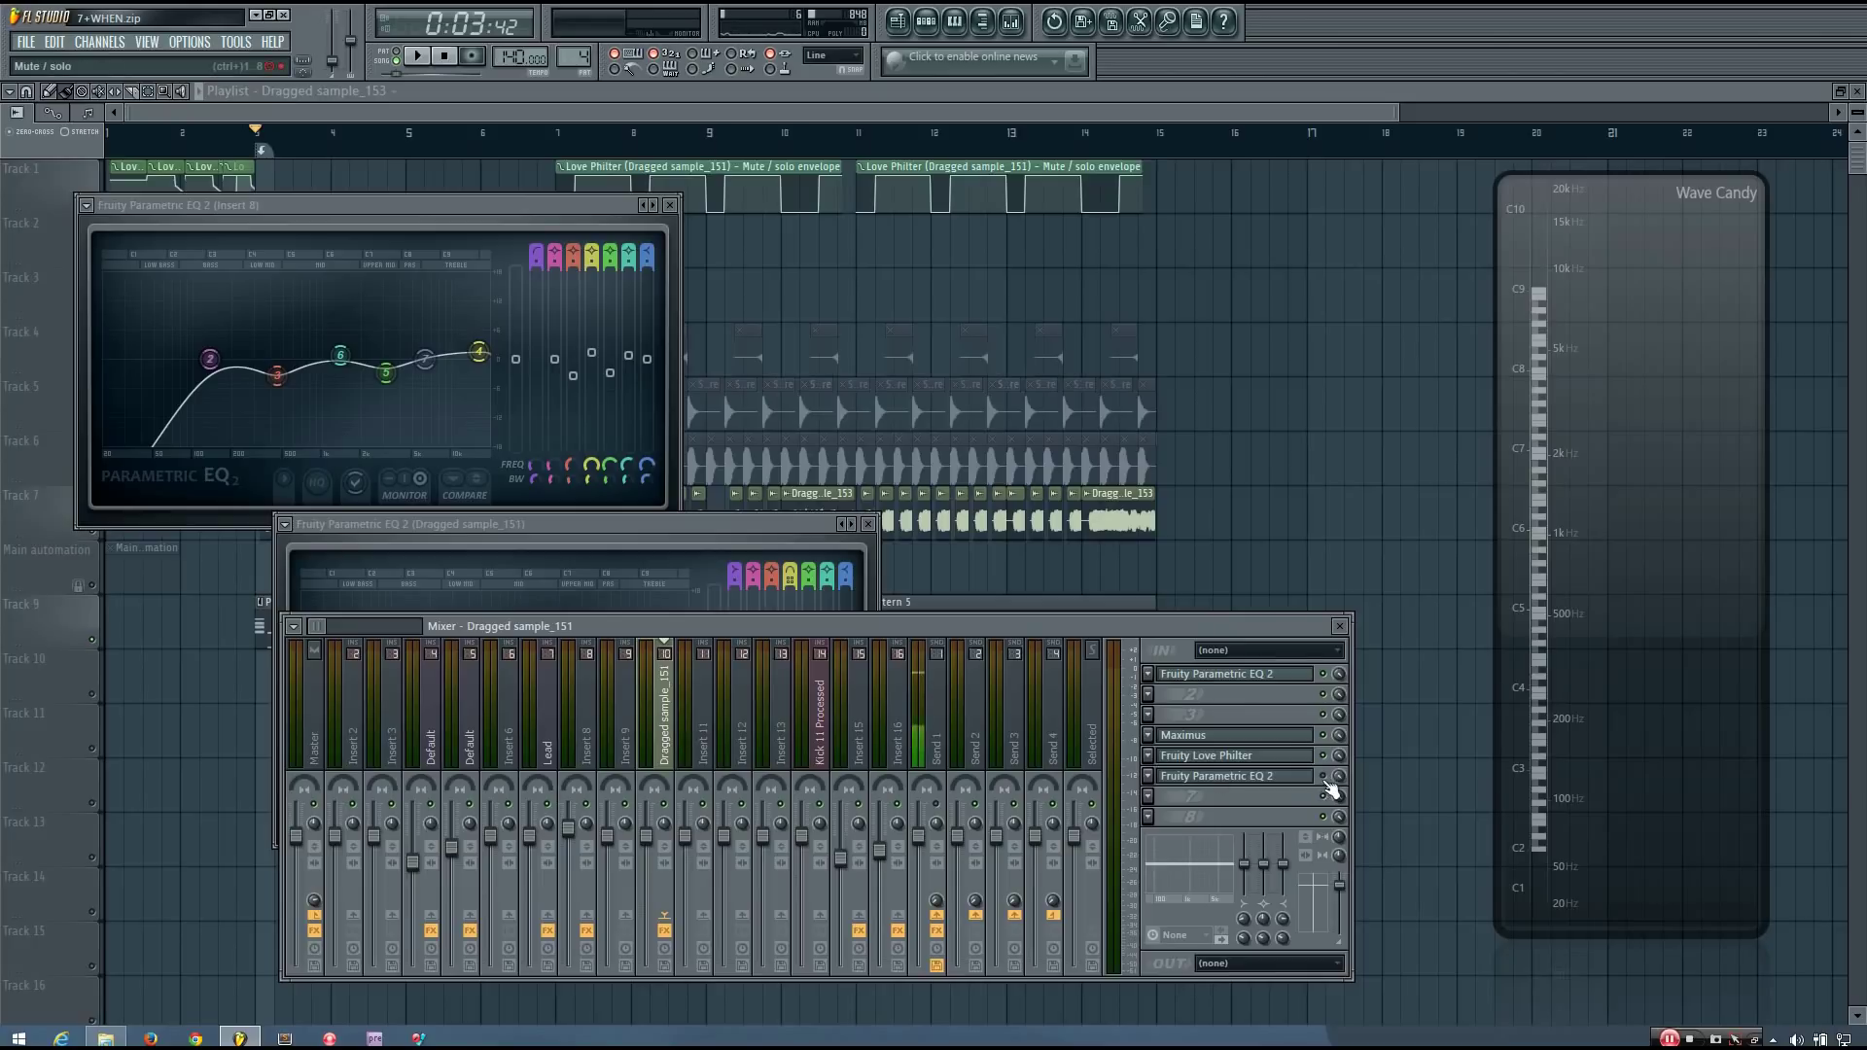
Add a Fruity Parametric EQ 2 to slot 7 of Dragged sample_151 and set its band 4 type to Band pass.
left_click(1150, 797)
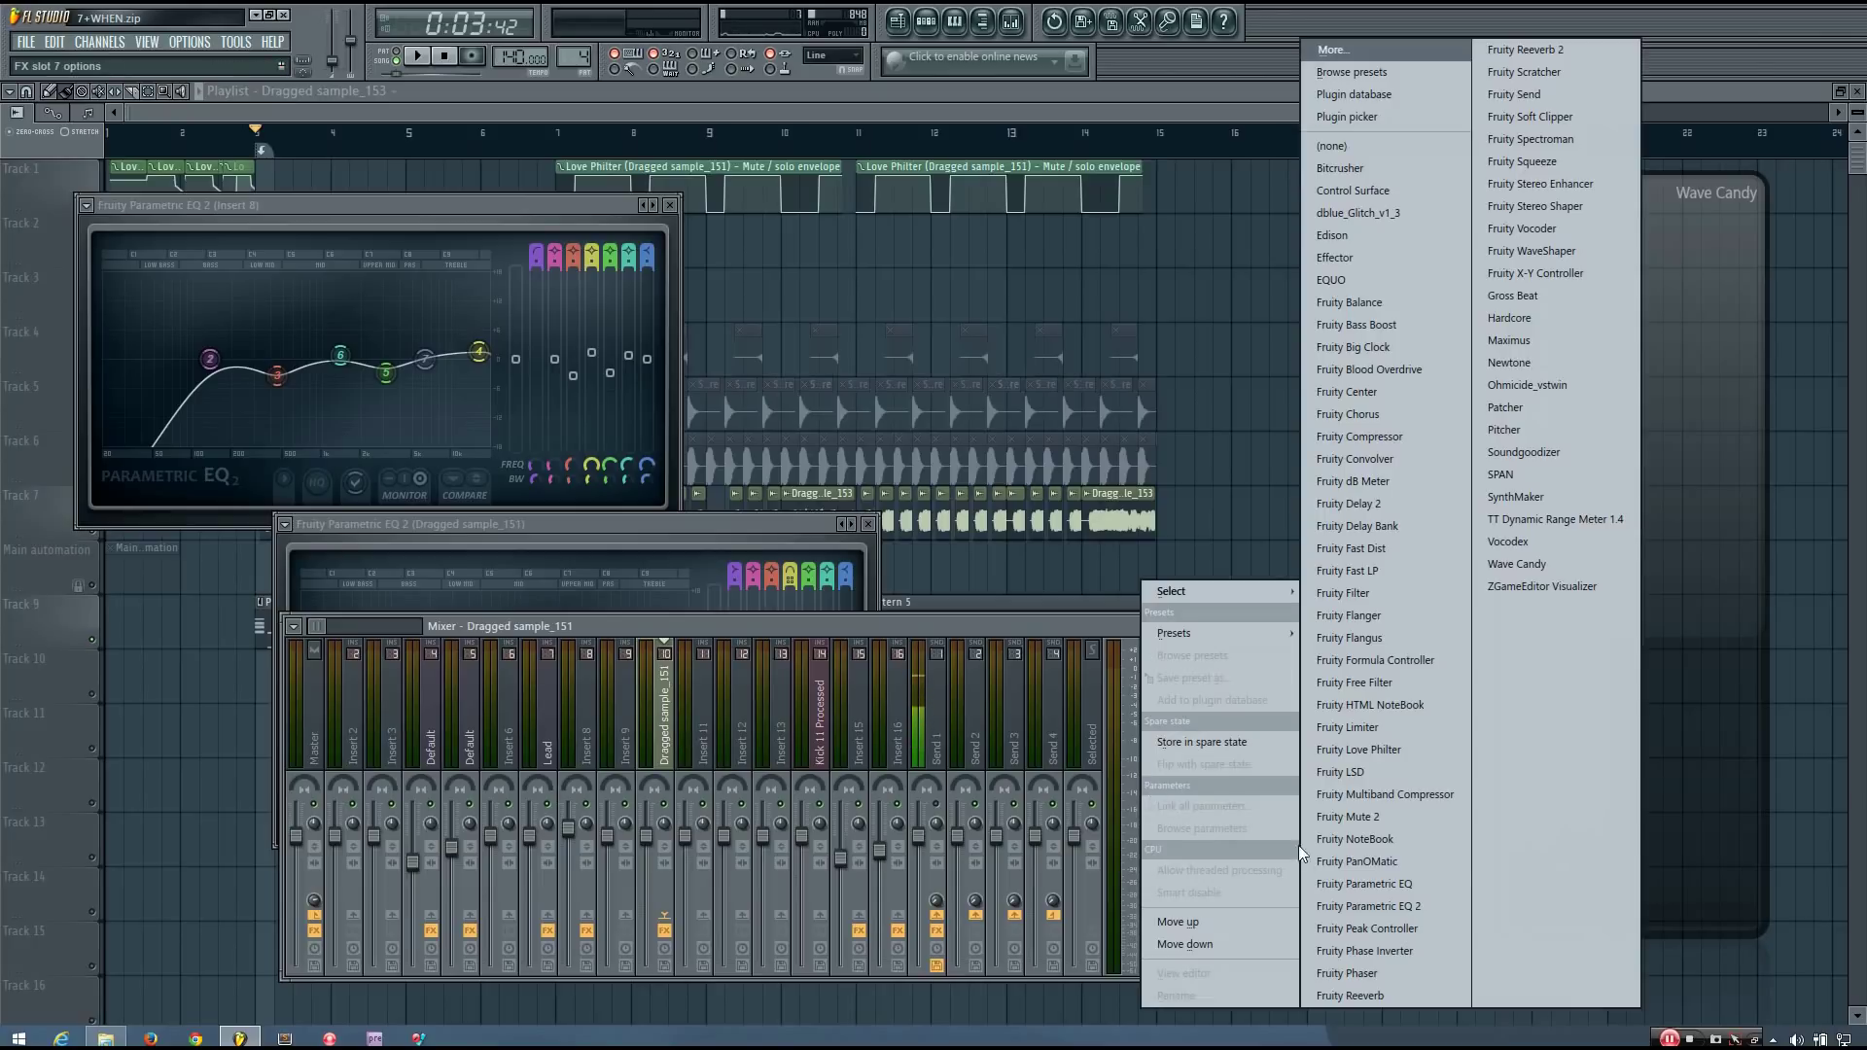
left_click(1361, 901)
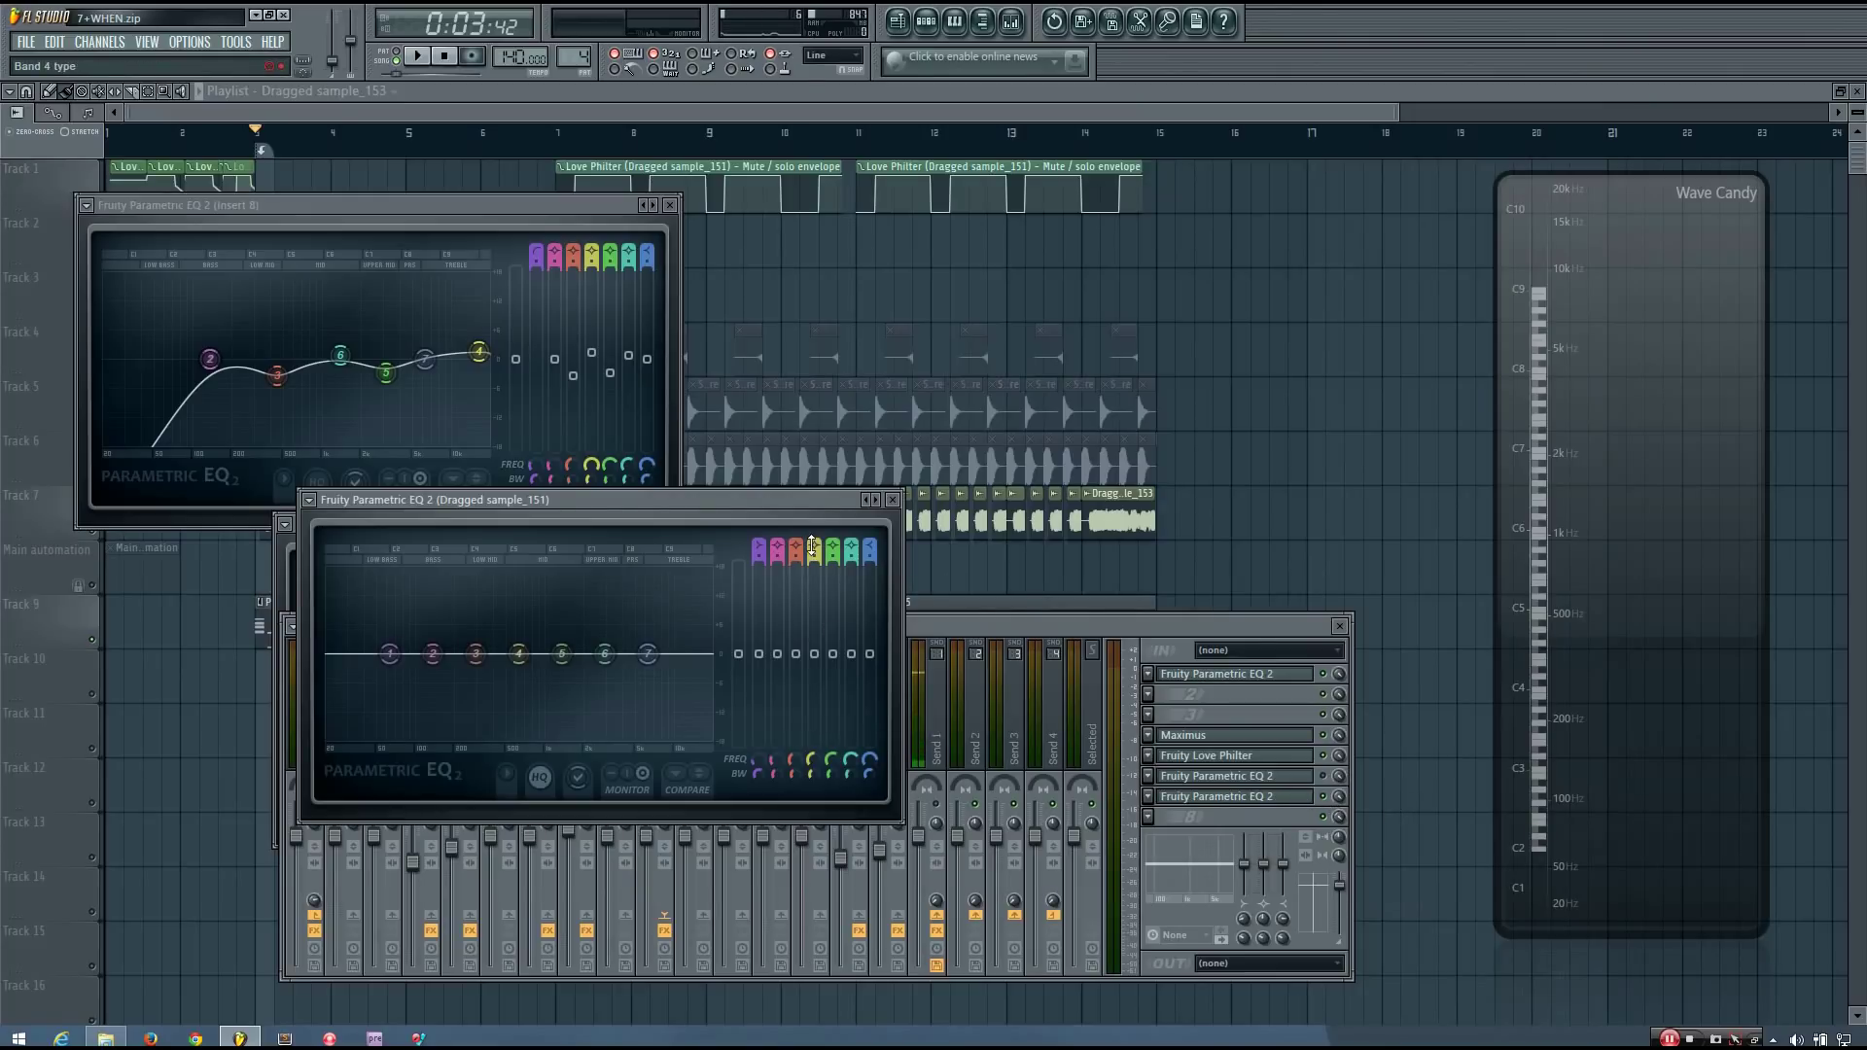
right_click(519, 660)
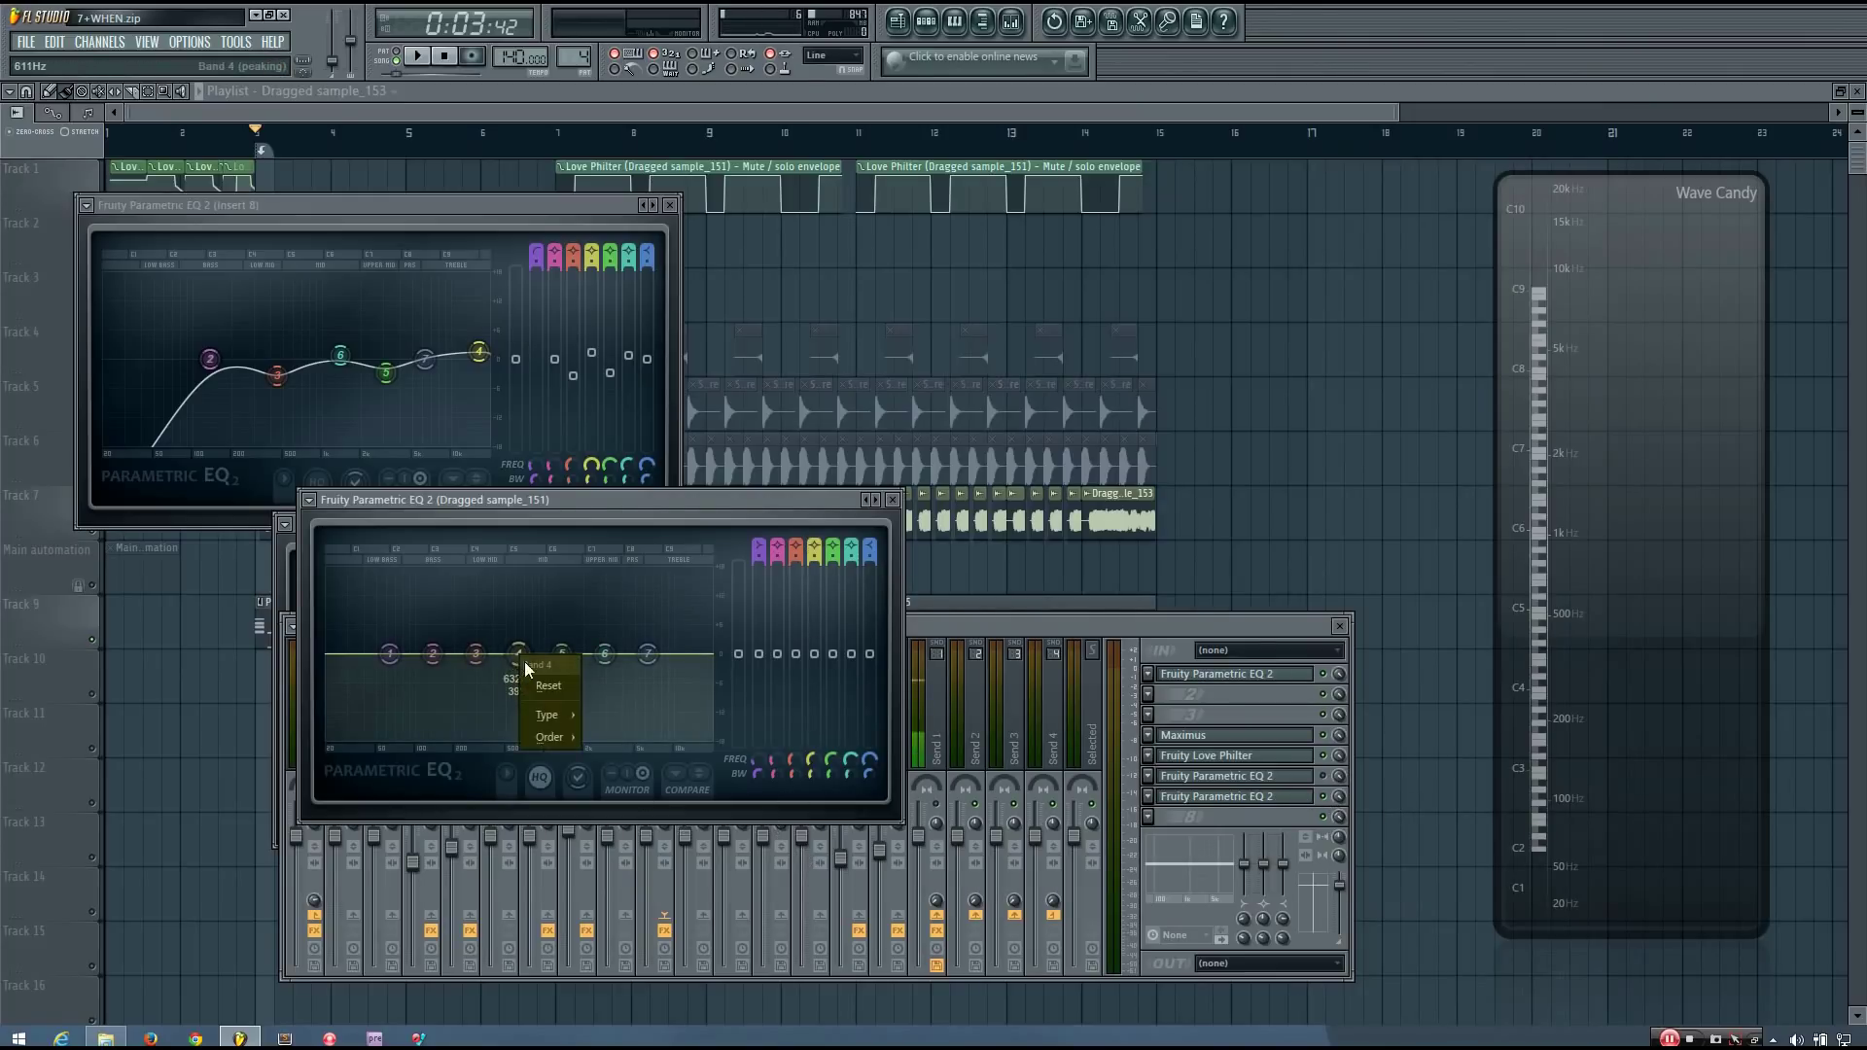
mouse_move(570, 720)
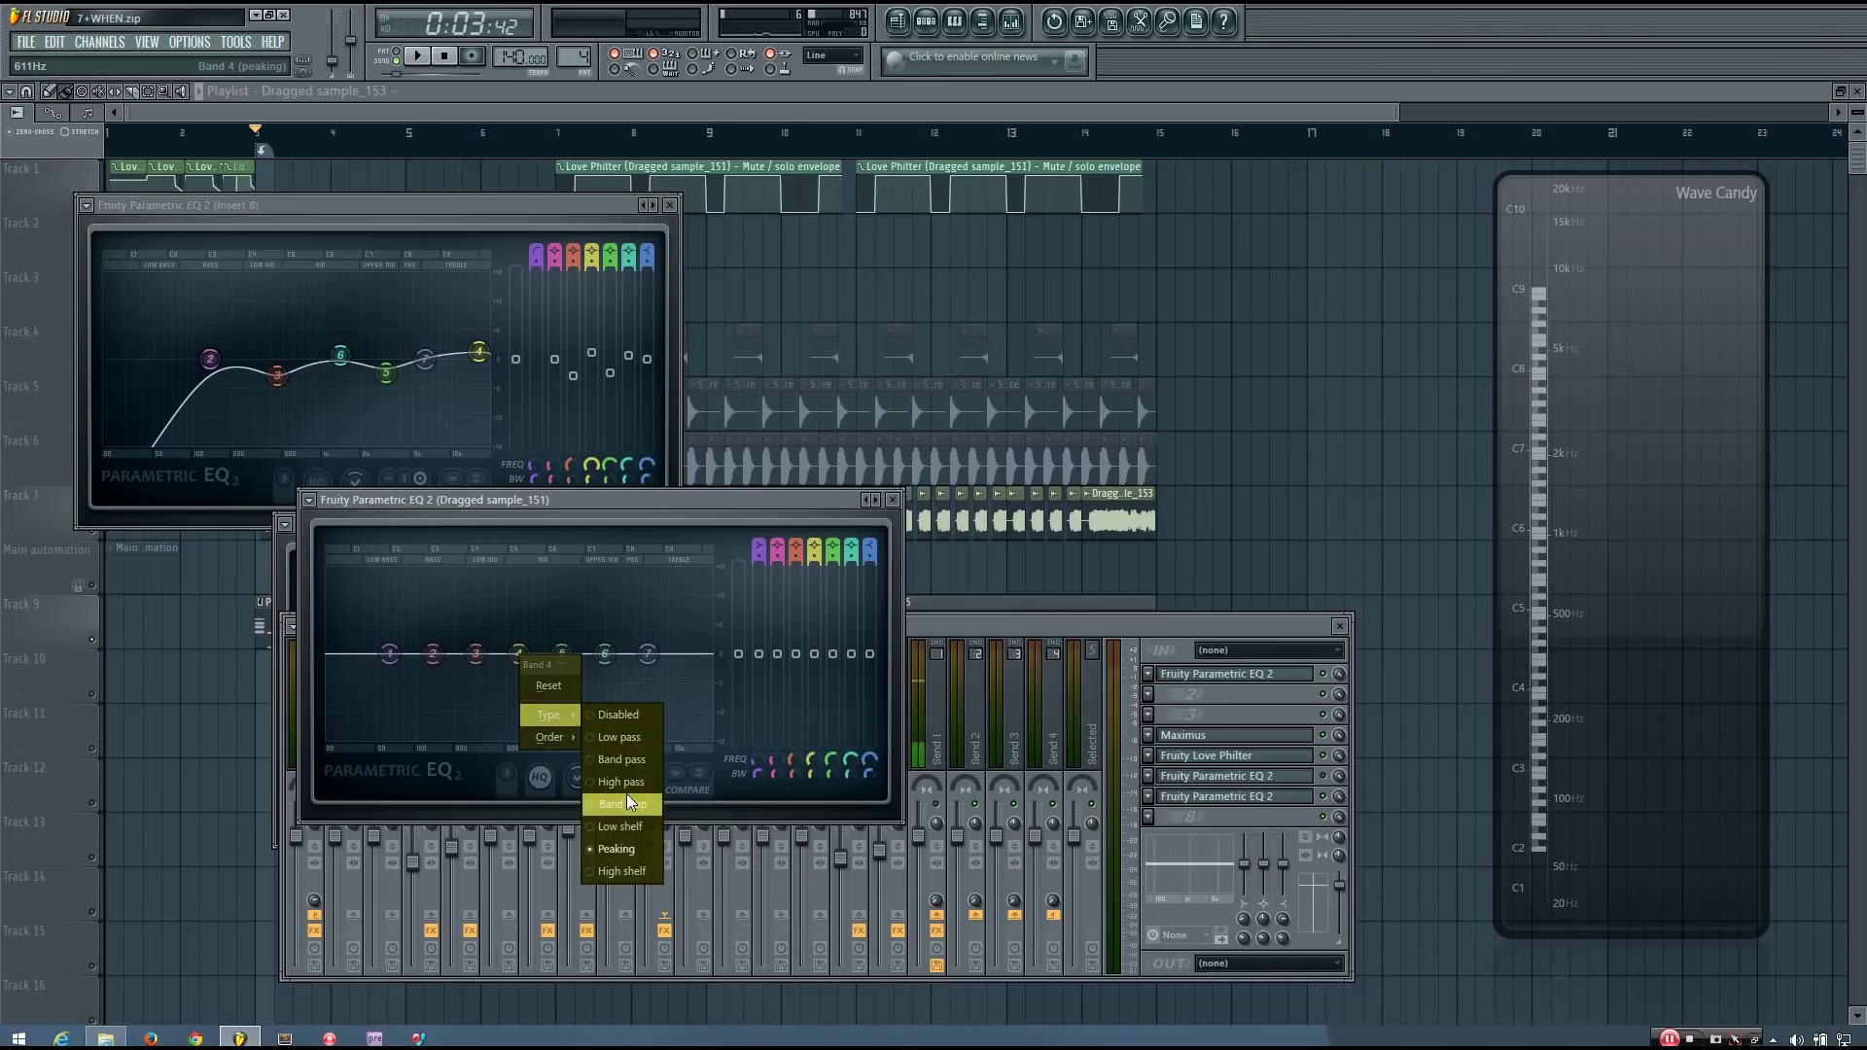
left_click(623, 758)
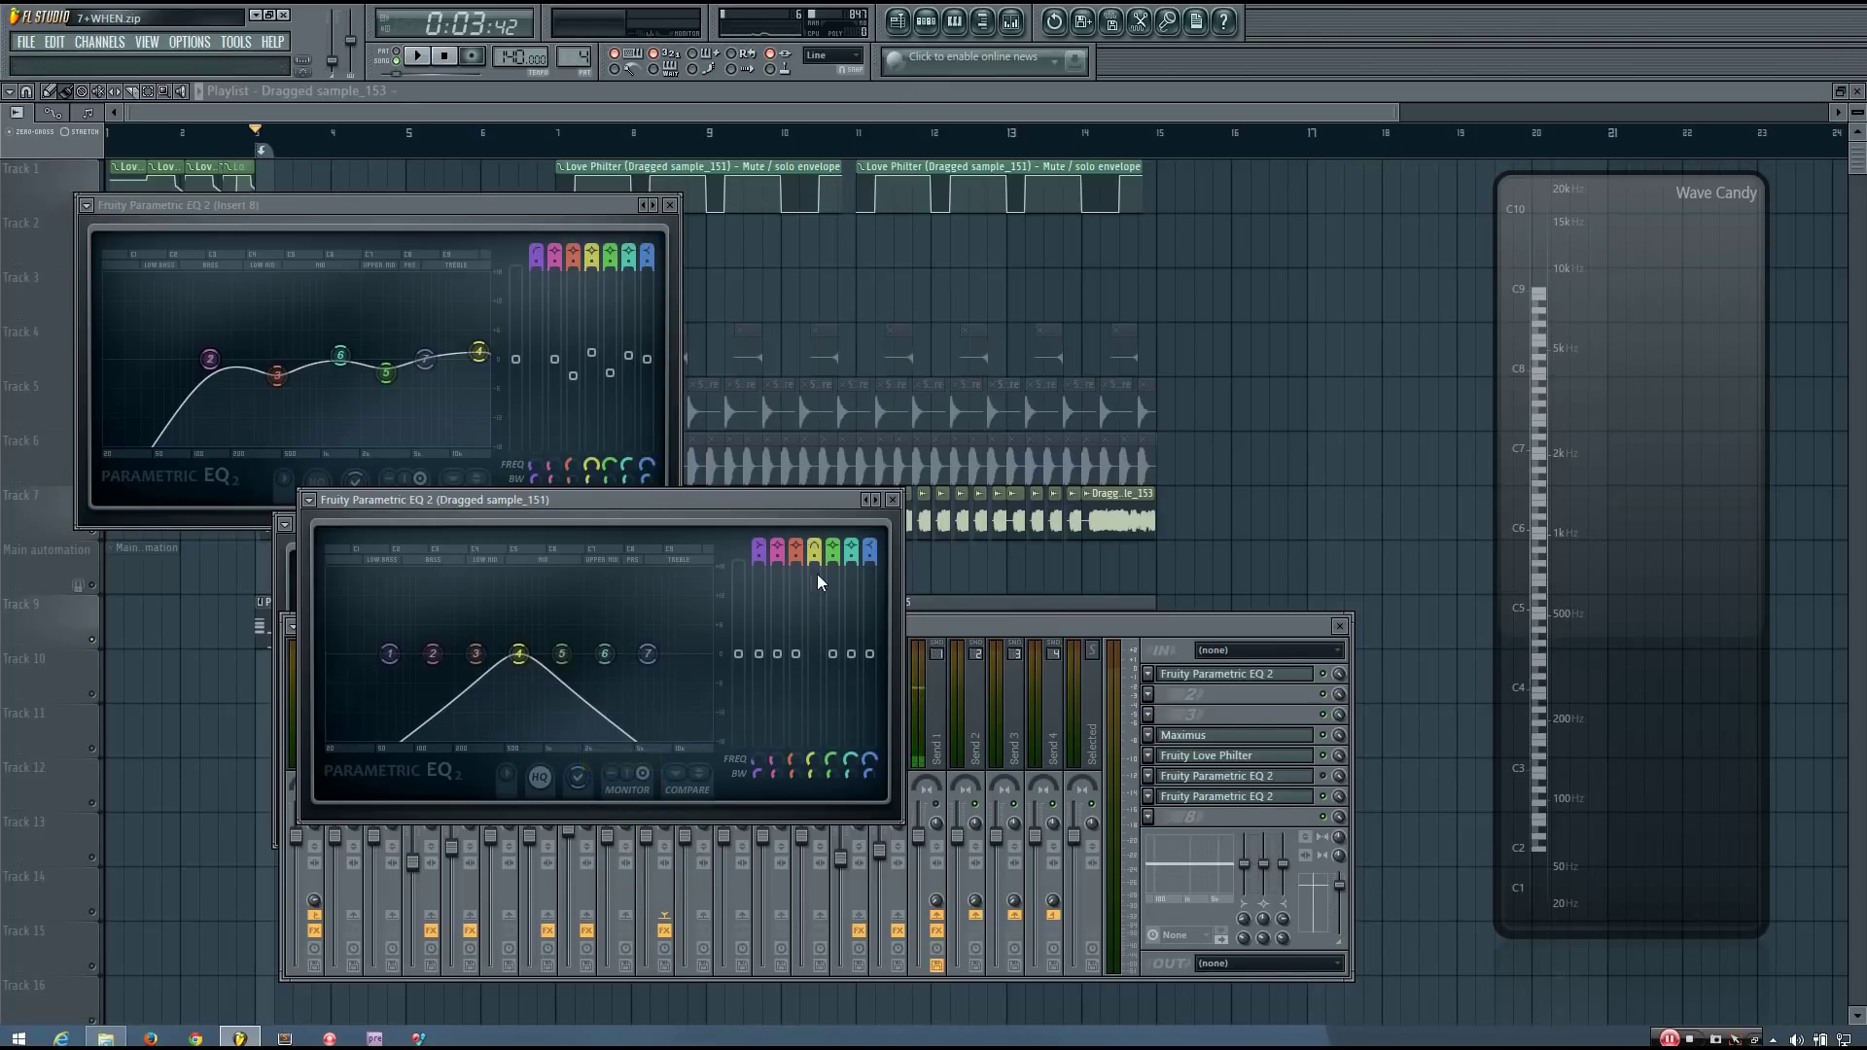
Set band 4's slope to Steep 8, adjust its width, and raise the level of the EQ curve slightly.
left_click_drag(818, 555, 818, 543)
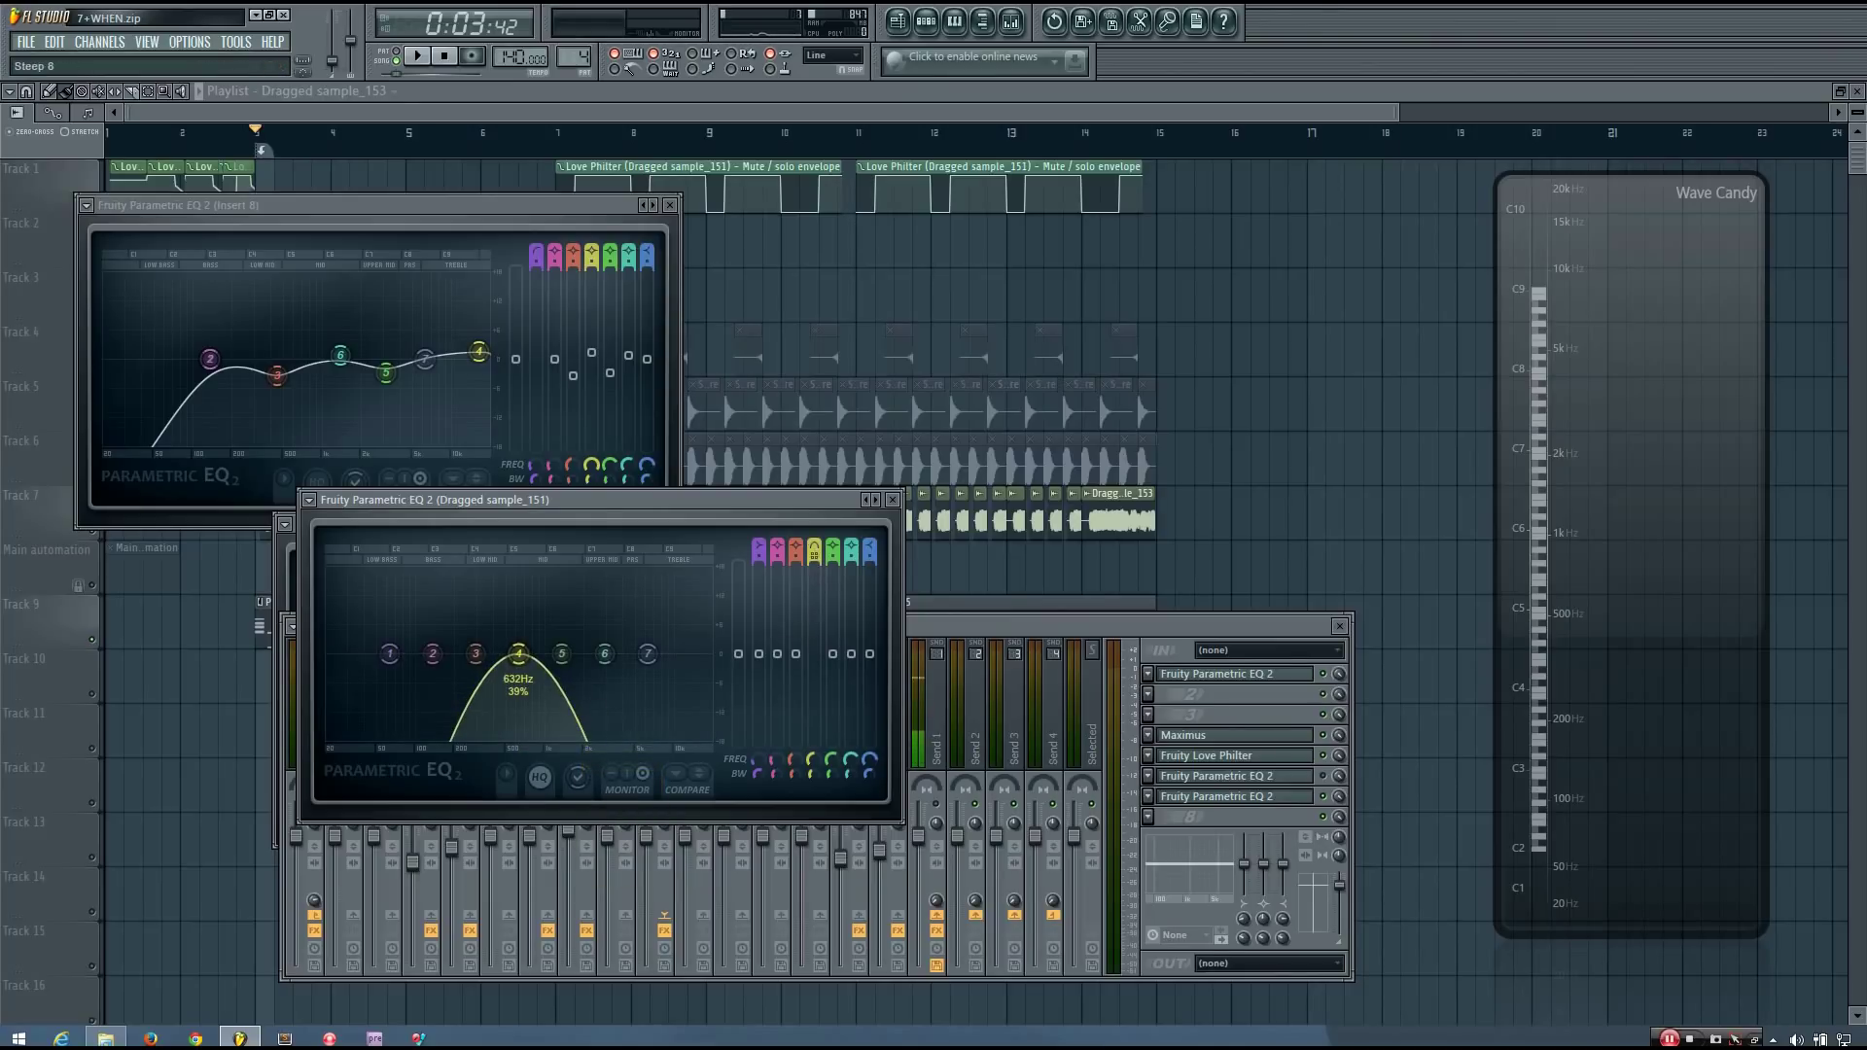
left_click_drag(809, 773, 809, 778)
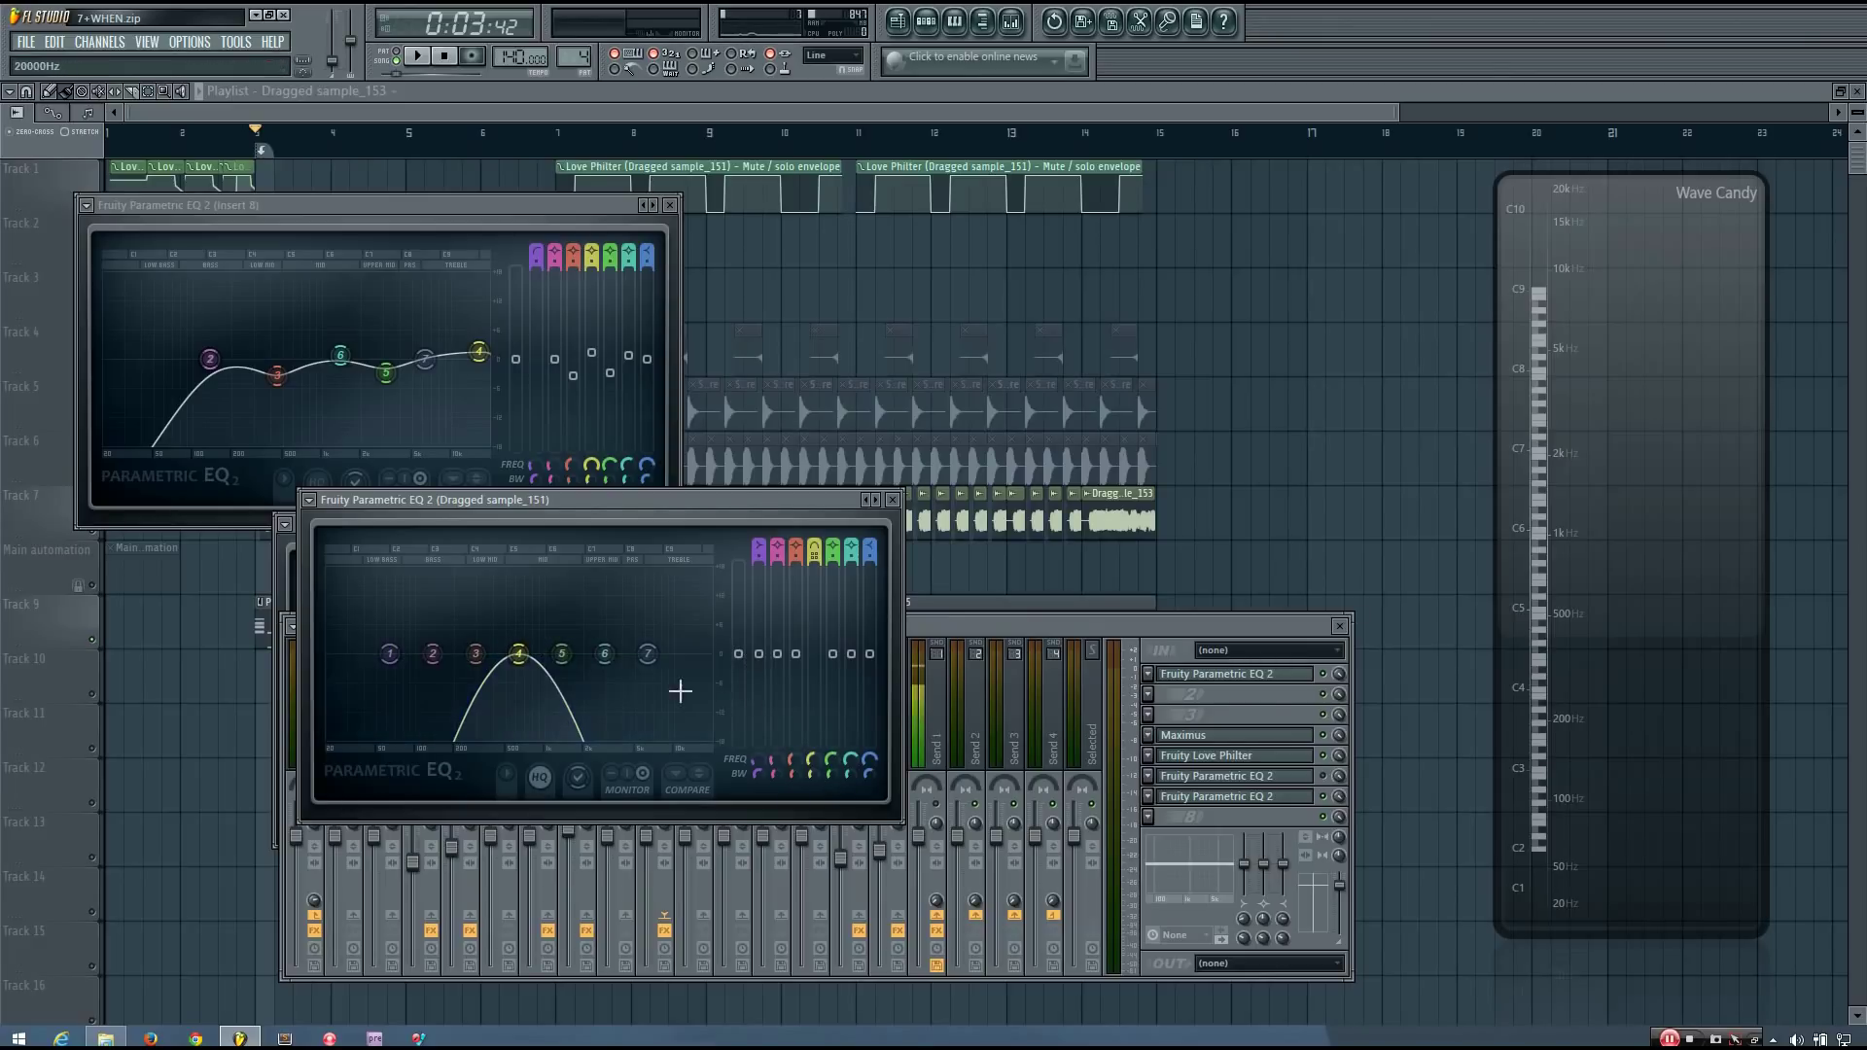
left_click_drag(518, 654, 518, 637)
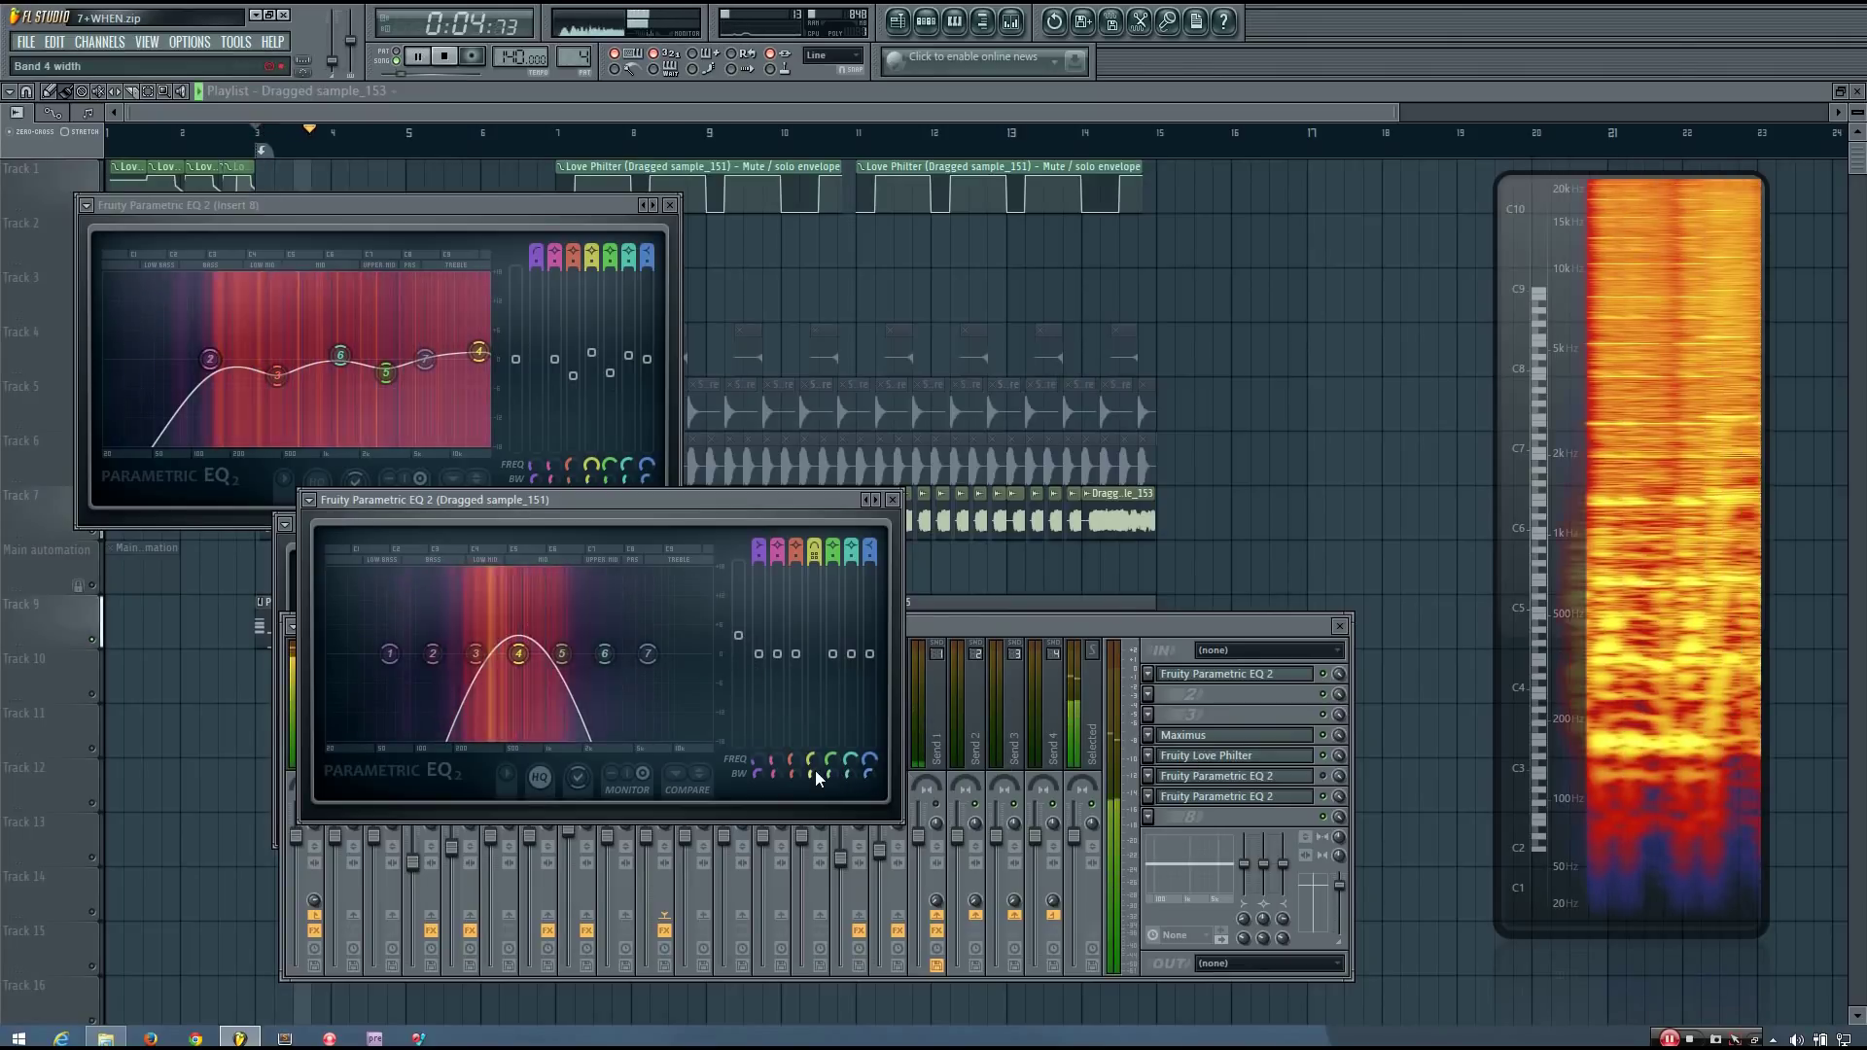
Reposition the slot 7 EQ window to uncover more of the mixer and audition the drop with the band-pass filter.
left_click(999, 632)
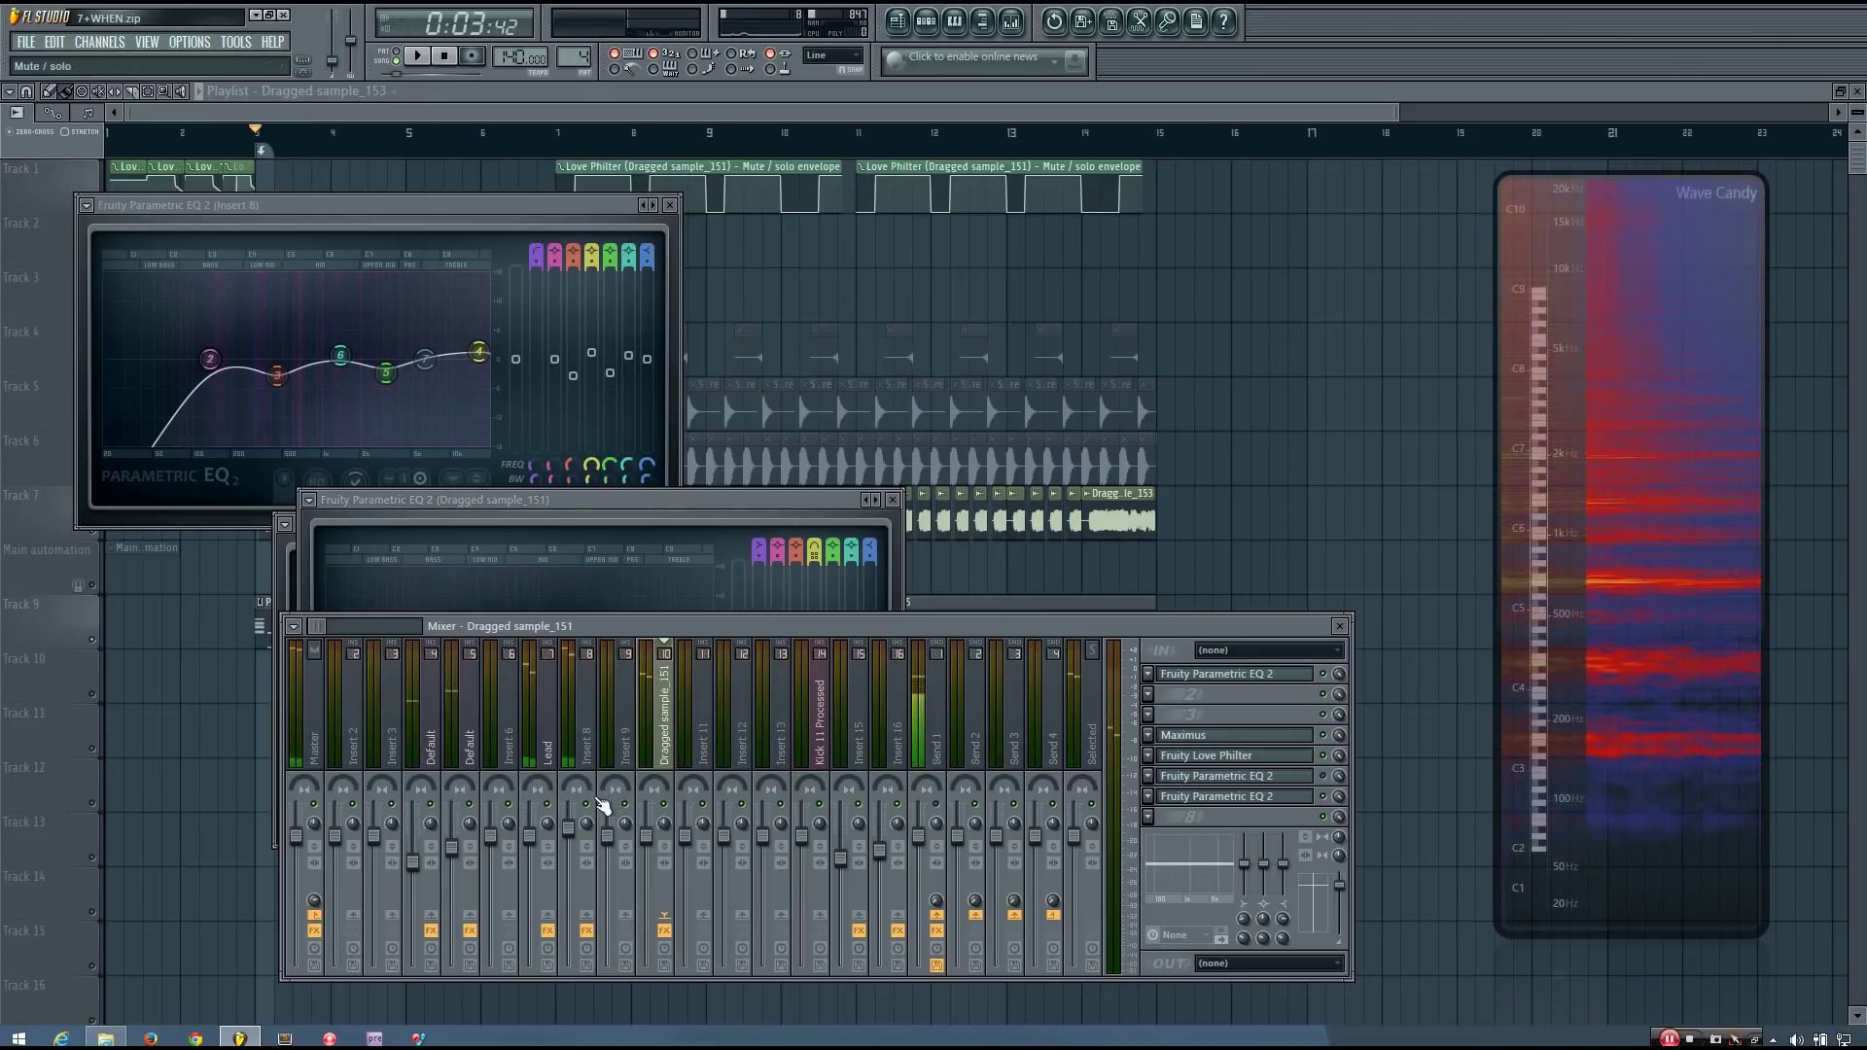
left_click_drag(764, 497, 886, 419)
key("space")
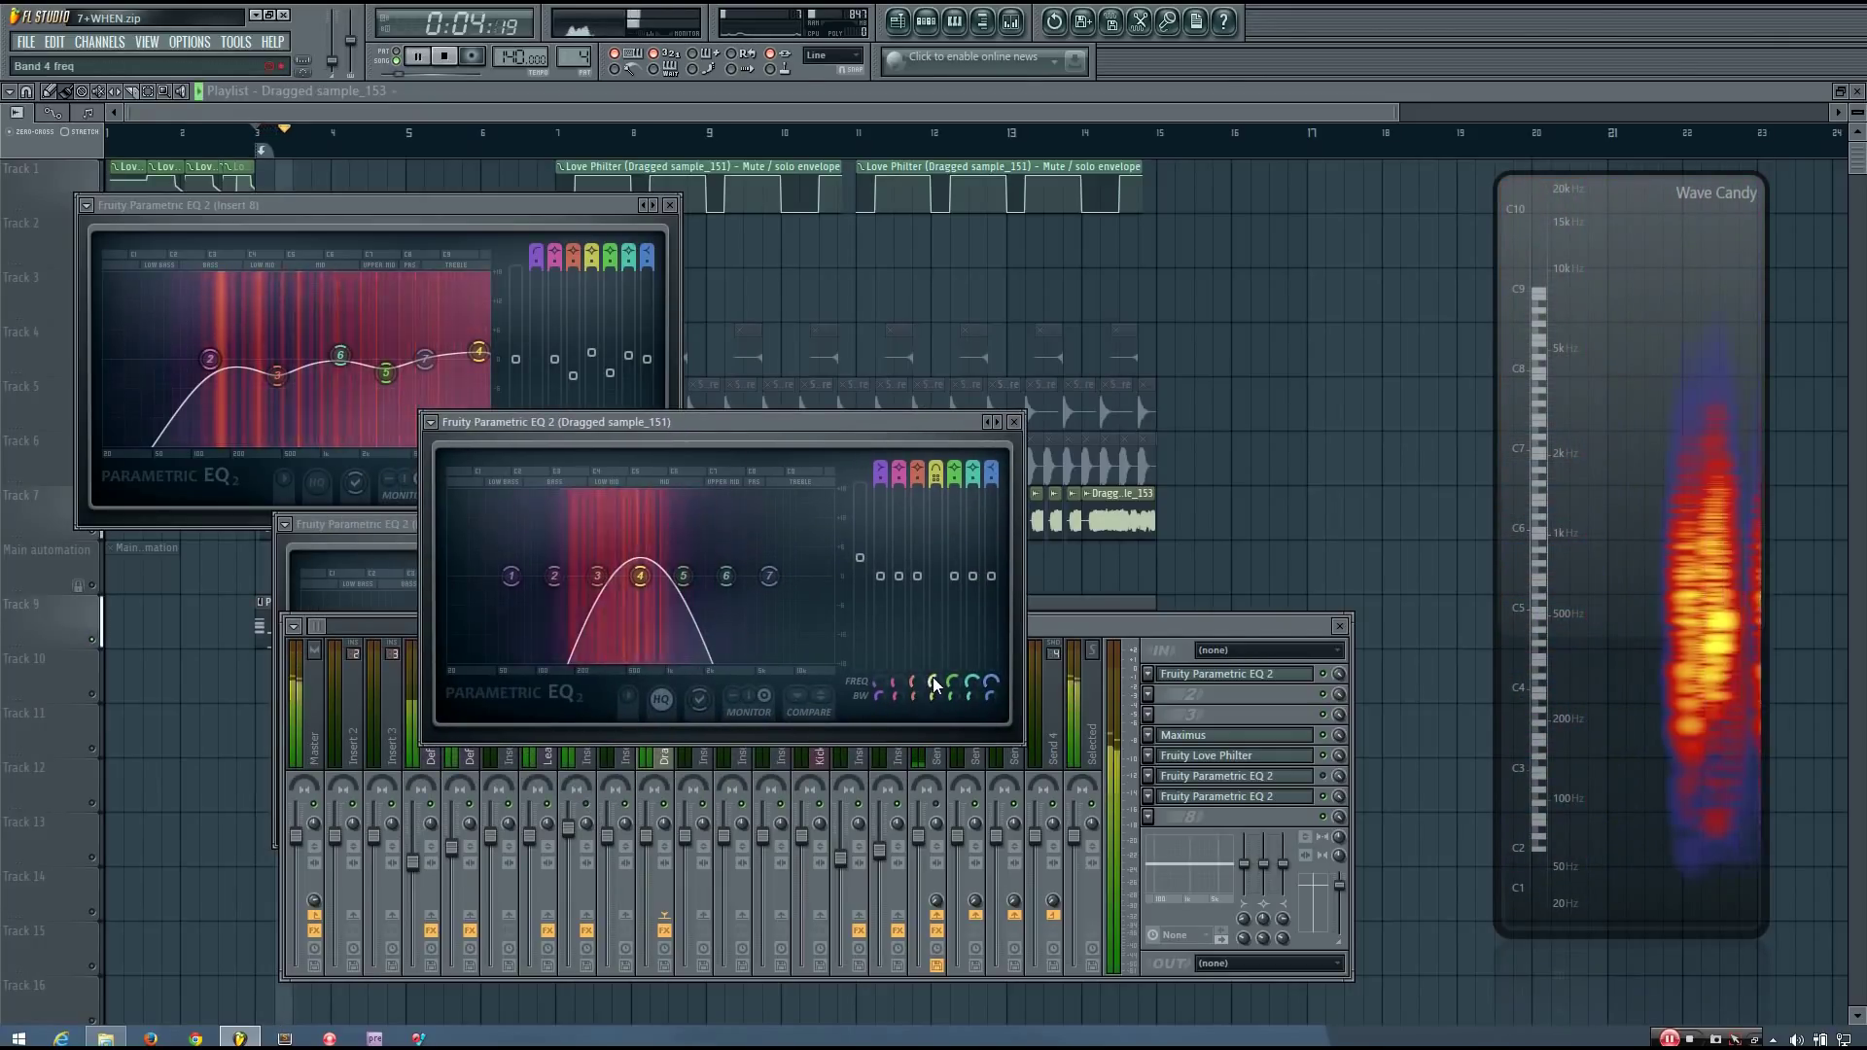
key("space")
Try the band-pass filter on band 4 at about 3236 Hz and audition the drop.
left_click_drag(649, 576, 730, 575)
key("space")
key("space")
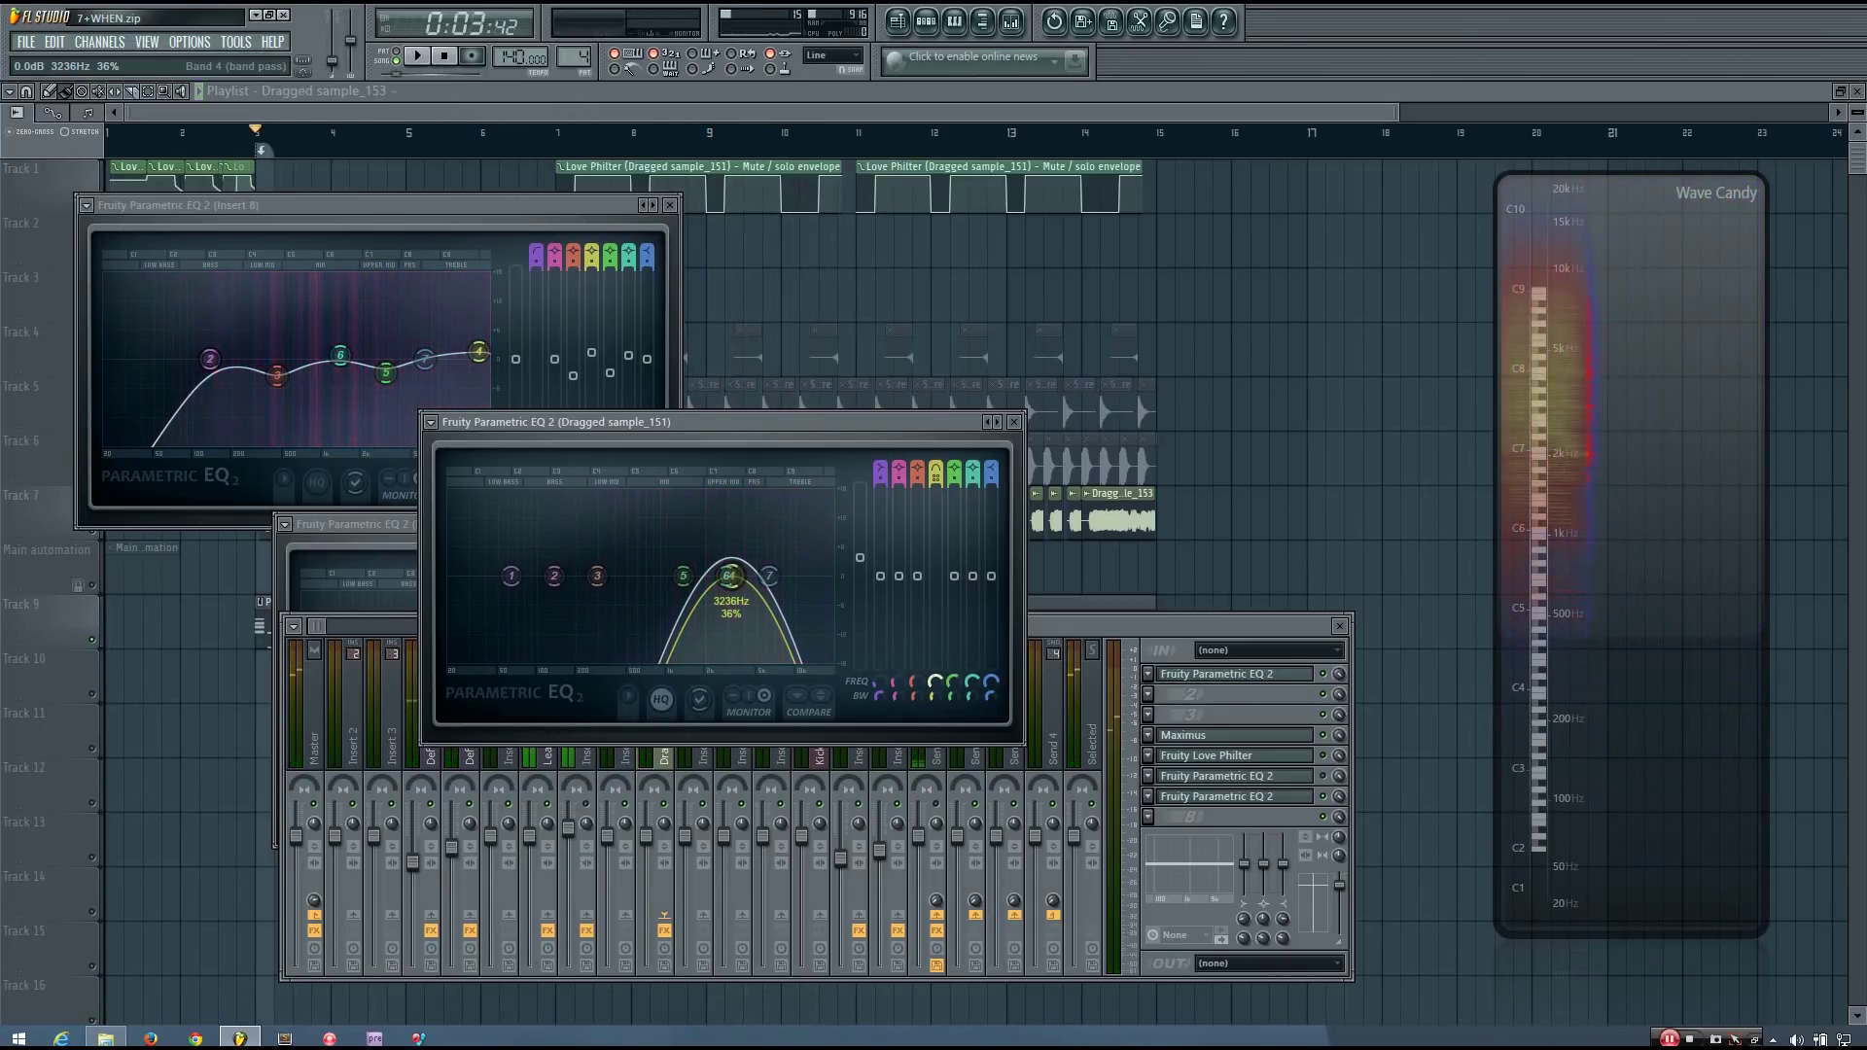
Lower band 4's frequency into the mids, placing its peak between bands 3 and 5.
left_click_drag(730, 576, 730, 575)
left_click_drag(941, 690, 941, 741)
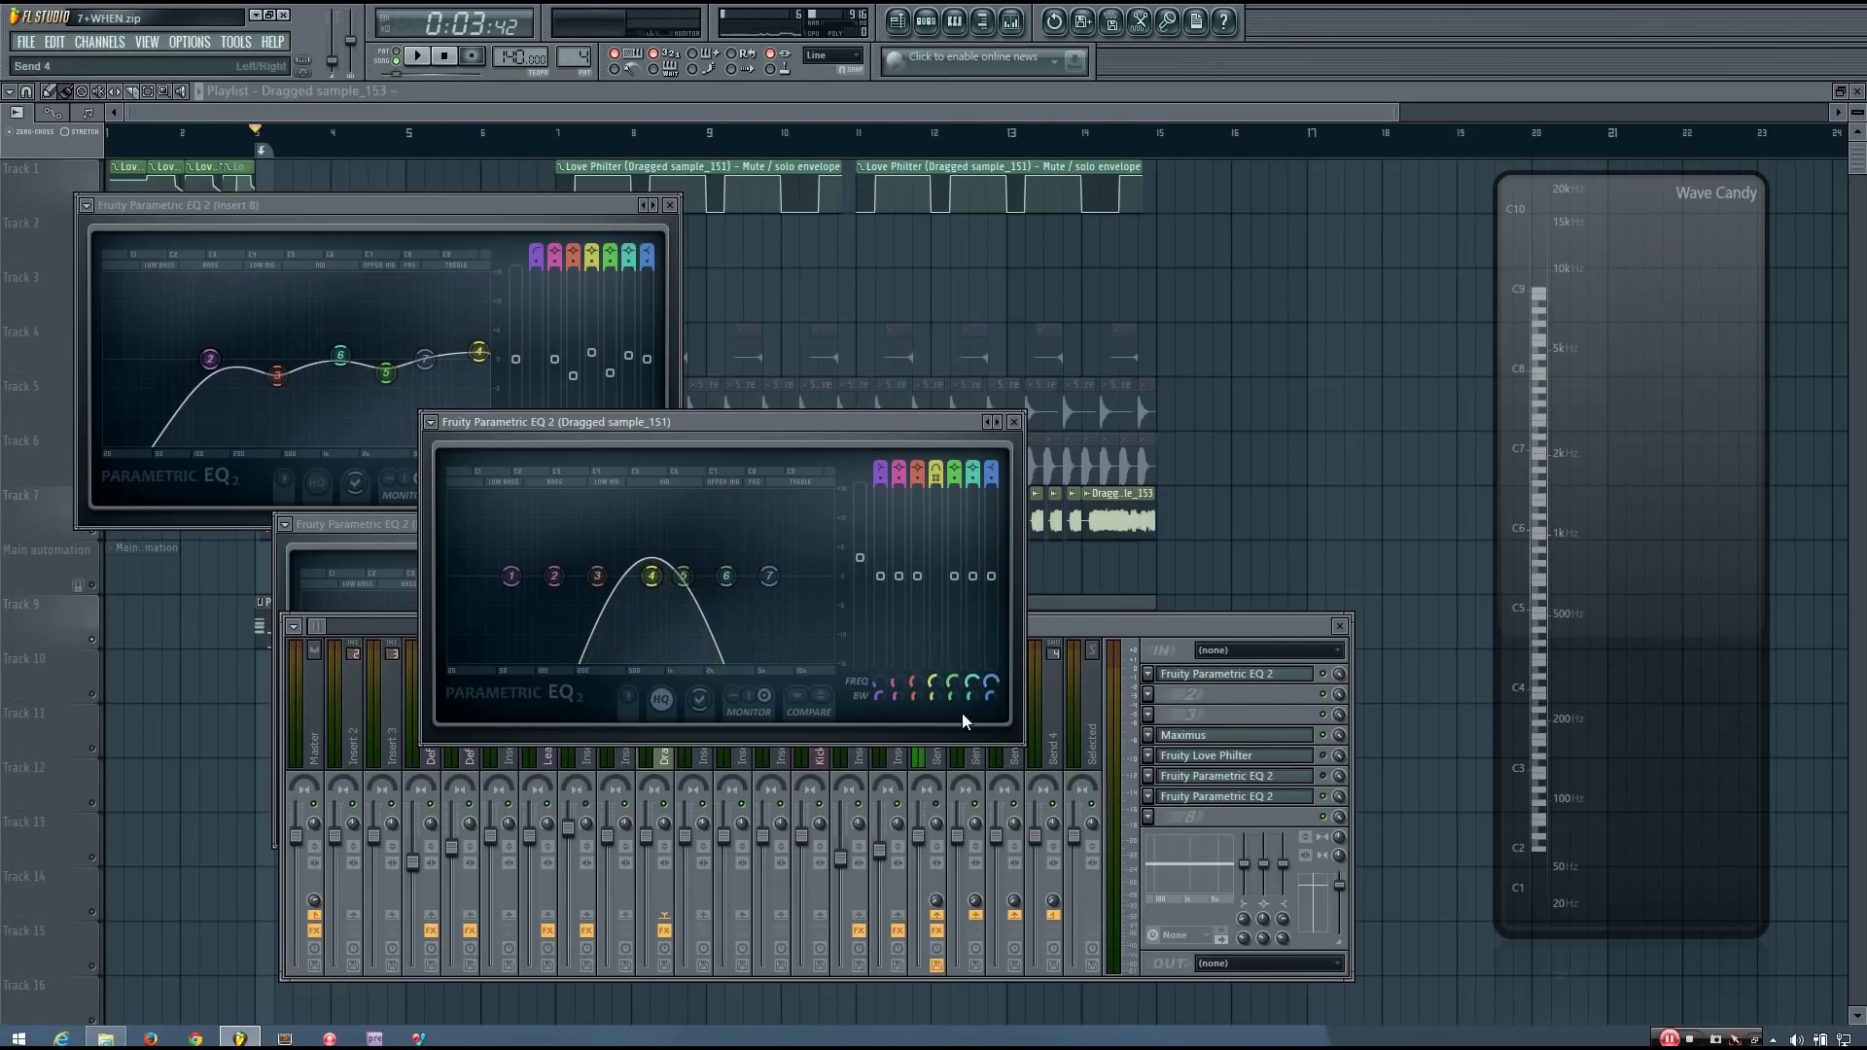
left_click_drag(939, 687, 939, 701)
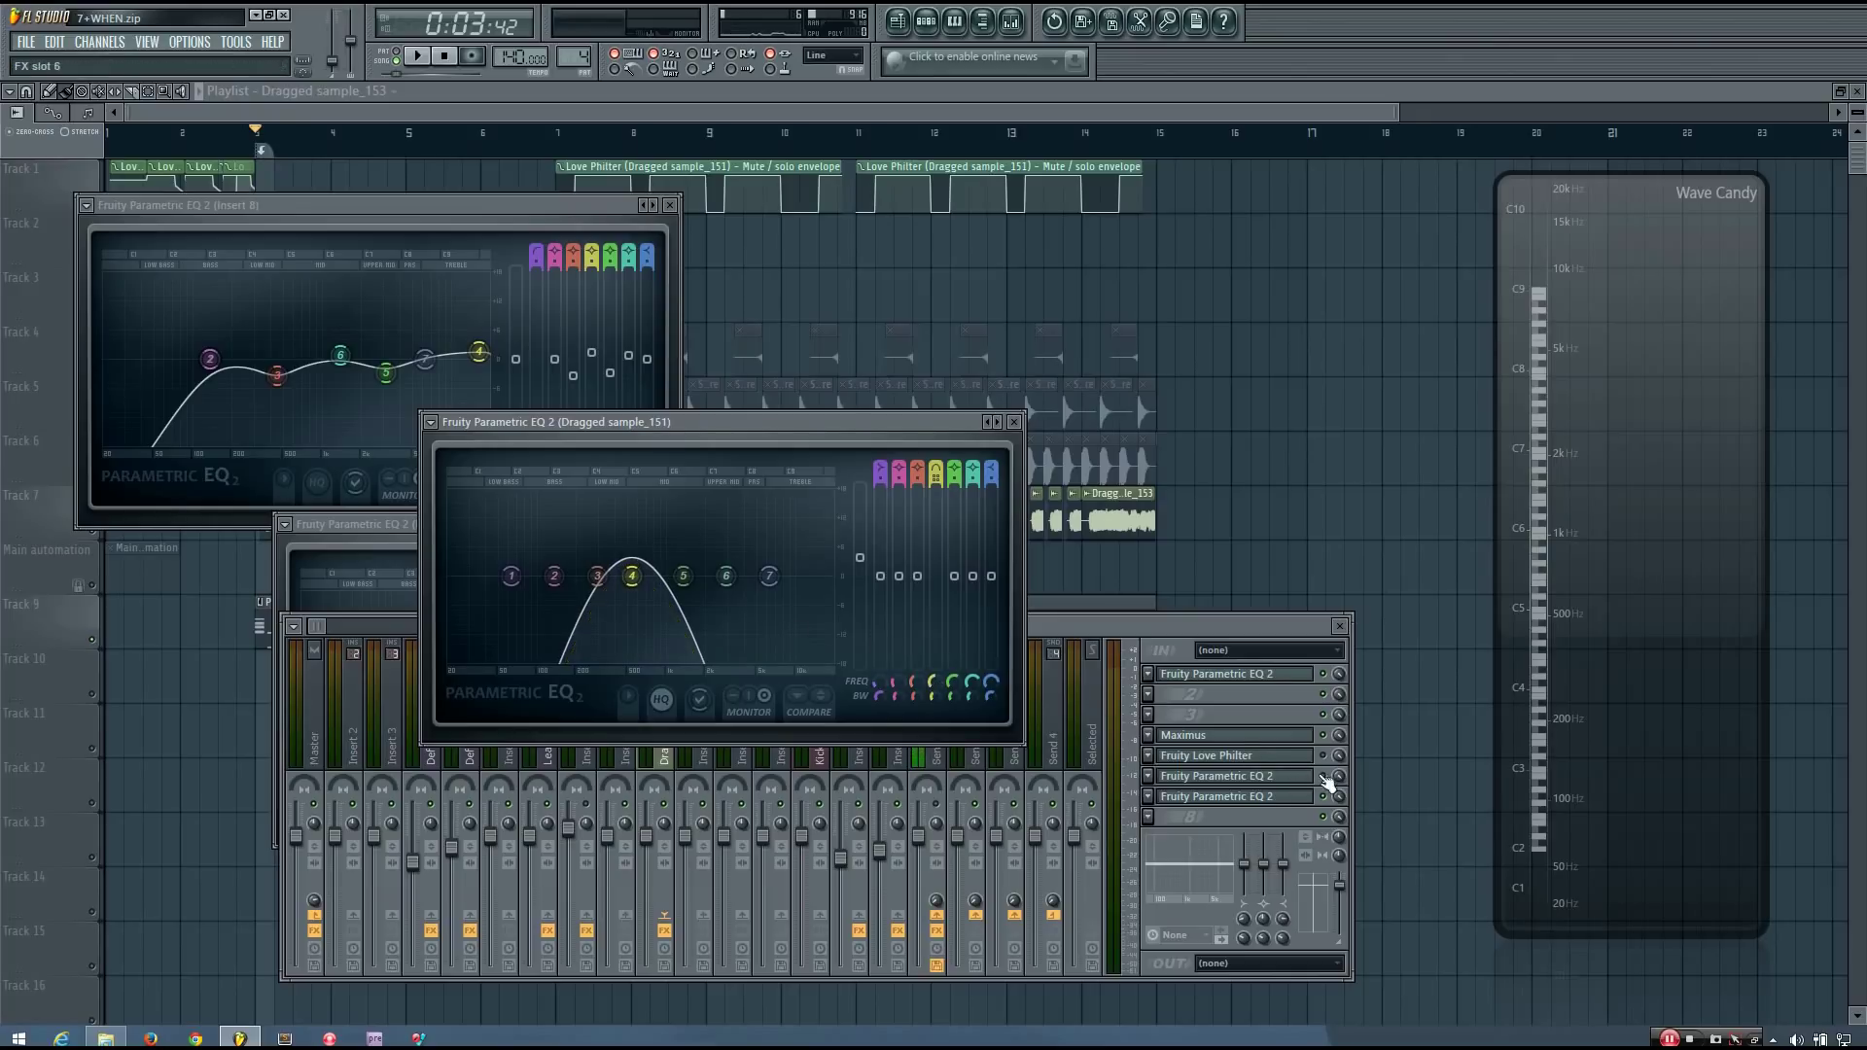
Toggle the slot 7 EQ on Dragged sample_151, play the drop to compare, and move the EQ window clear of the mixer.
left_click(1330, 805)
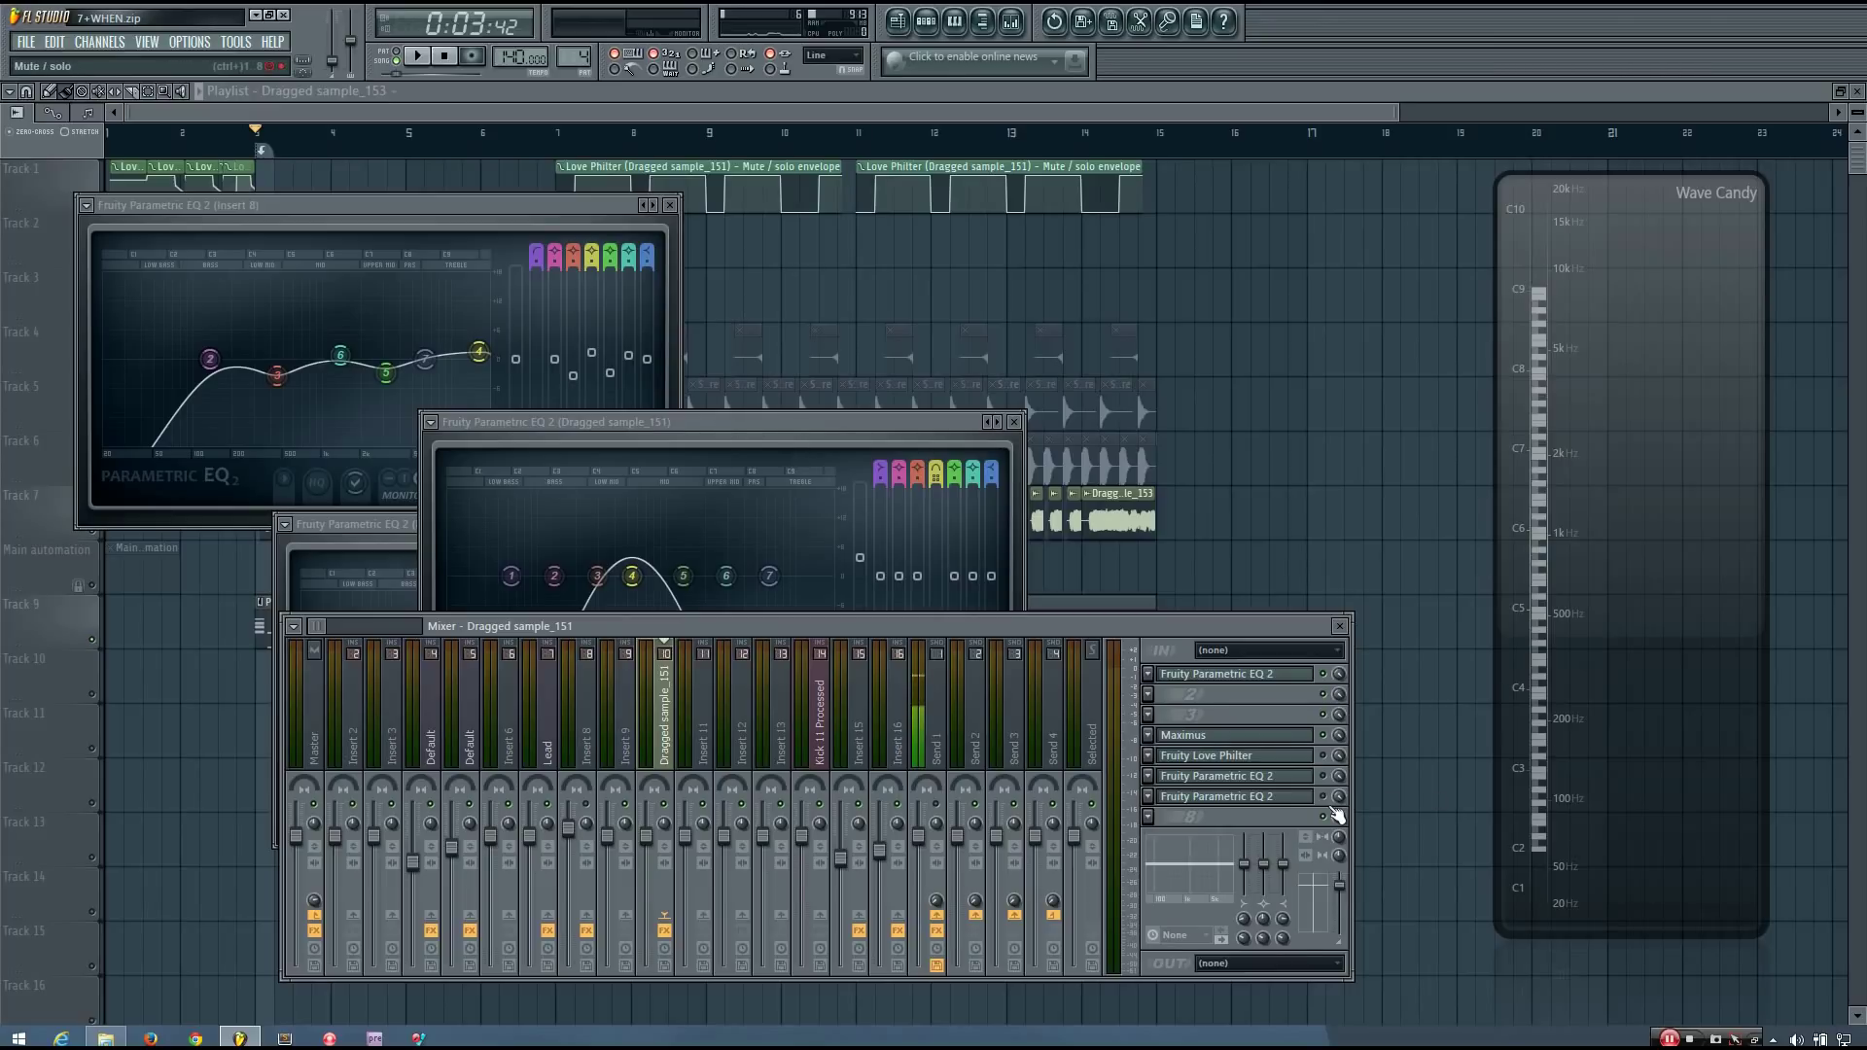
key("space")
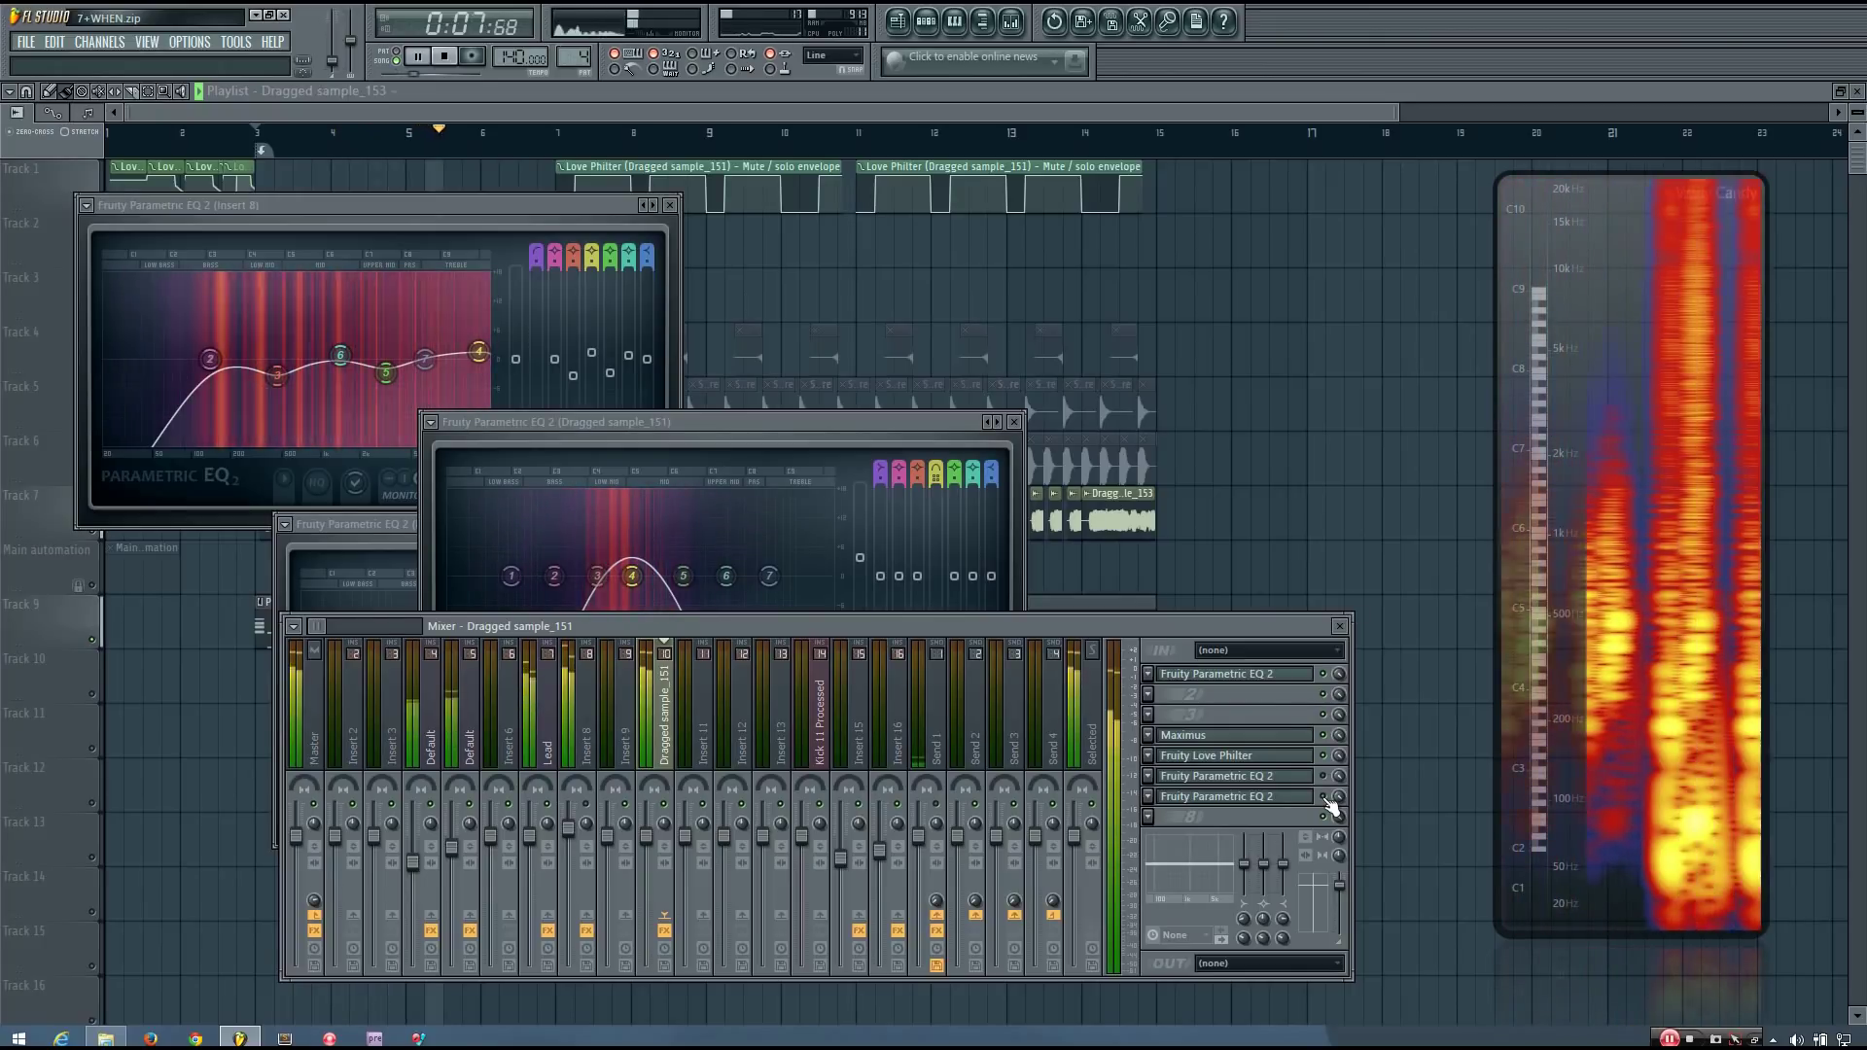
key("space")
left_click_drag(878, 427, 976, 287)
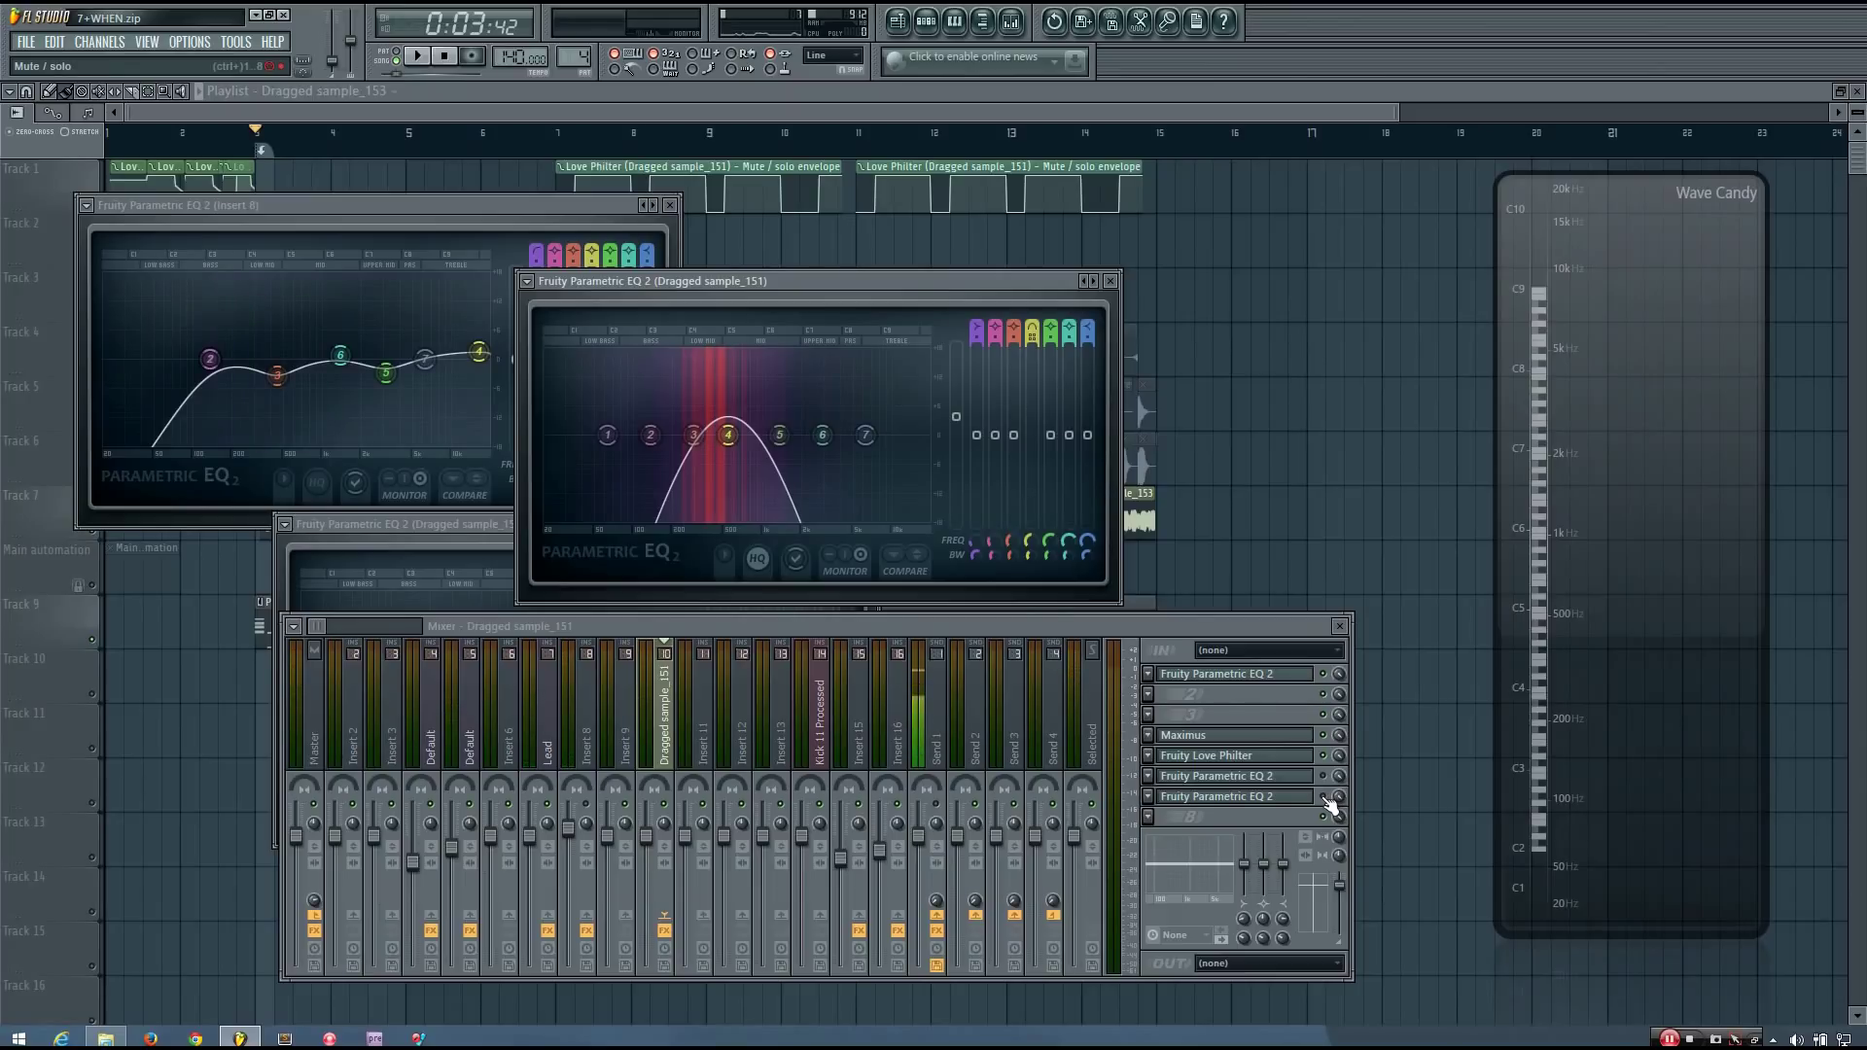
Play the drop with the slot 7 EQ on Dragged sample_151 bypassed, and re-enable the EQ during playback.
key("space")
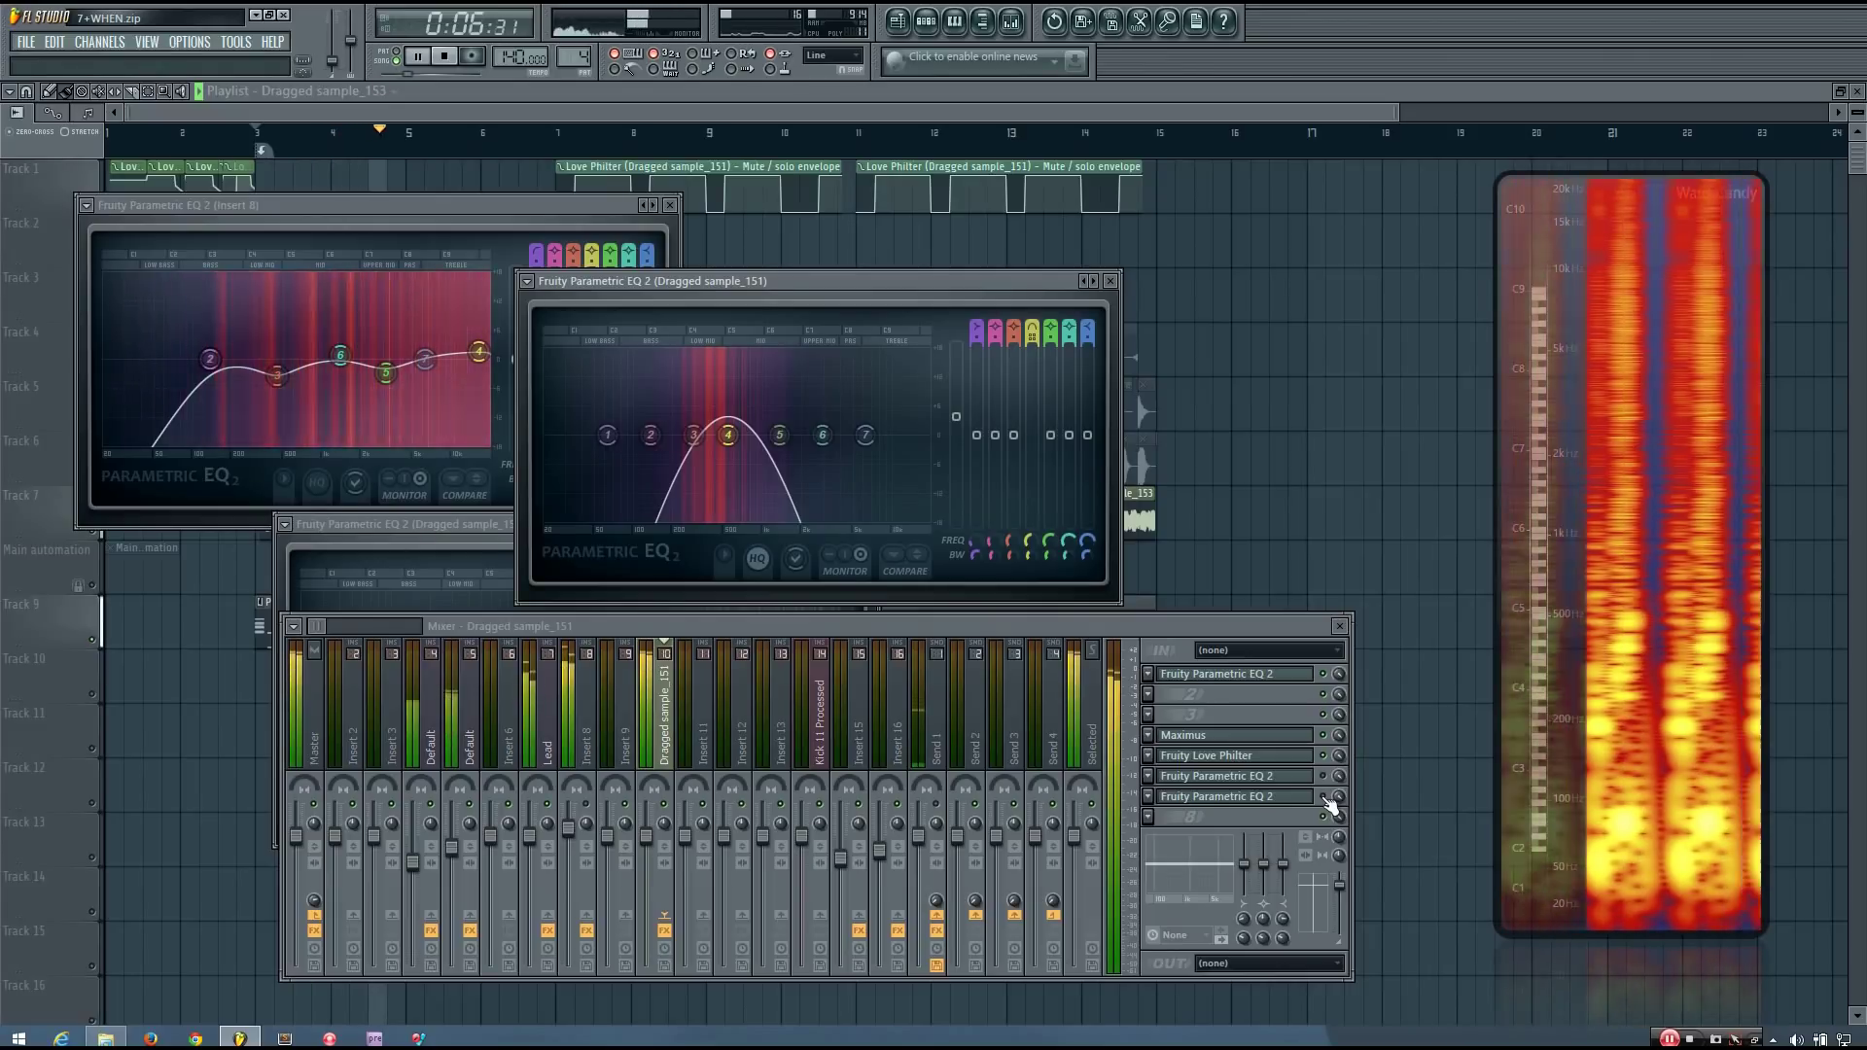
key("space")
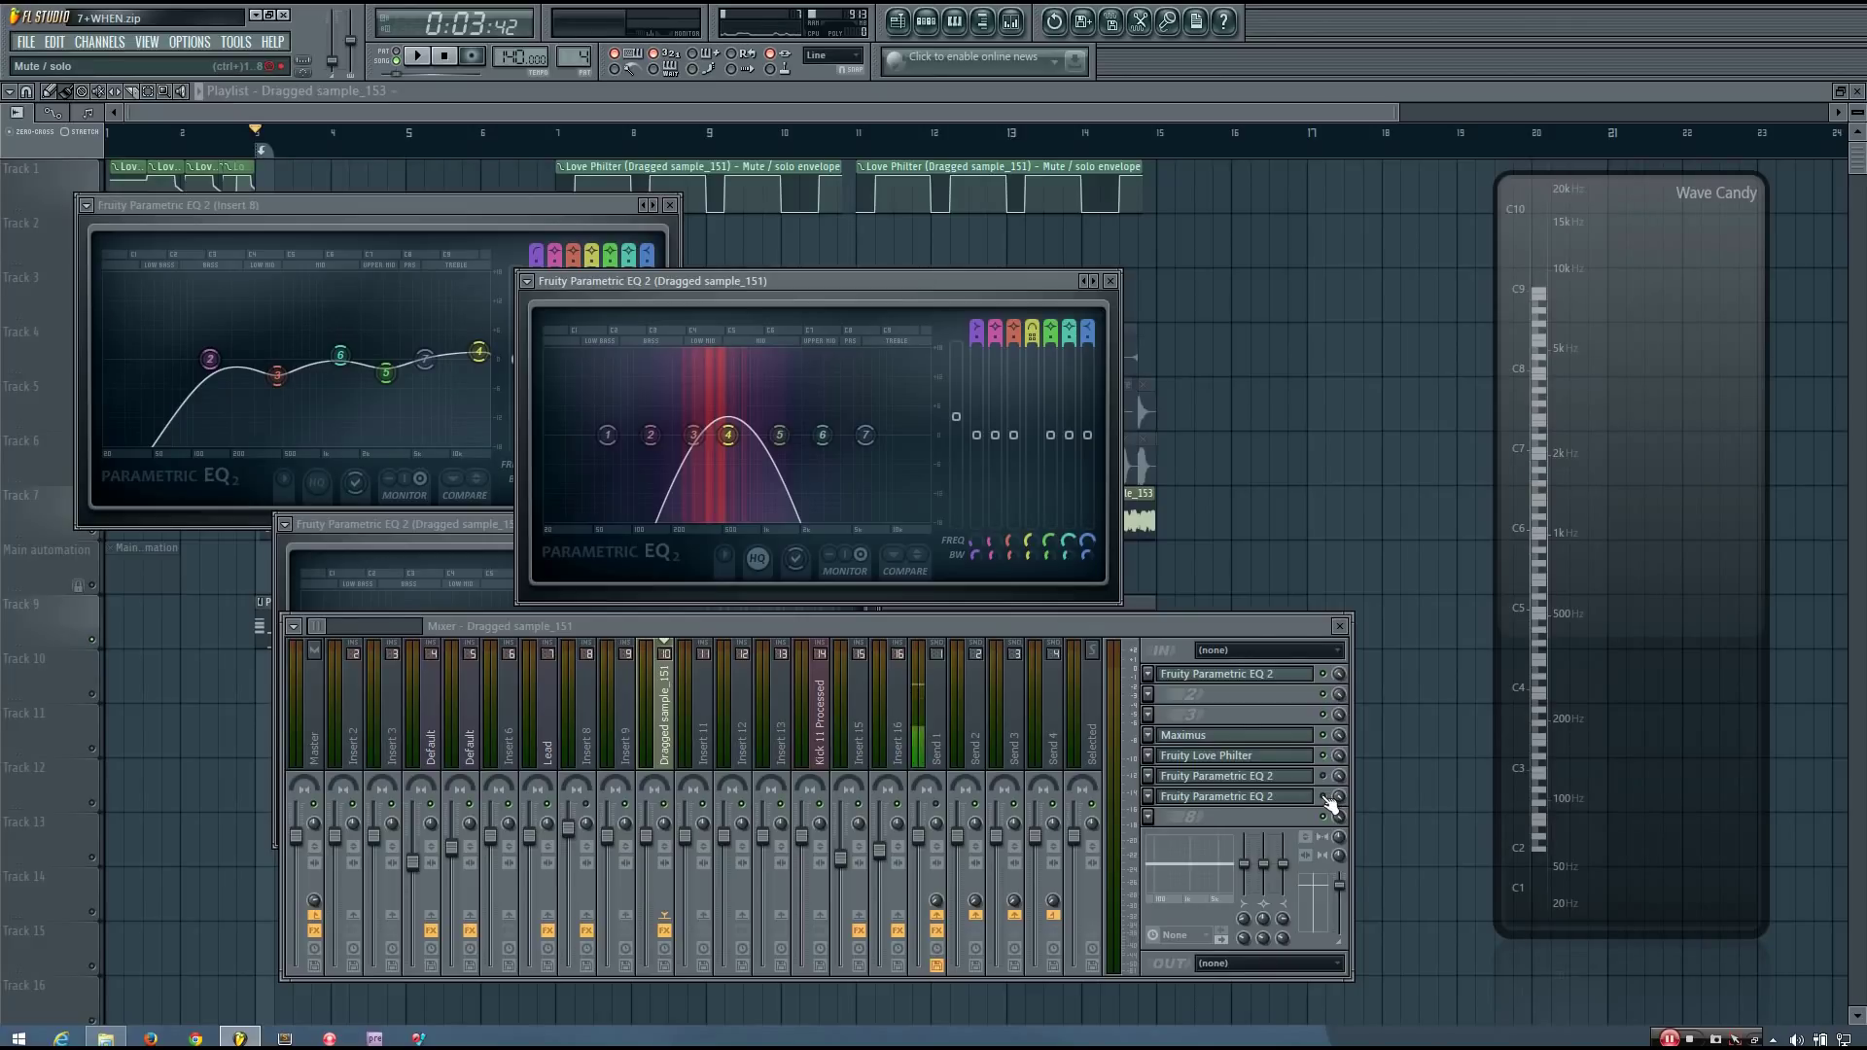
key("space")
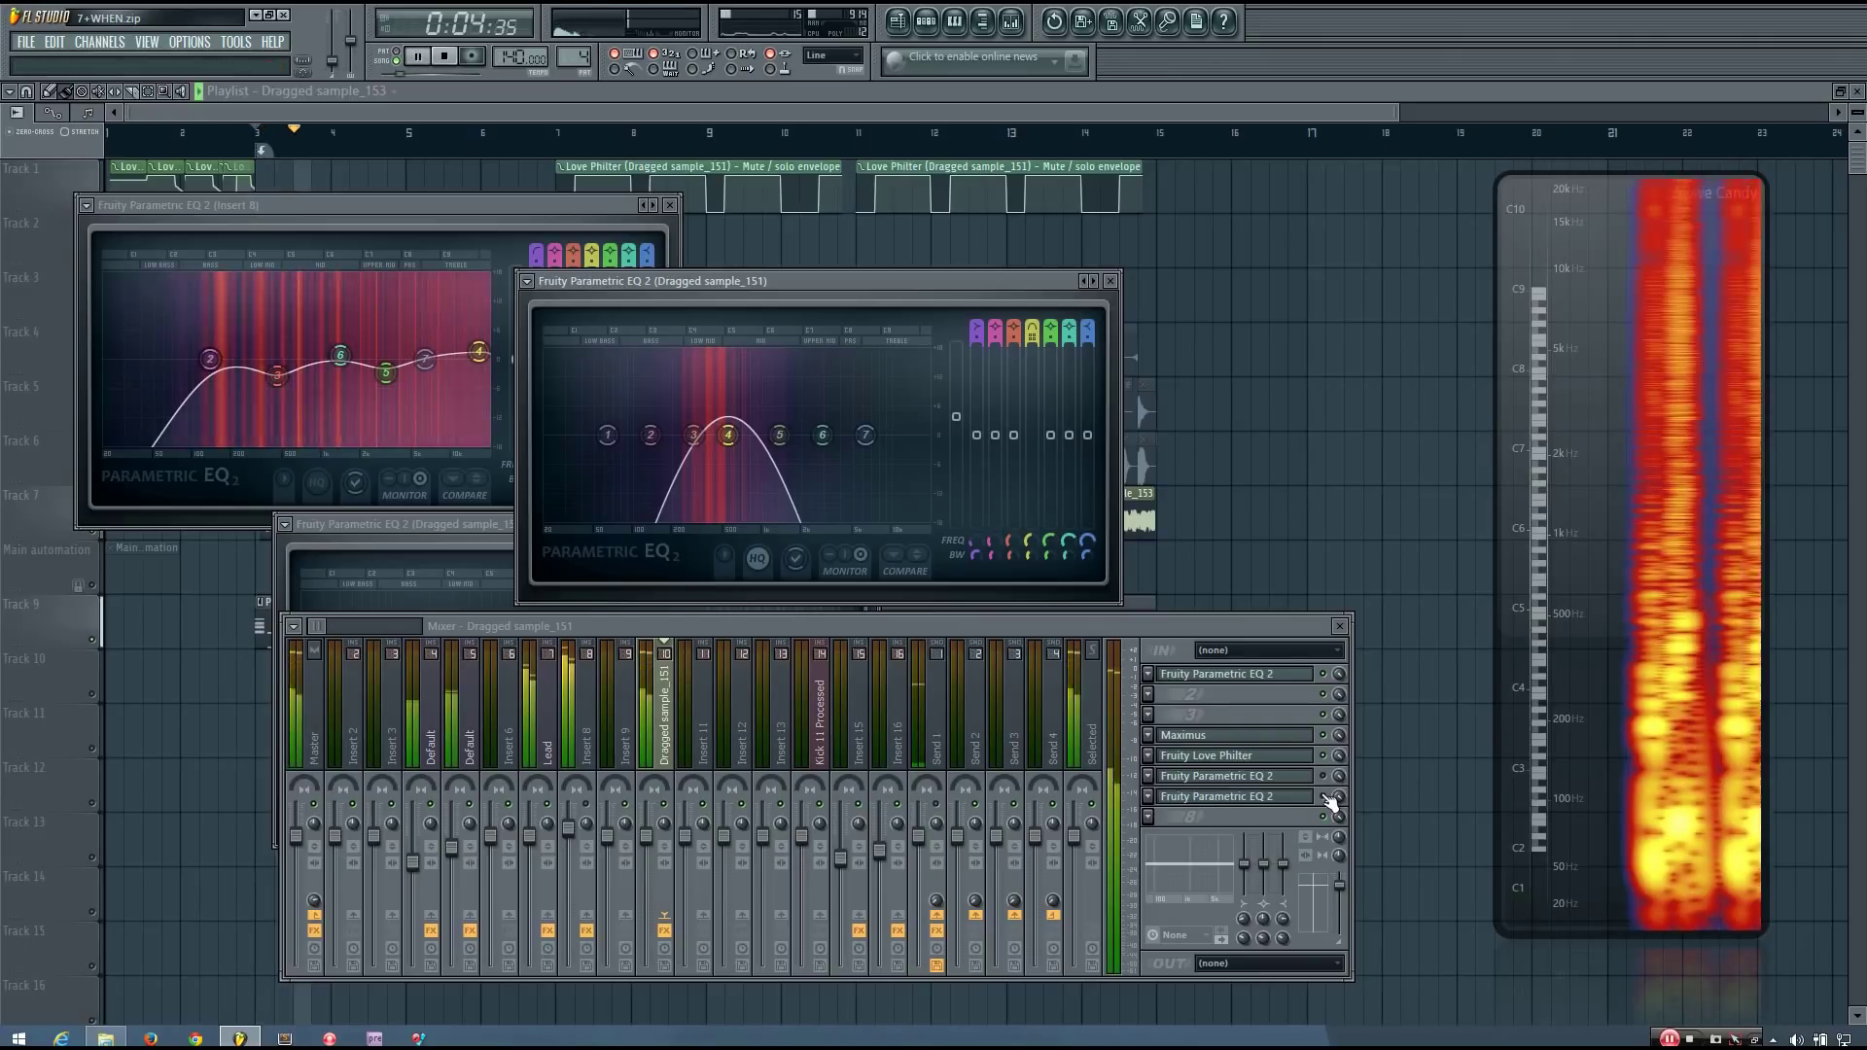
left_click(1323, 796)
Fine-tune band 4's frequency around the low mids, between bands 3 and 5, auditioning the drop after each adjustment.
left_click_drag(728, 435, 716, 436)
key("space")
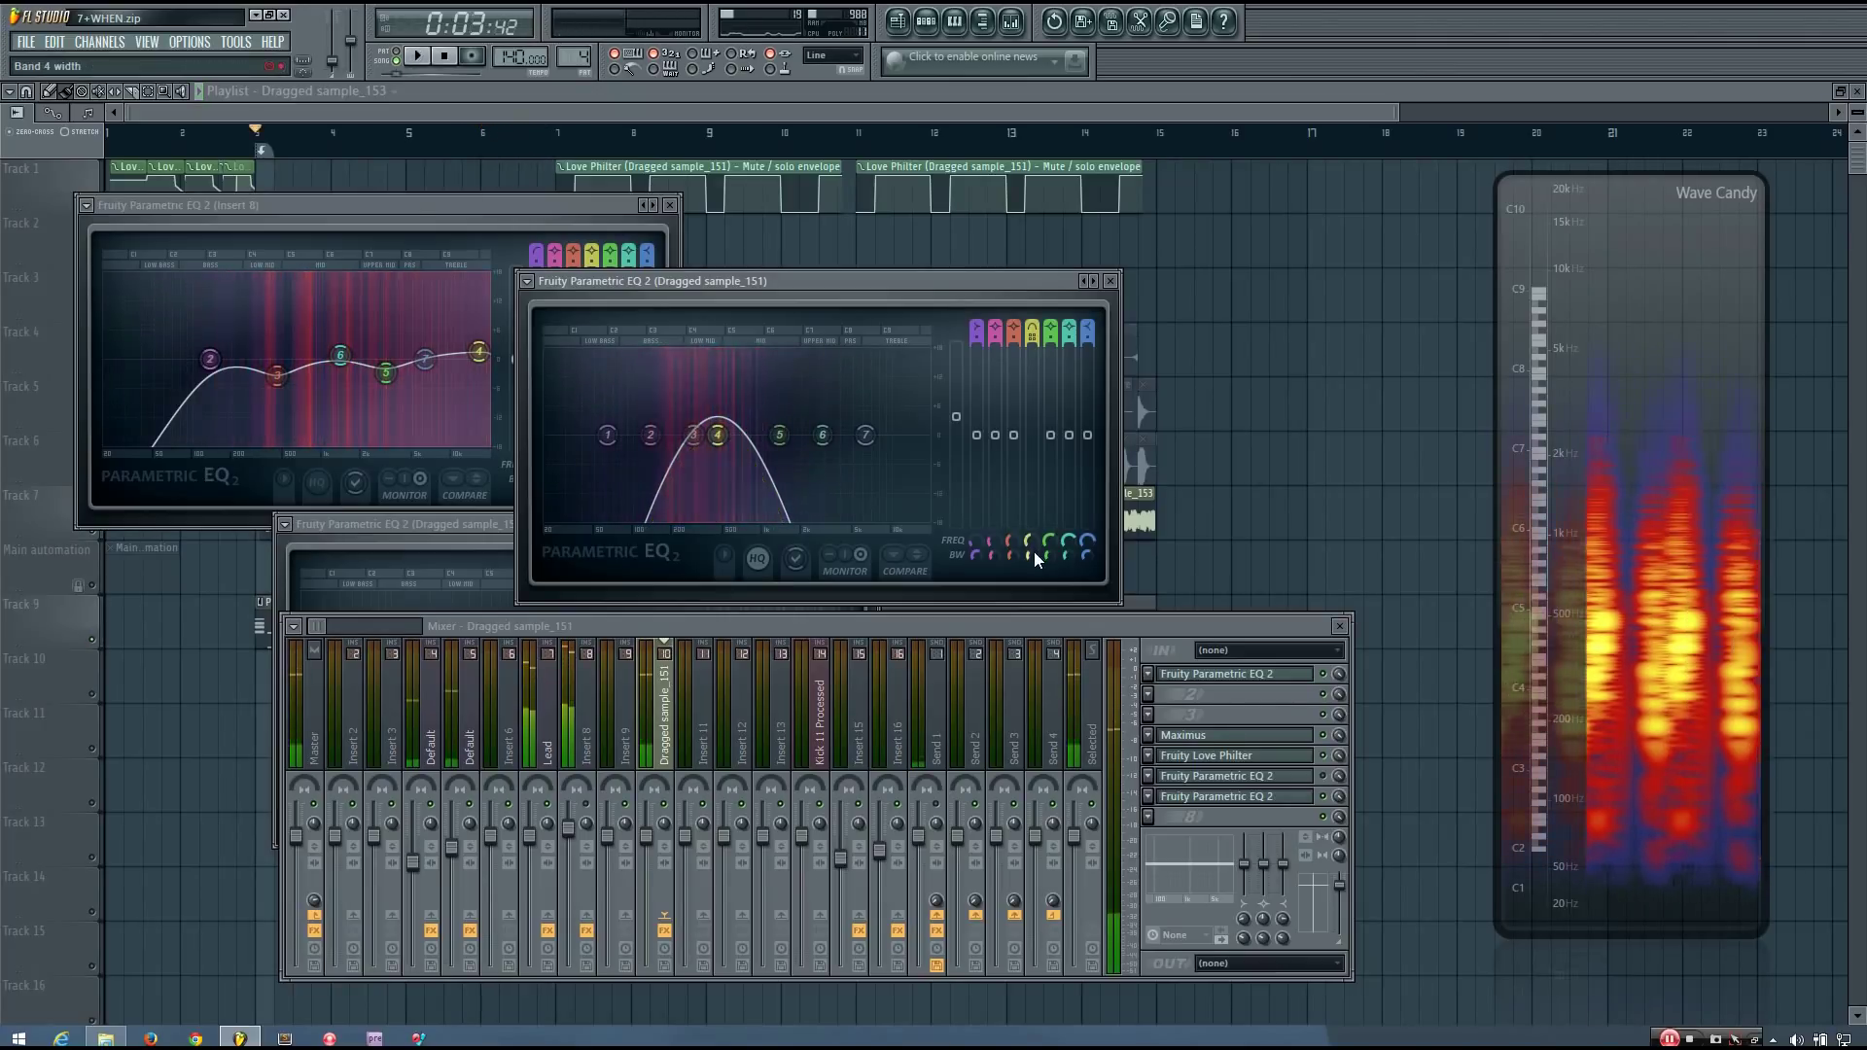
key("space")
left_click_drag(718, 435, 735, 435)
key("space")
key("space")
left_click_drag(1028, 538, 1027, 548)
key("space")
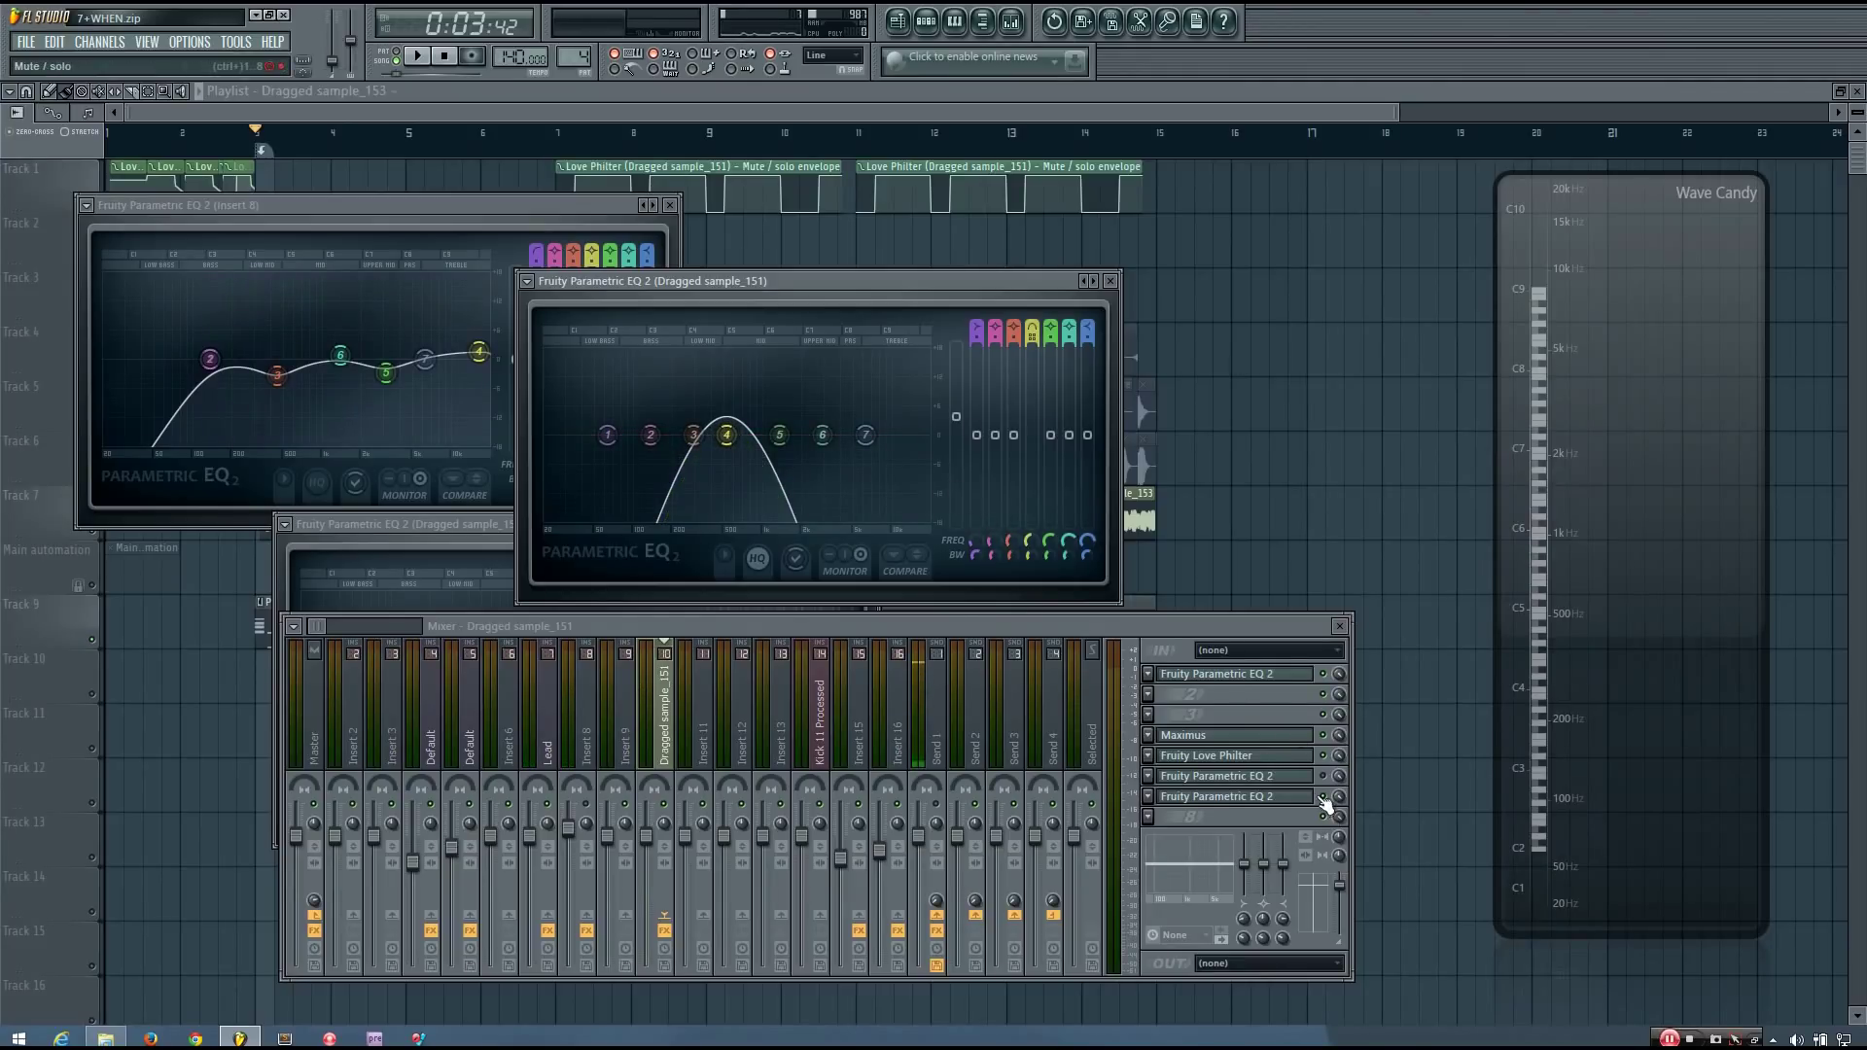
key("space")
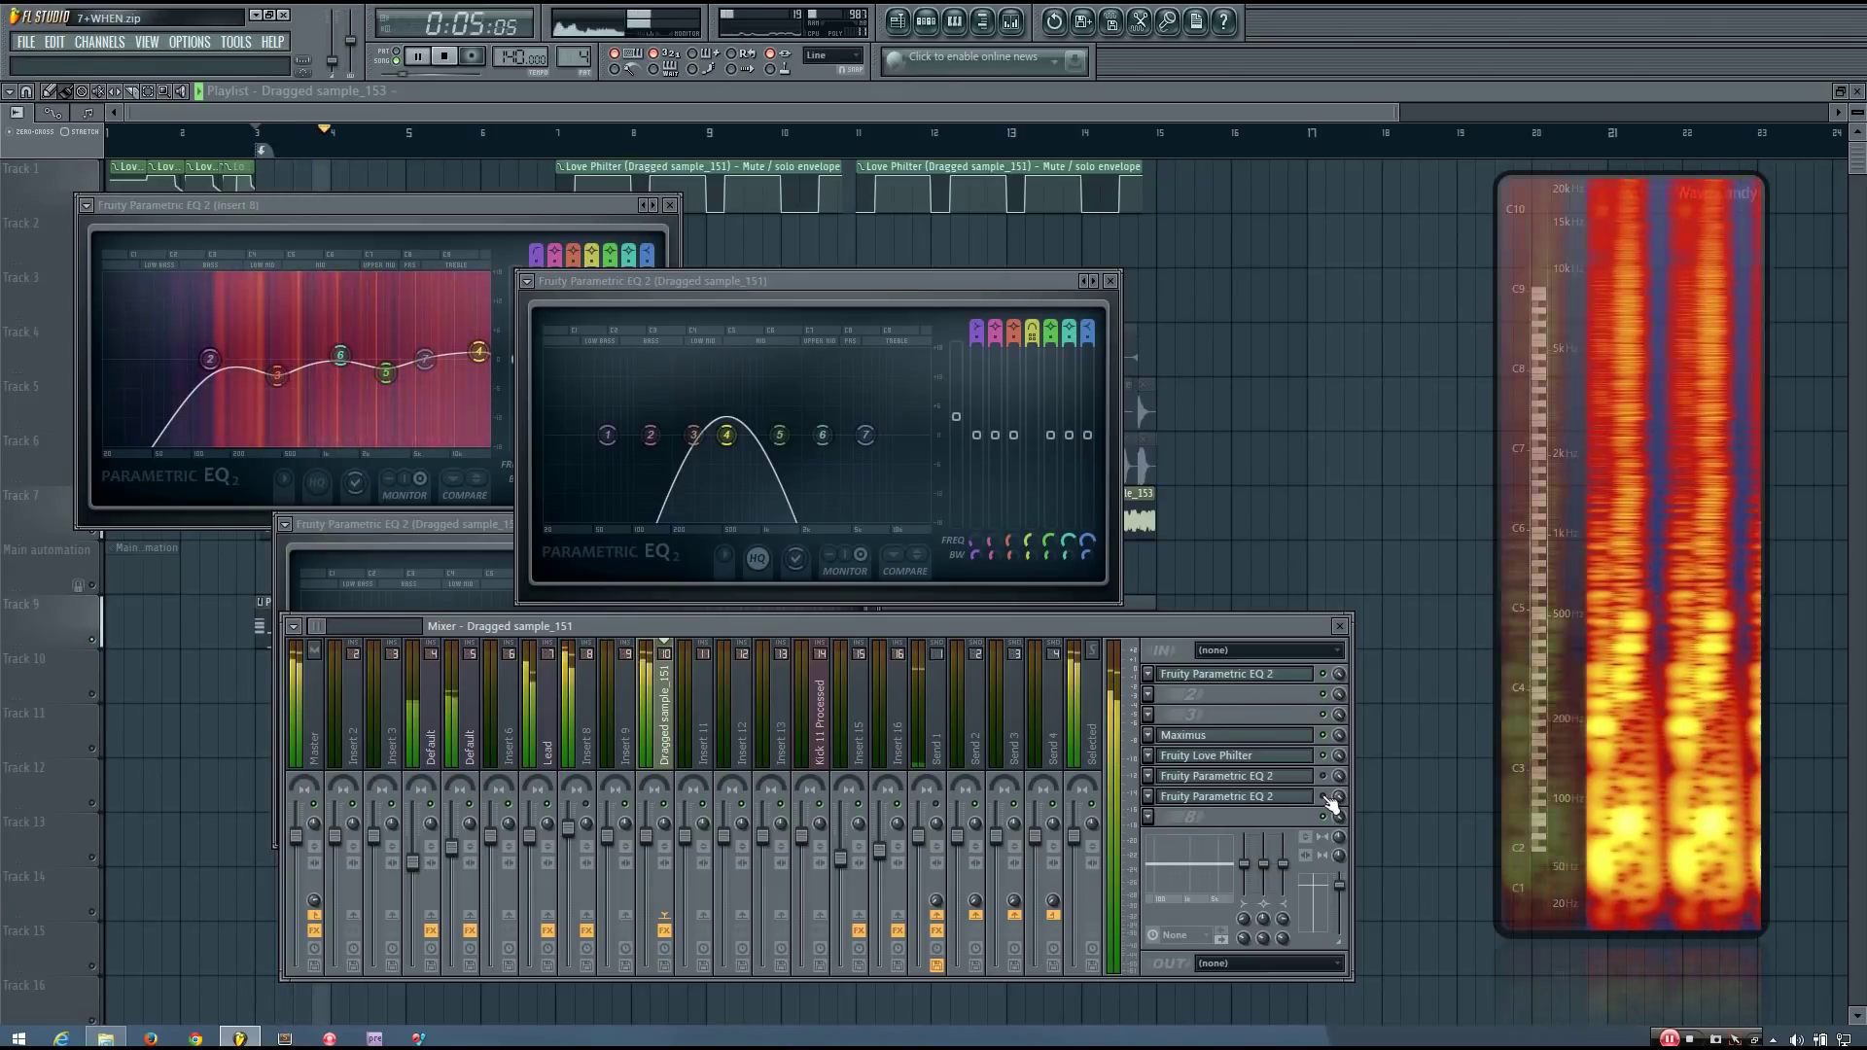
key("space")
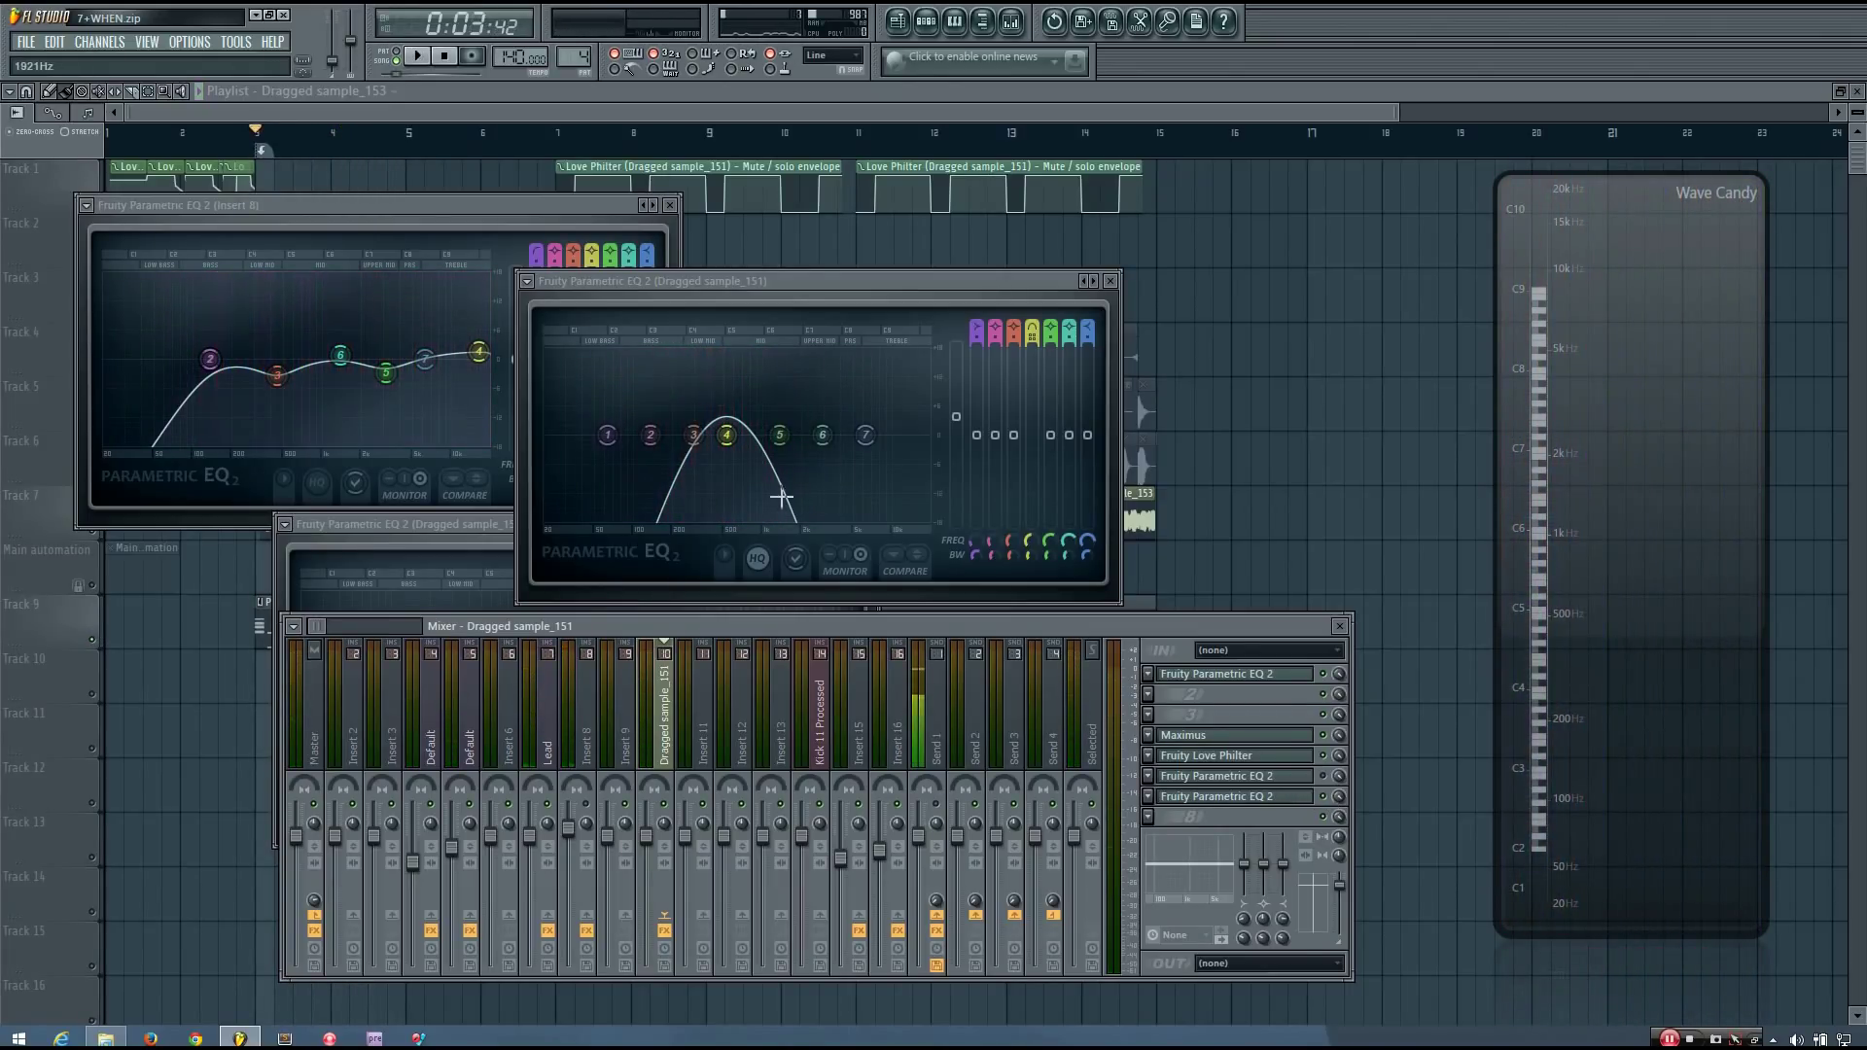
Copy band 4's frequency from the Dragged sample_151 EQ and paste it (47%) onto band 3's frequency in the Insert 8 EQ.
left_click_drag(440, 206, 447, 201)
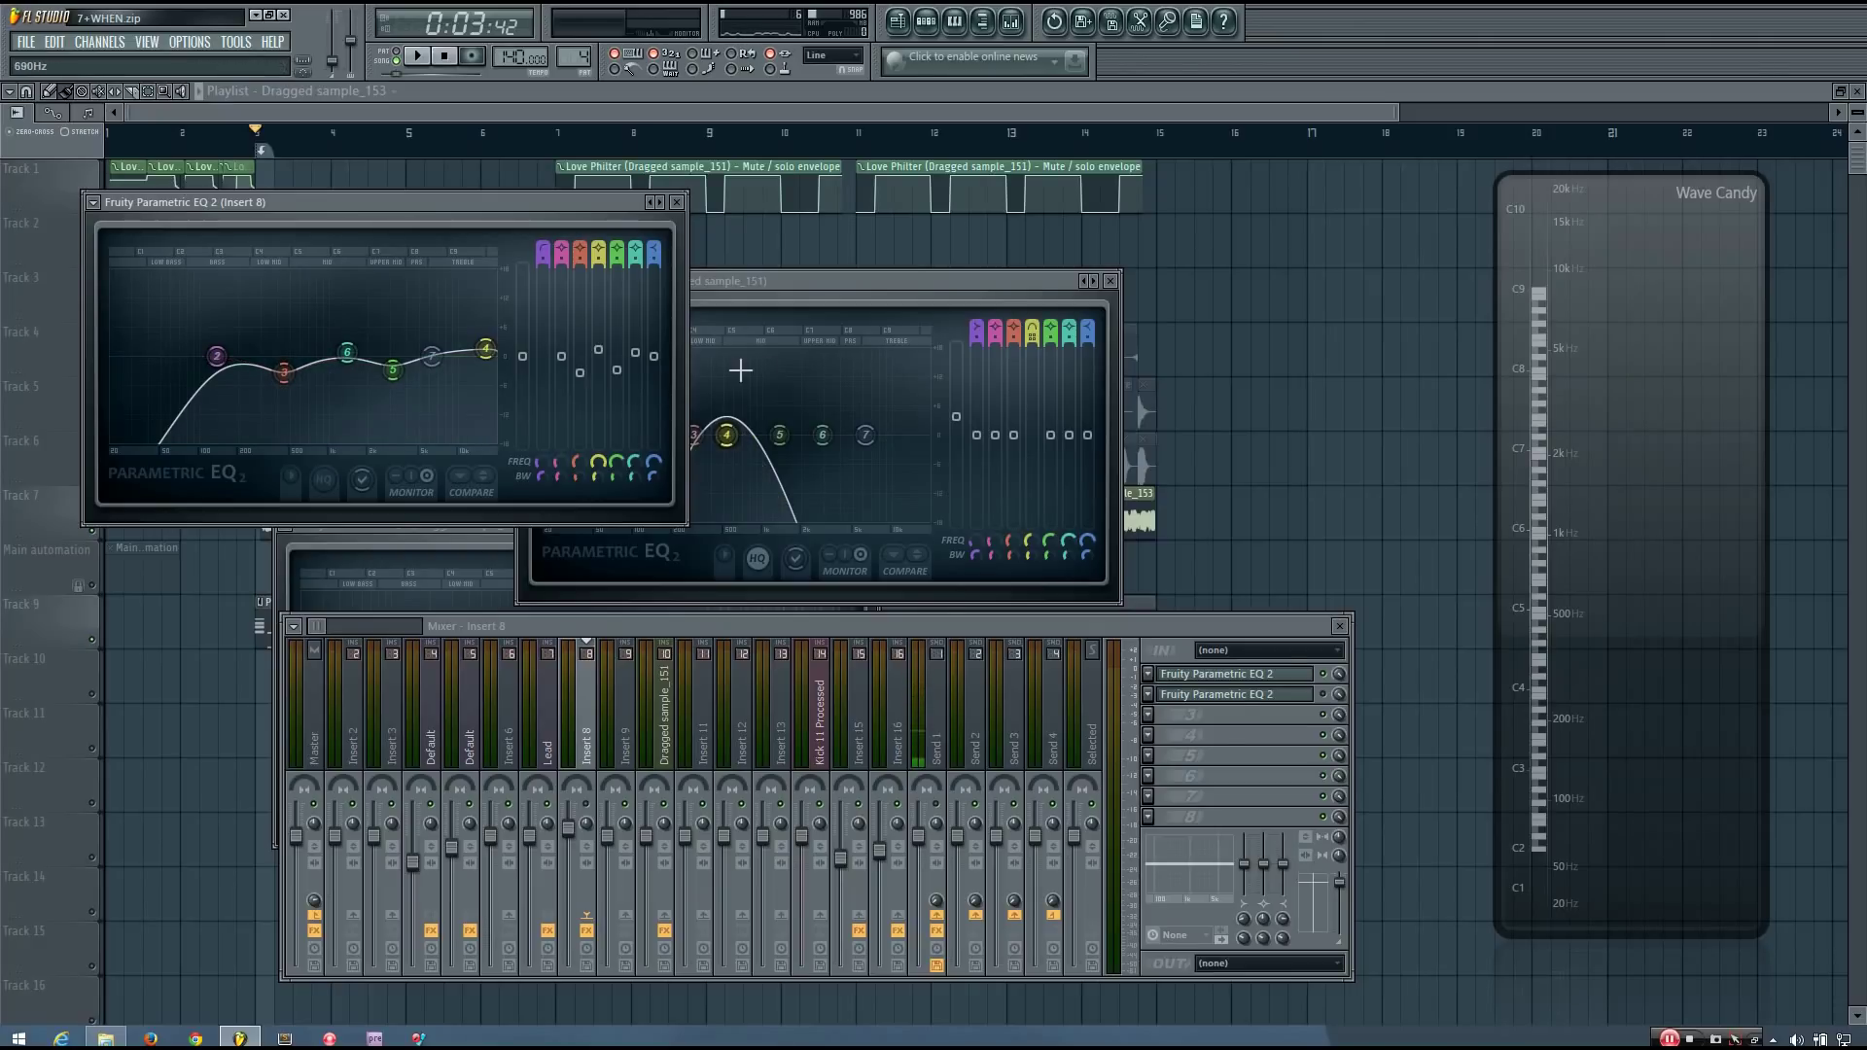
left_click_drag(807, 280, 886, 253)
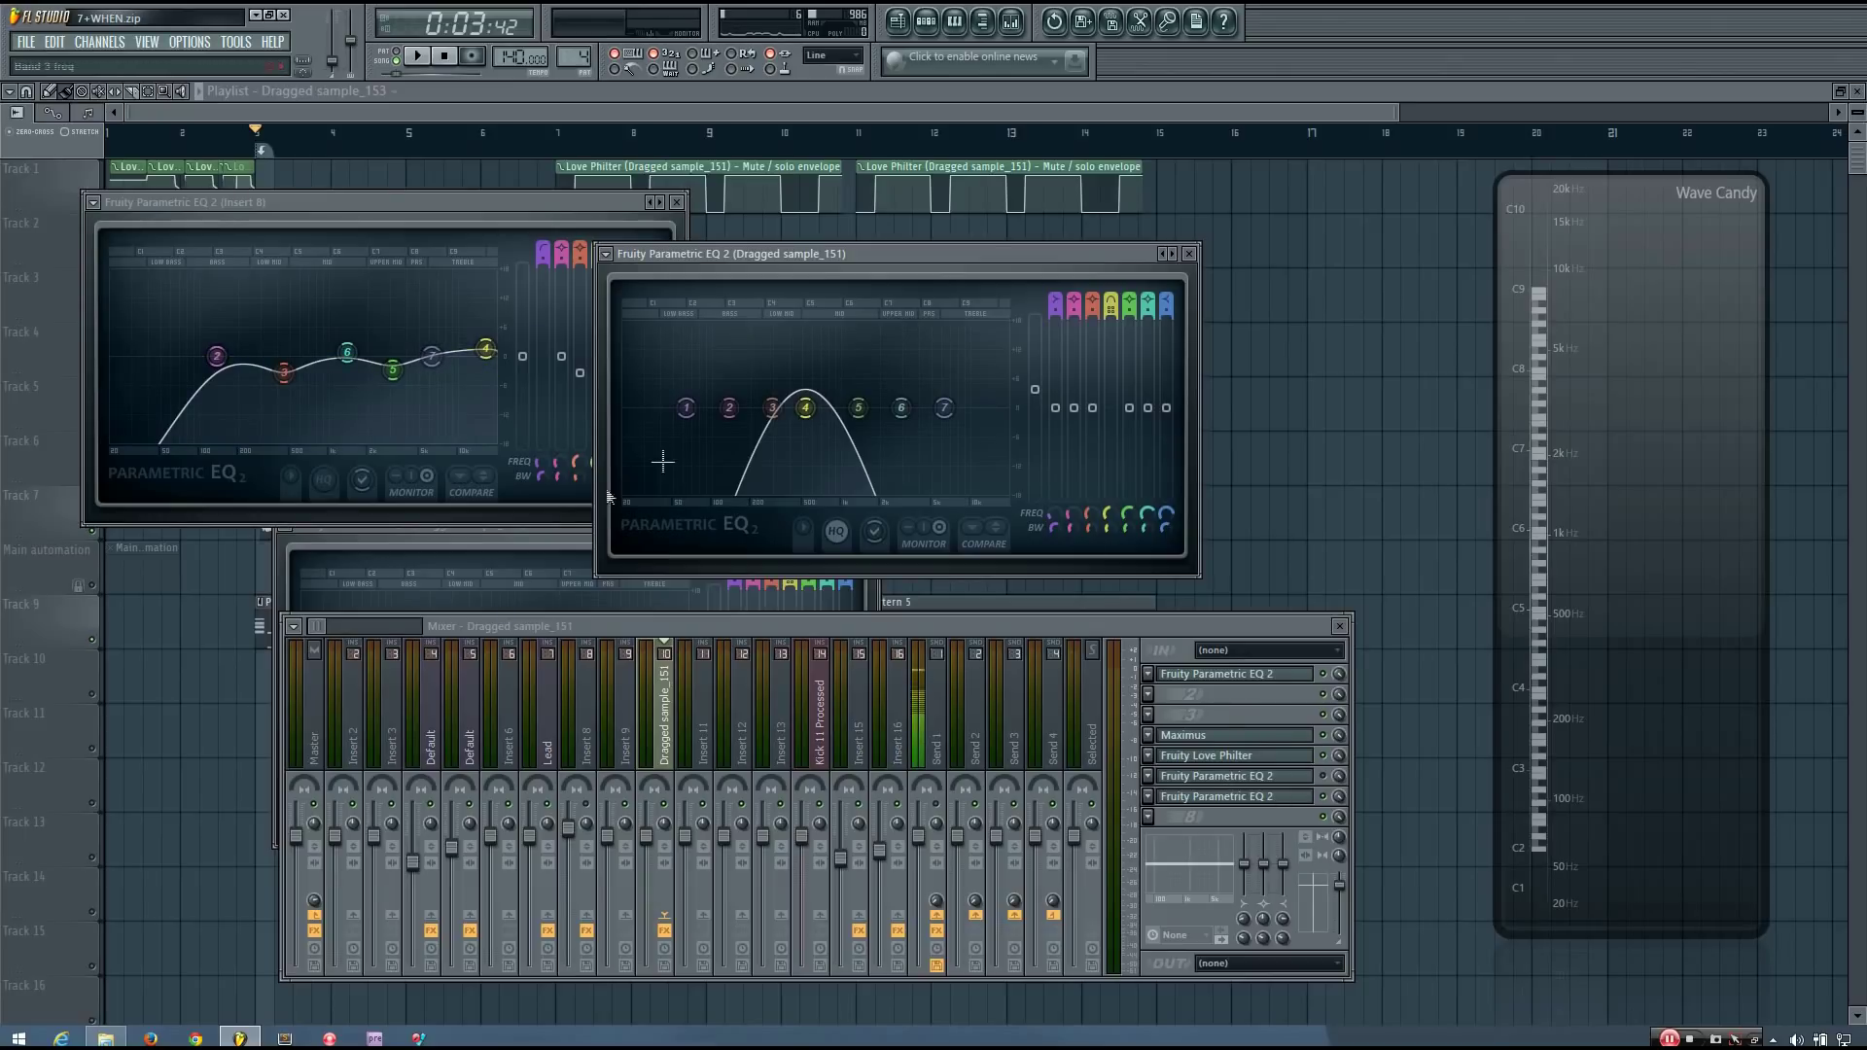
right_click(1108, 515)
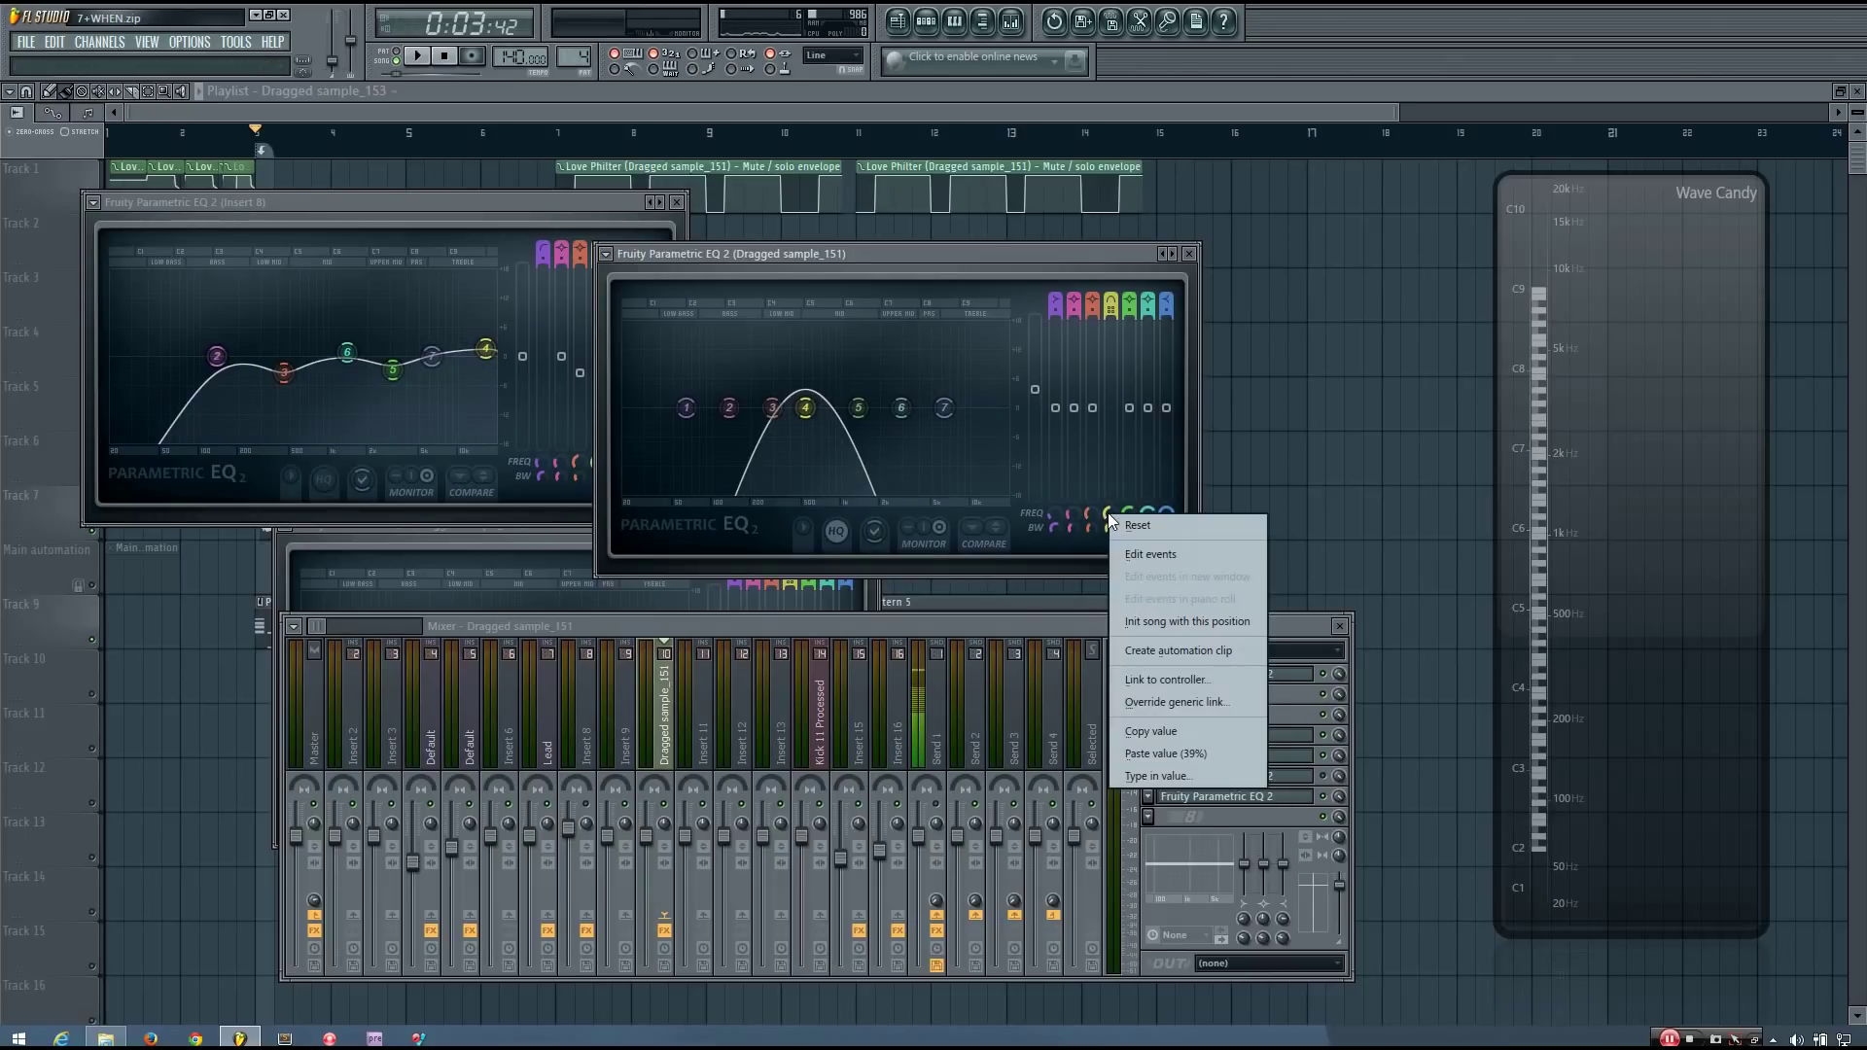
left_click(1180, 732)
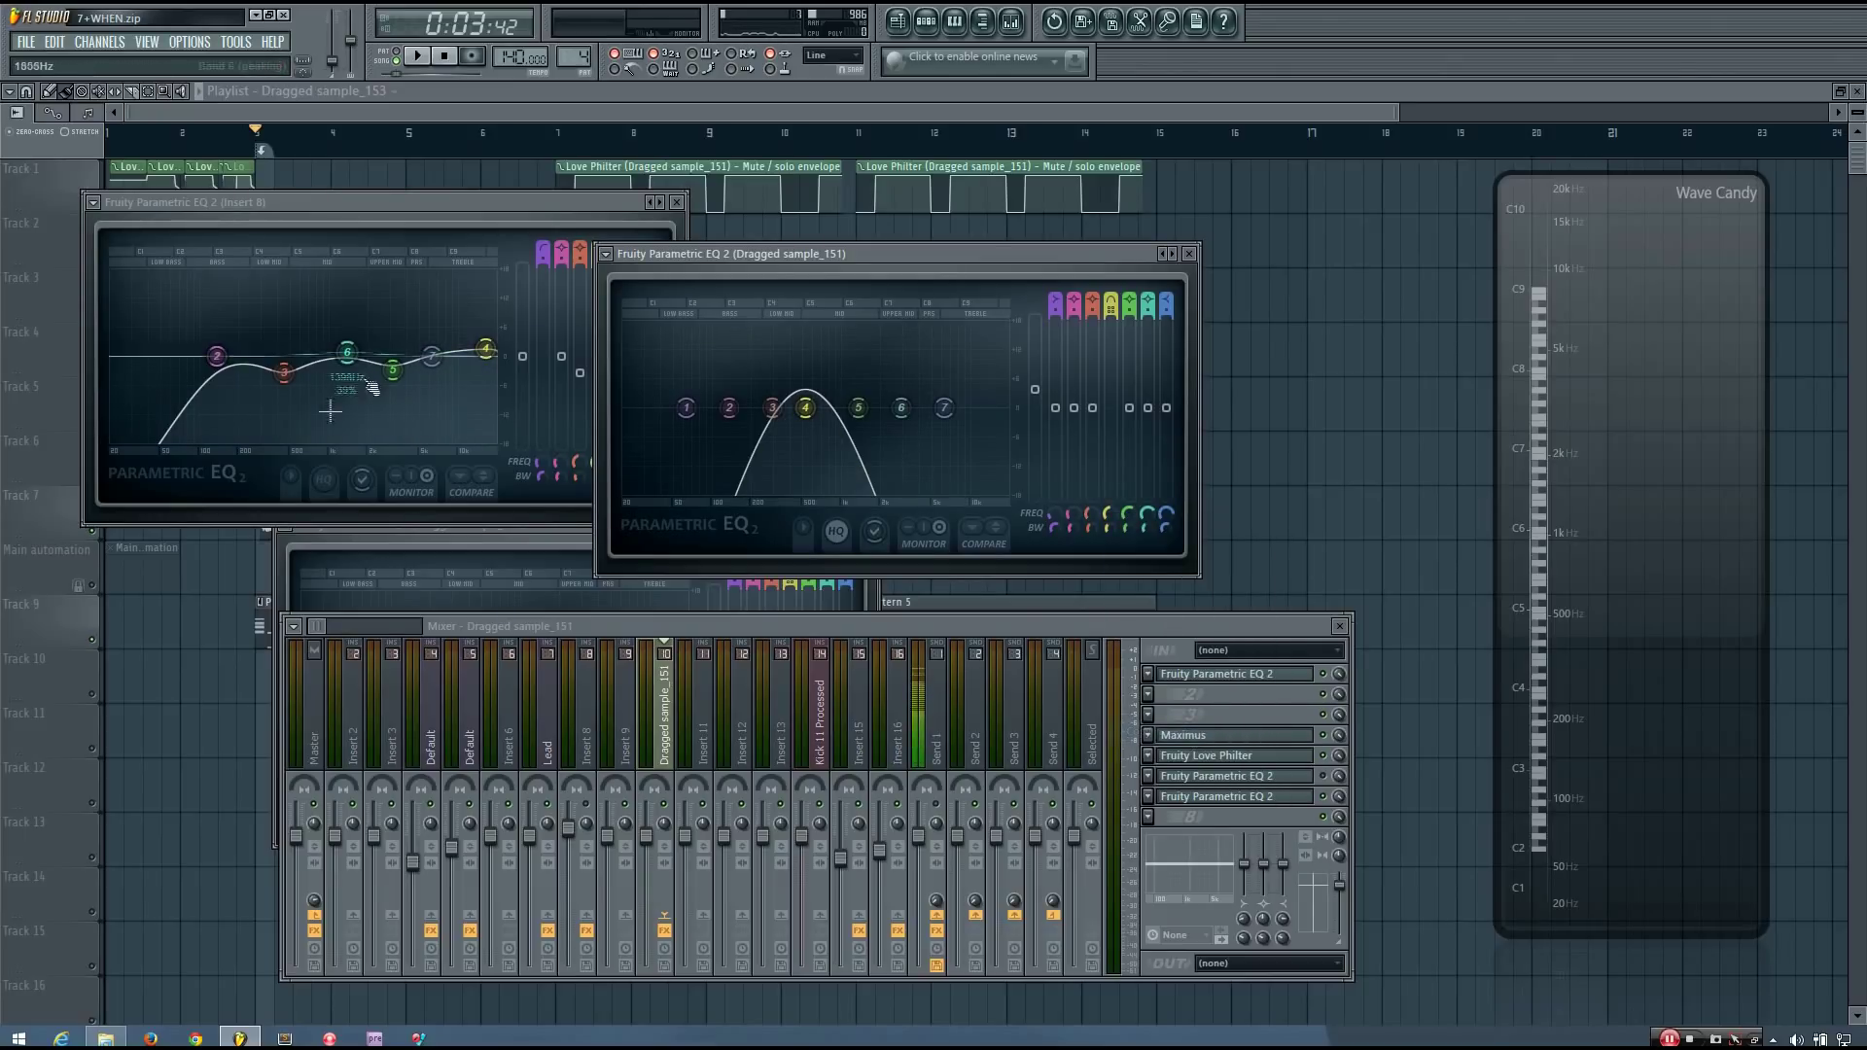
left_click(493, 204)
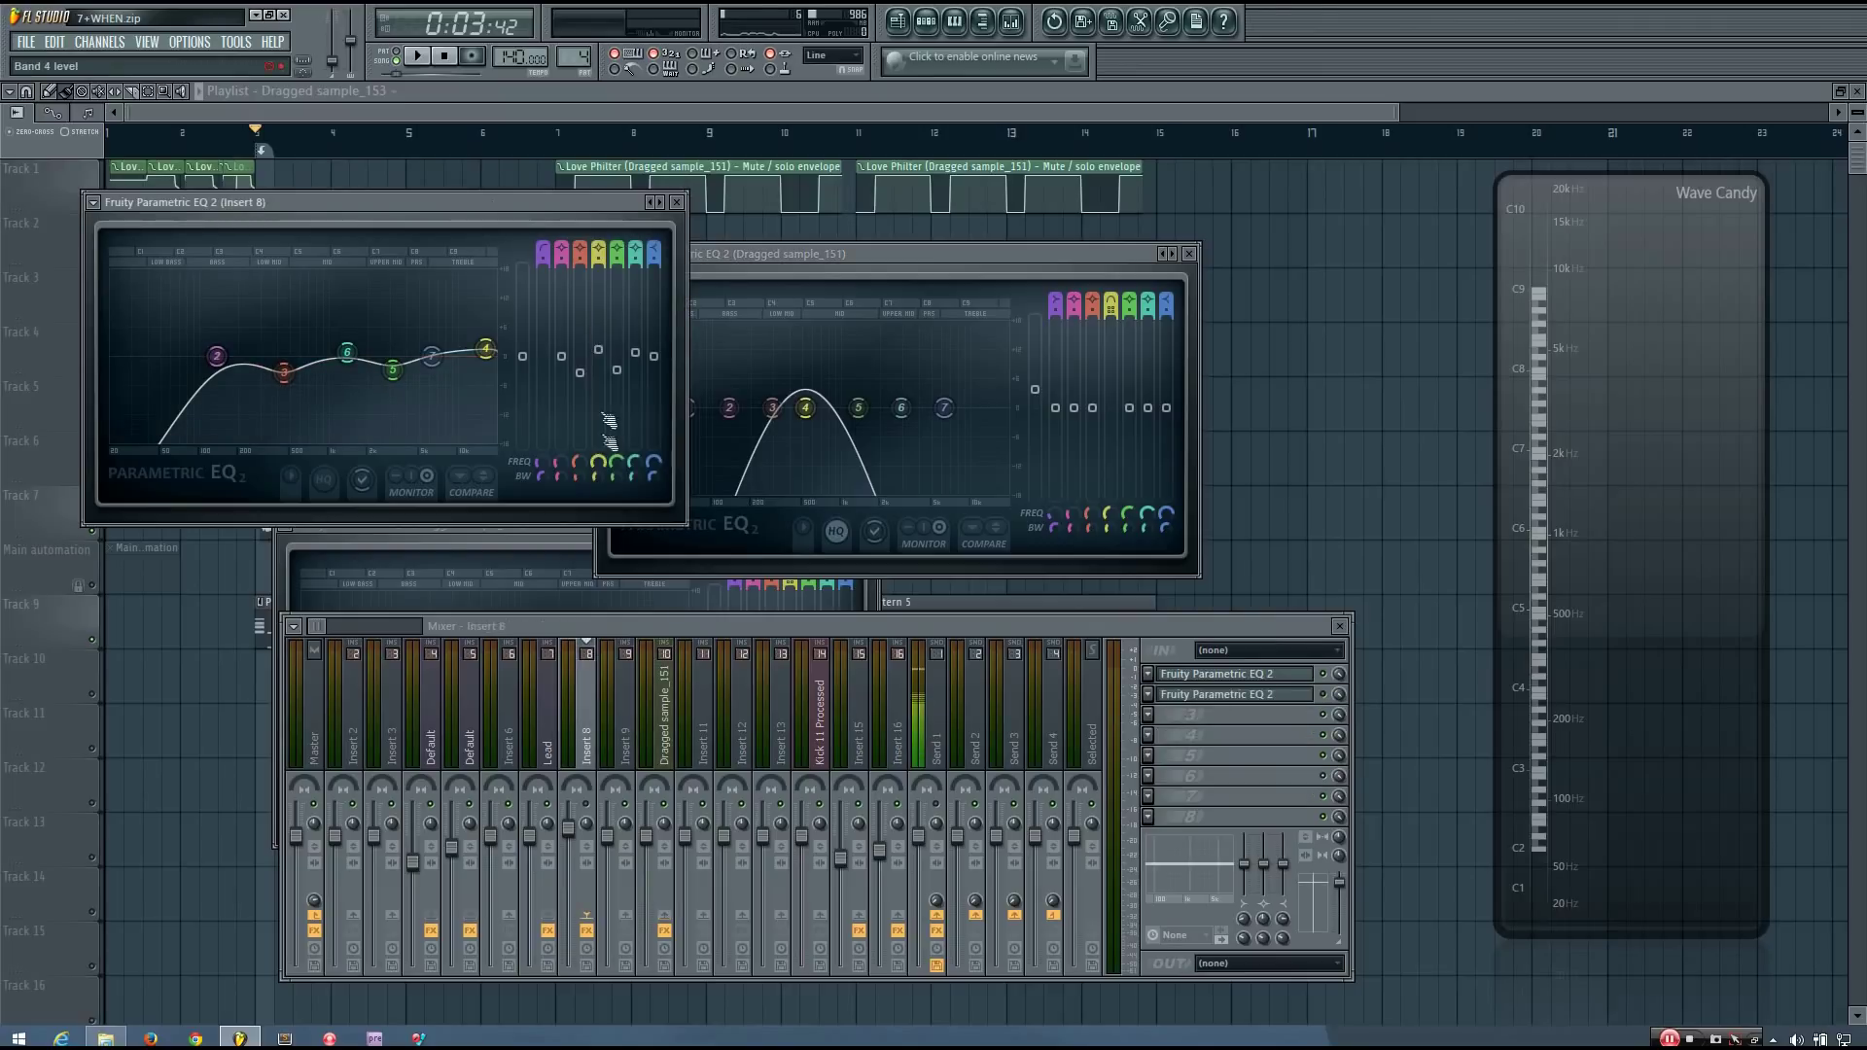
right_click(579, 459)
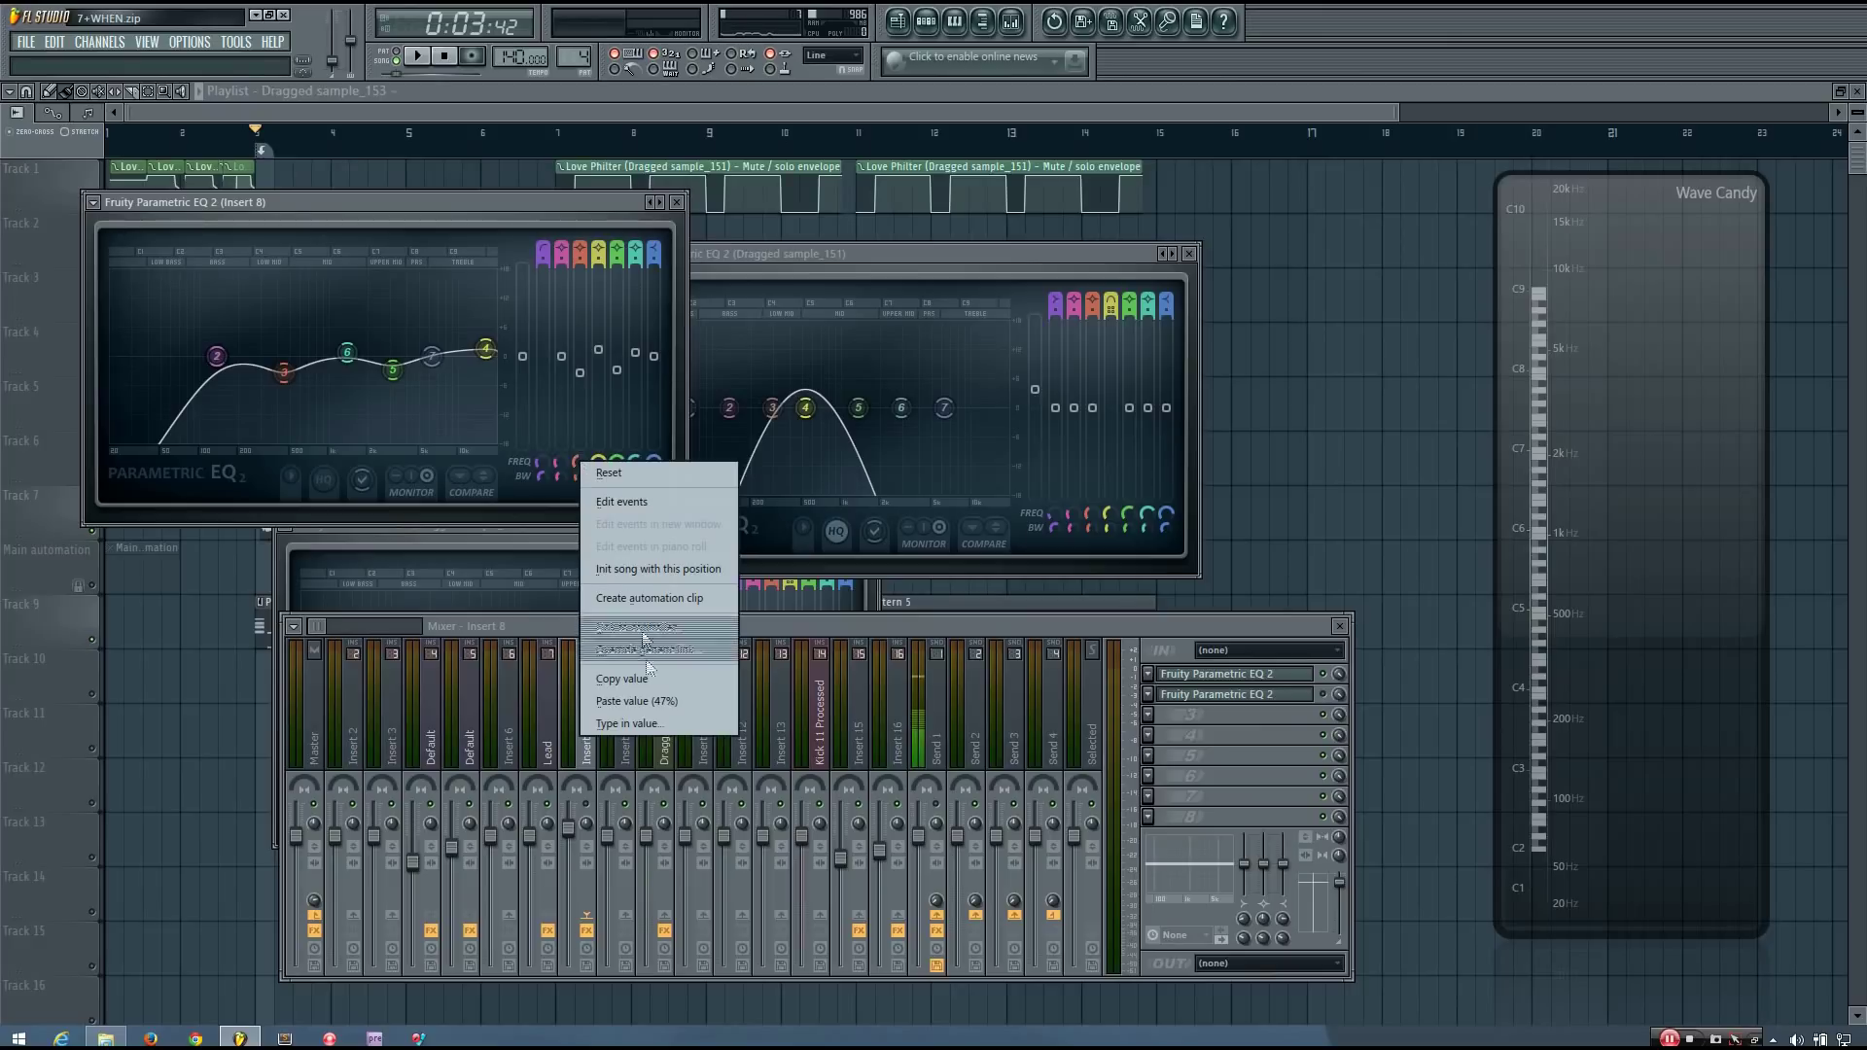
left_click(637, 702)
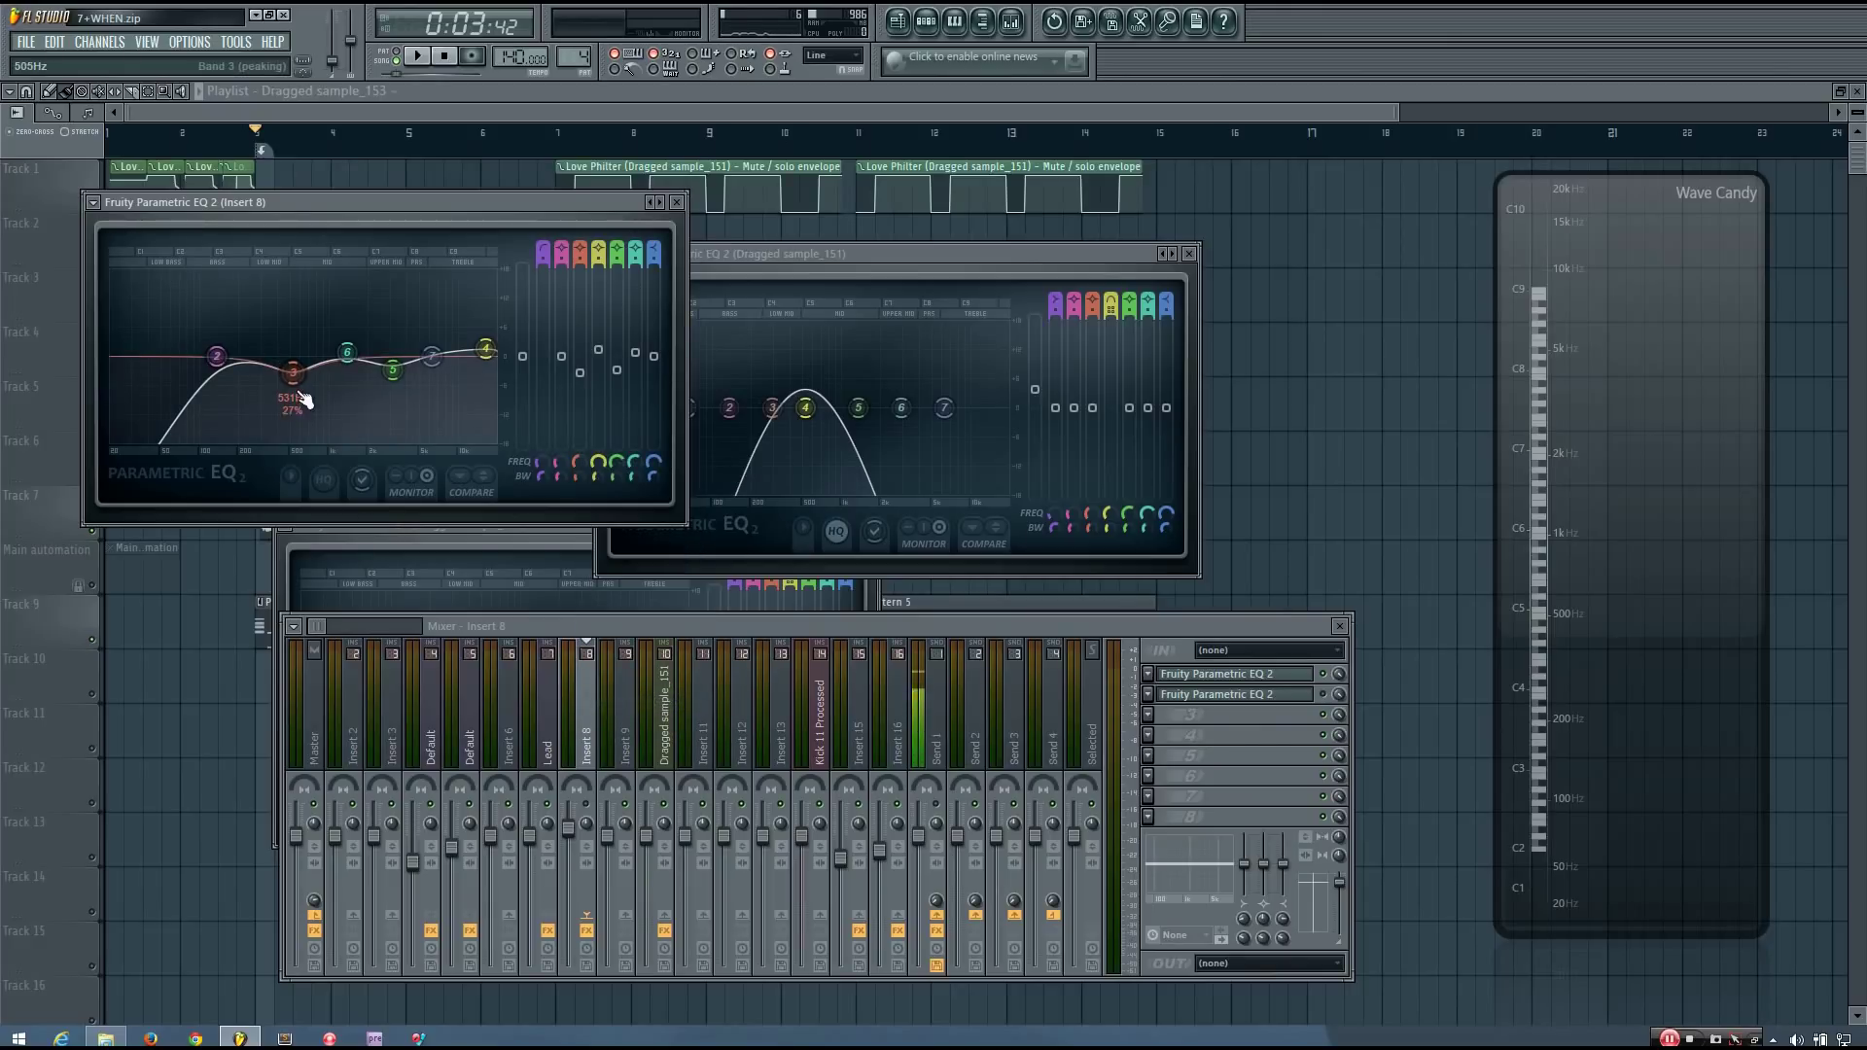
Cut band 3's level in the Insert 8 EQ to its minimum, rearrange the EQ windows, and audition the drop.
left_click_drag(947, 252, 1070, 241)
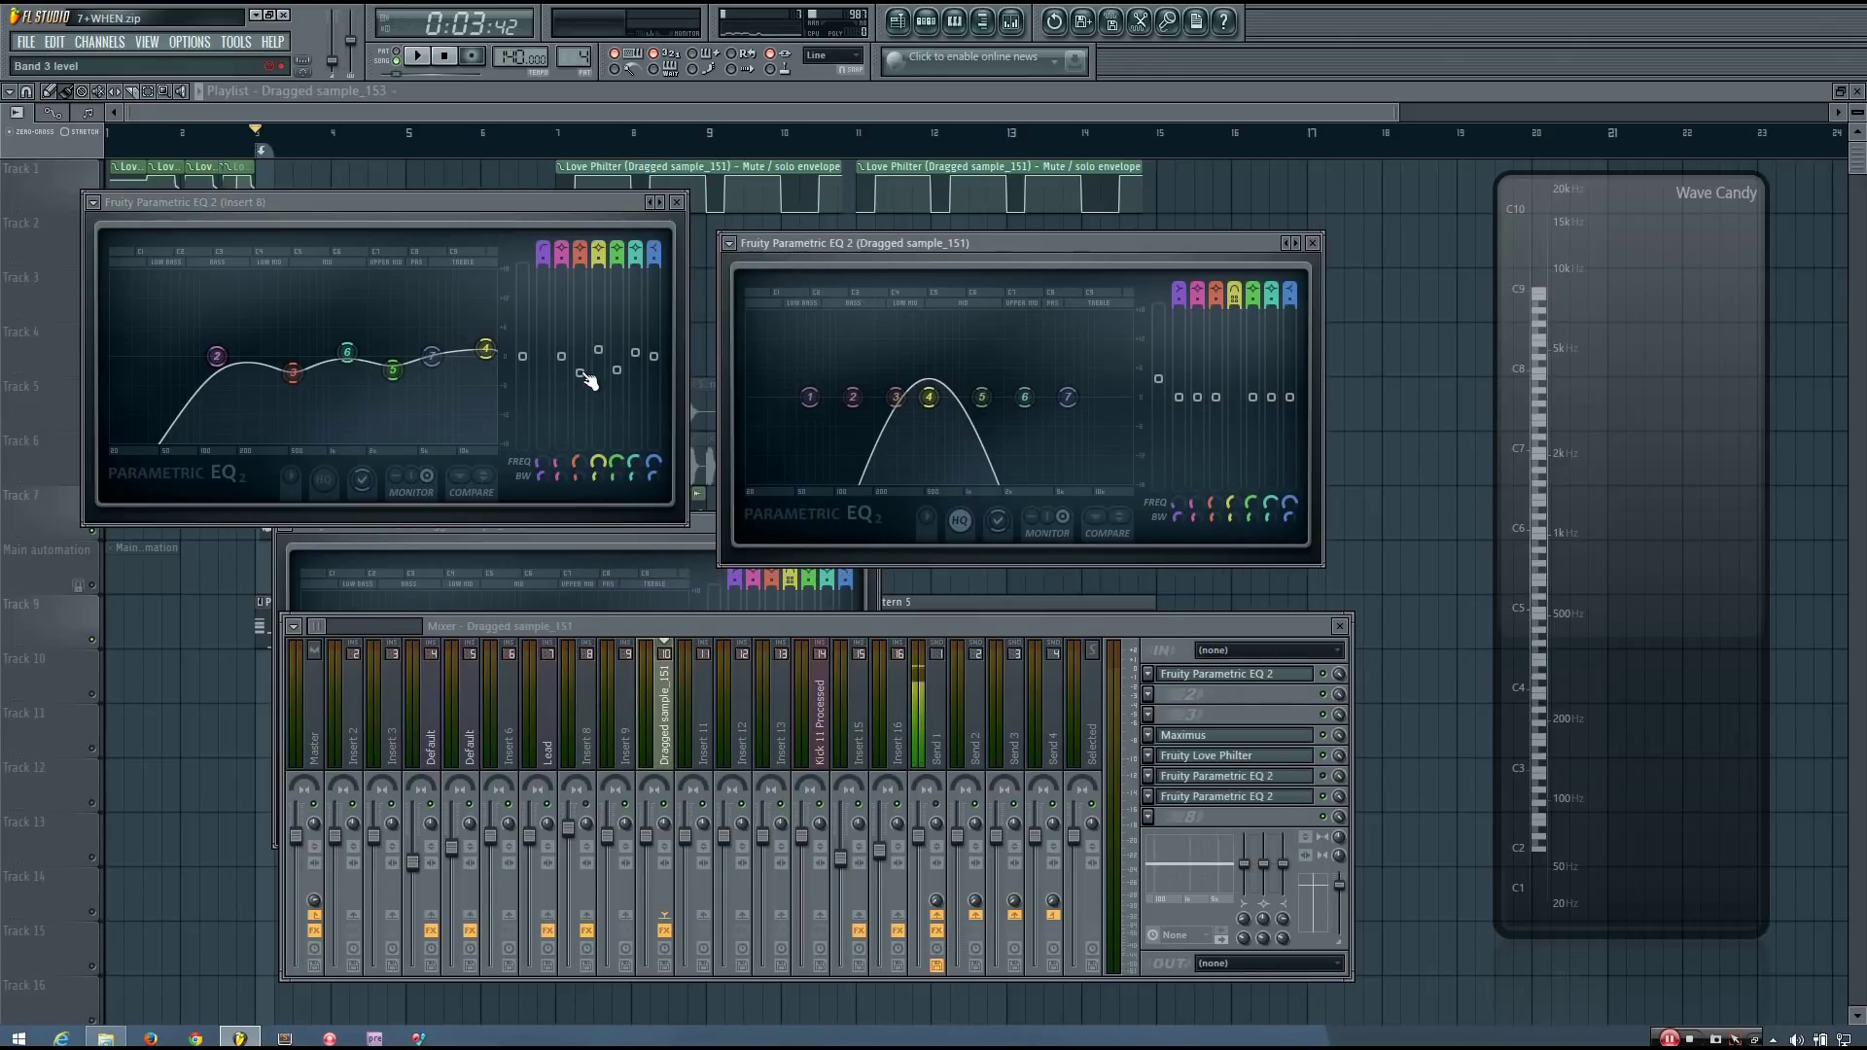
left_click_drag(581, 374, 581, 444)
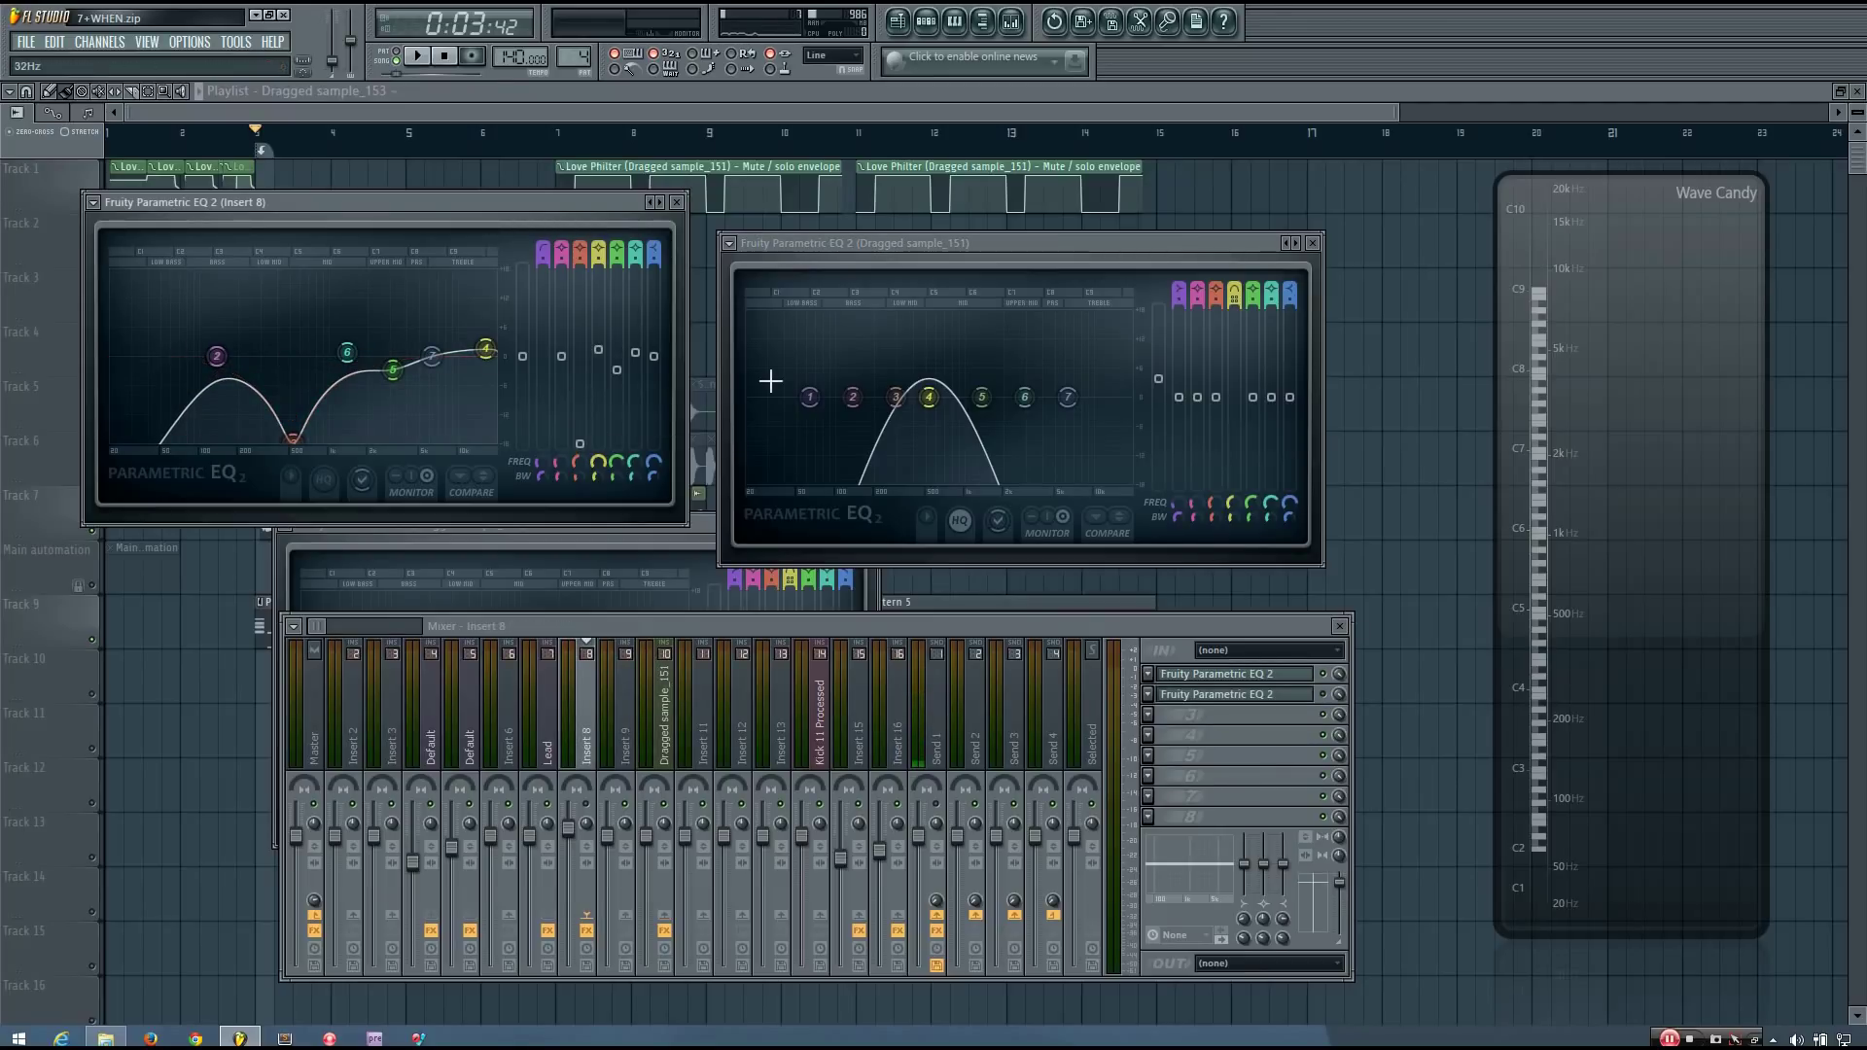
left_click_drag(898, 238, 908, 252)
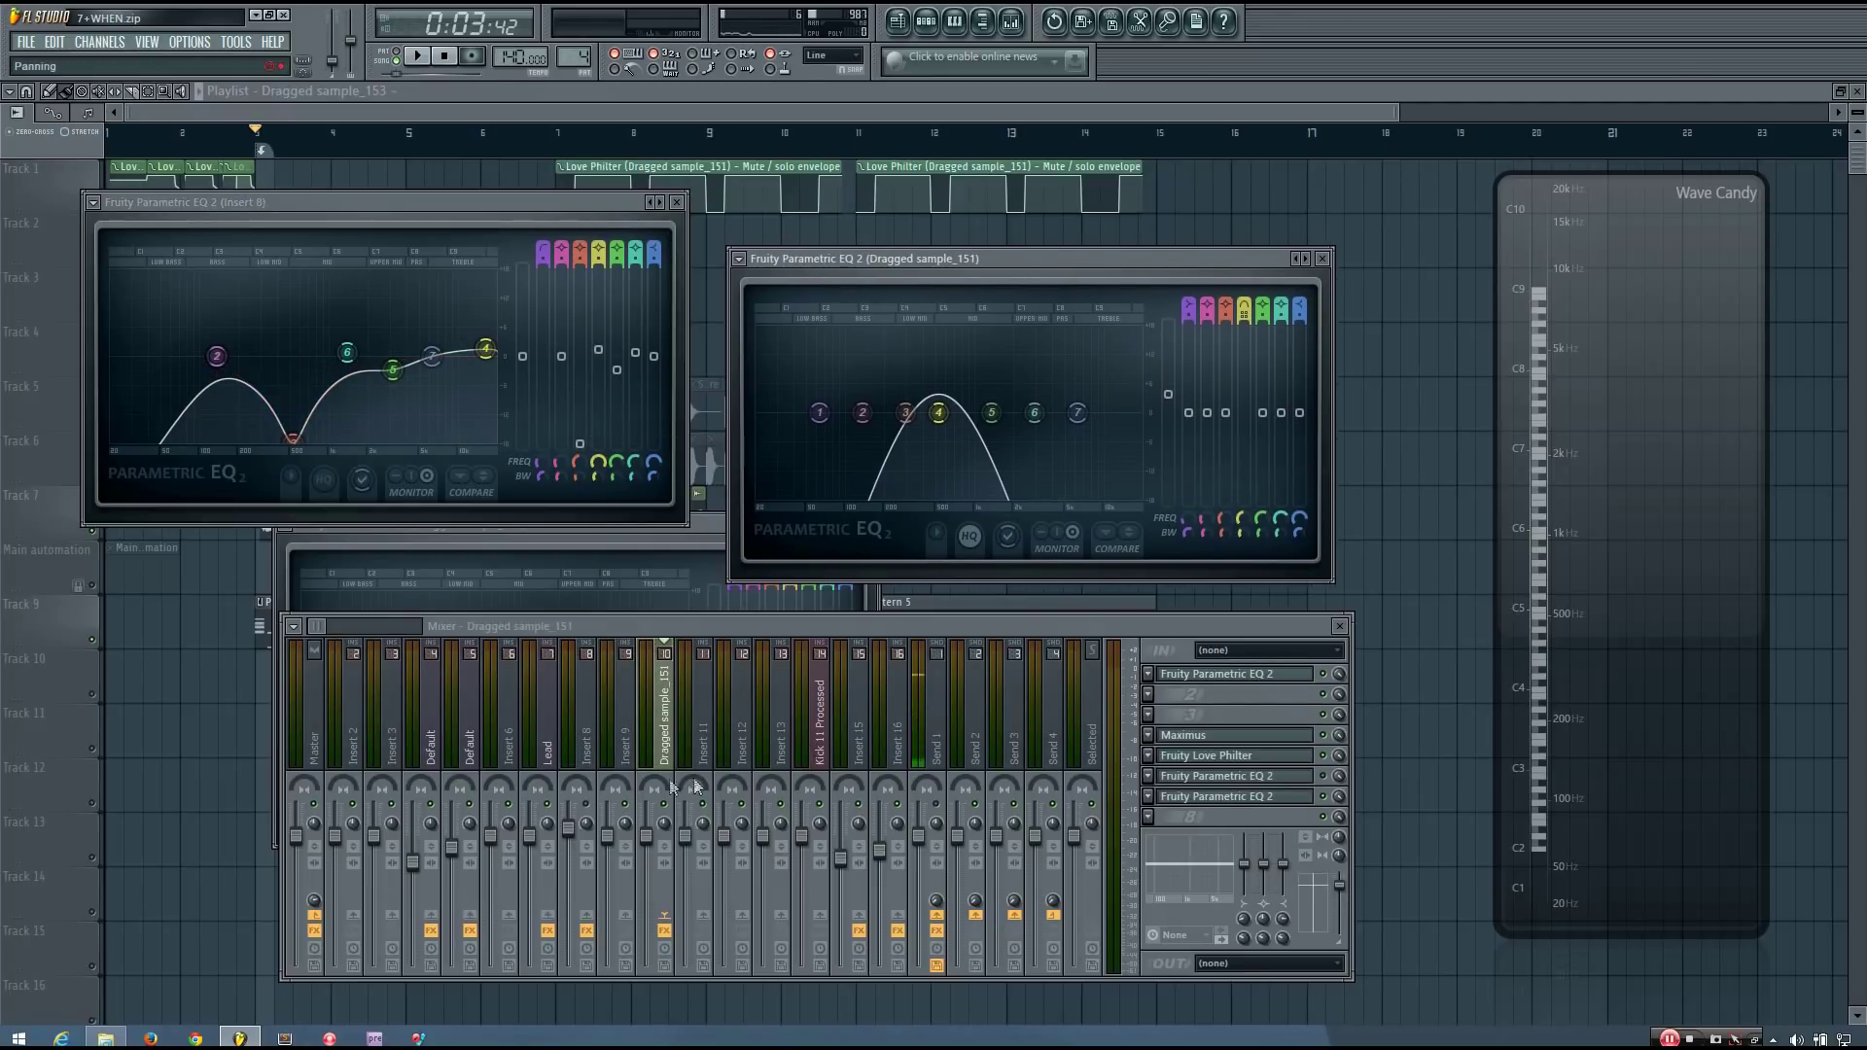
left_click_drag(1040, 267, 986, 293)
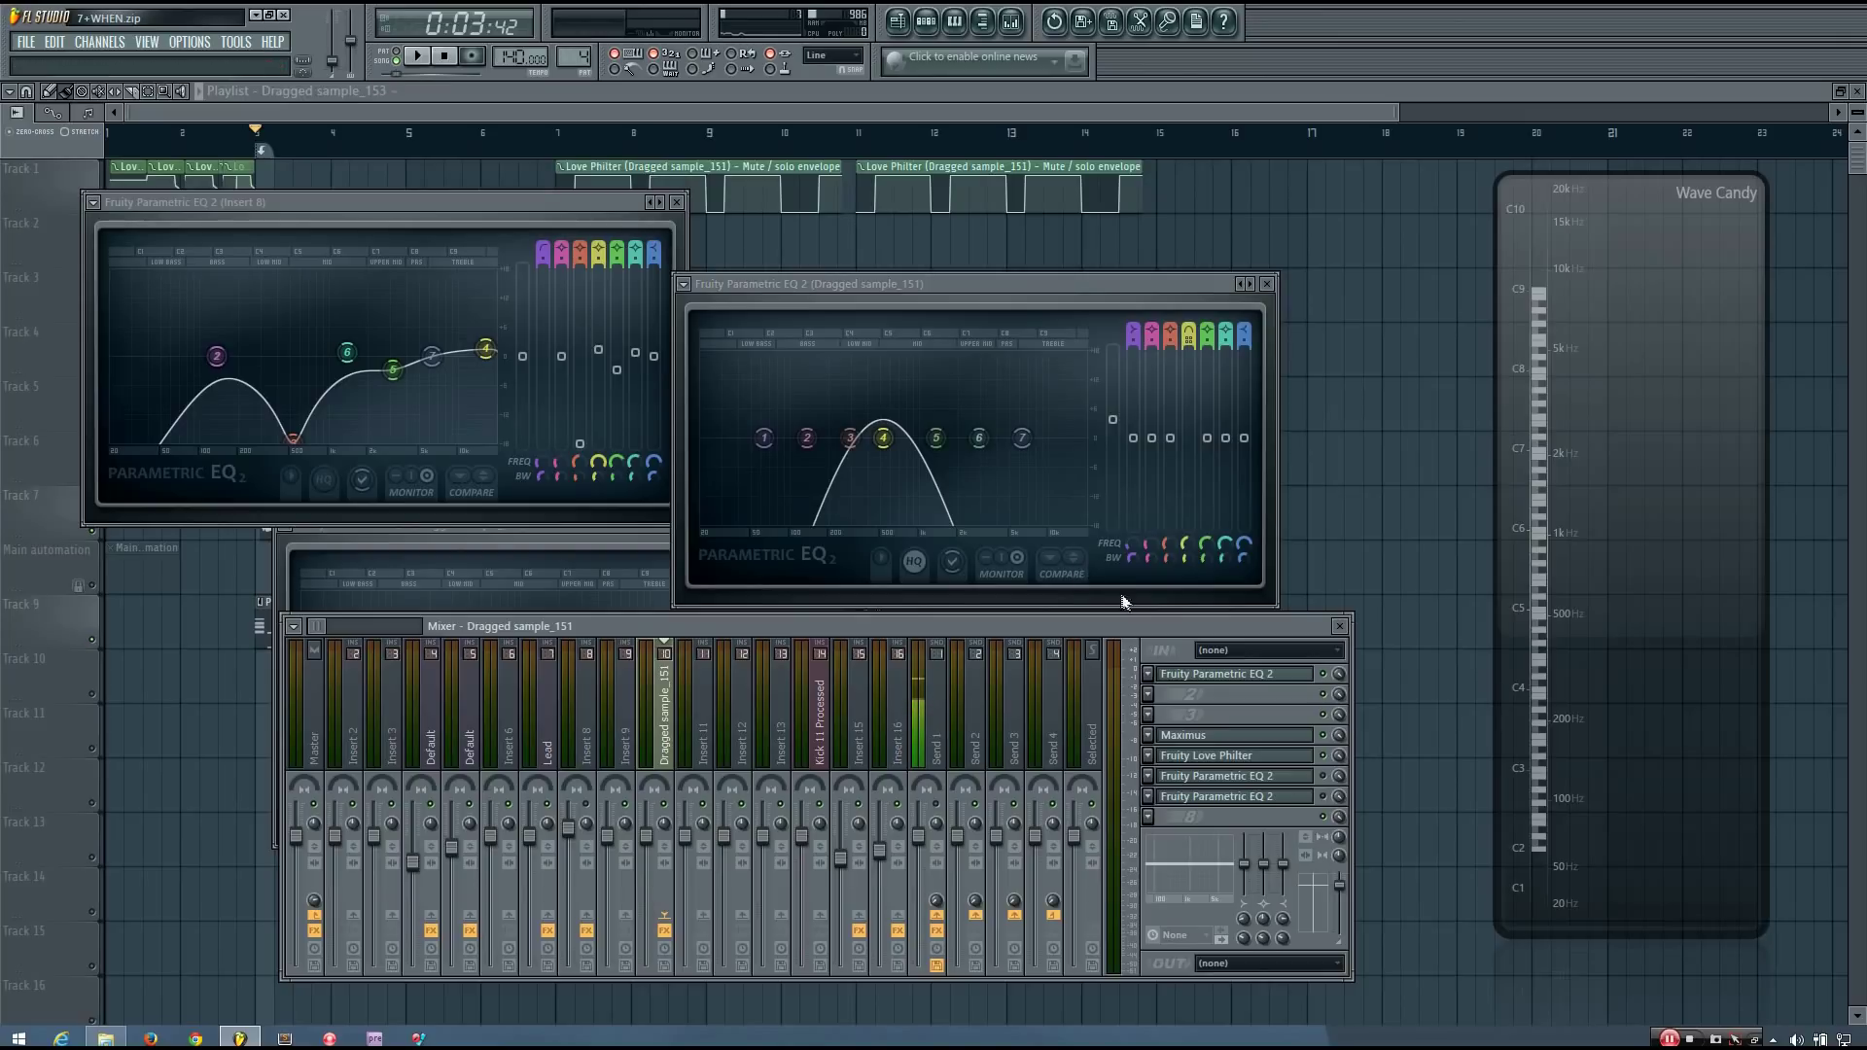
key("space")
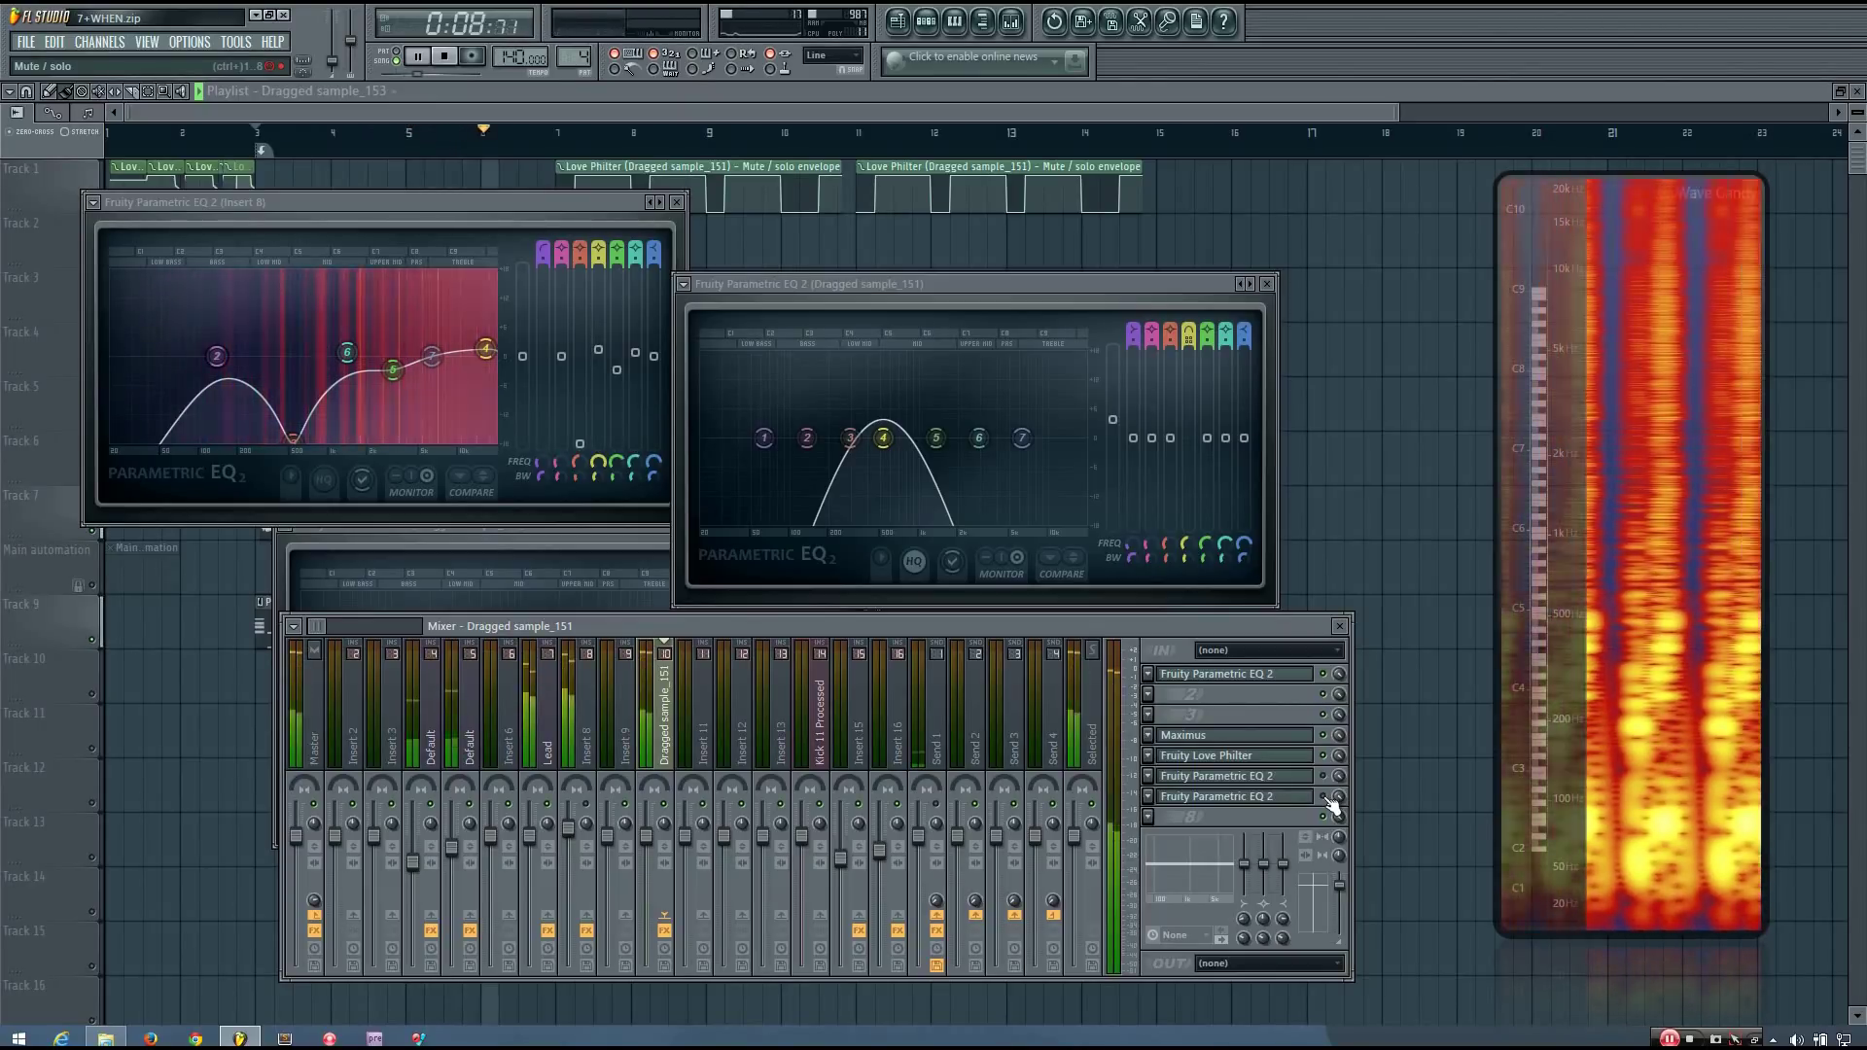
key("space")
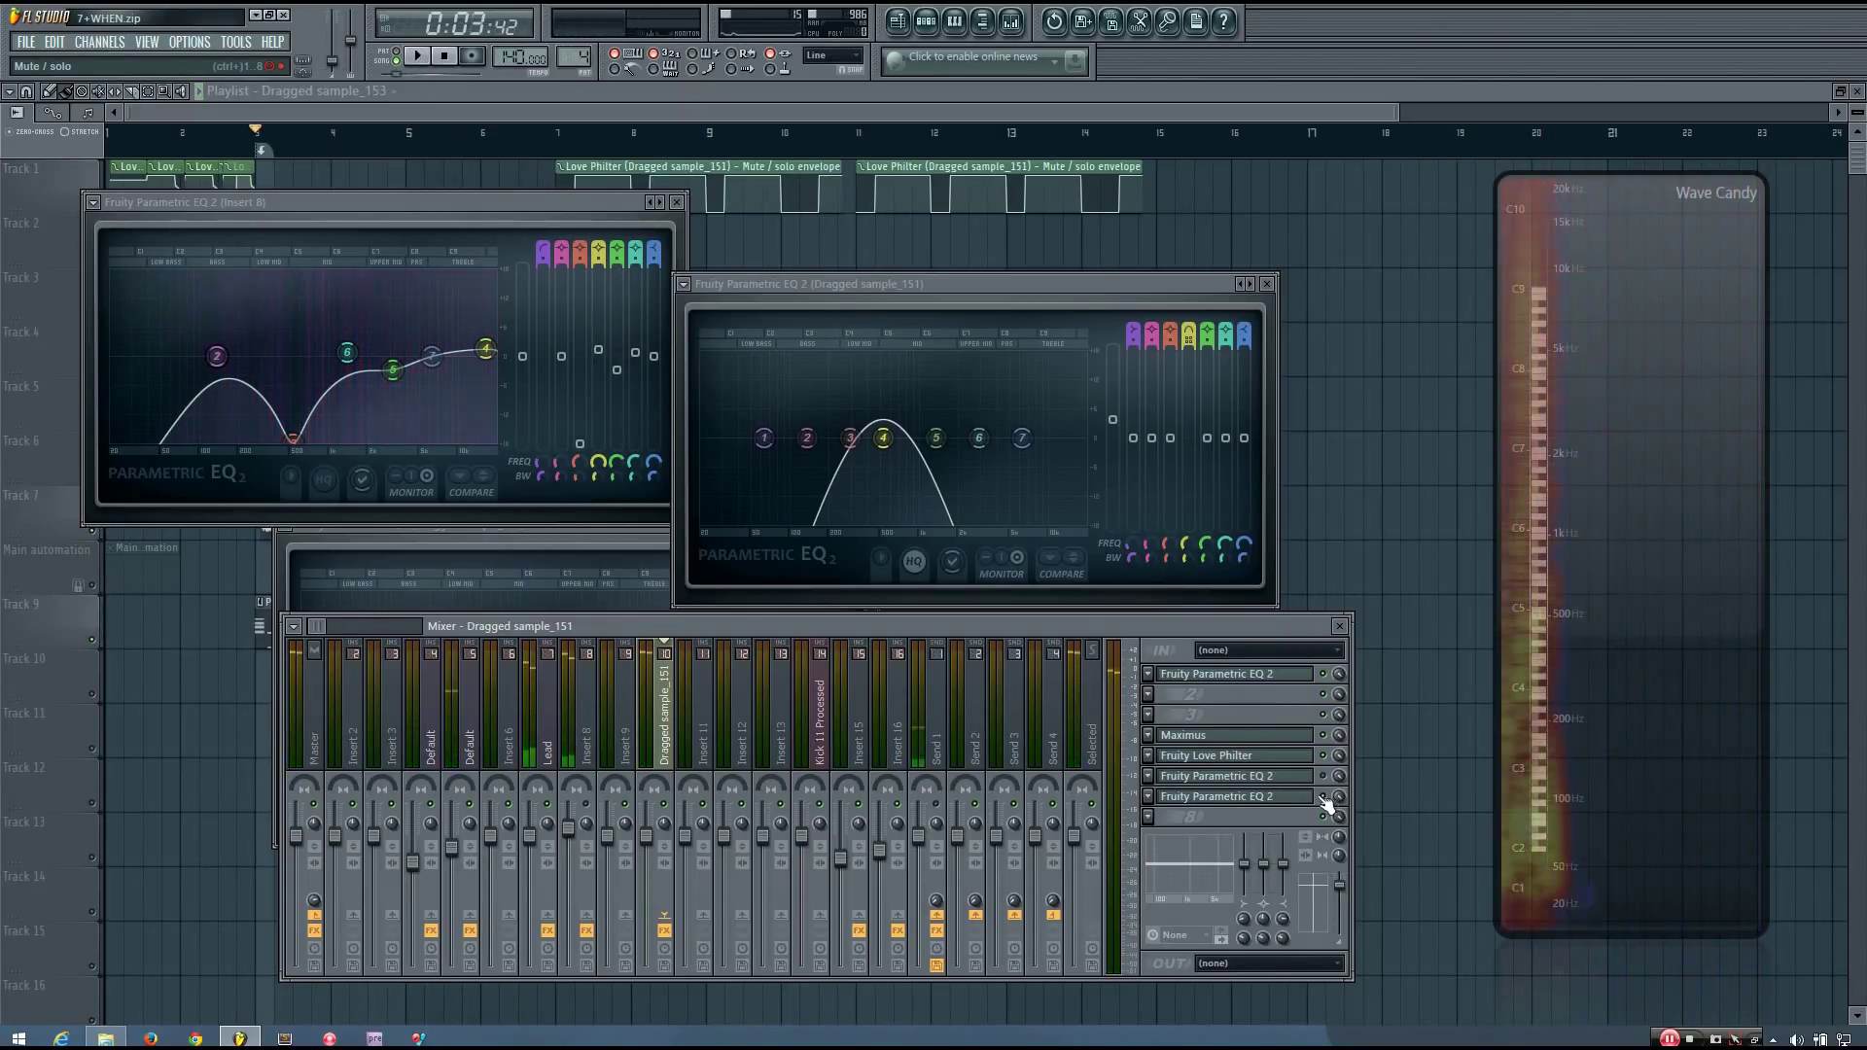
Raise band 4's frequency in the Dragged sample_151 EQ to about 2905 Hz, toggling the slot 7 EQ during playback to compare.
mouse_move(1189, 549)
left_mouse_down()
mouse_move(1189, 485)
mouse_move(1190, 546)
left_mouse_up()
key("space")
key("space")
key("space")
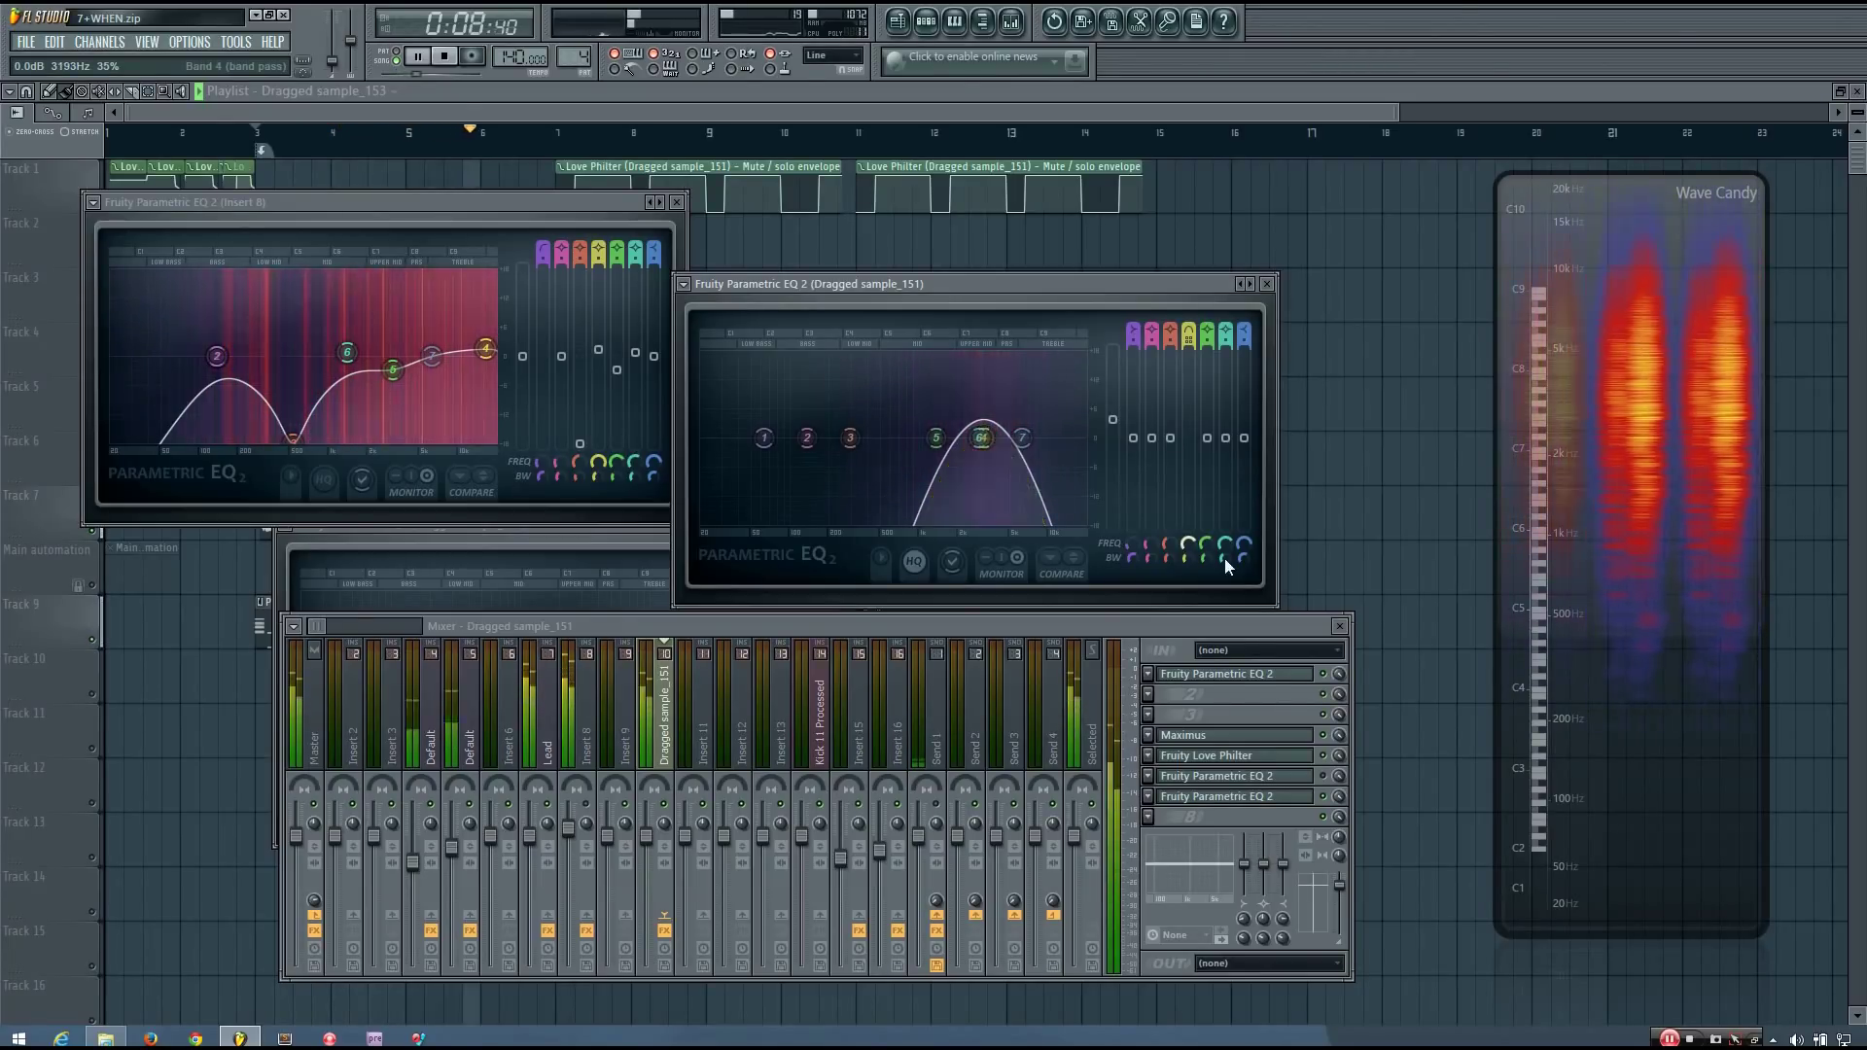
left_click(1327, 797)
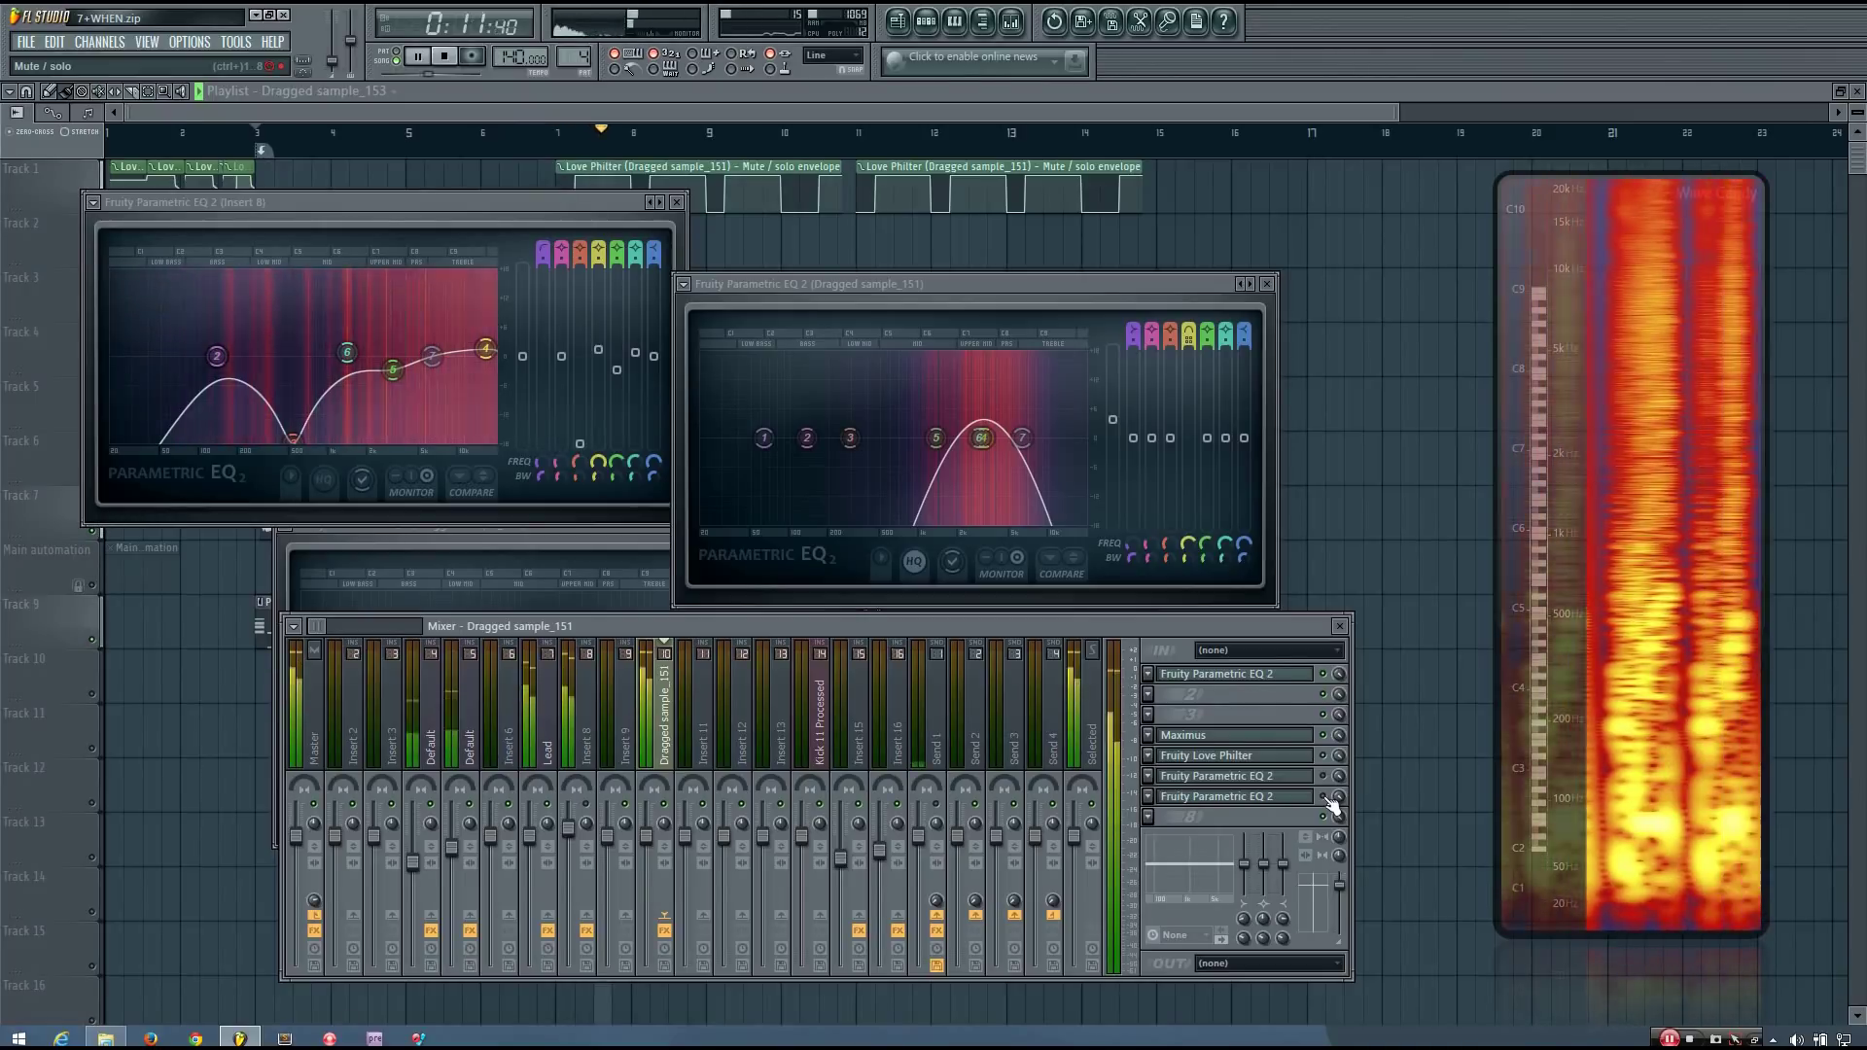
left_click(1328, 798)
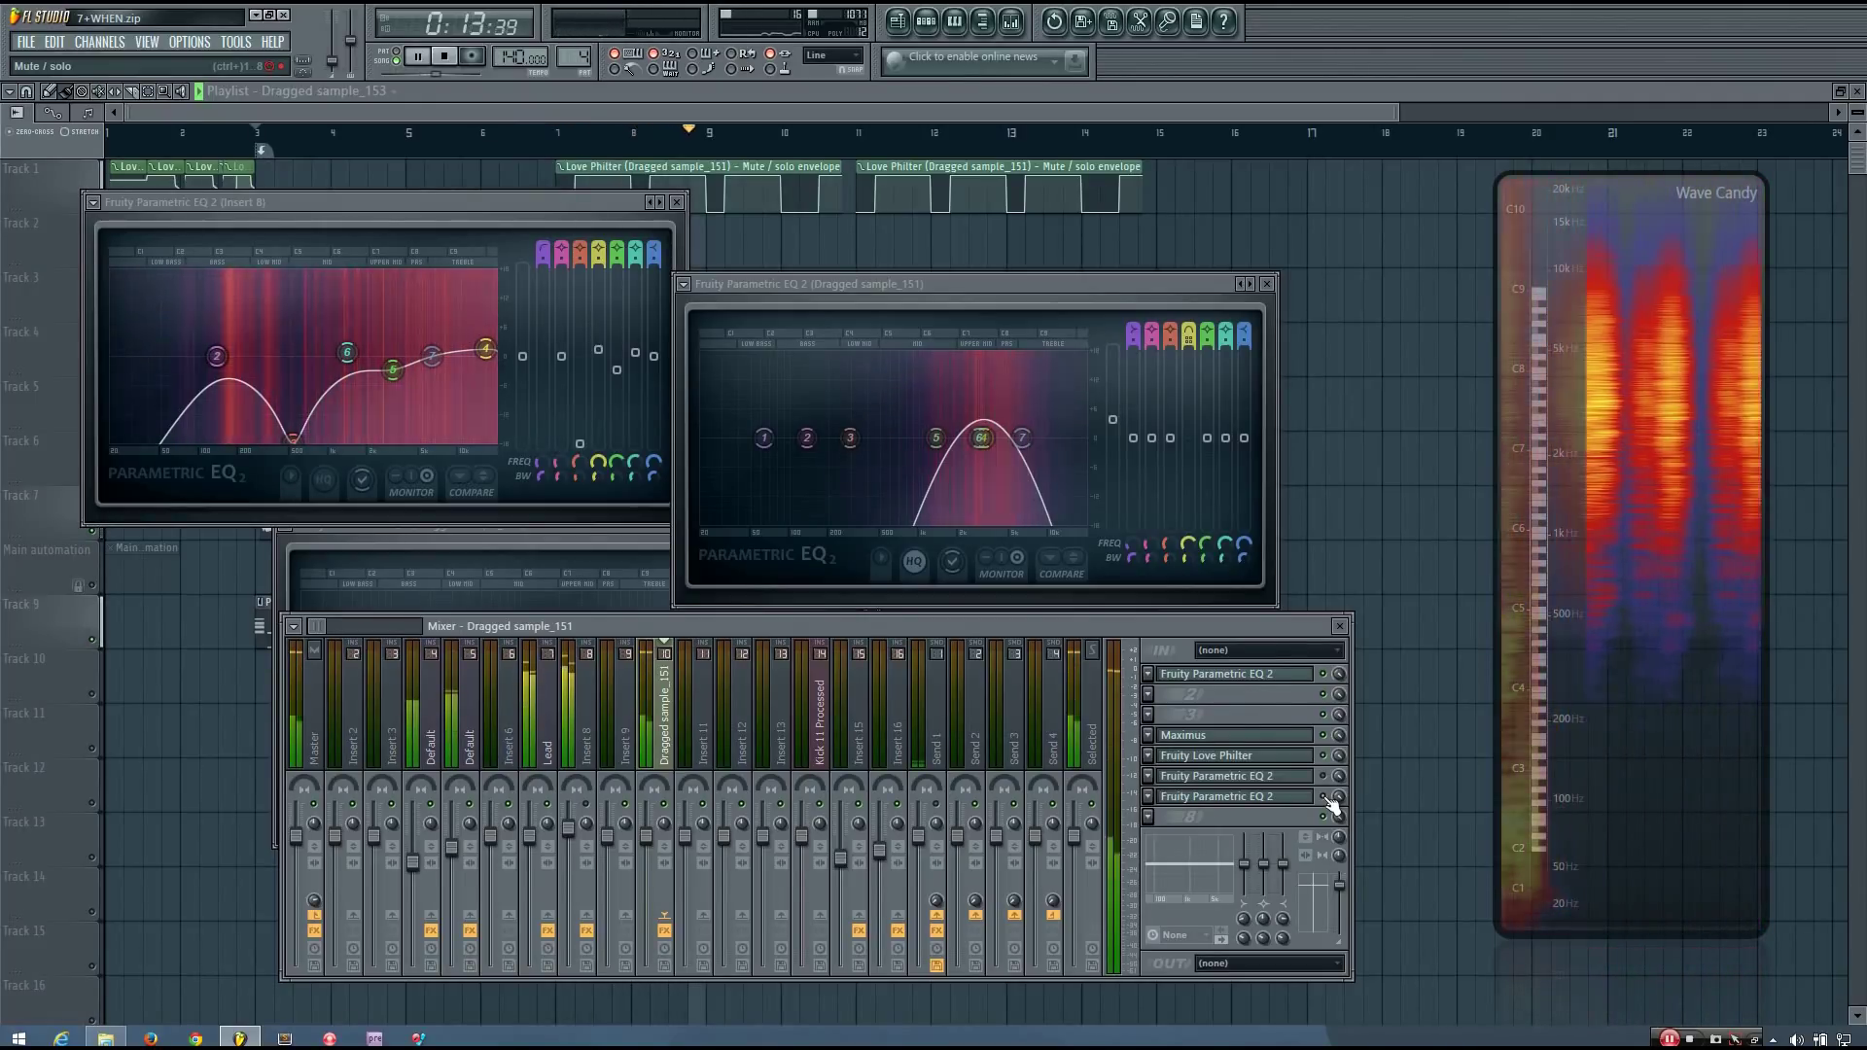
mouse_move(1206, 544)
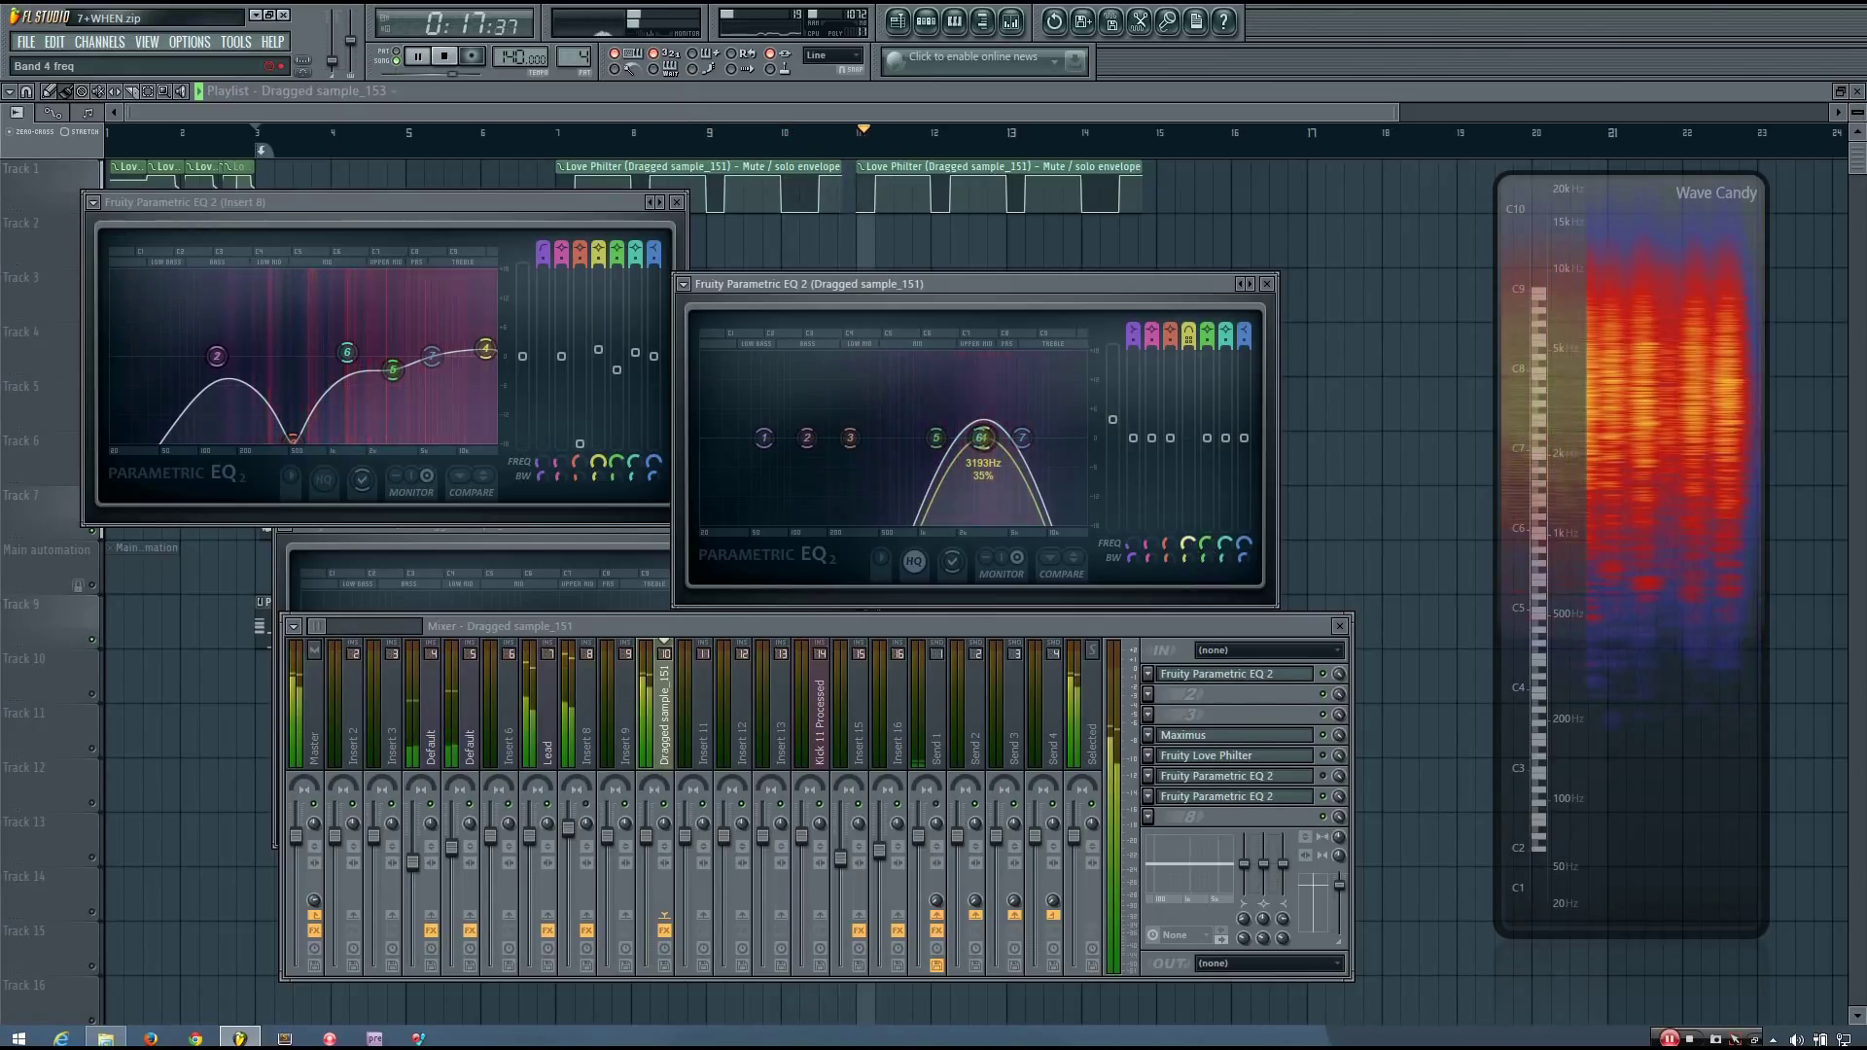
left_click_drag(1188, 545, 1188, 550)
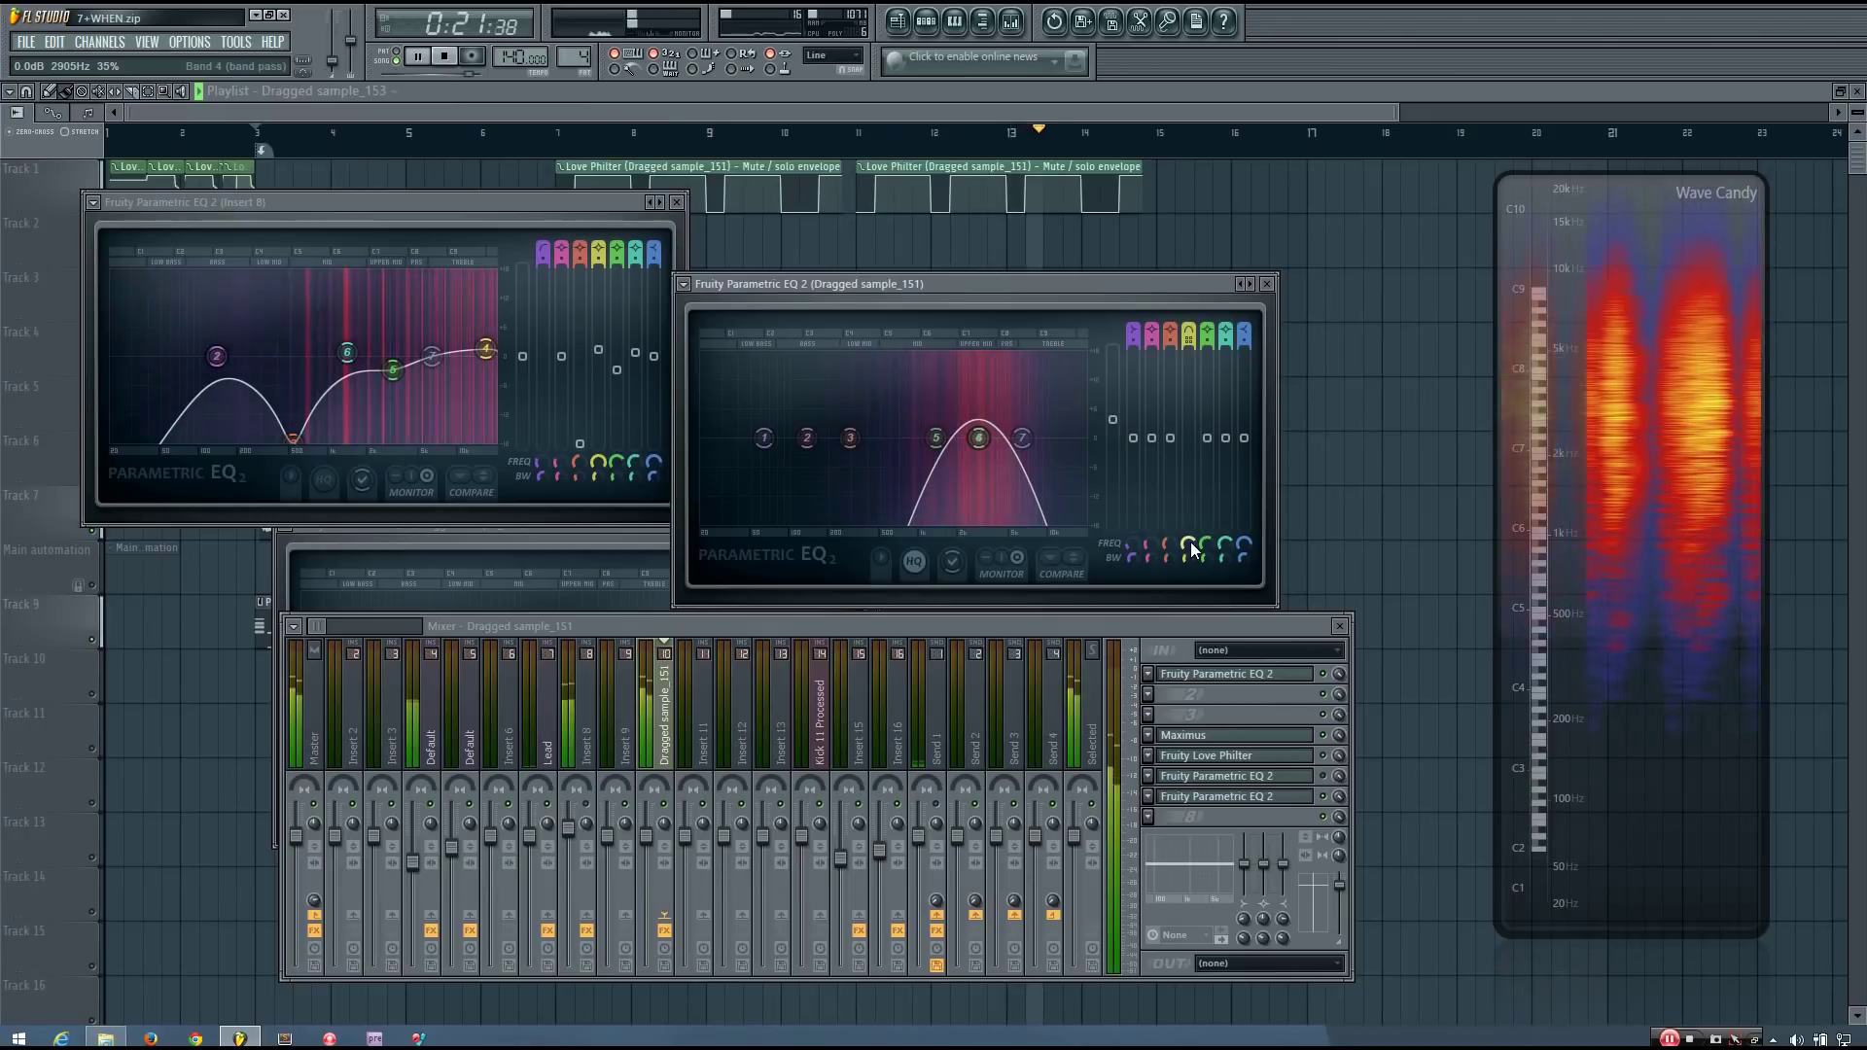
key("space")
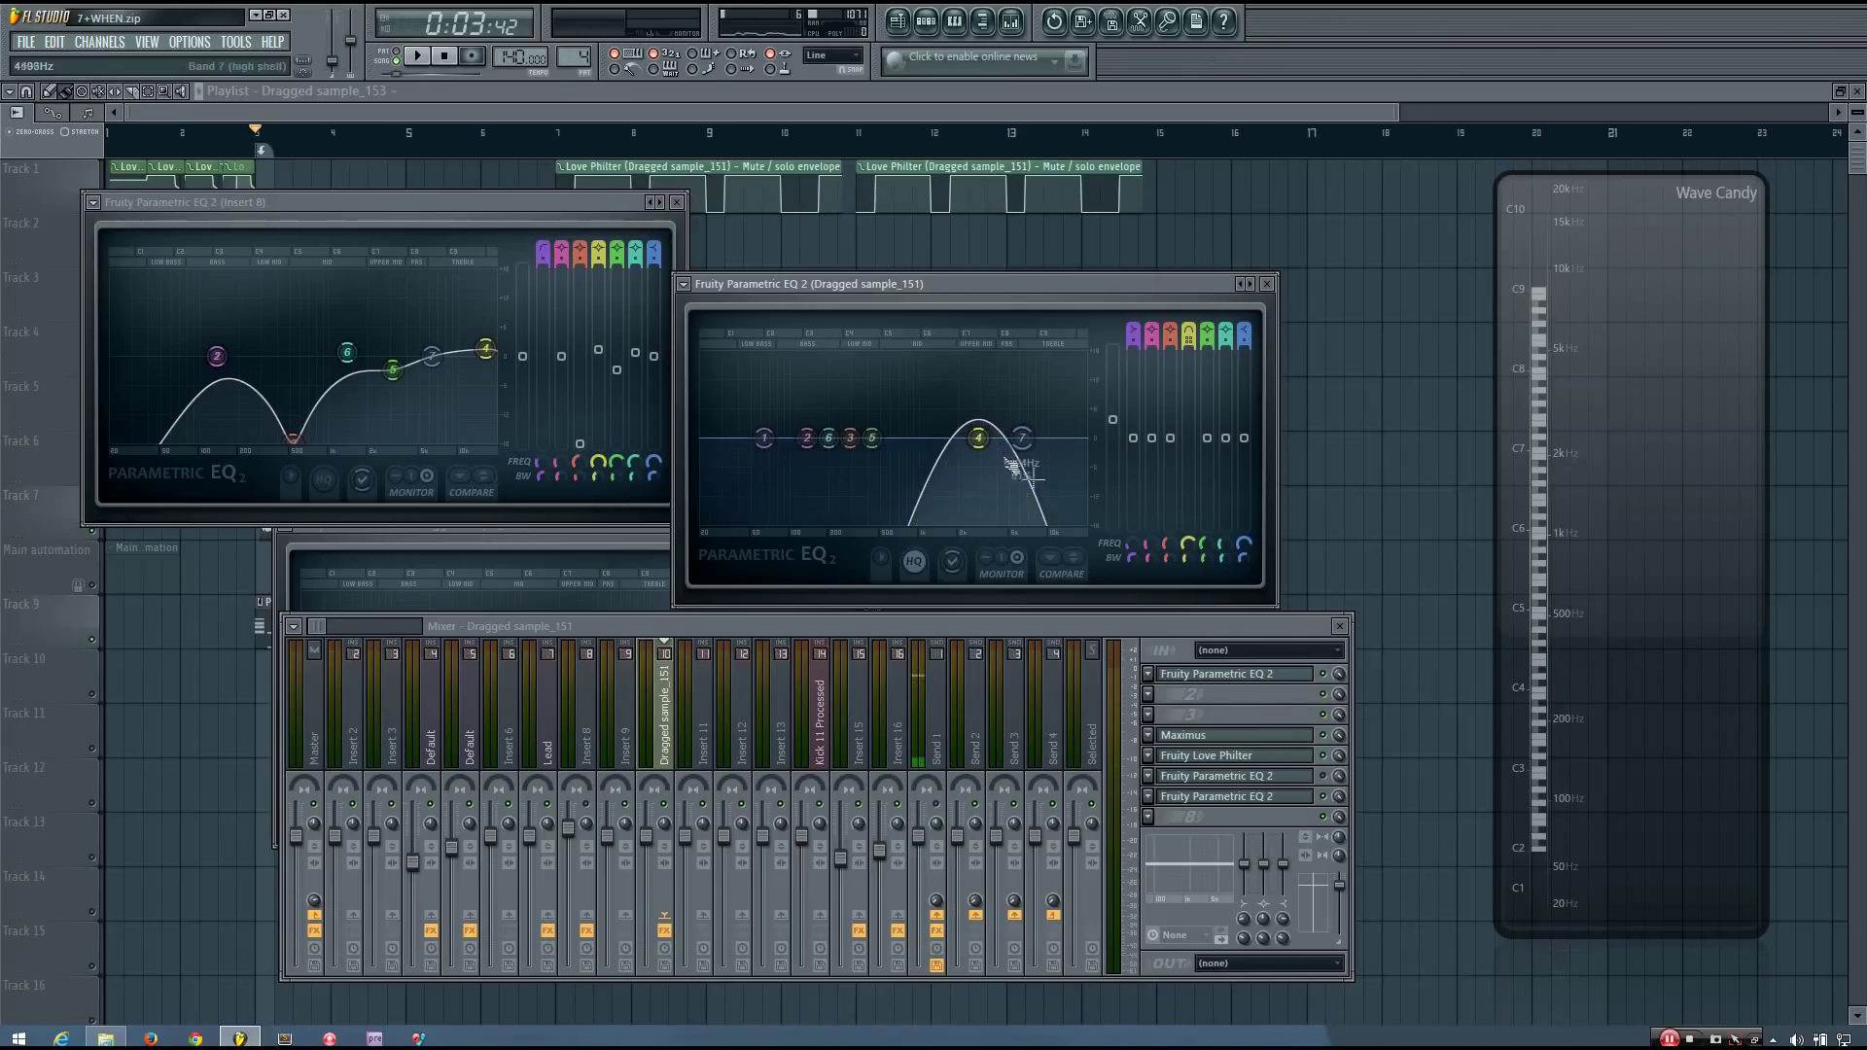
Copy band 4's frequency to band 5 of the Insert 8 EQ (72%, 2905 Hz) and cut band 5's level to -18 dB.
right_click(1188, 549)
left_click(1251, 760)
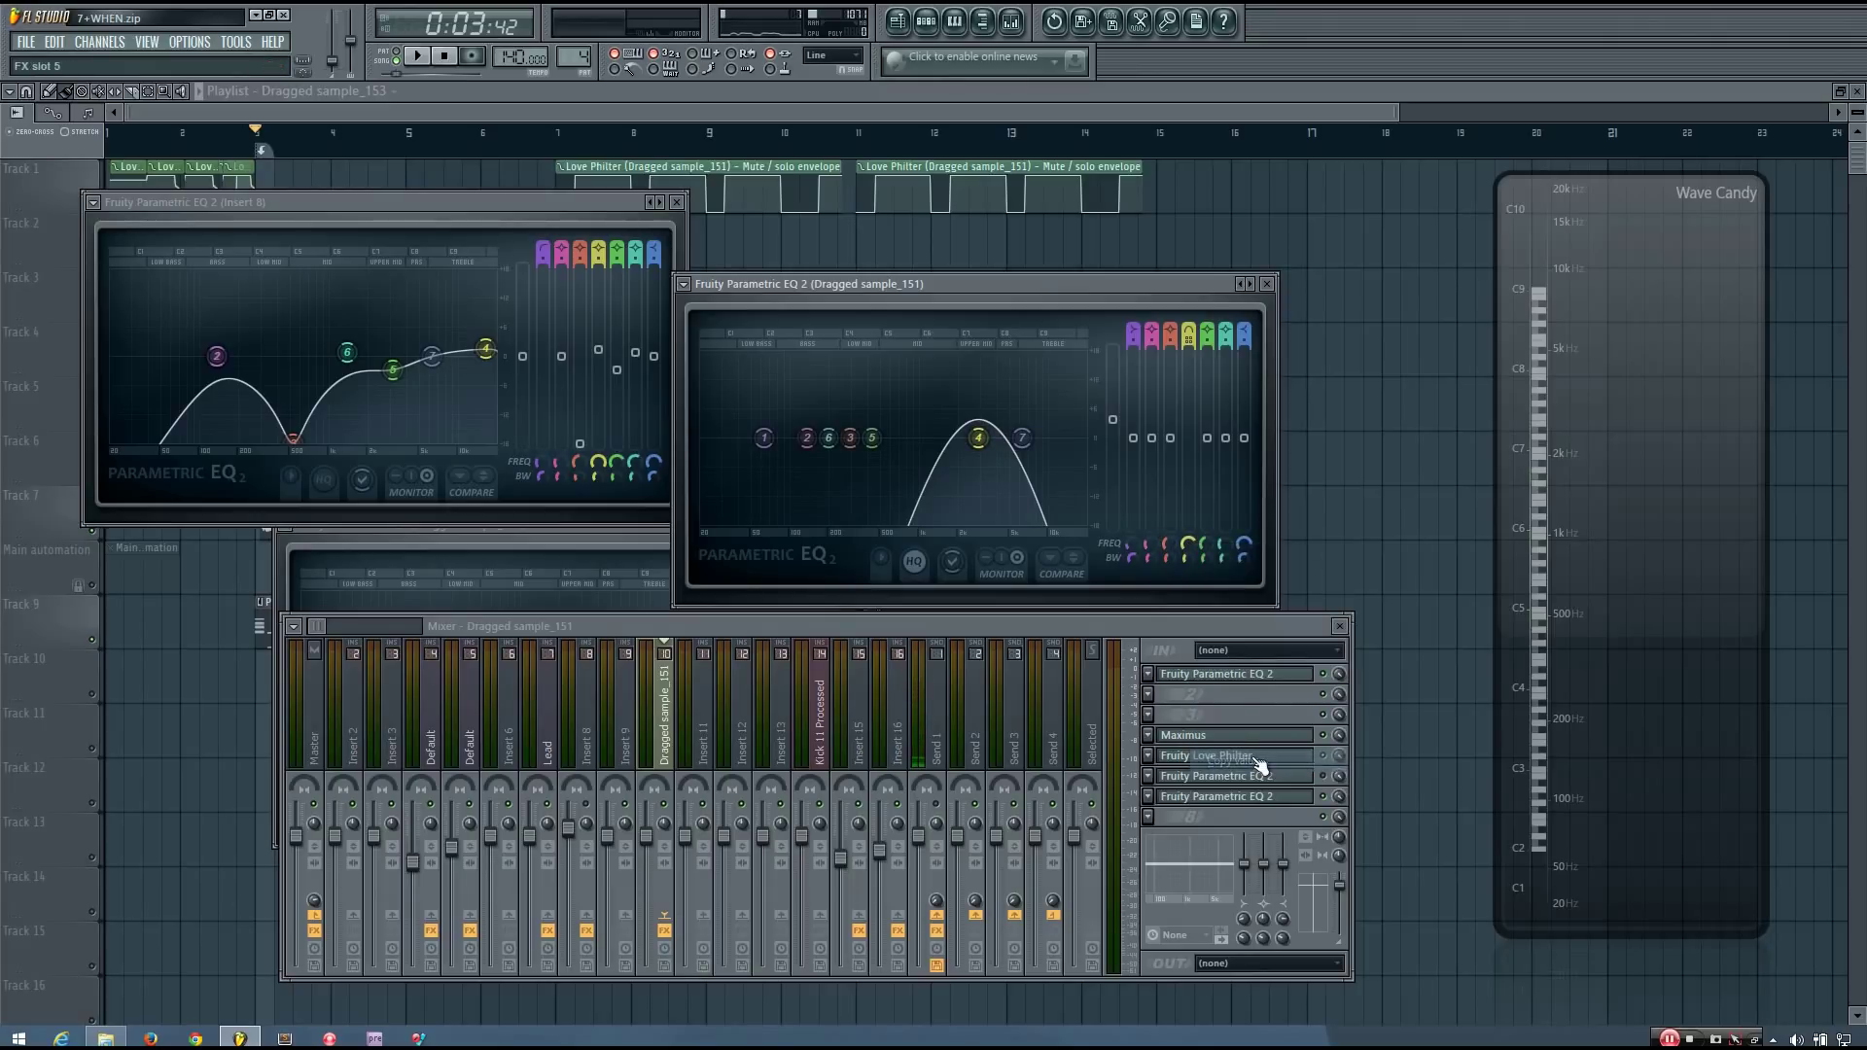
left_click(457, 201)
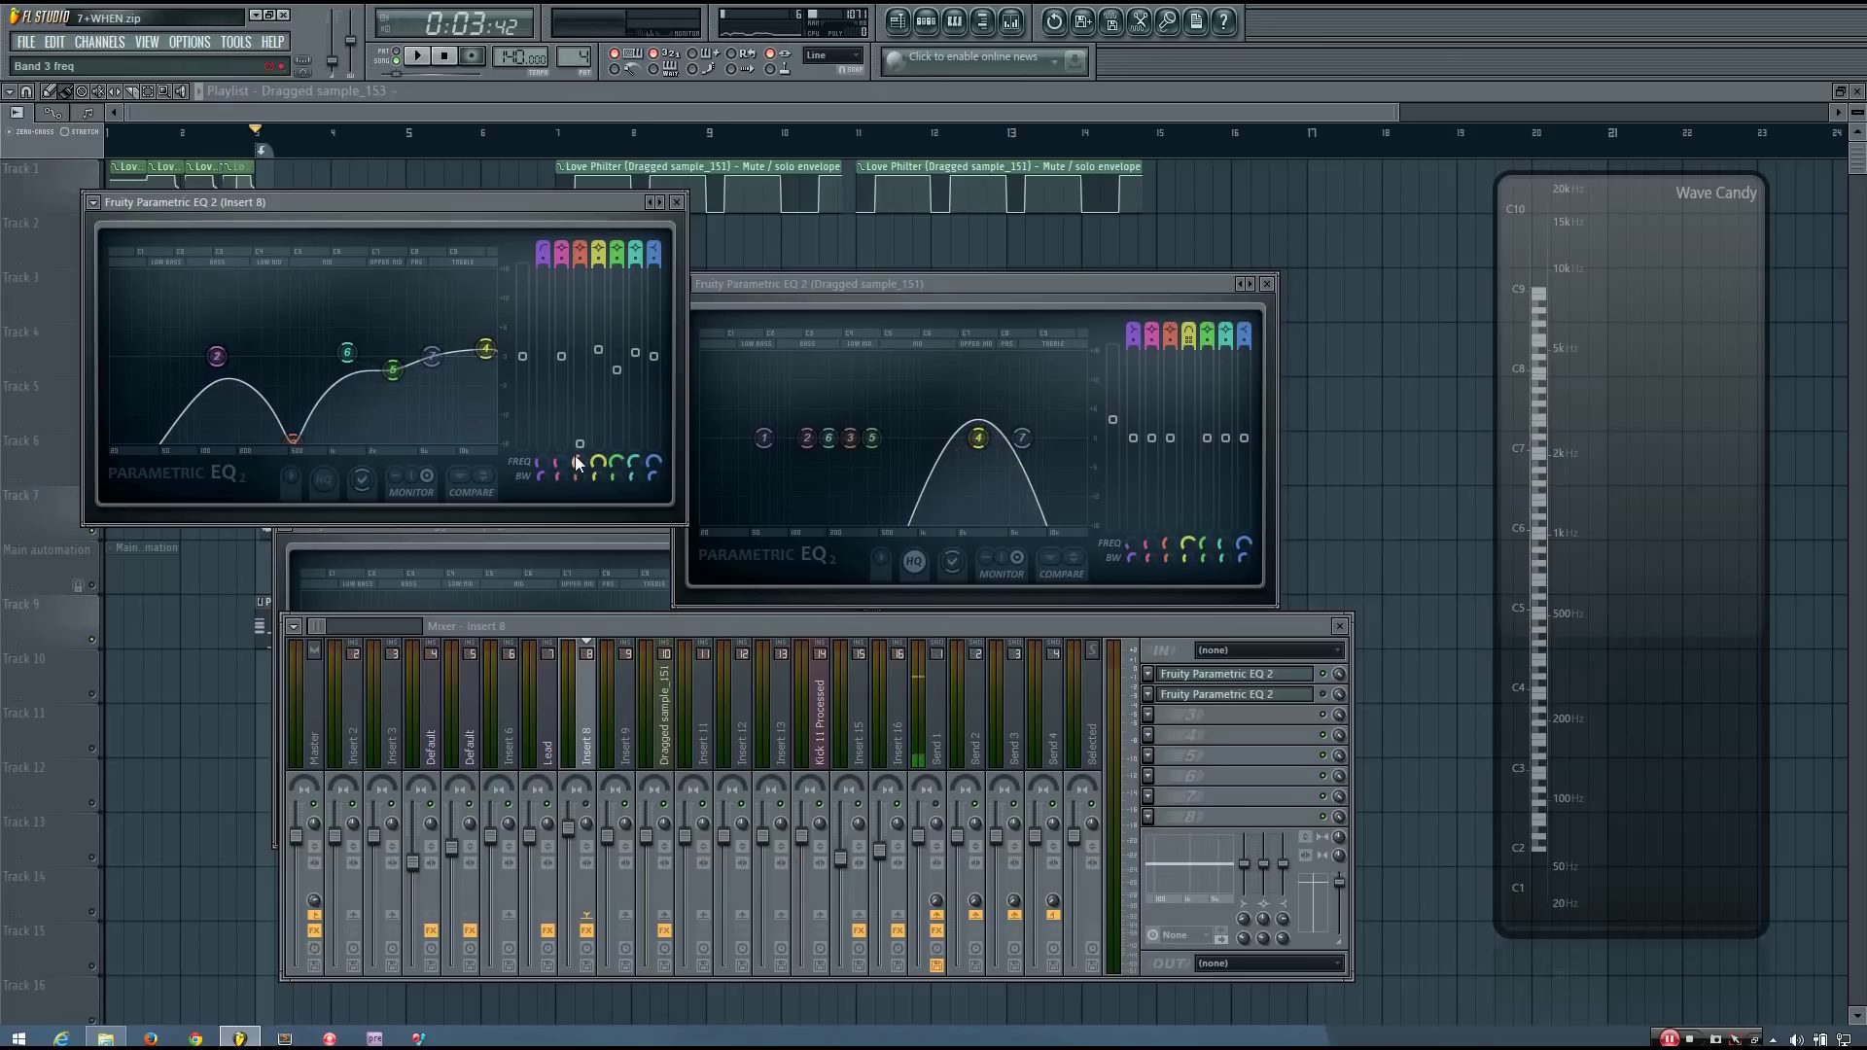
right_click(618, 461)
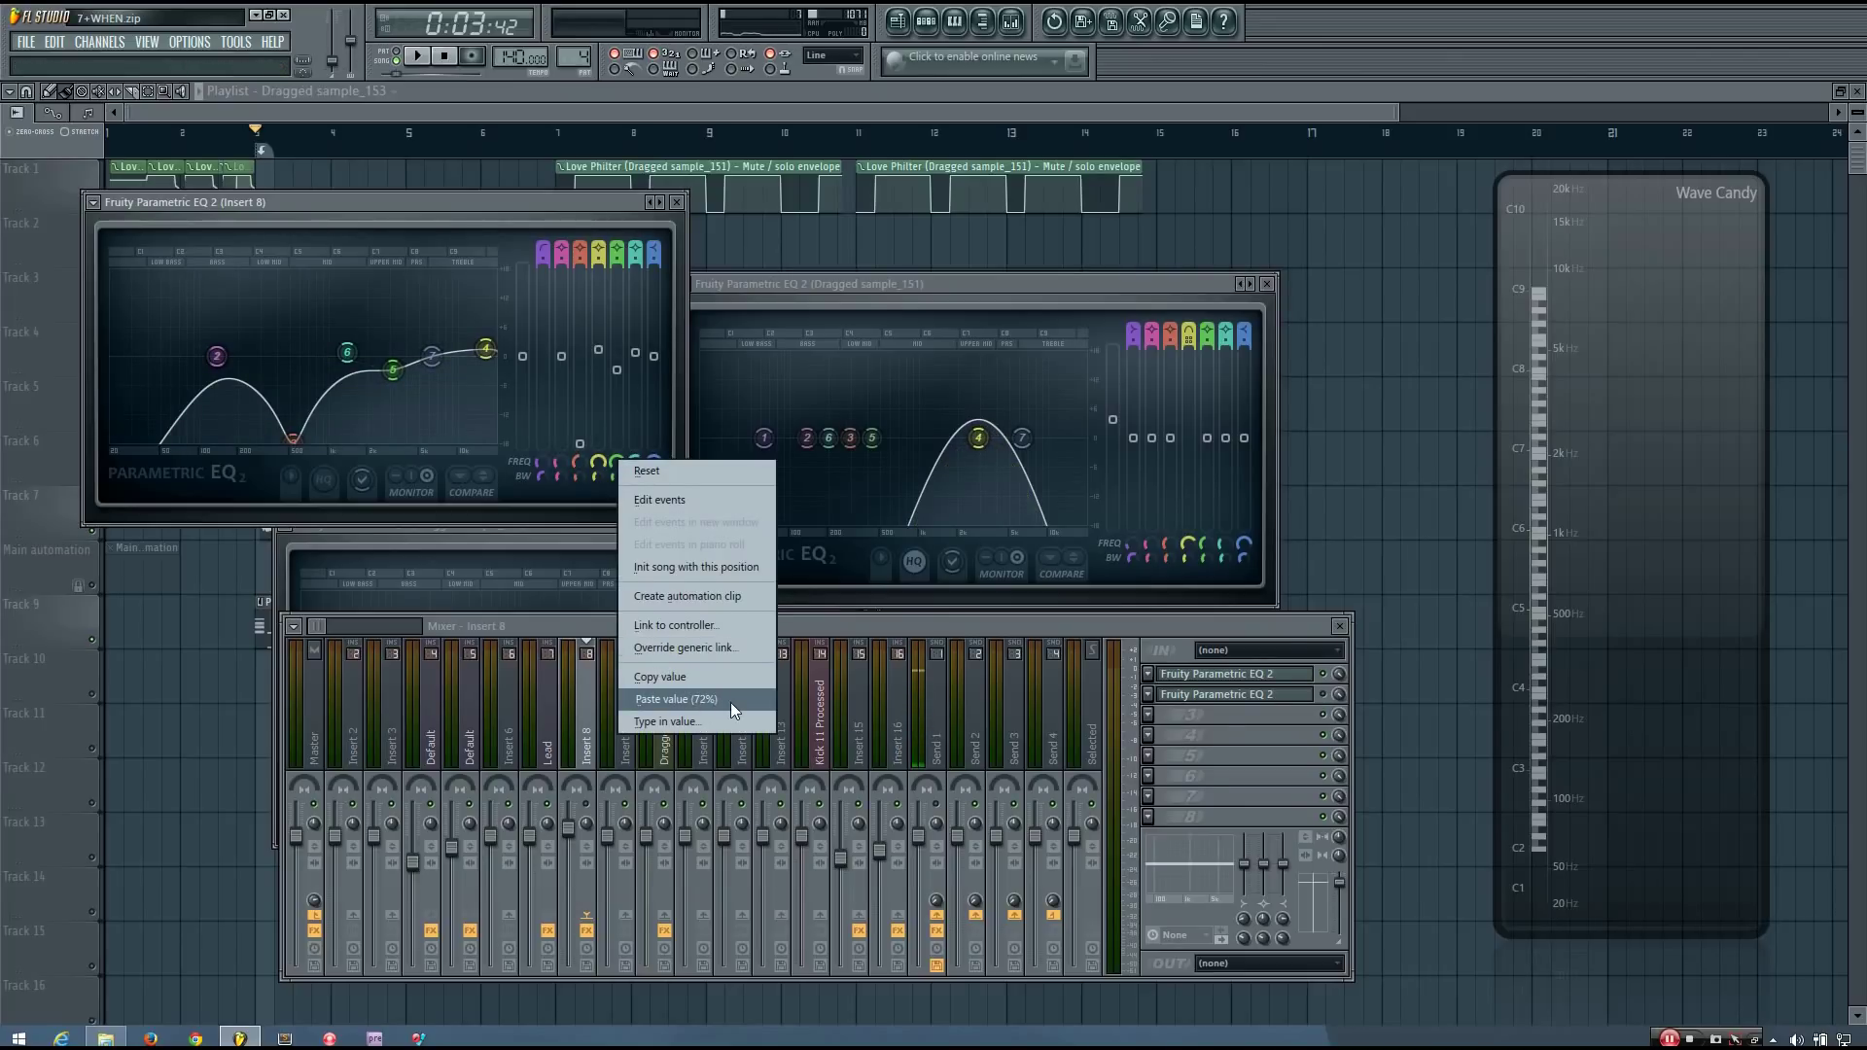
left_click(673, 699)
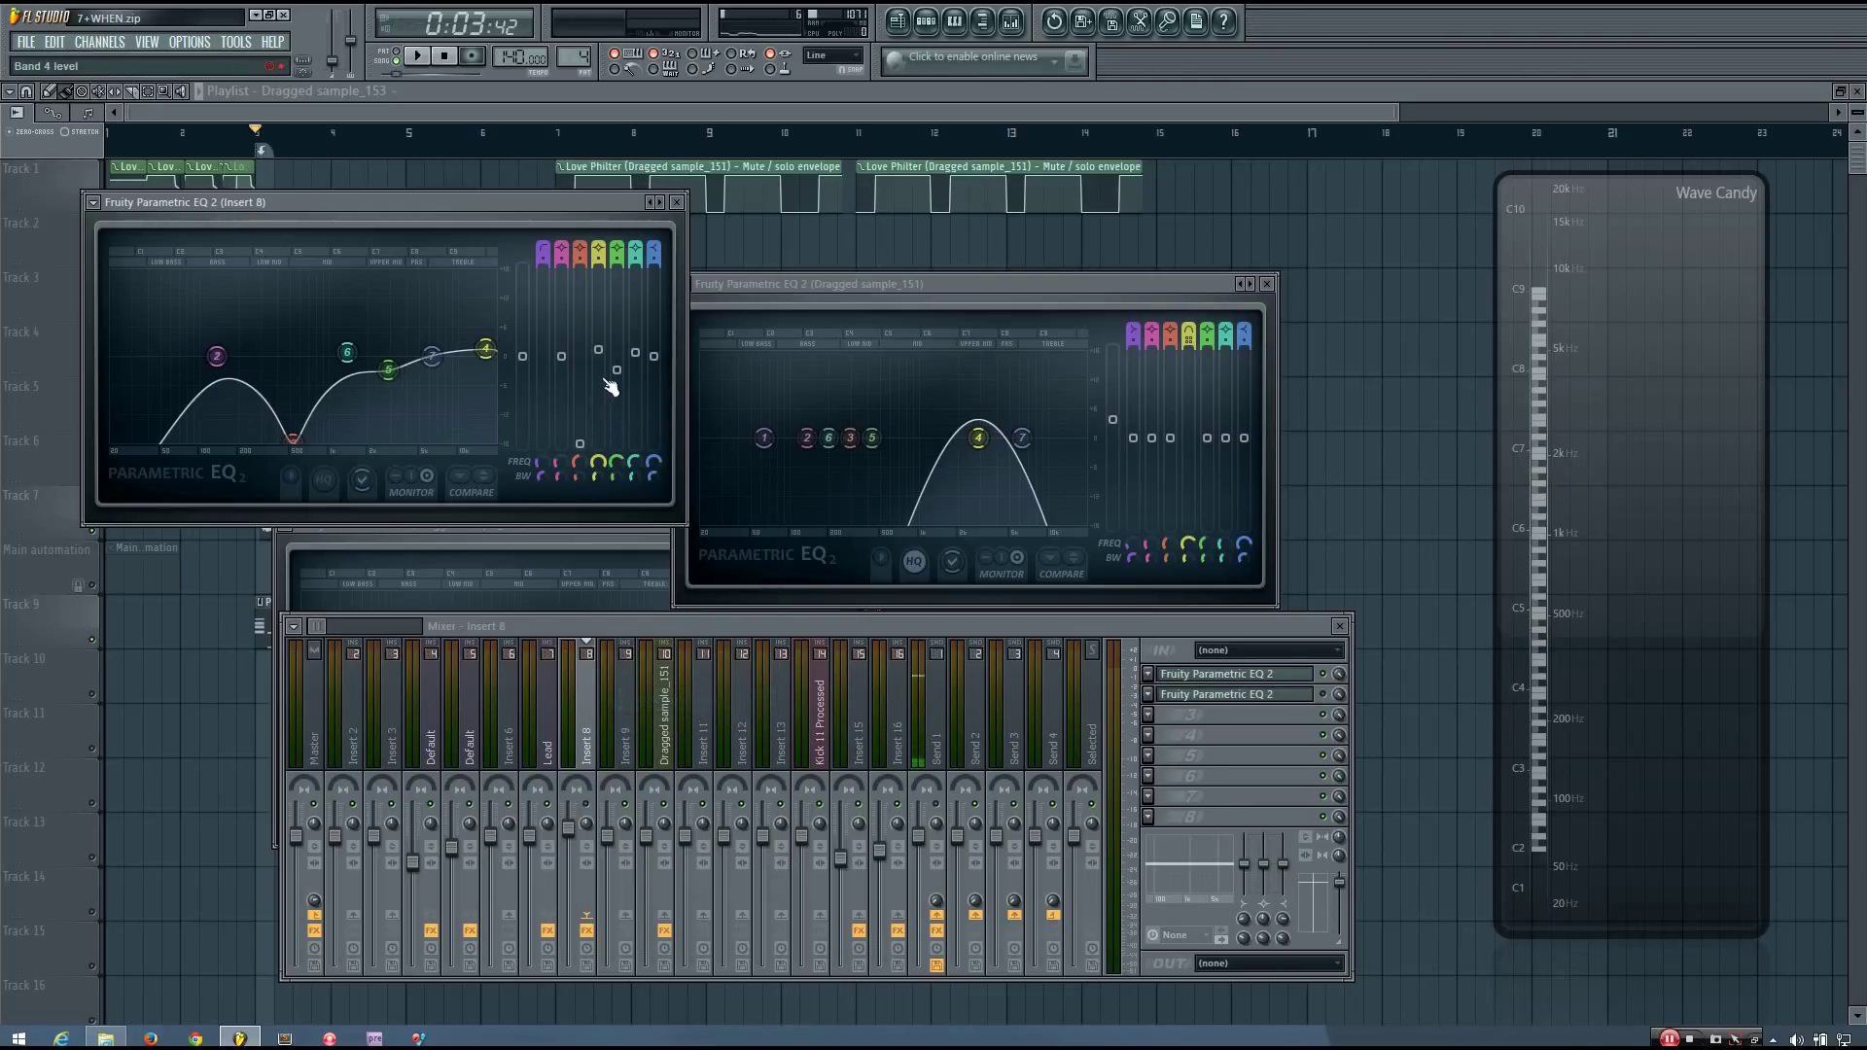
left_click_drag(616, 370, 617, 443)
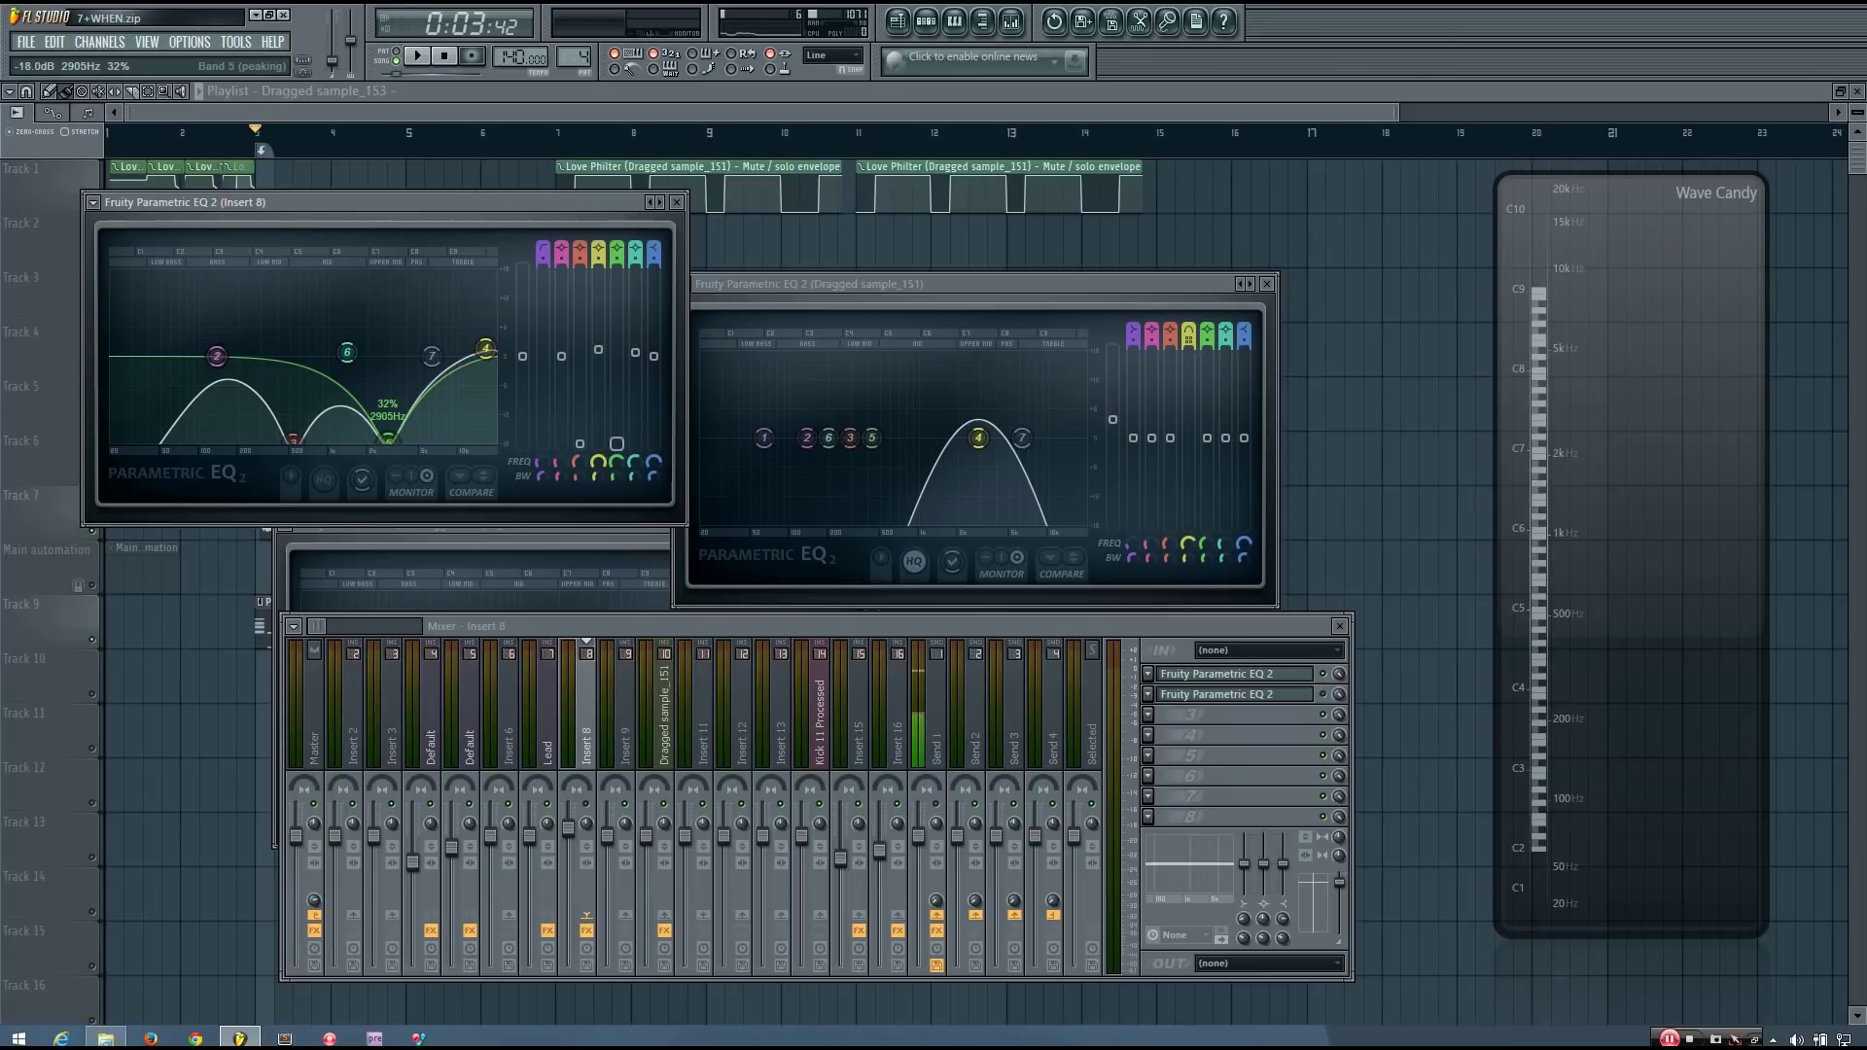
Reopen the slot 7 EQ on Dragged sample_151, move the Insert 8 EQ window beside it, and audition the drop.
left_click(1266, 284)
left_click(648, 731)
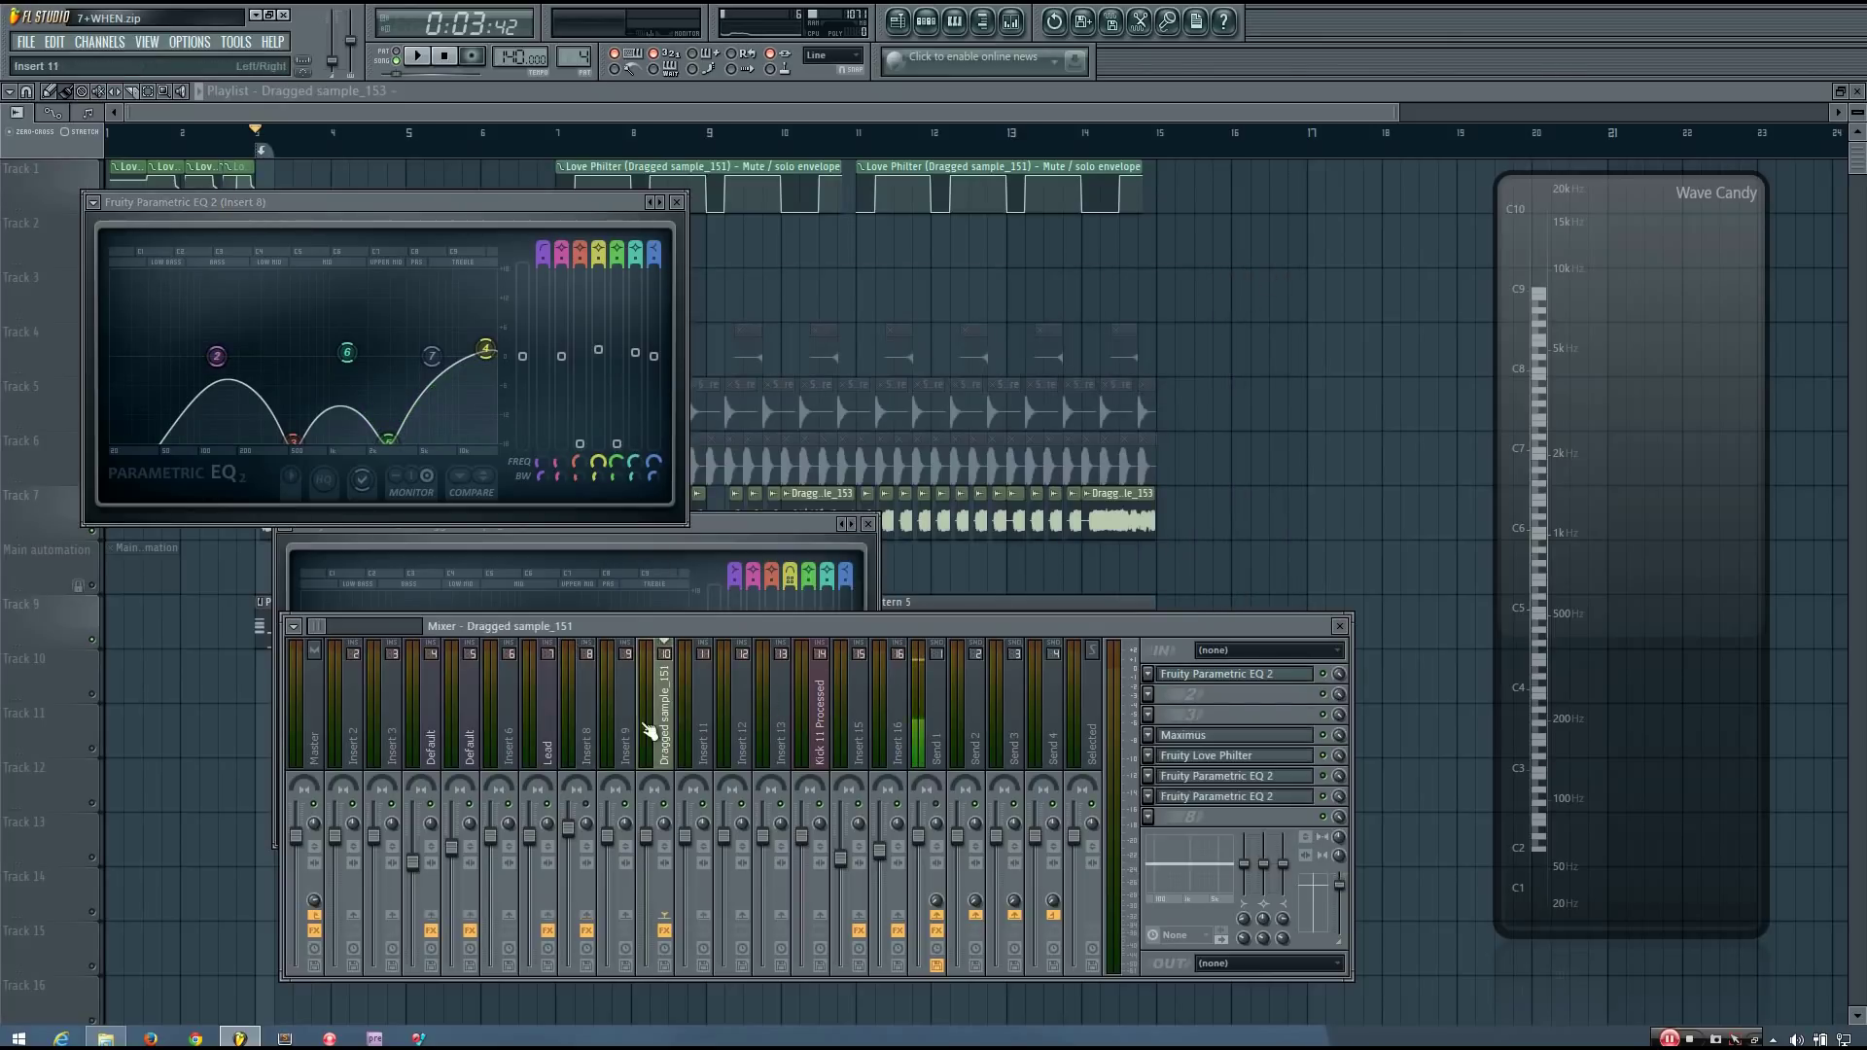
left_click(1289, 798)
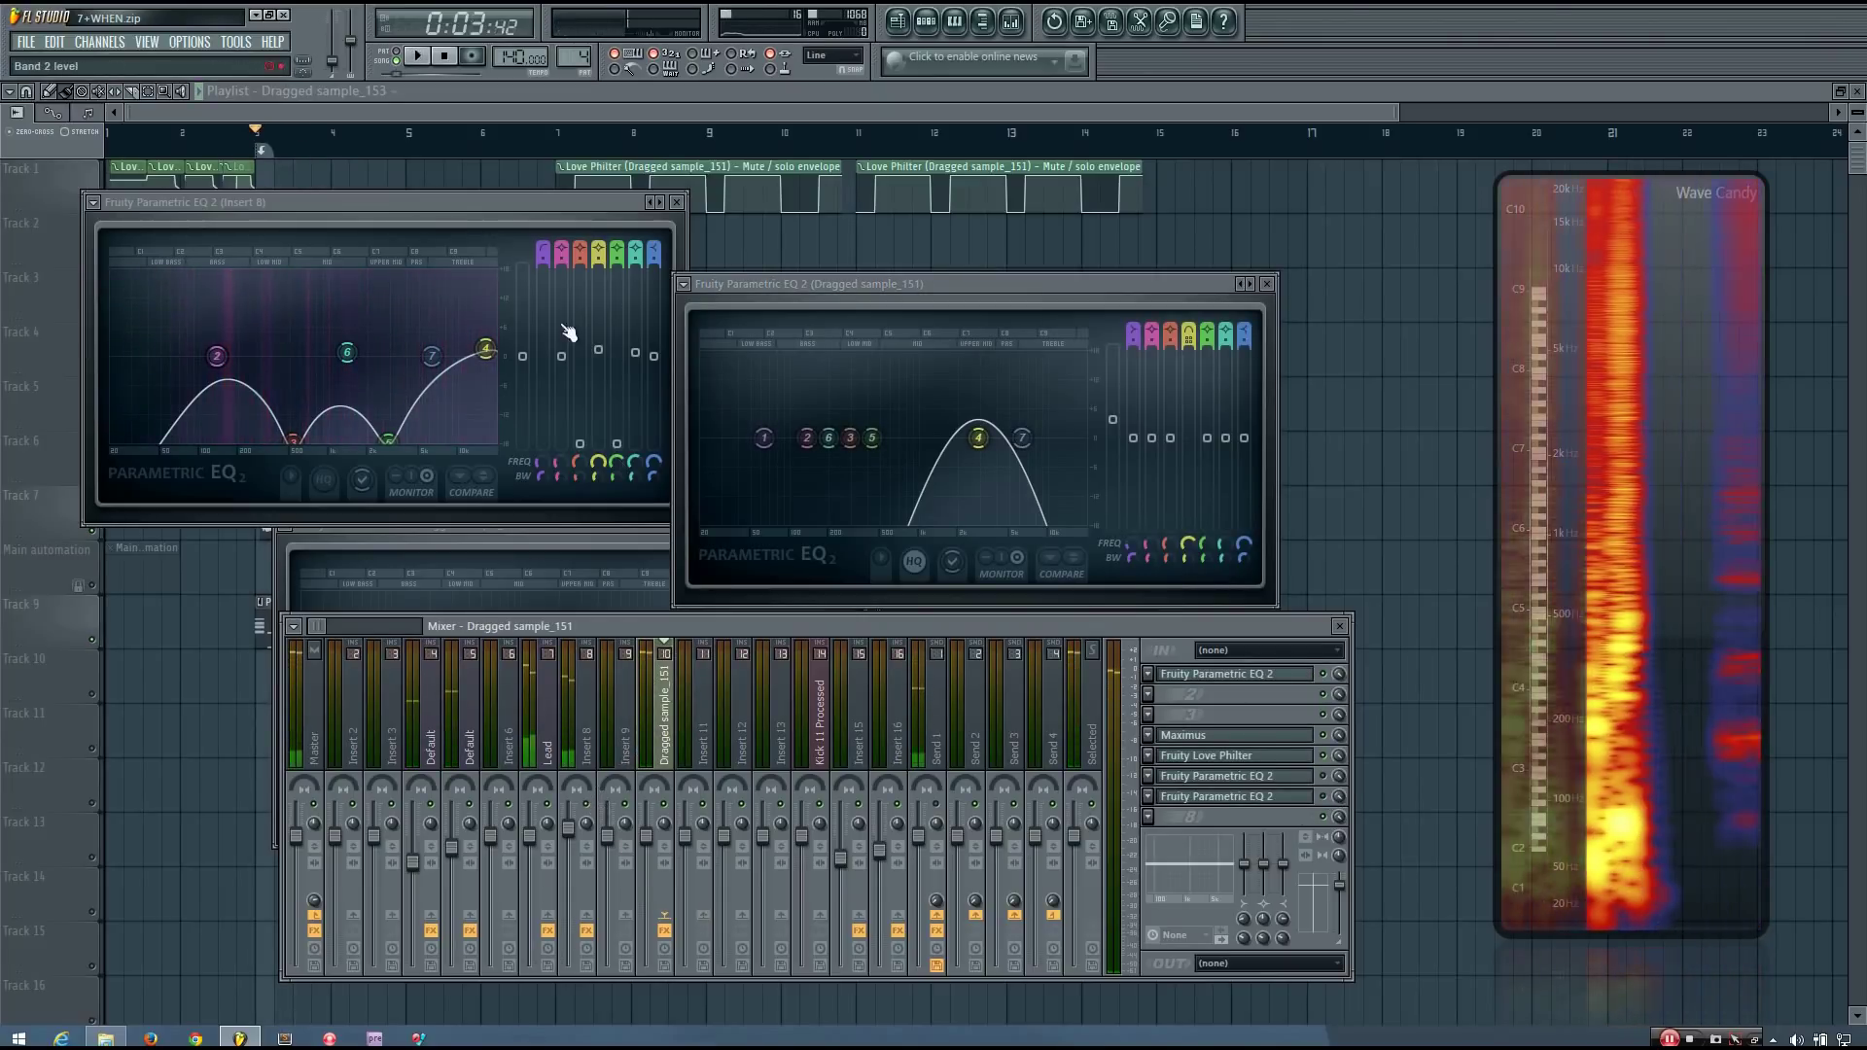
left_click_drag(518, 203, 544, 272)
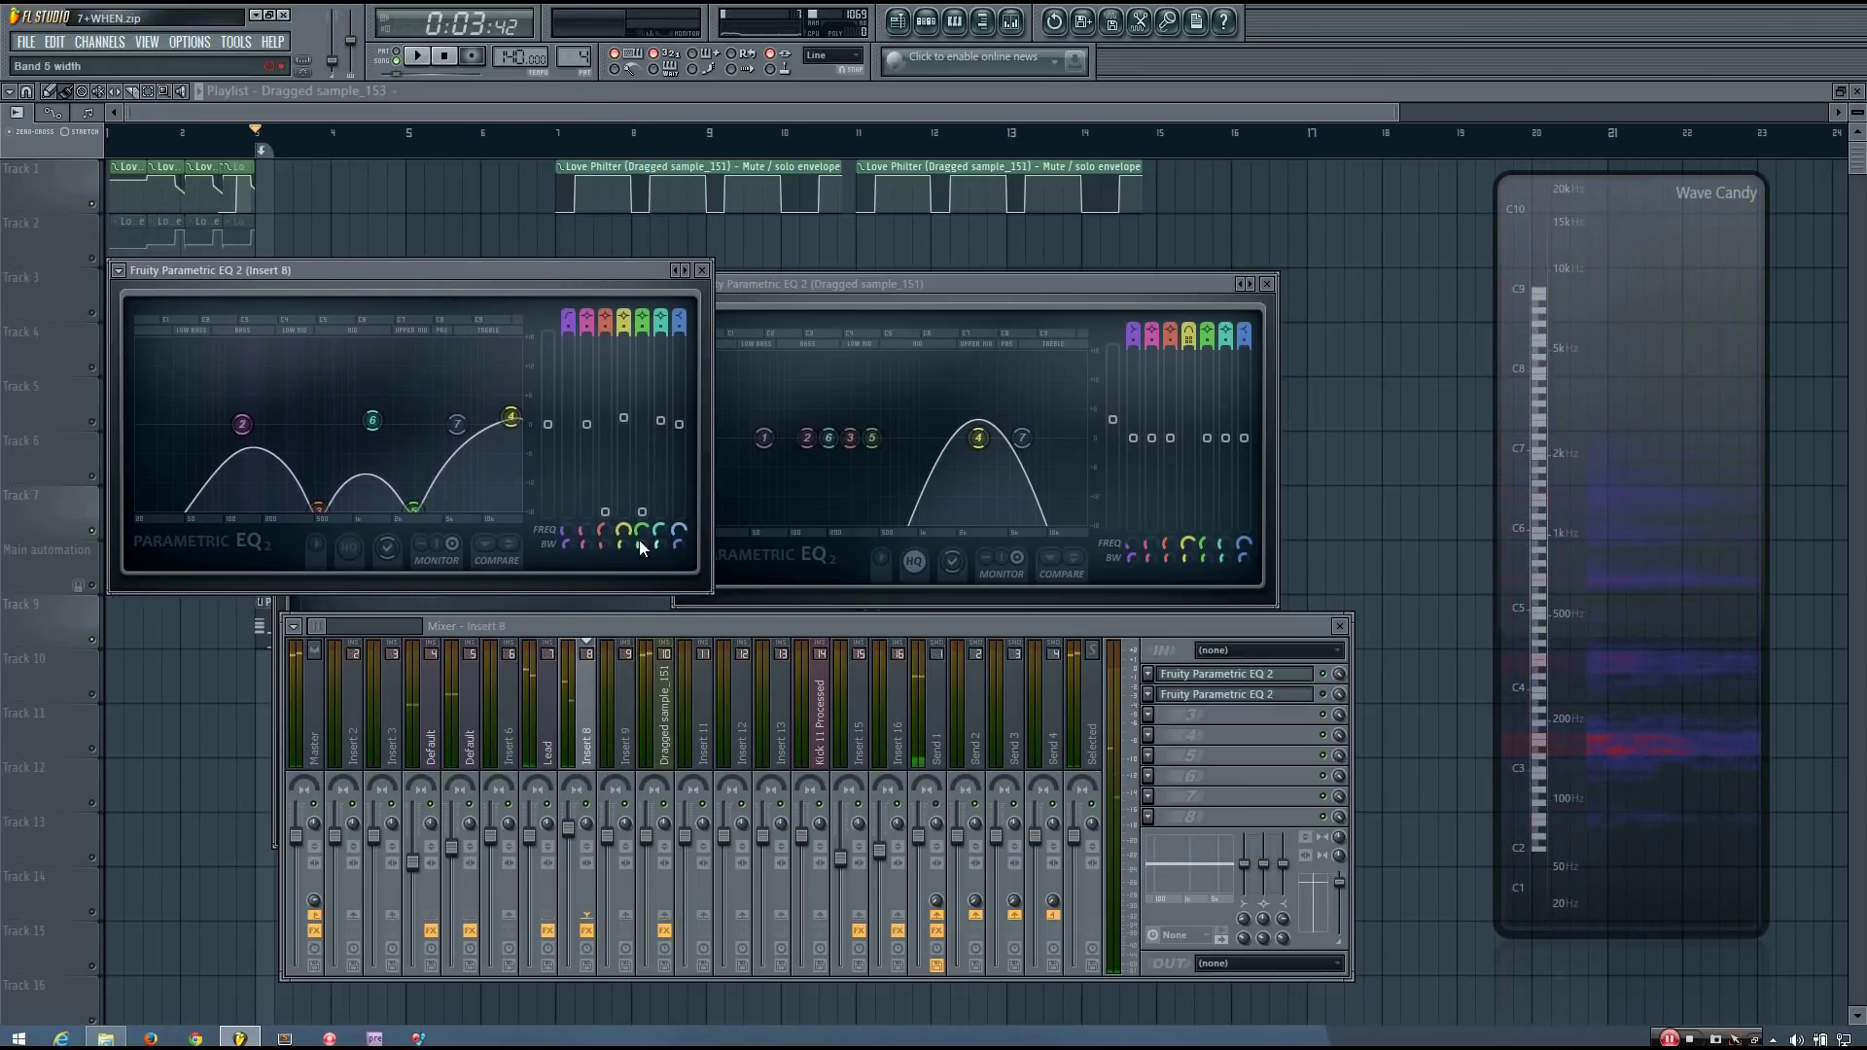
key("space")
key("space")
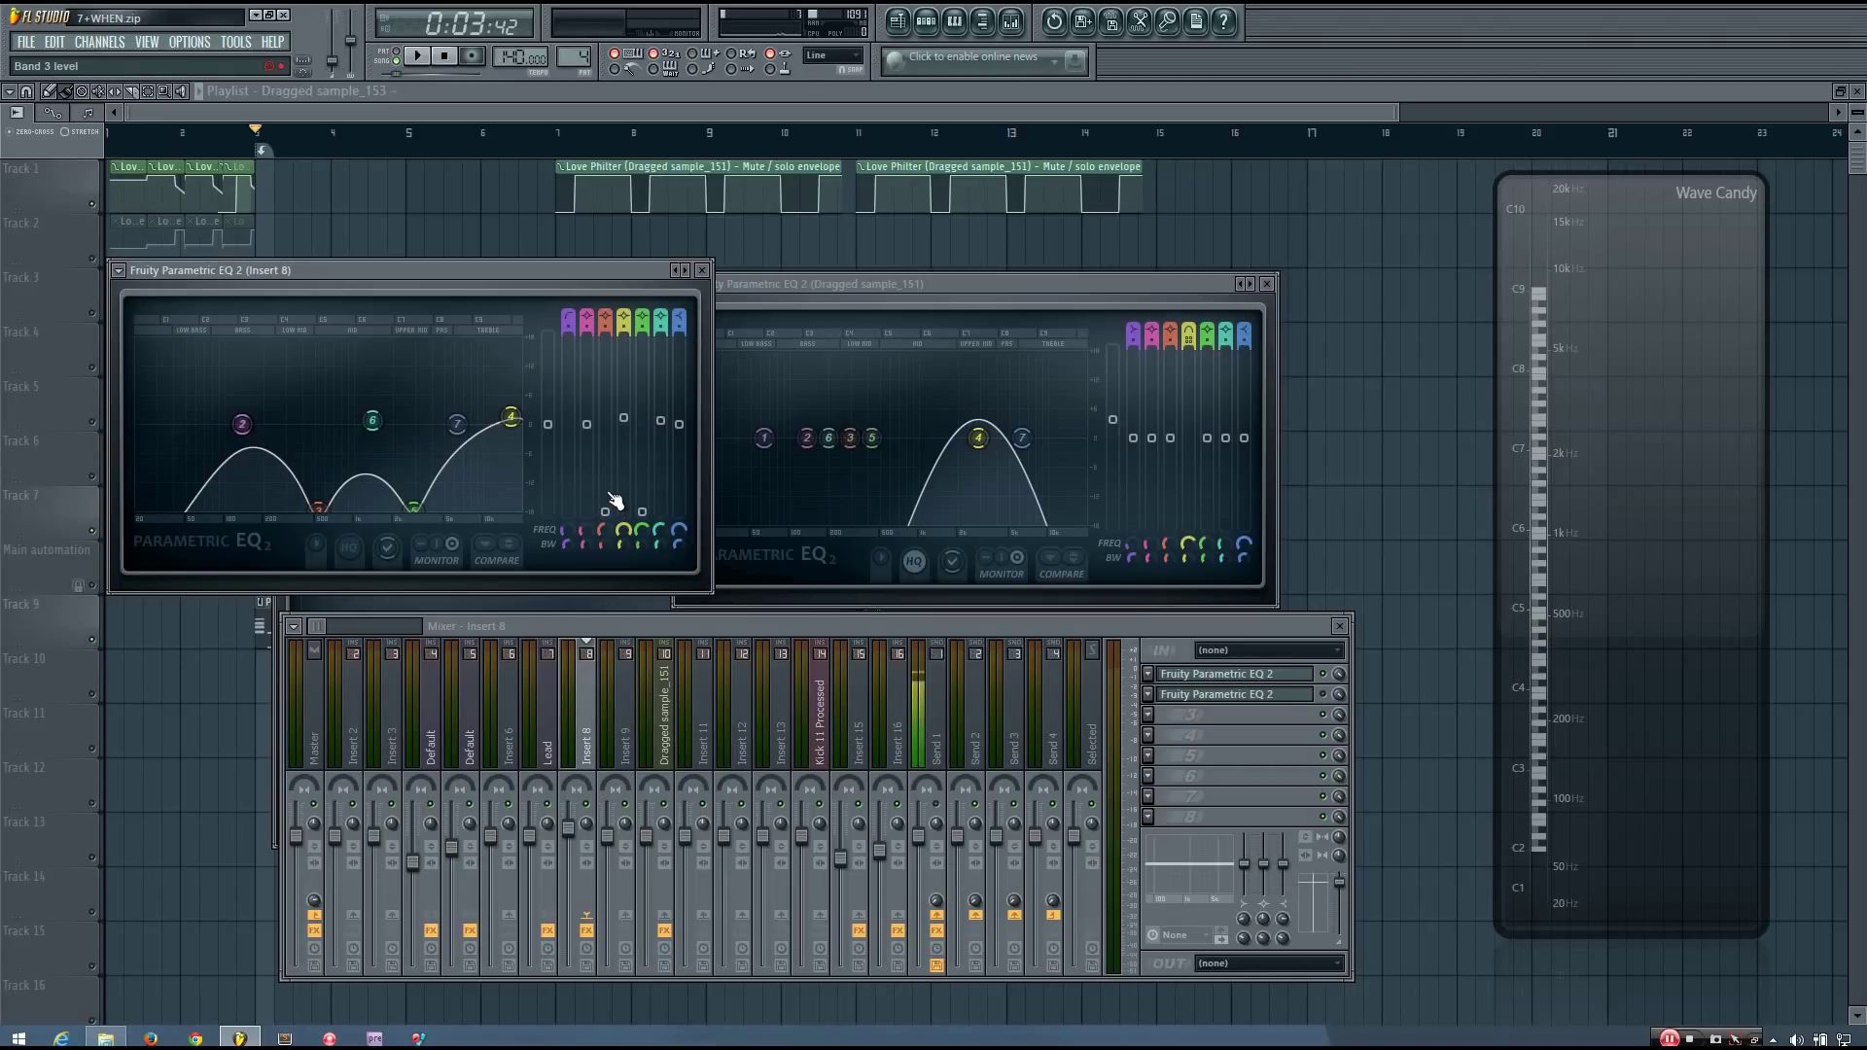
Raise band 3's level in the Insert 8 EQ to about -2.9 dB, bring band 5 up to a similar cut, and start playback.
scroll(615, 500, "up", 5)
scroll(615, 453, "down", 2)
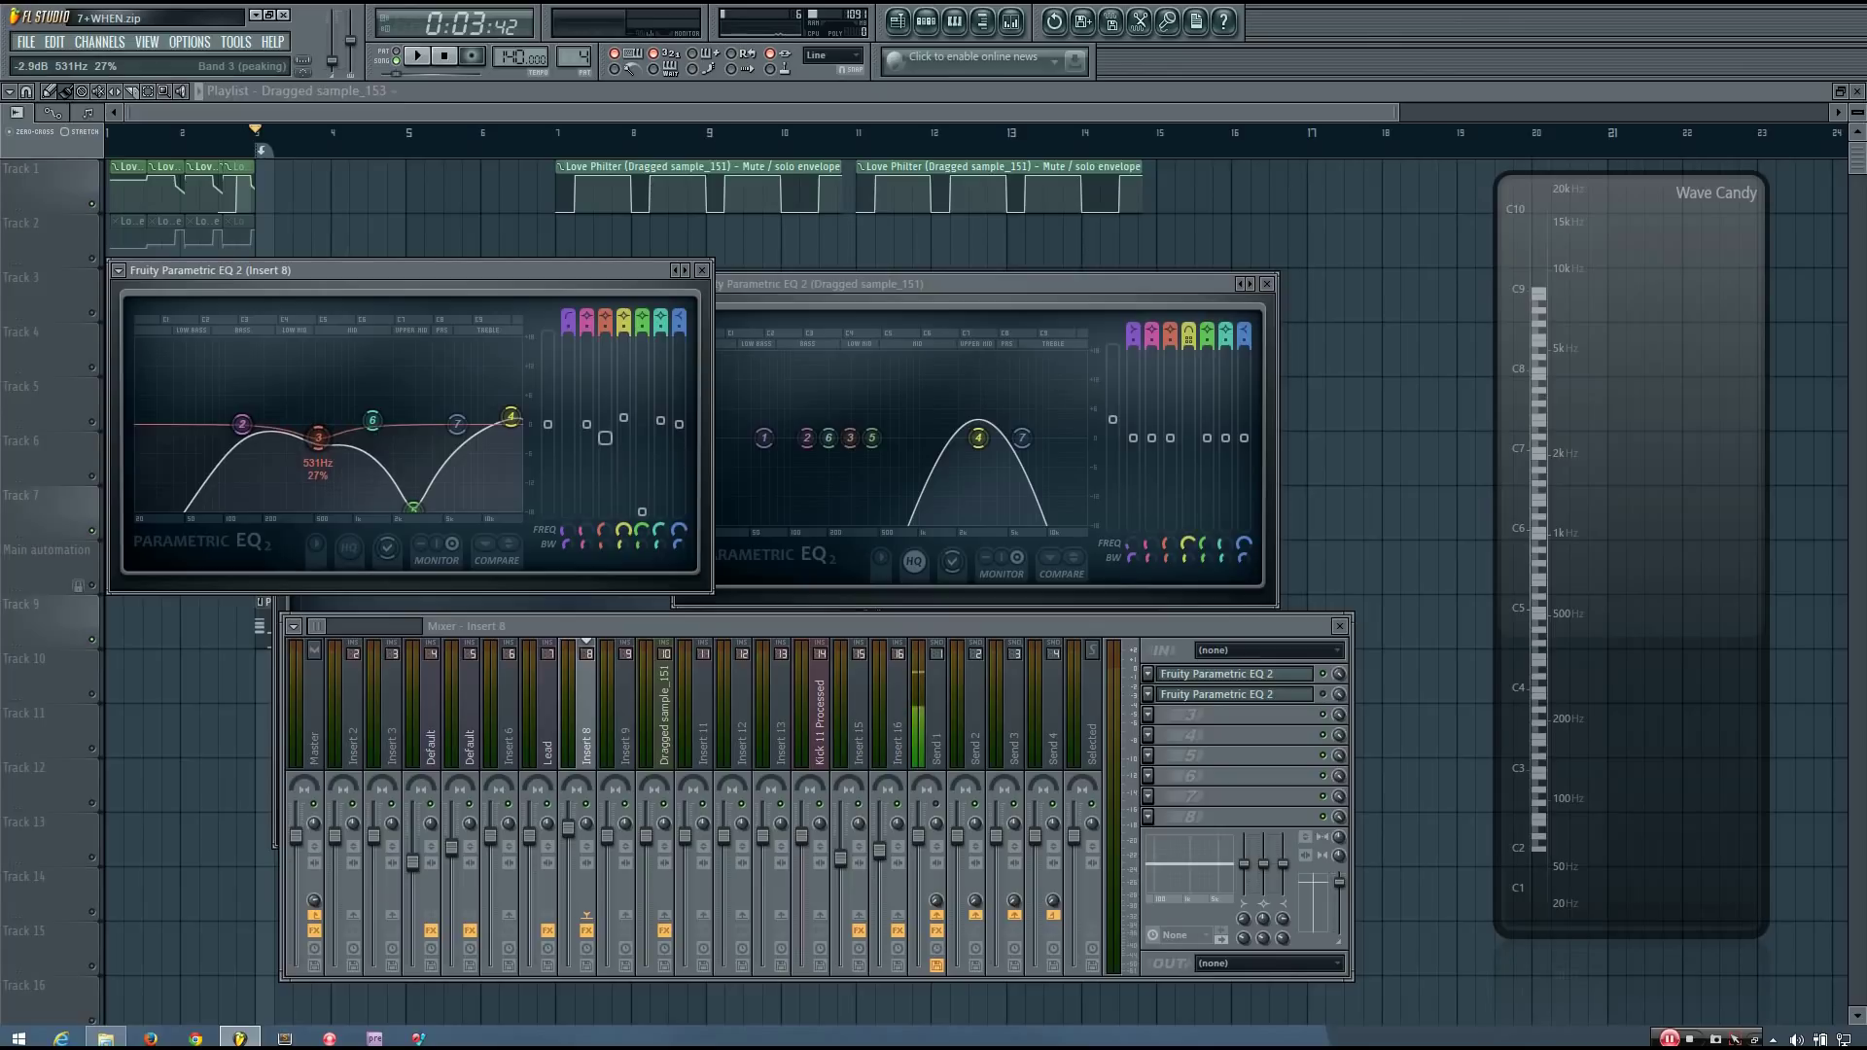
scroll(643, 457, "up", 4)
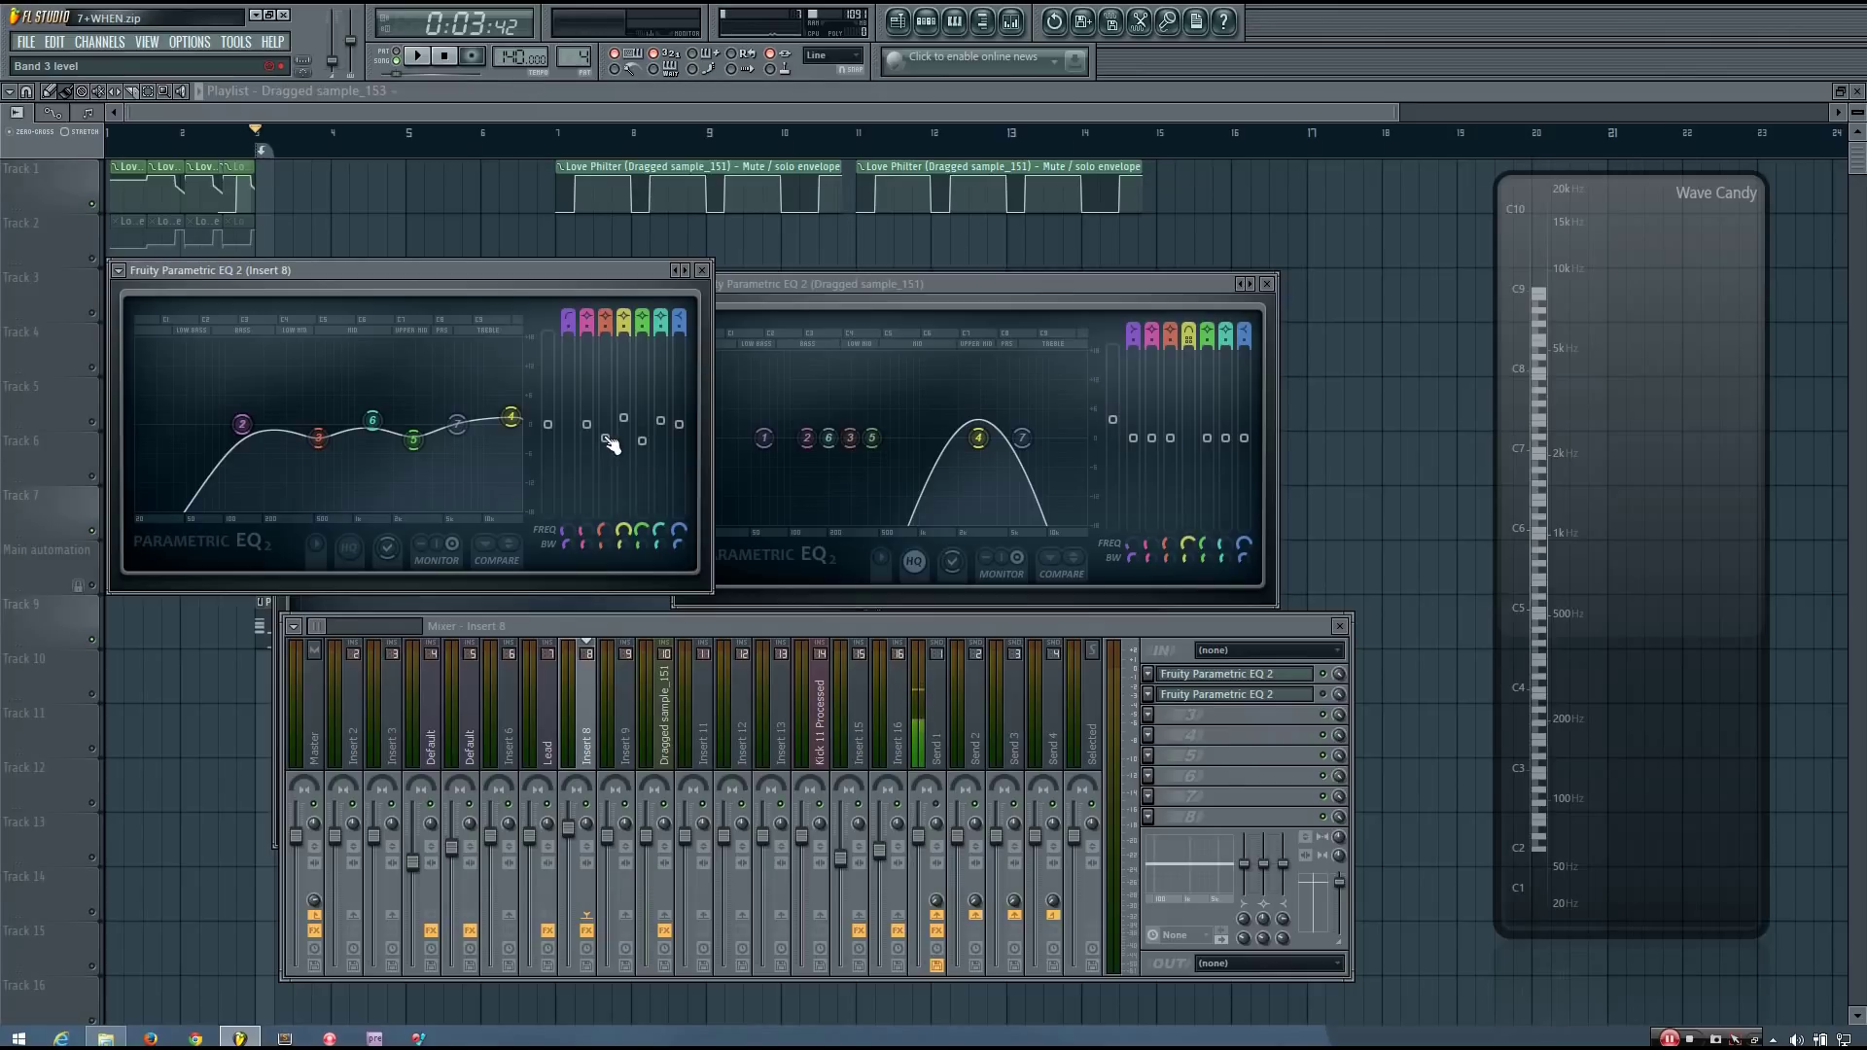
key("space")
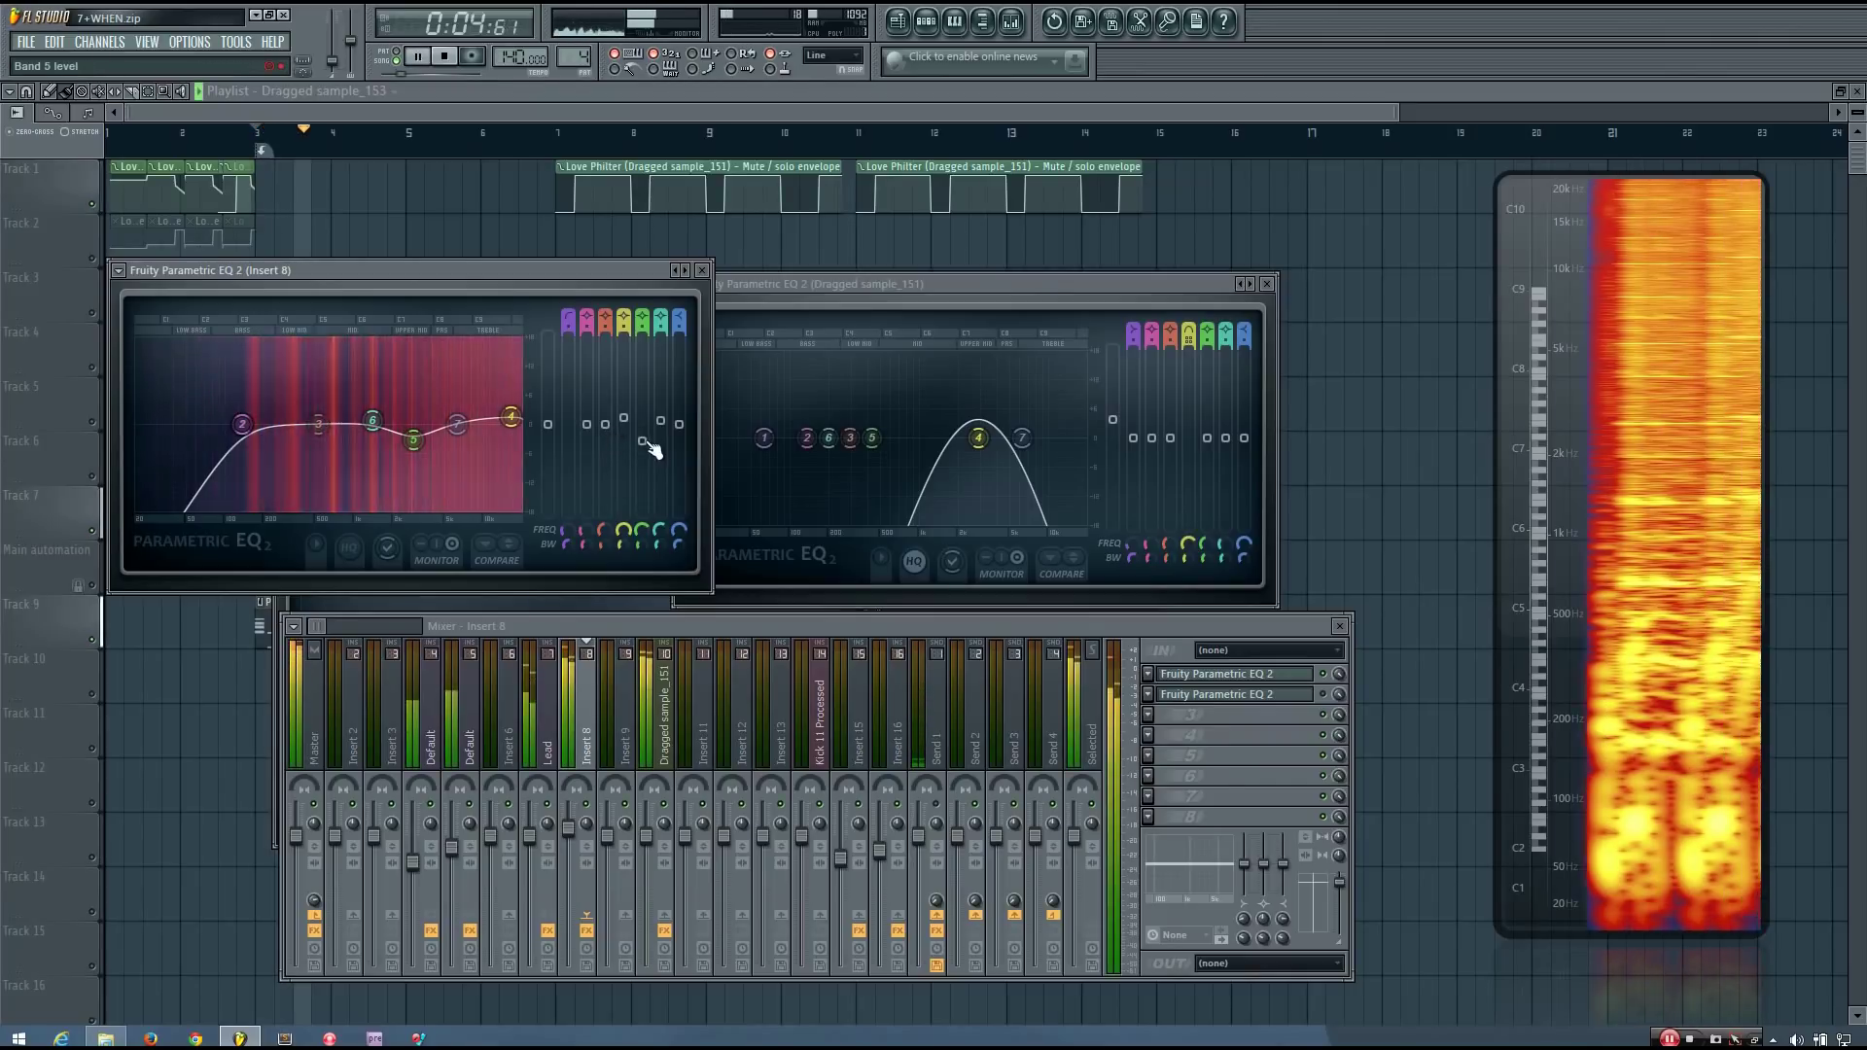
Fine-tune band 3's level in the Insert 8 EQ to about -3.6 dB while auditioning the drop.
left_click_drag(605, 424, 605, 440)
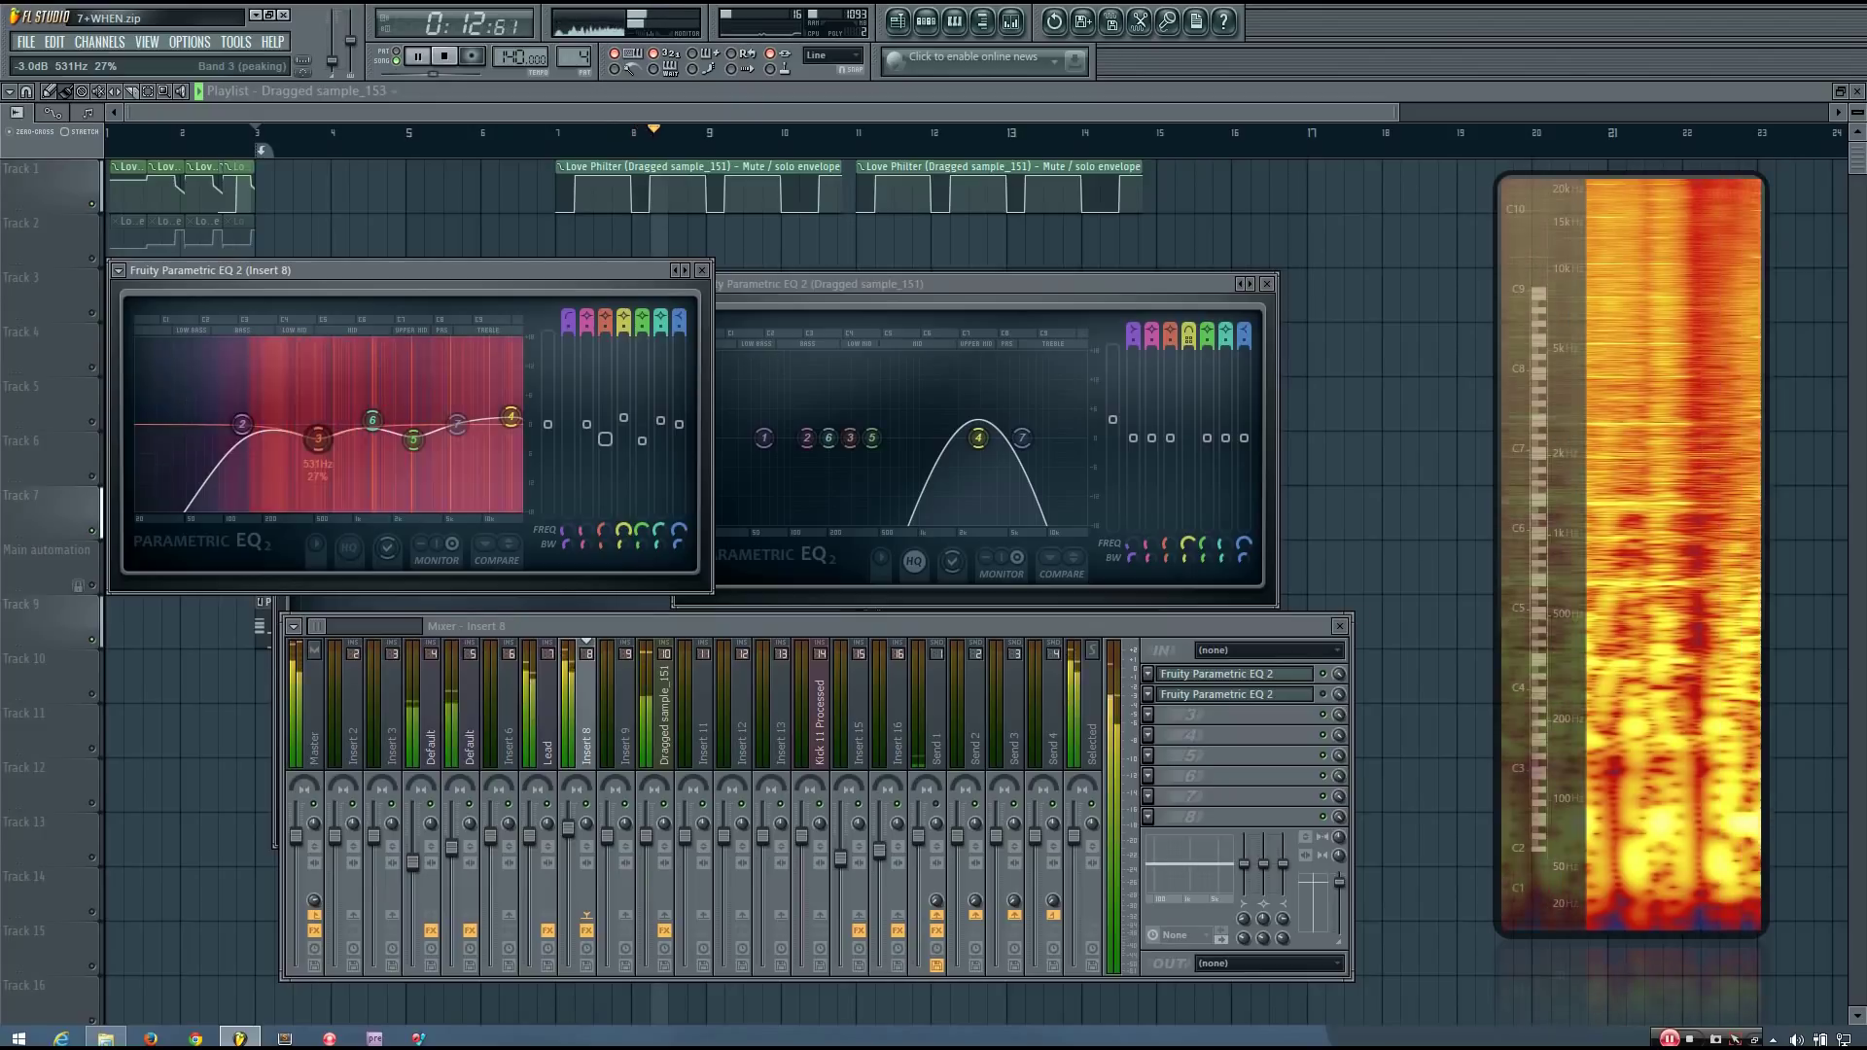
key("space")
key("space")
mouse_move(605, 440)
left_mouse_down()
mouse_move(605, 424)
mouse_move(605, 442)
left_mouse_up()
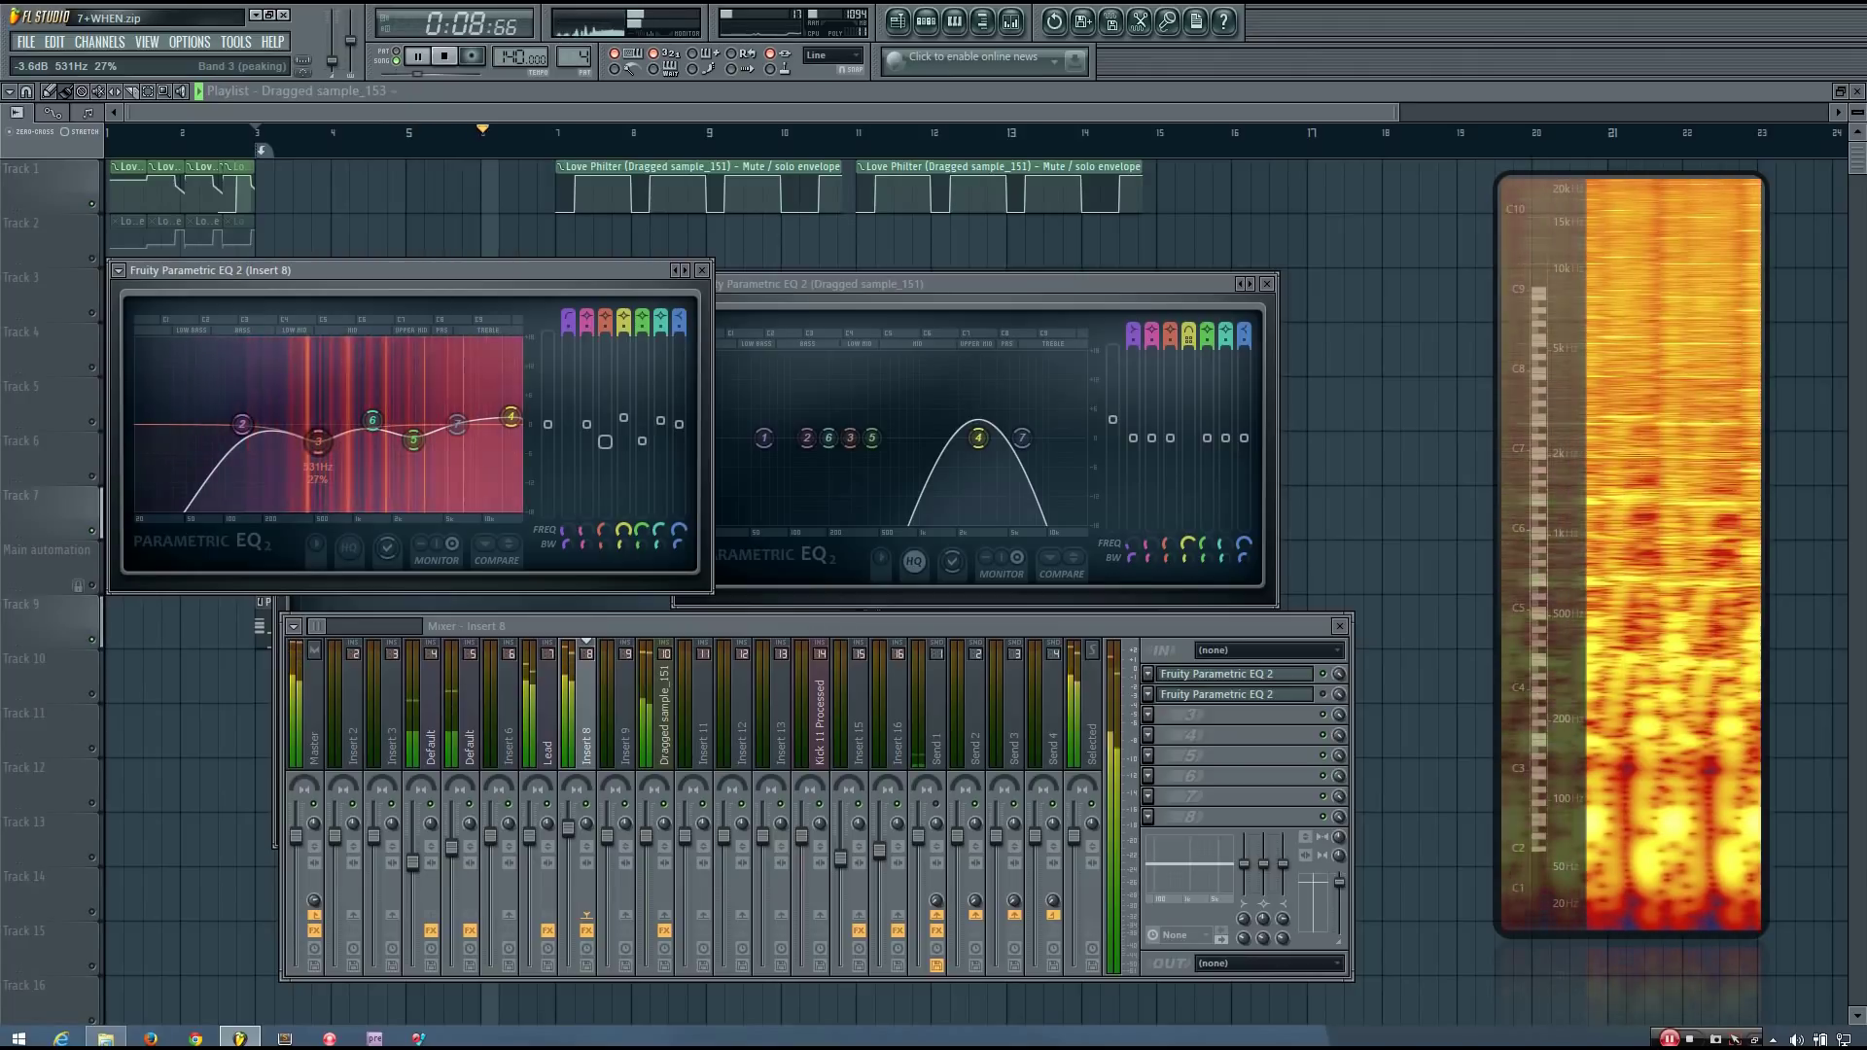
key("space")
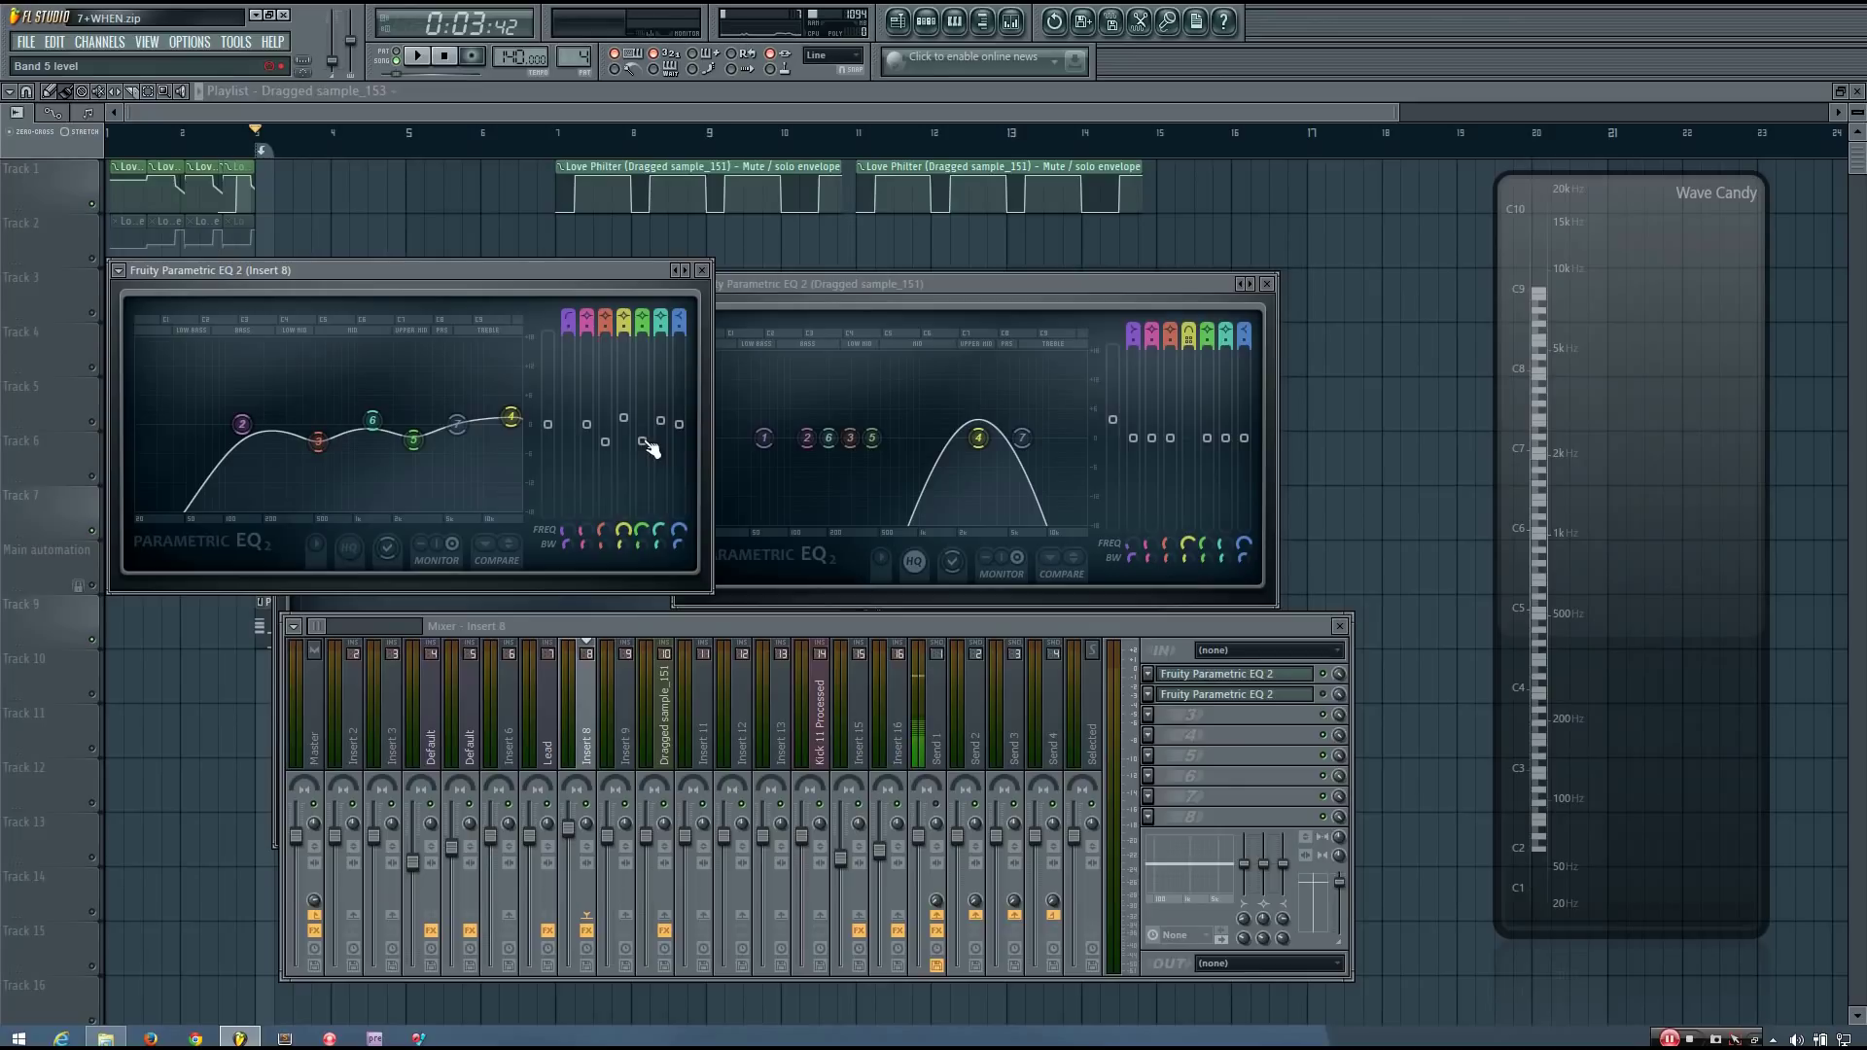
Try band 5 of the Insert 8 EQ at about -4.3 dB and -2.0 dB during playback, settling on about -2.5 dB.
key("space")
left_click_drag(642, 425, 642, 445)
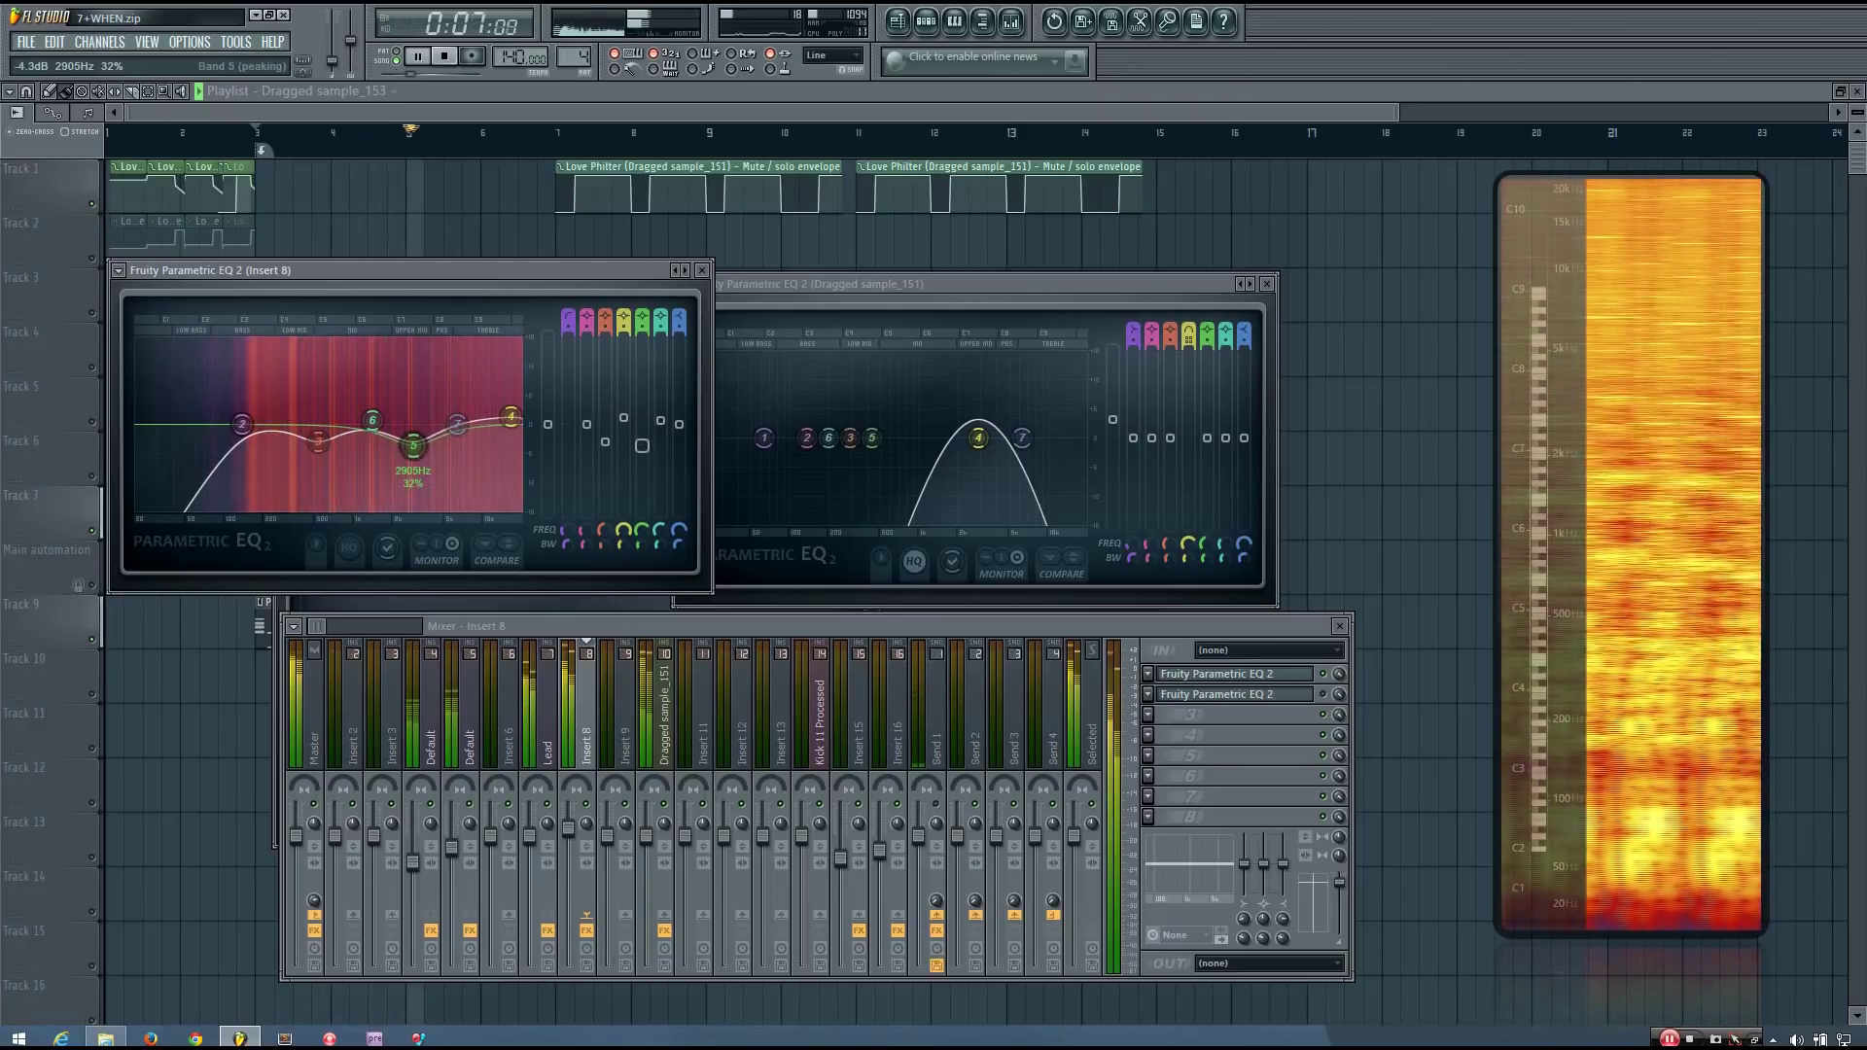
left_click_drag(642, 446, 642, 434)
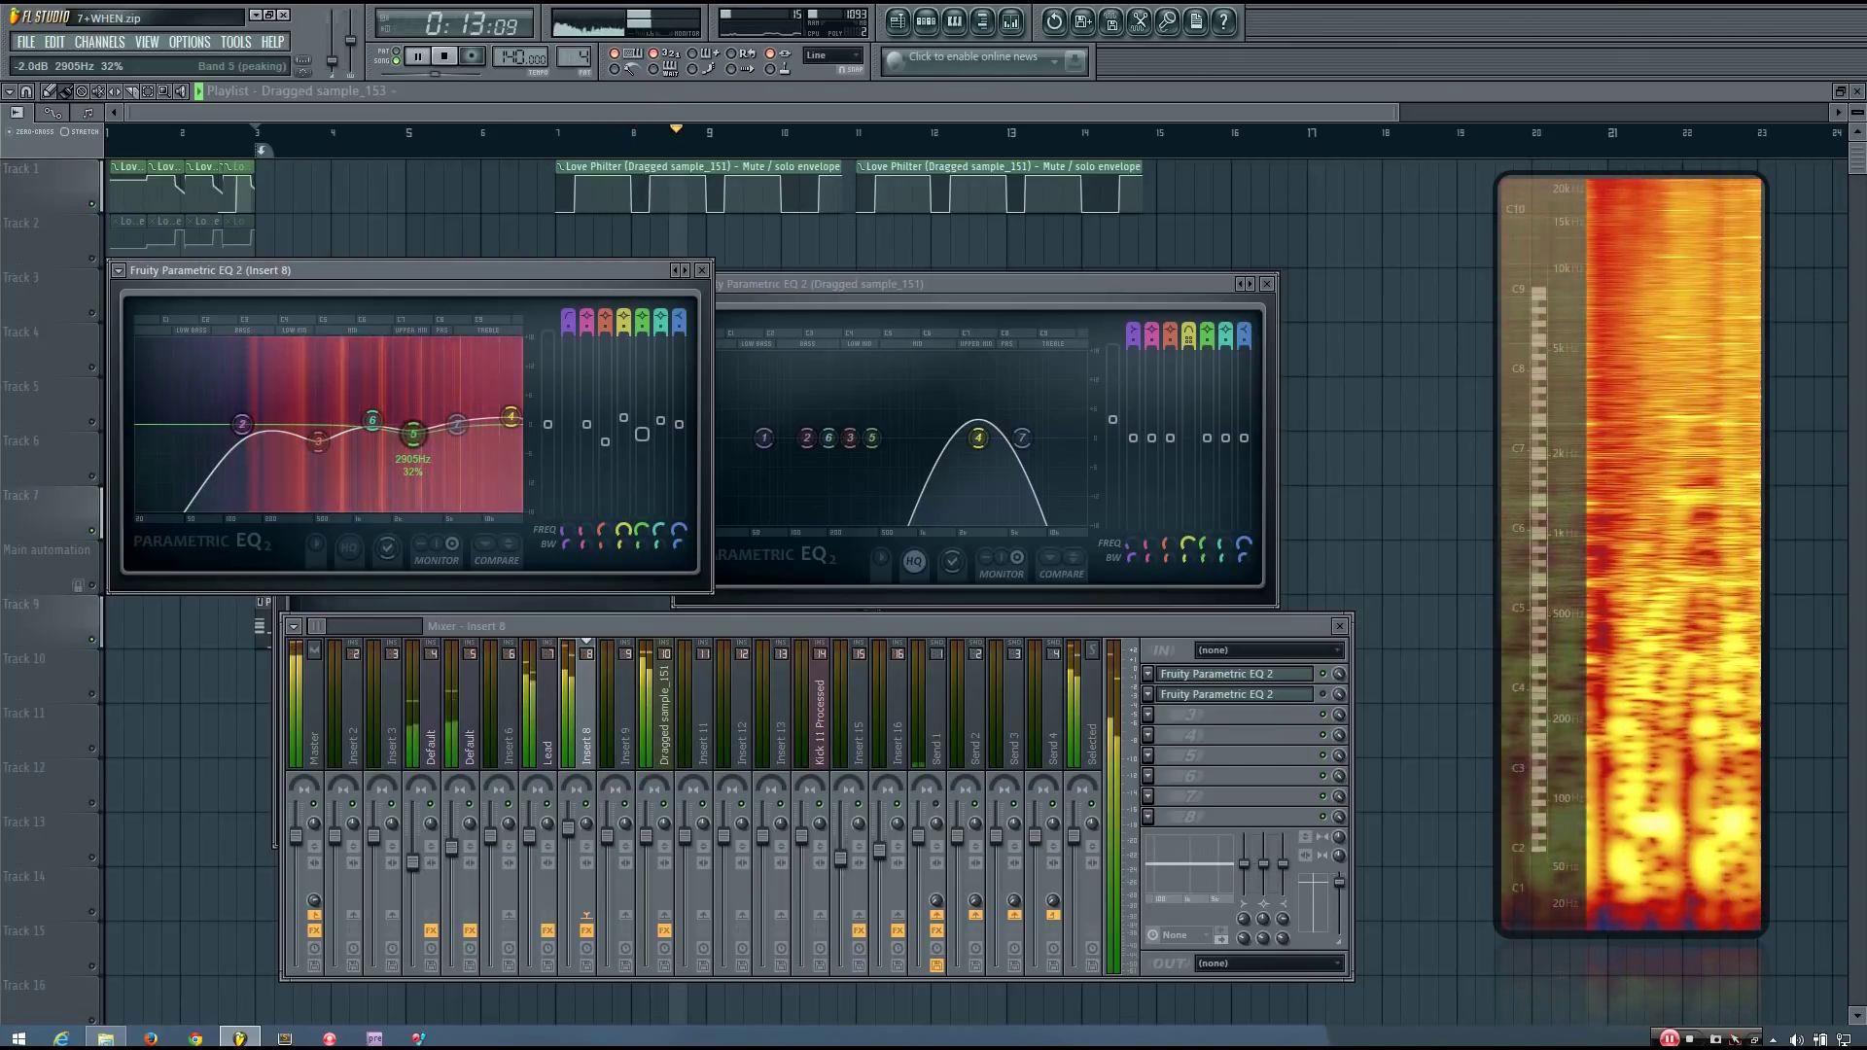
key("space")
key("space")
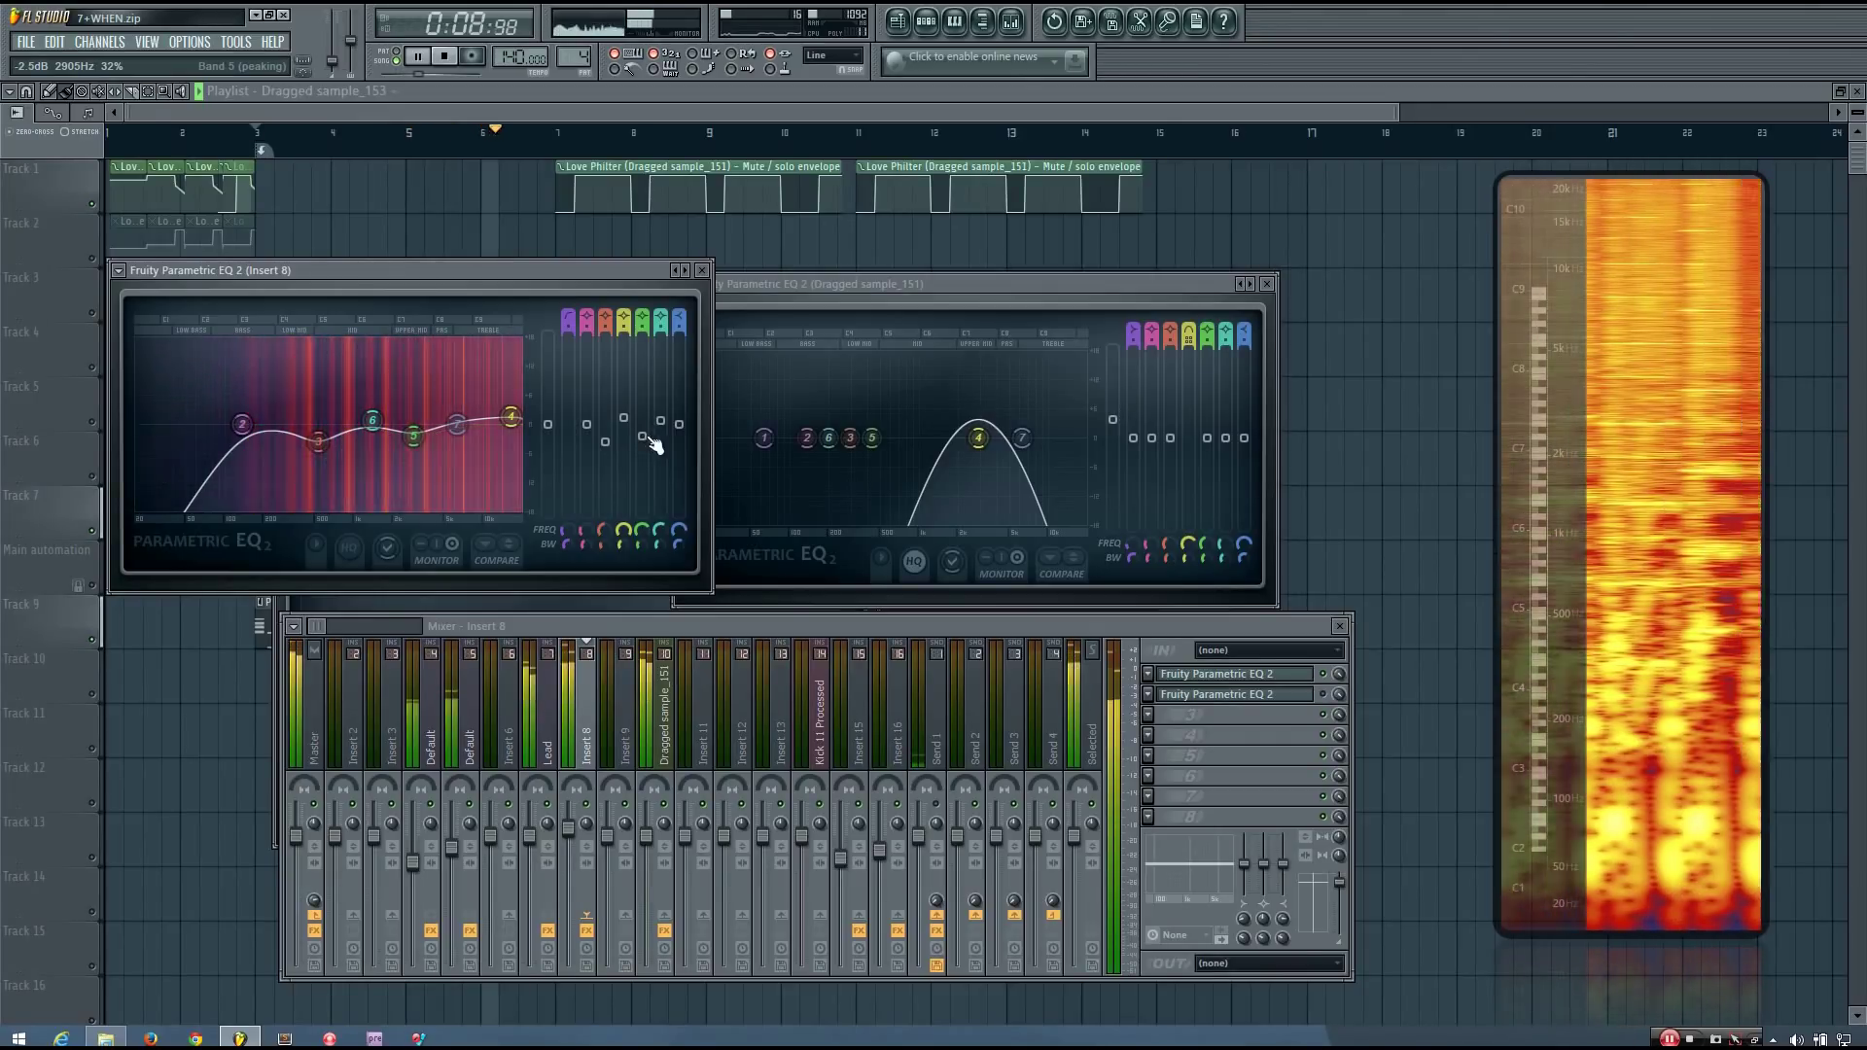
key("space")
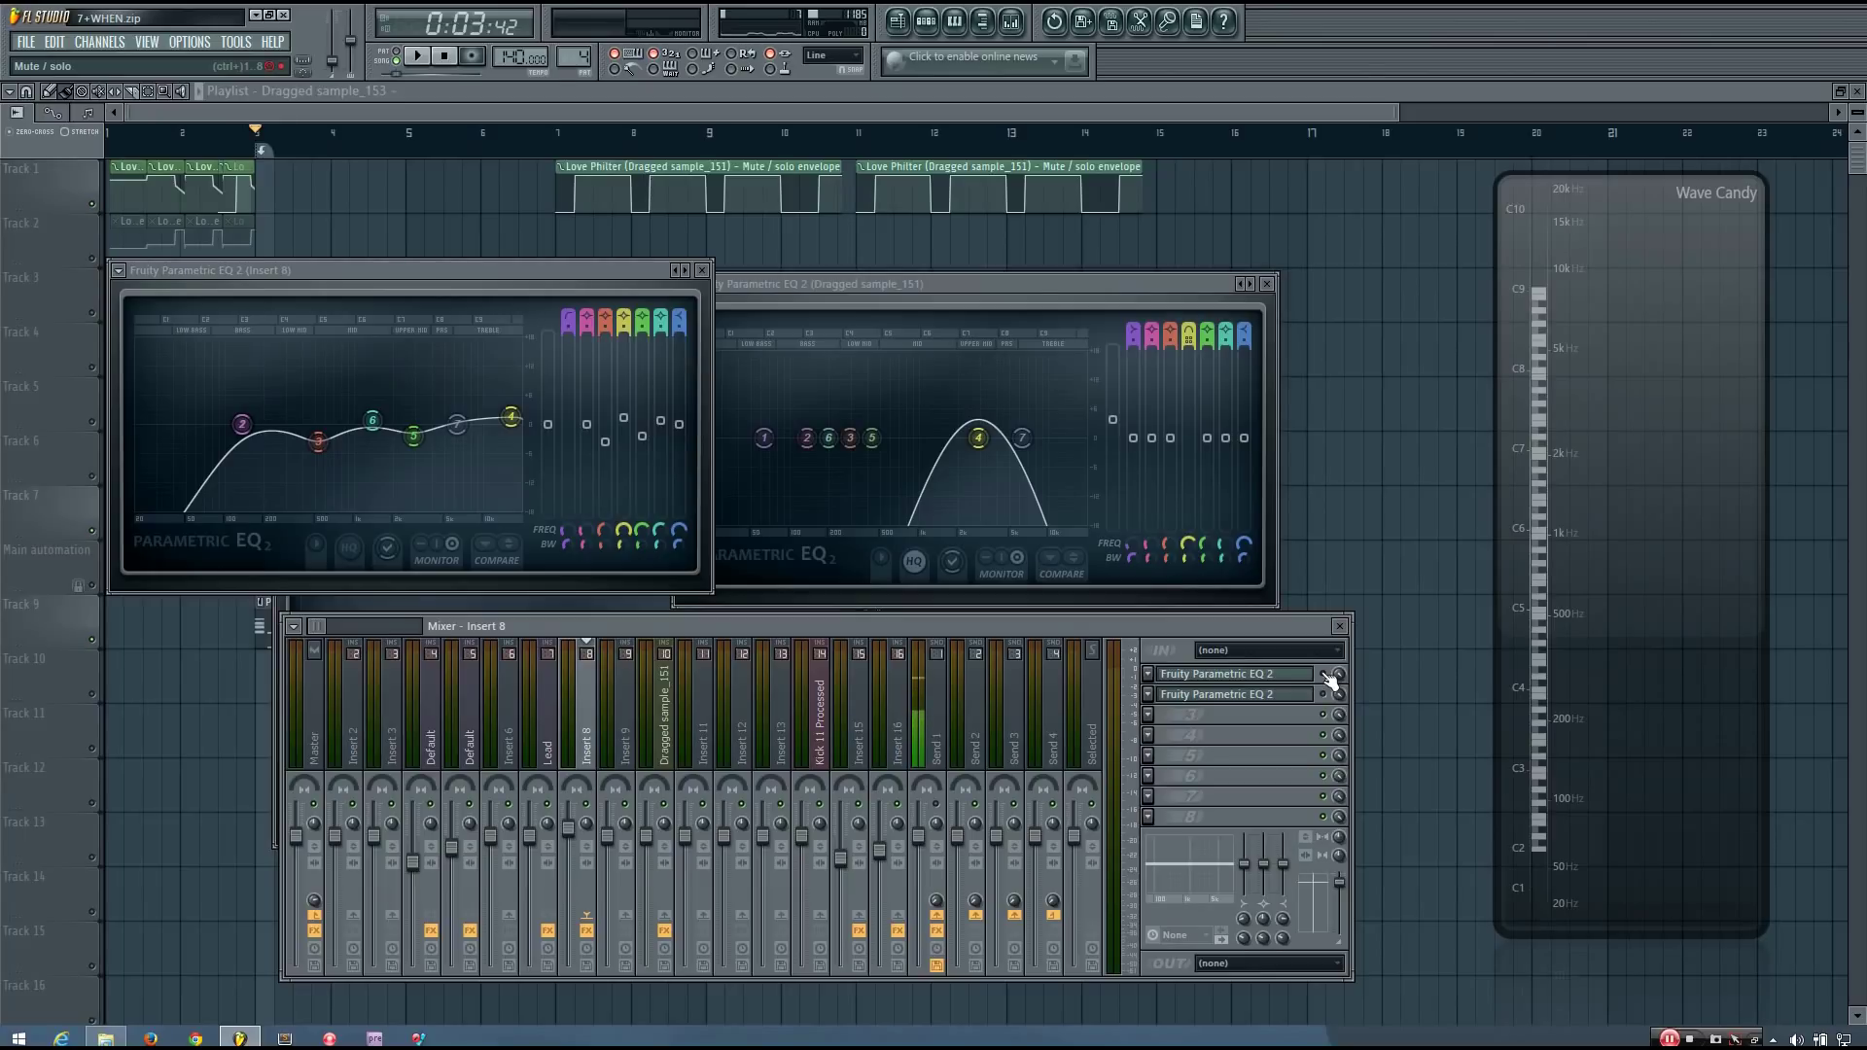
Audition the drop, shift the Insert 8 EQ window, and set band 3's level to about -2.6 dB.
key("space")
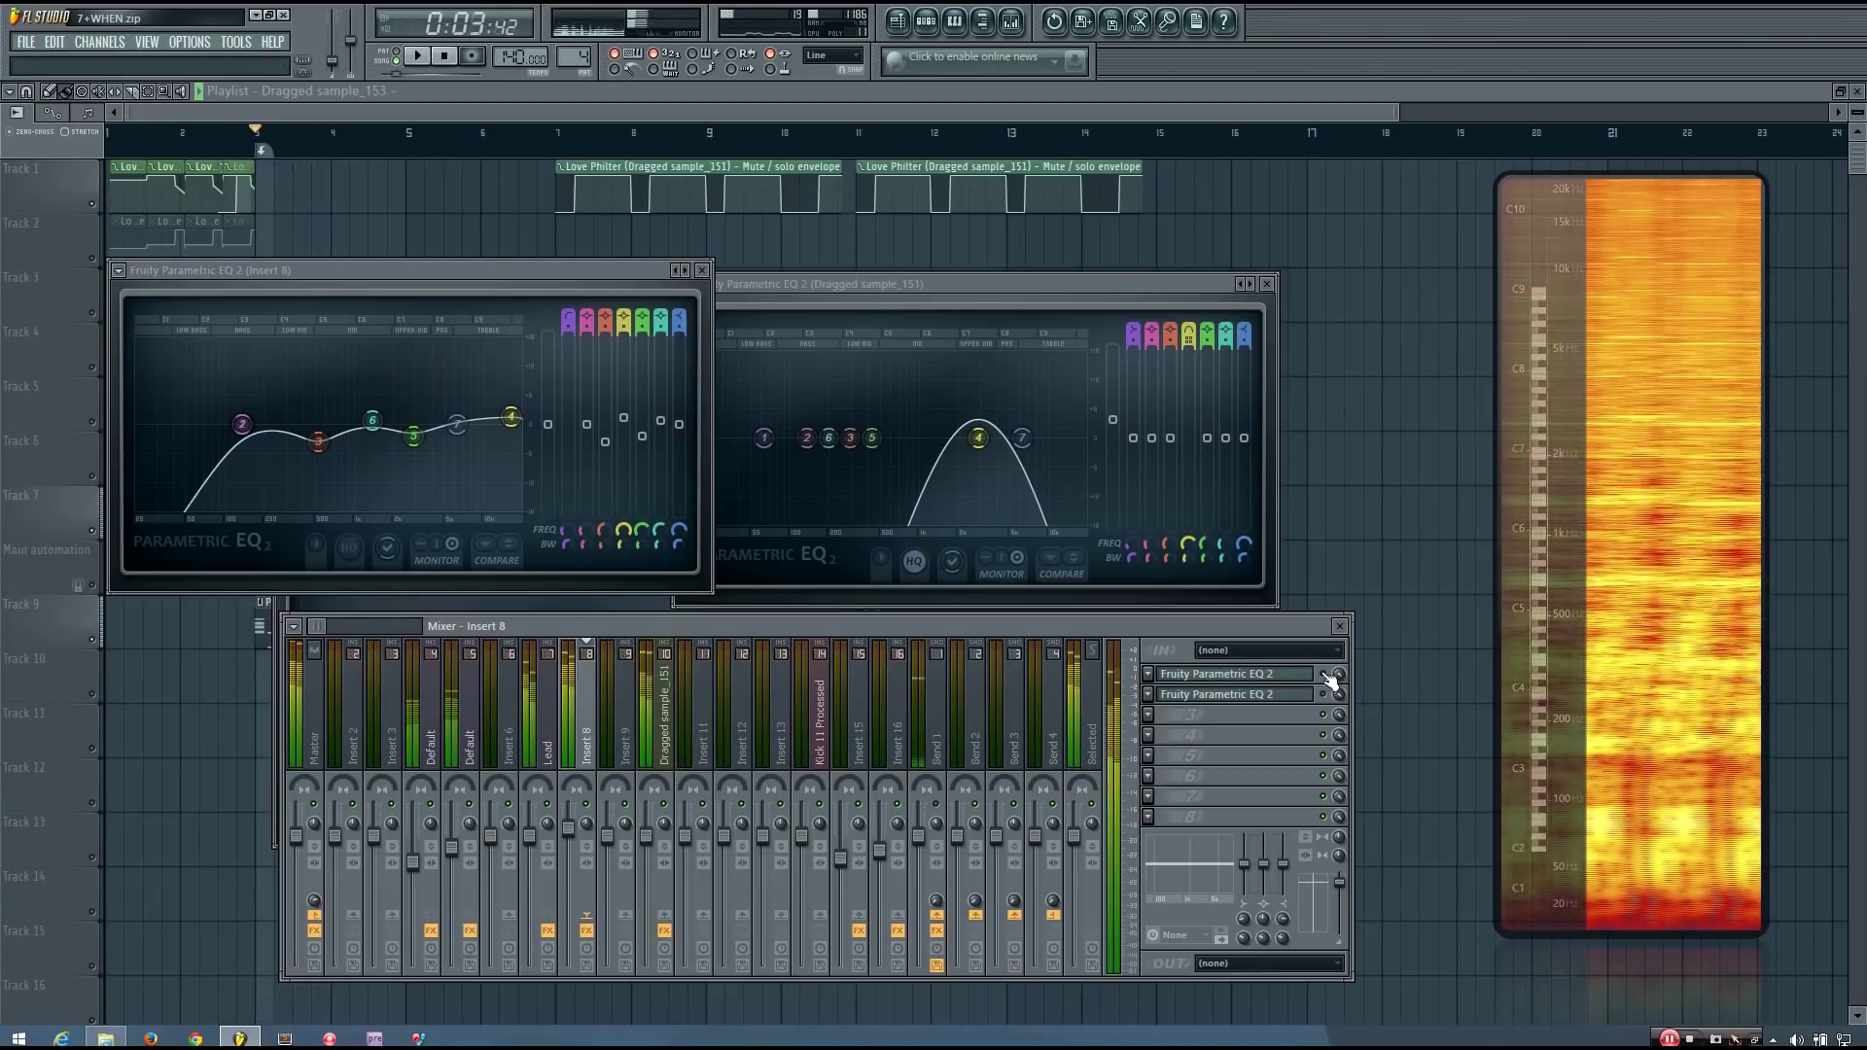
key("space")
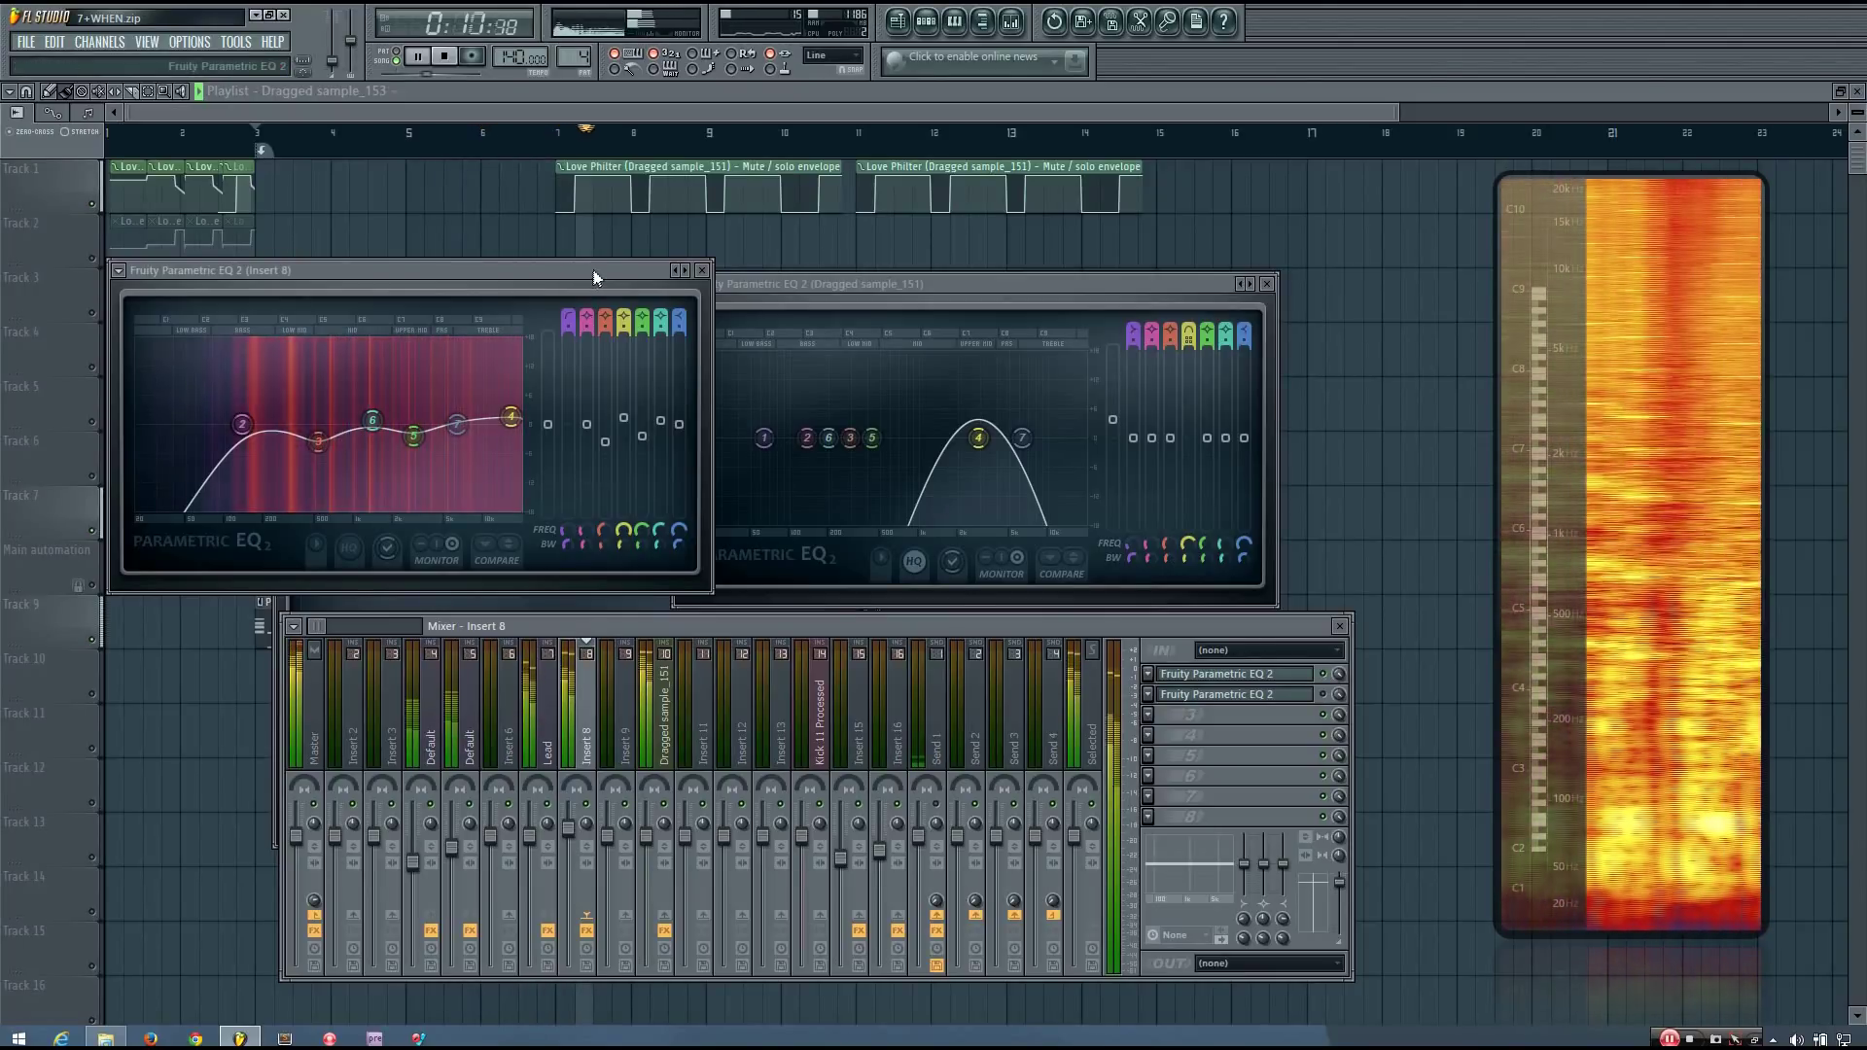
left_click_drag(594, 277, 626, 281)
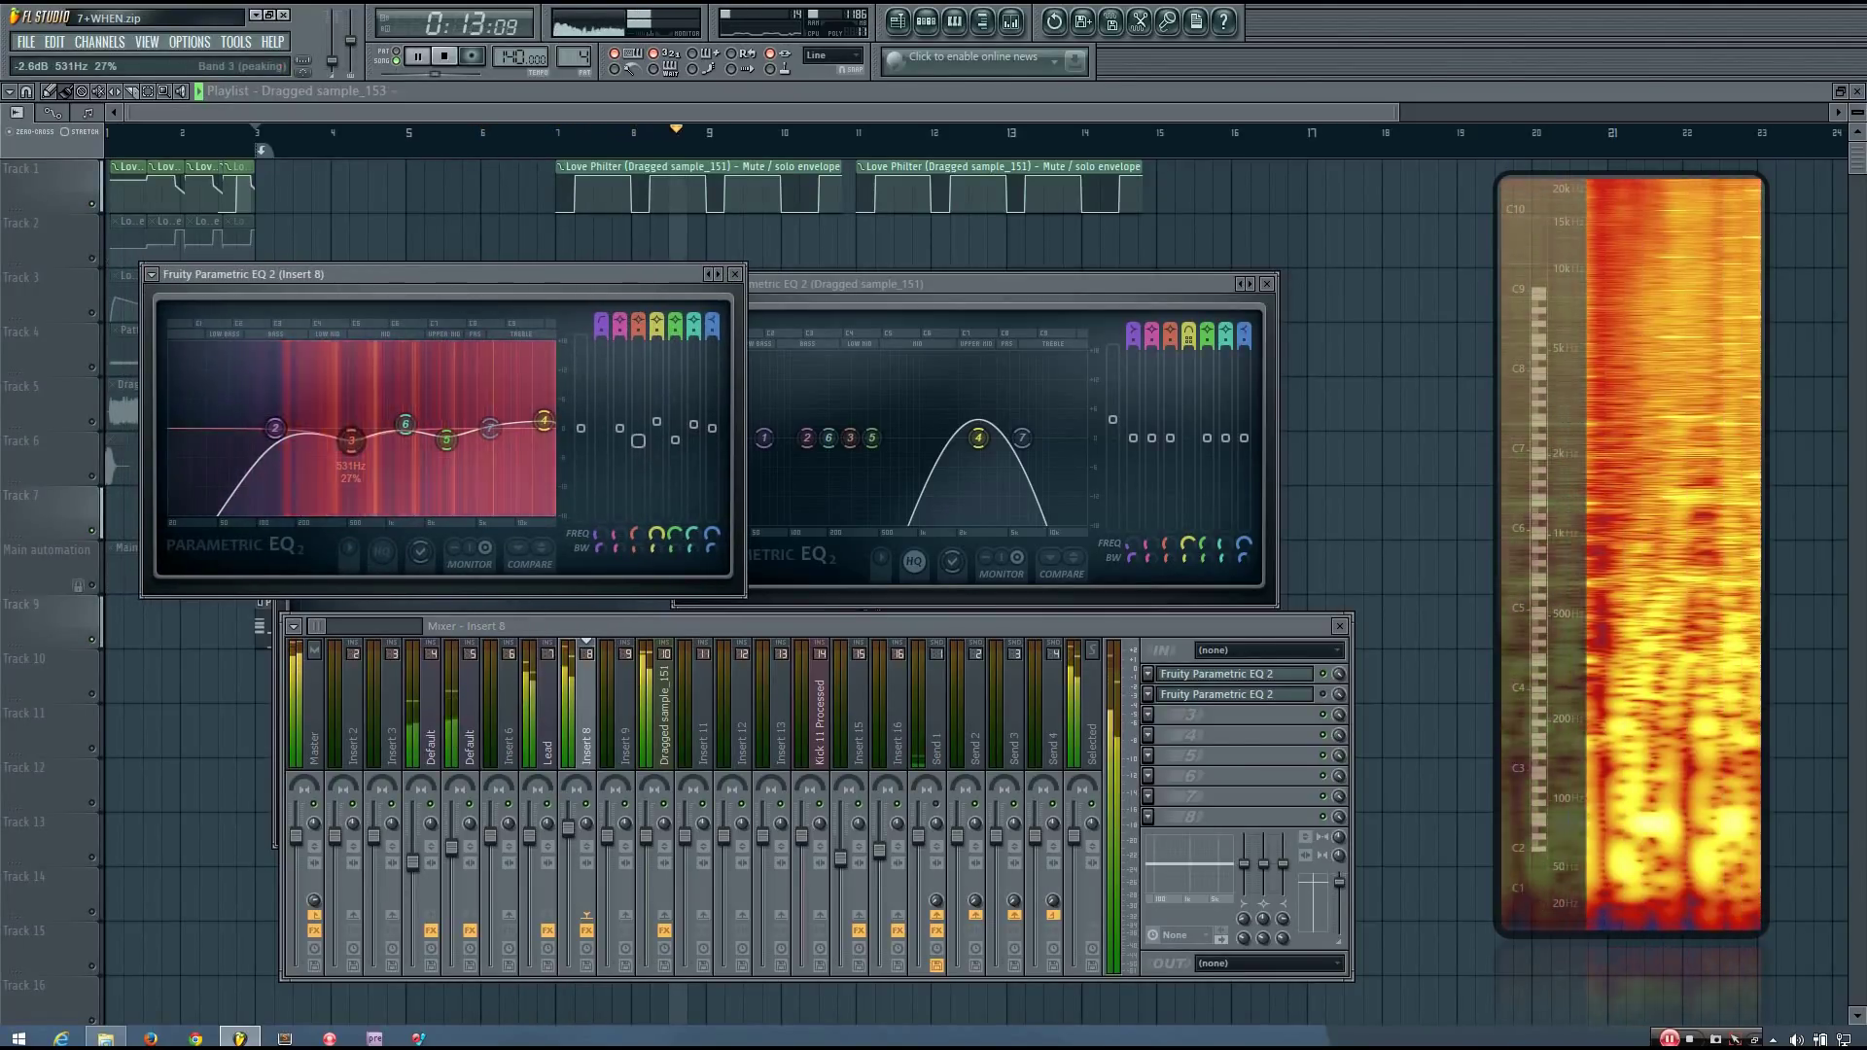
key("space")
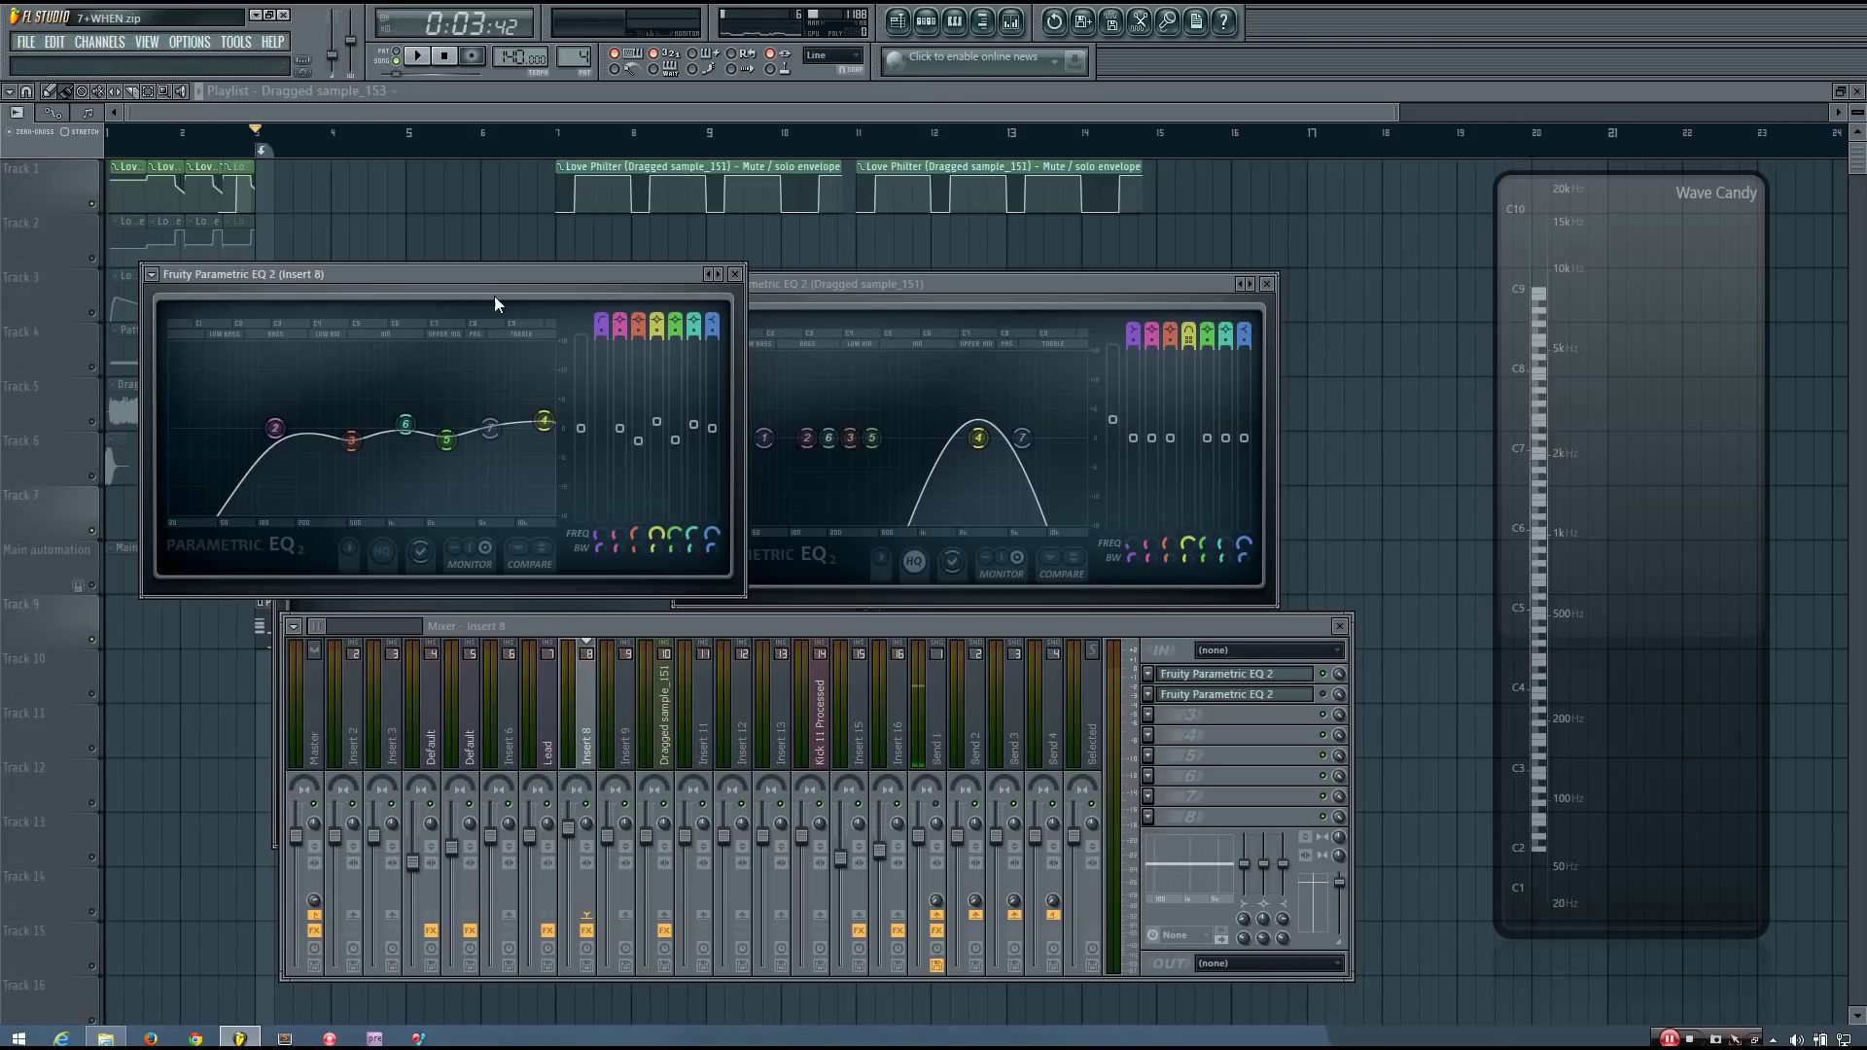
Make small adjustments to the cuts on bands 5 and 3 of the Insert 8 EQ while the drop plays.
key("space")
left_click_drag(556, 279, 576, 278)
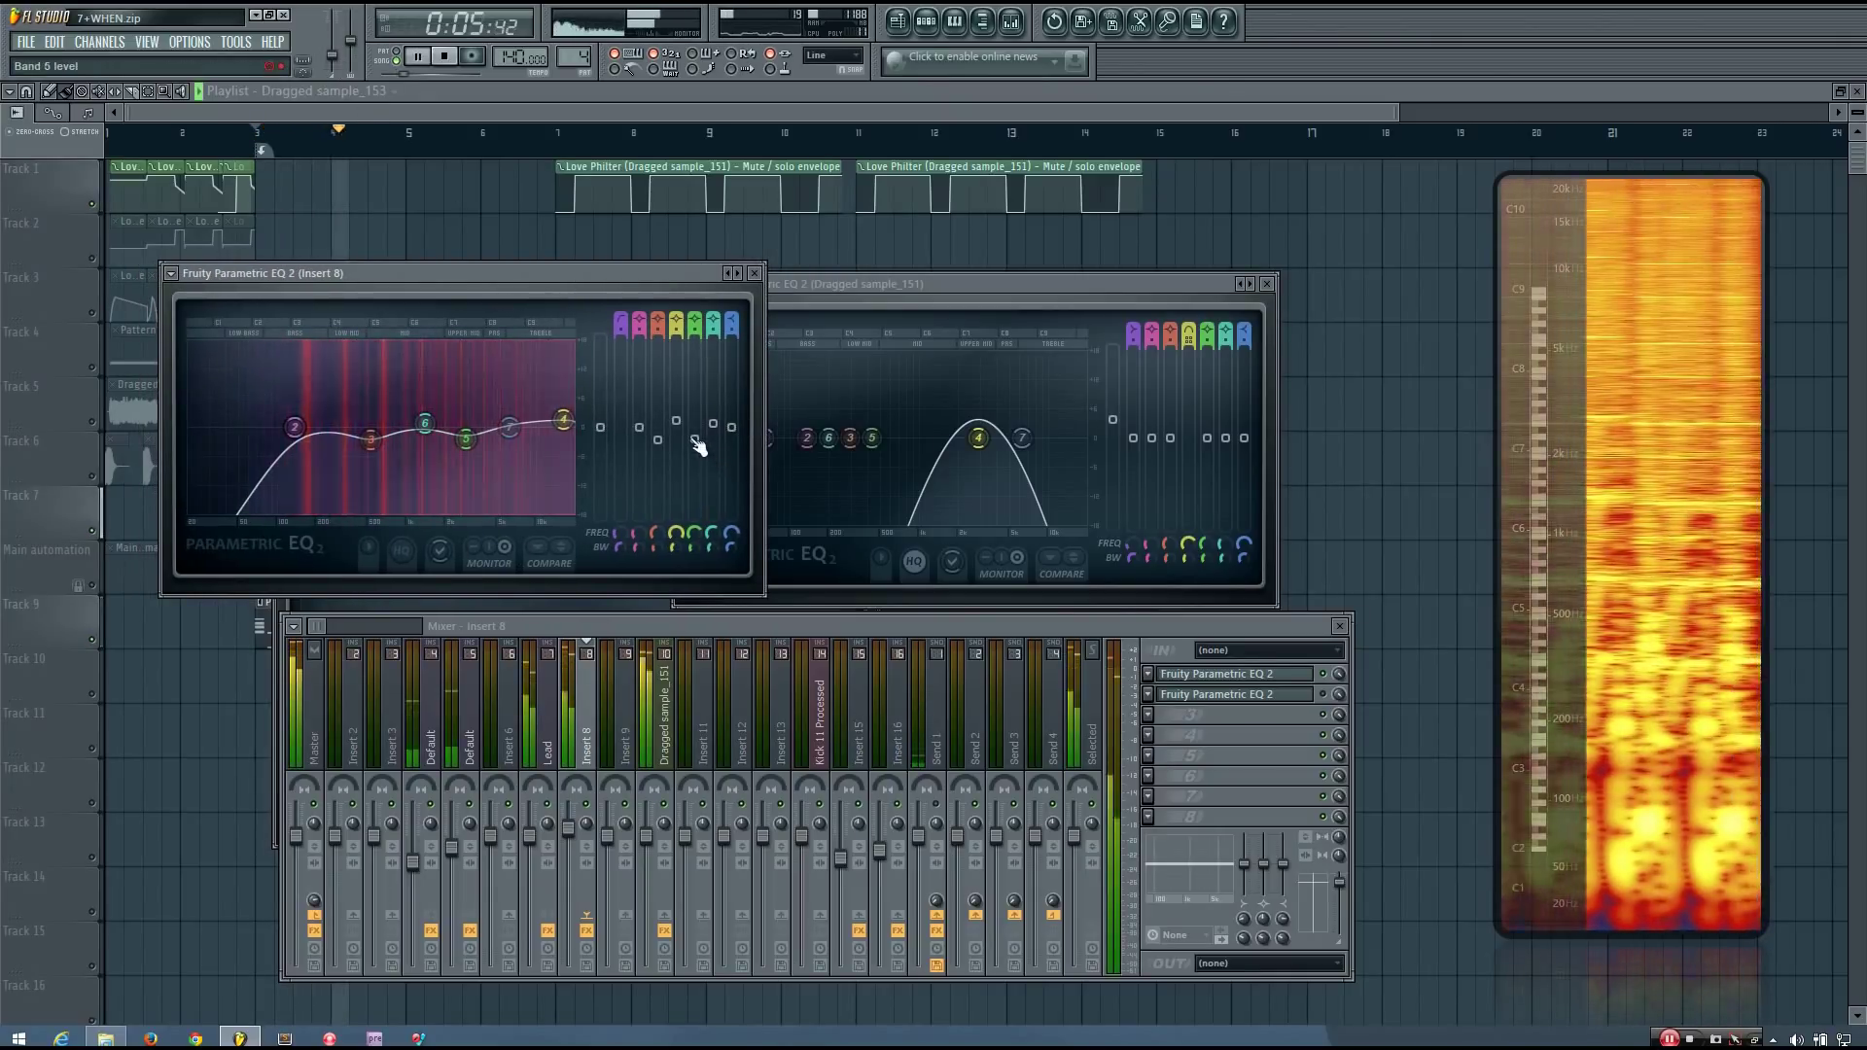
left_click_drag(699, 441, 699, 438)
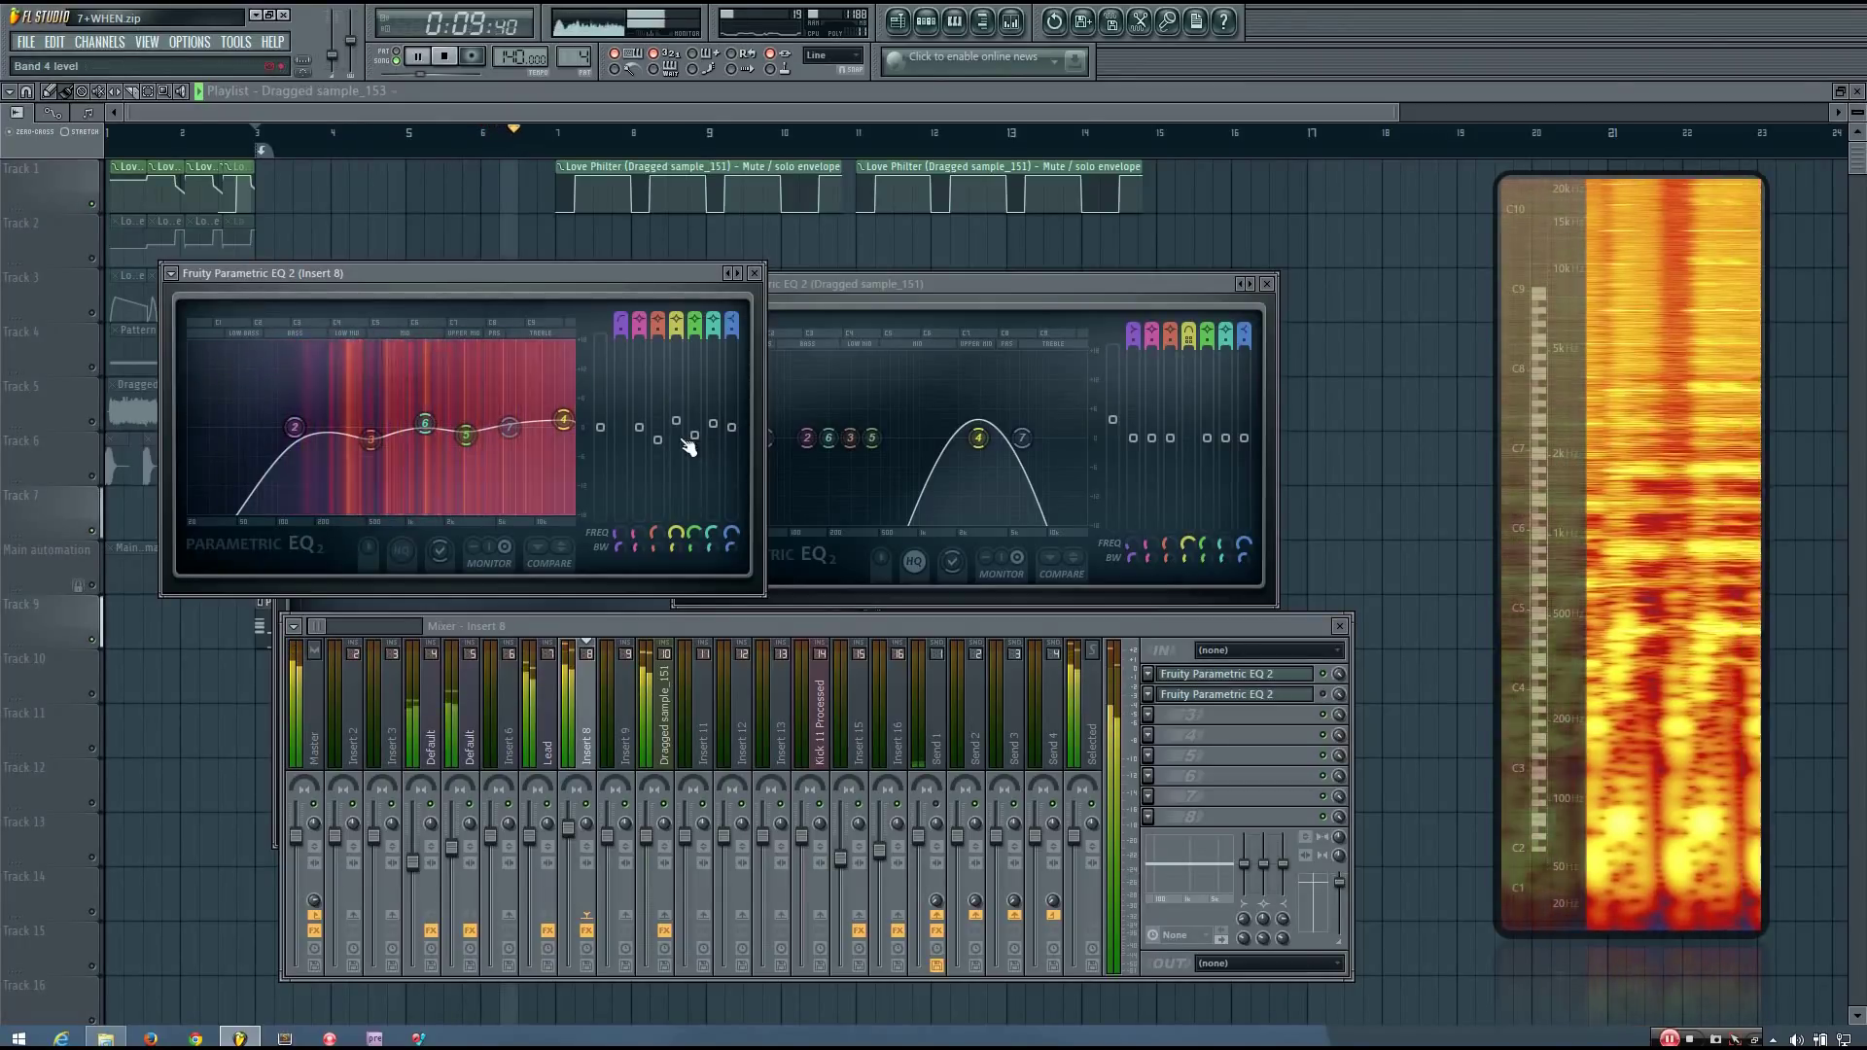
left_click_drag(659, 441, 660, 438)
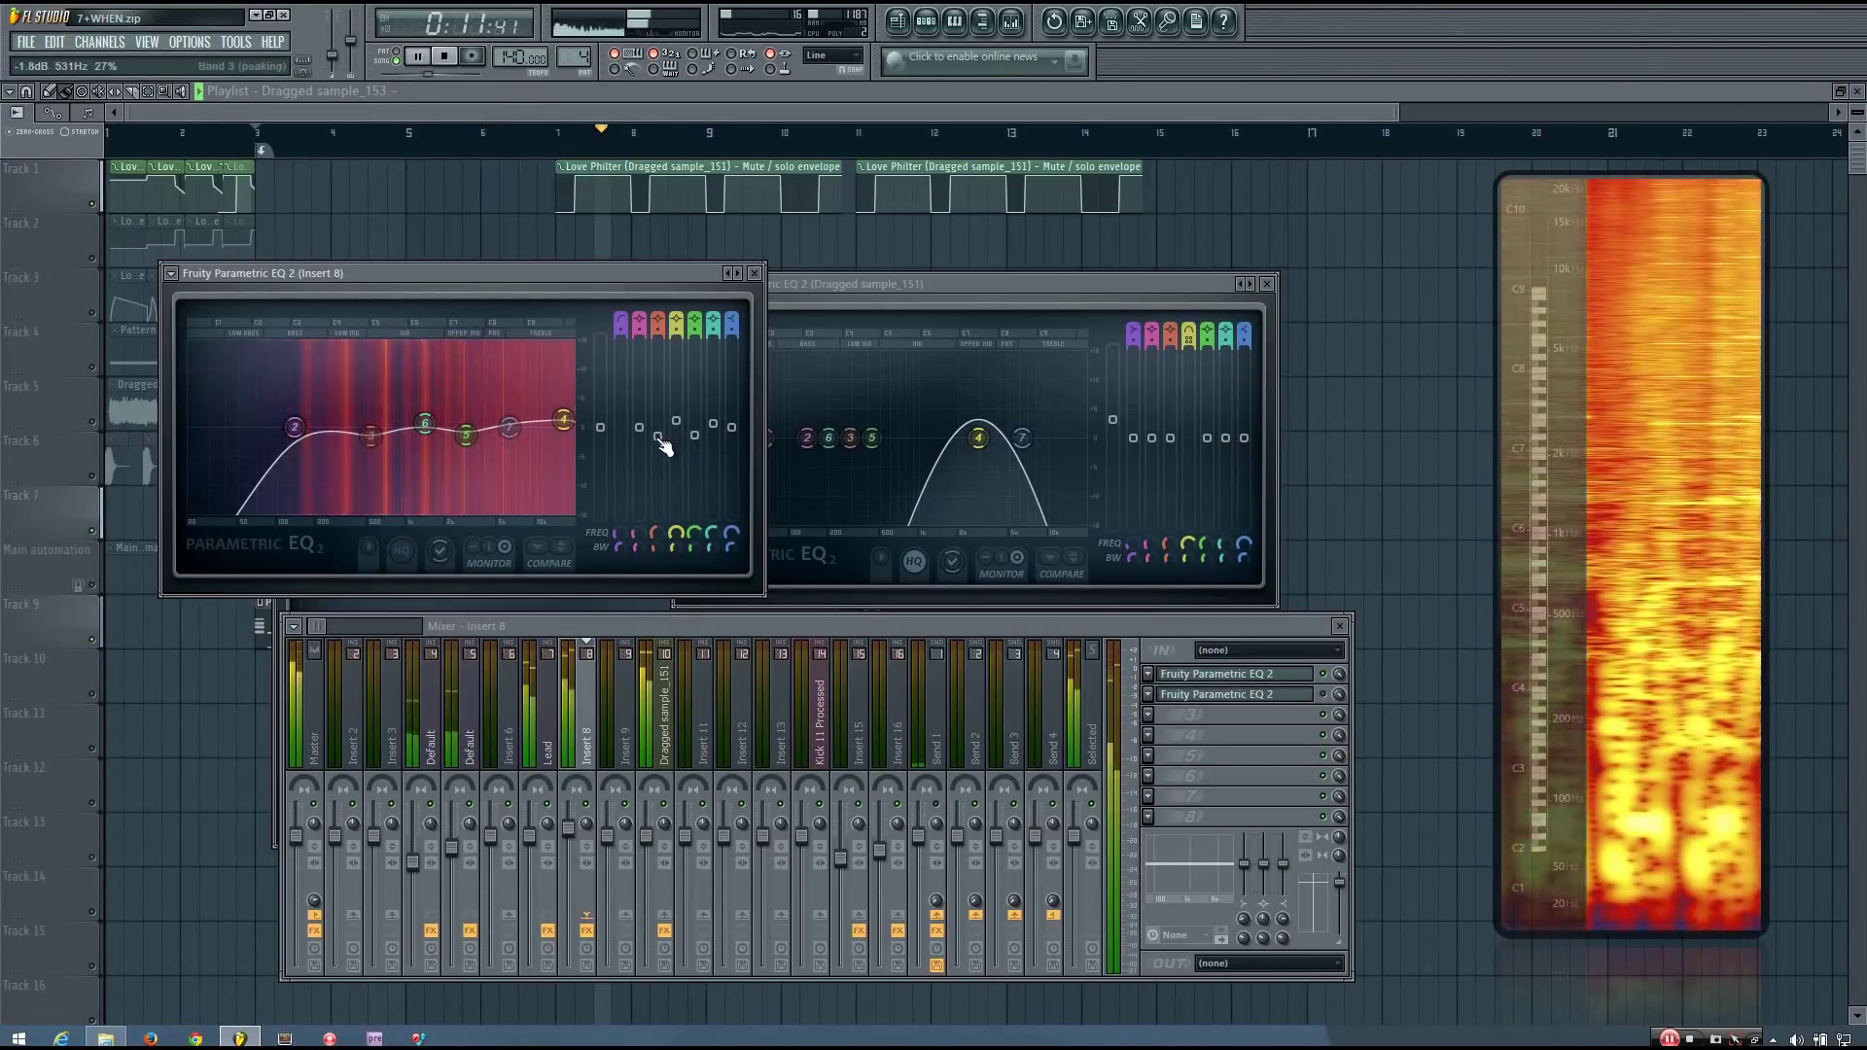
scroll(659, 440, "down", 2)
scroll(662, 446, "down", 2)
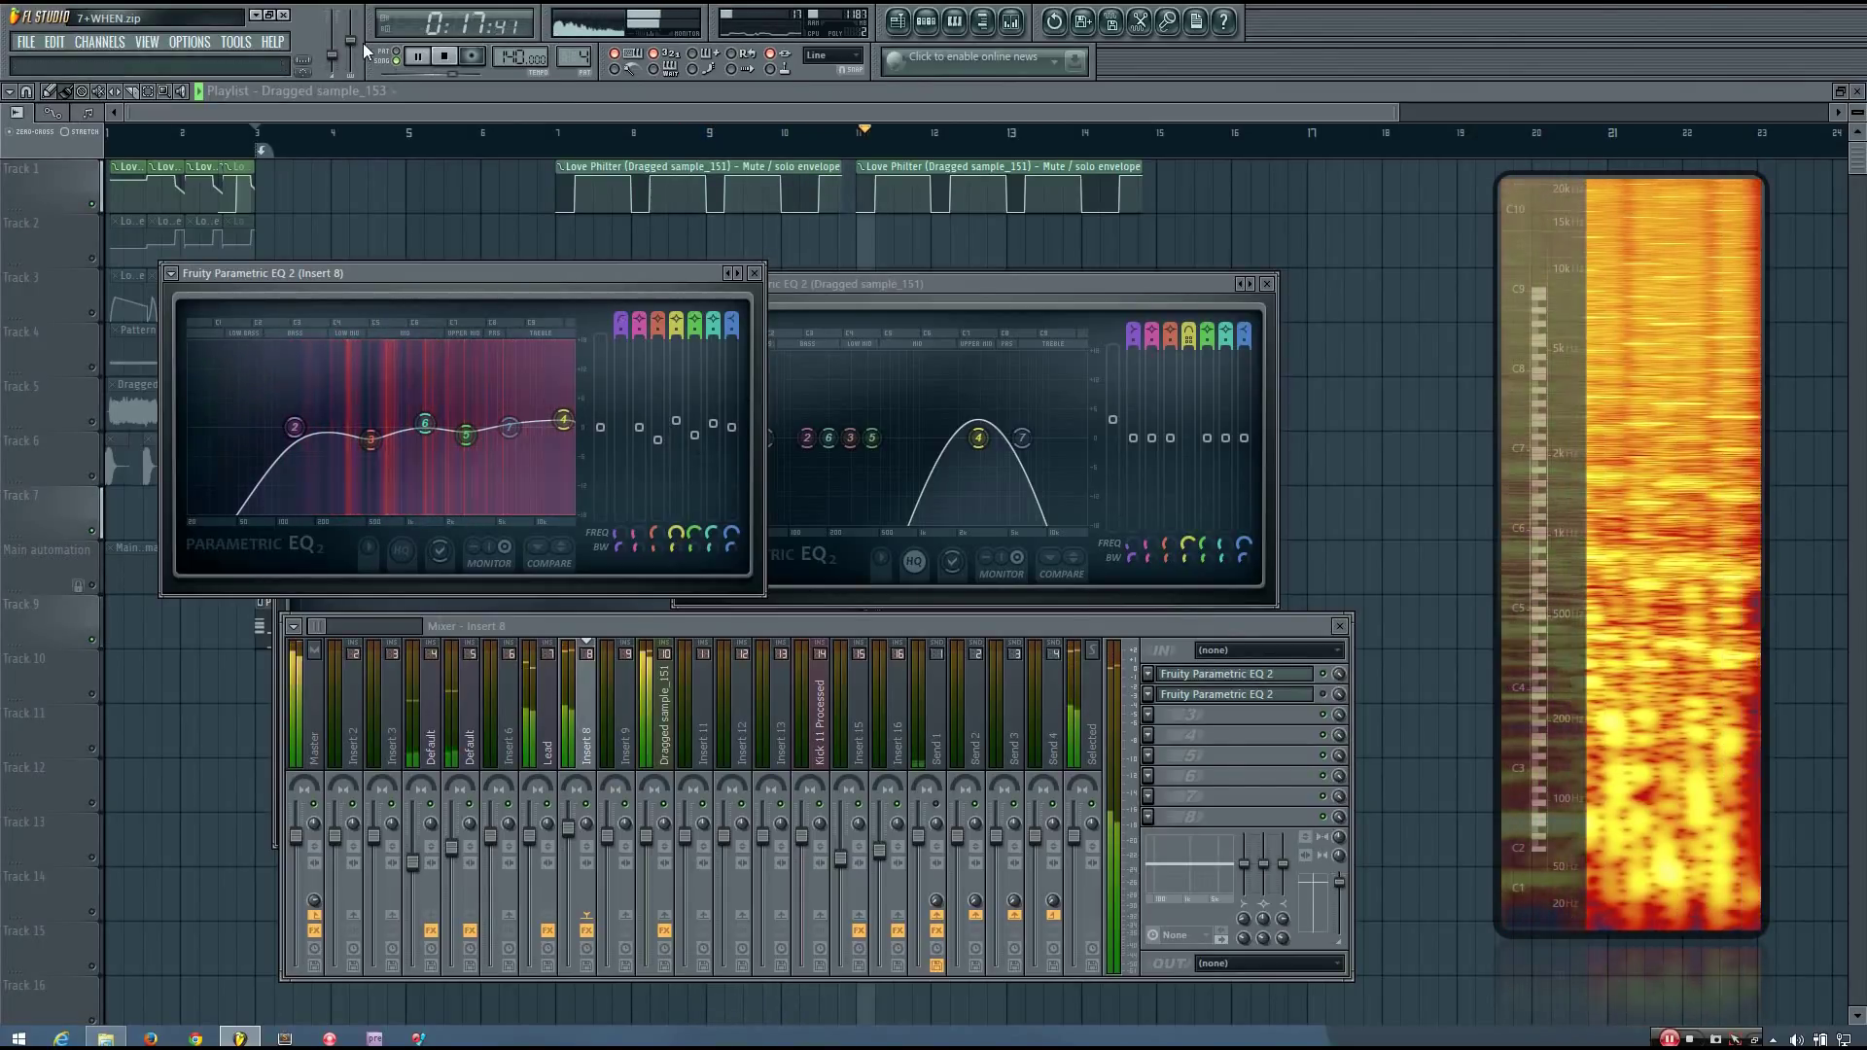
Check the drop at low main volume settings, about 7%, 20% and 38%.
key("space")
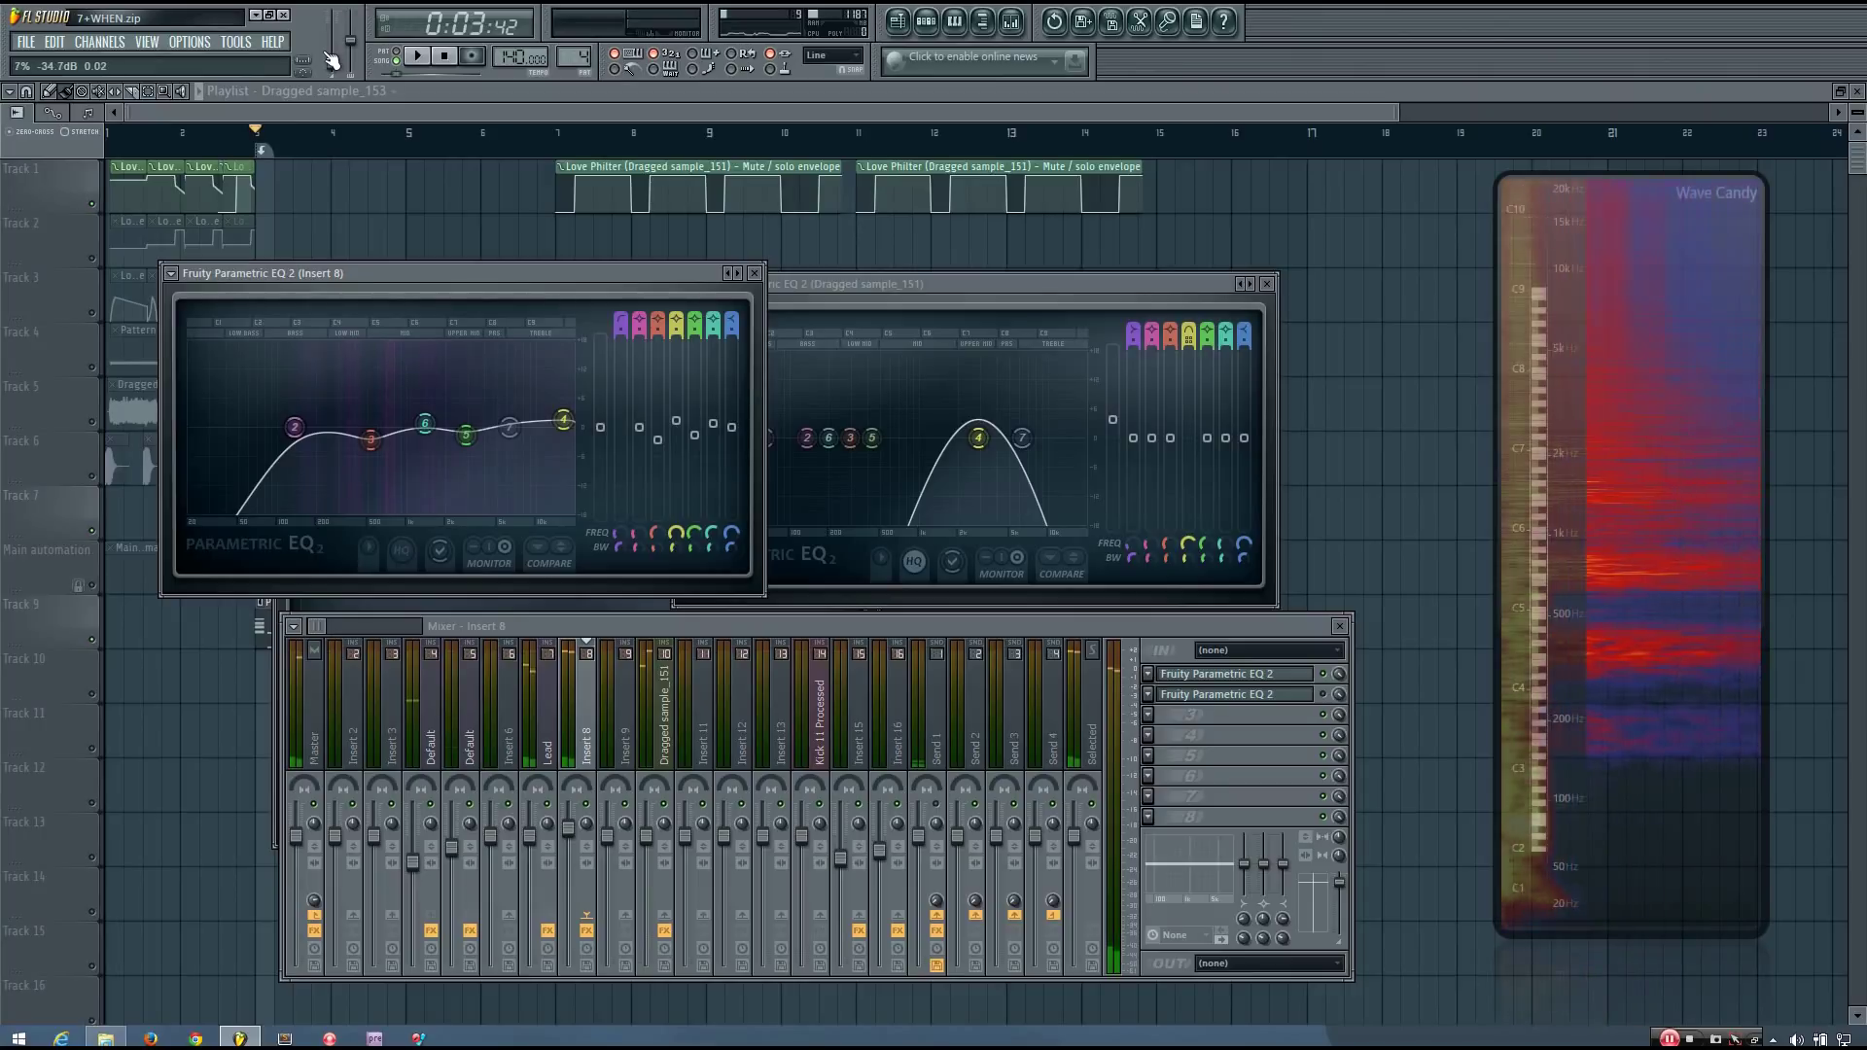
key("space")
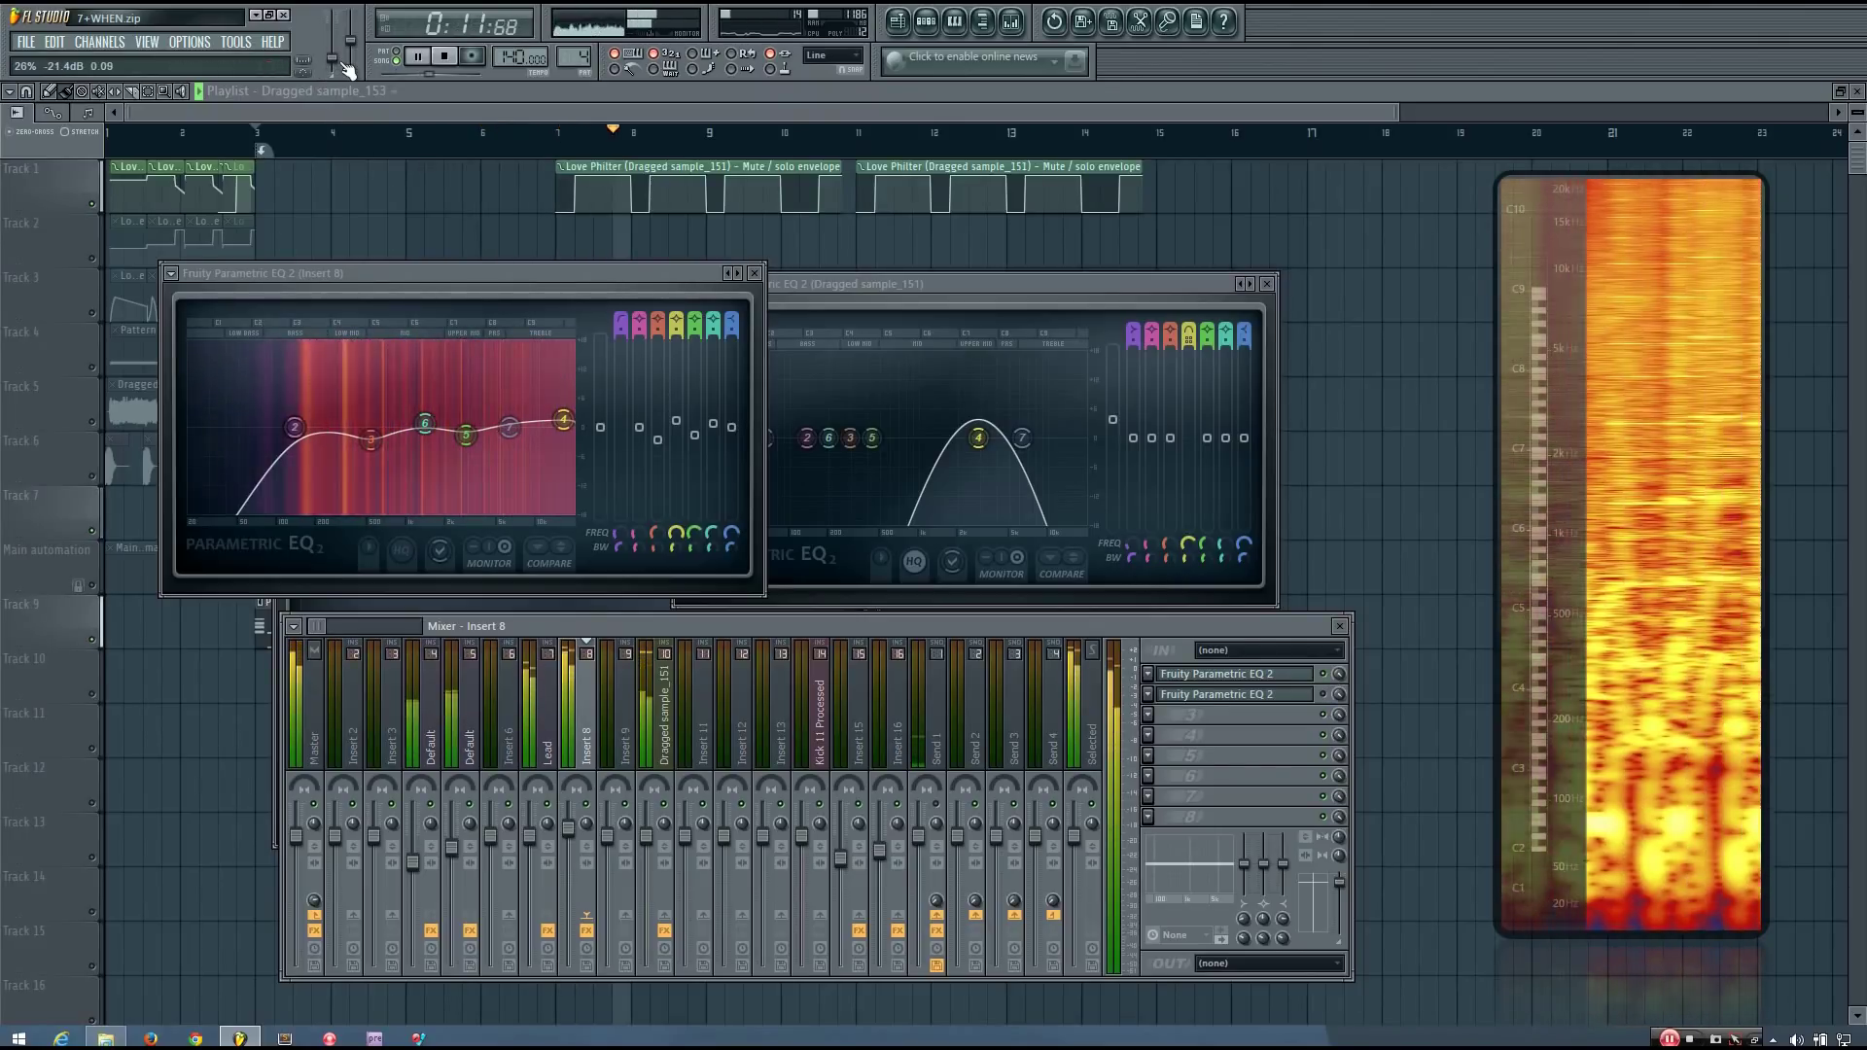
key("space")
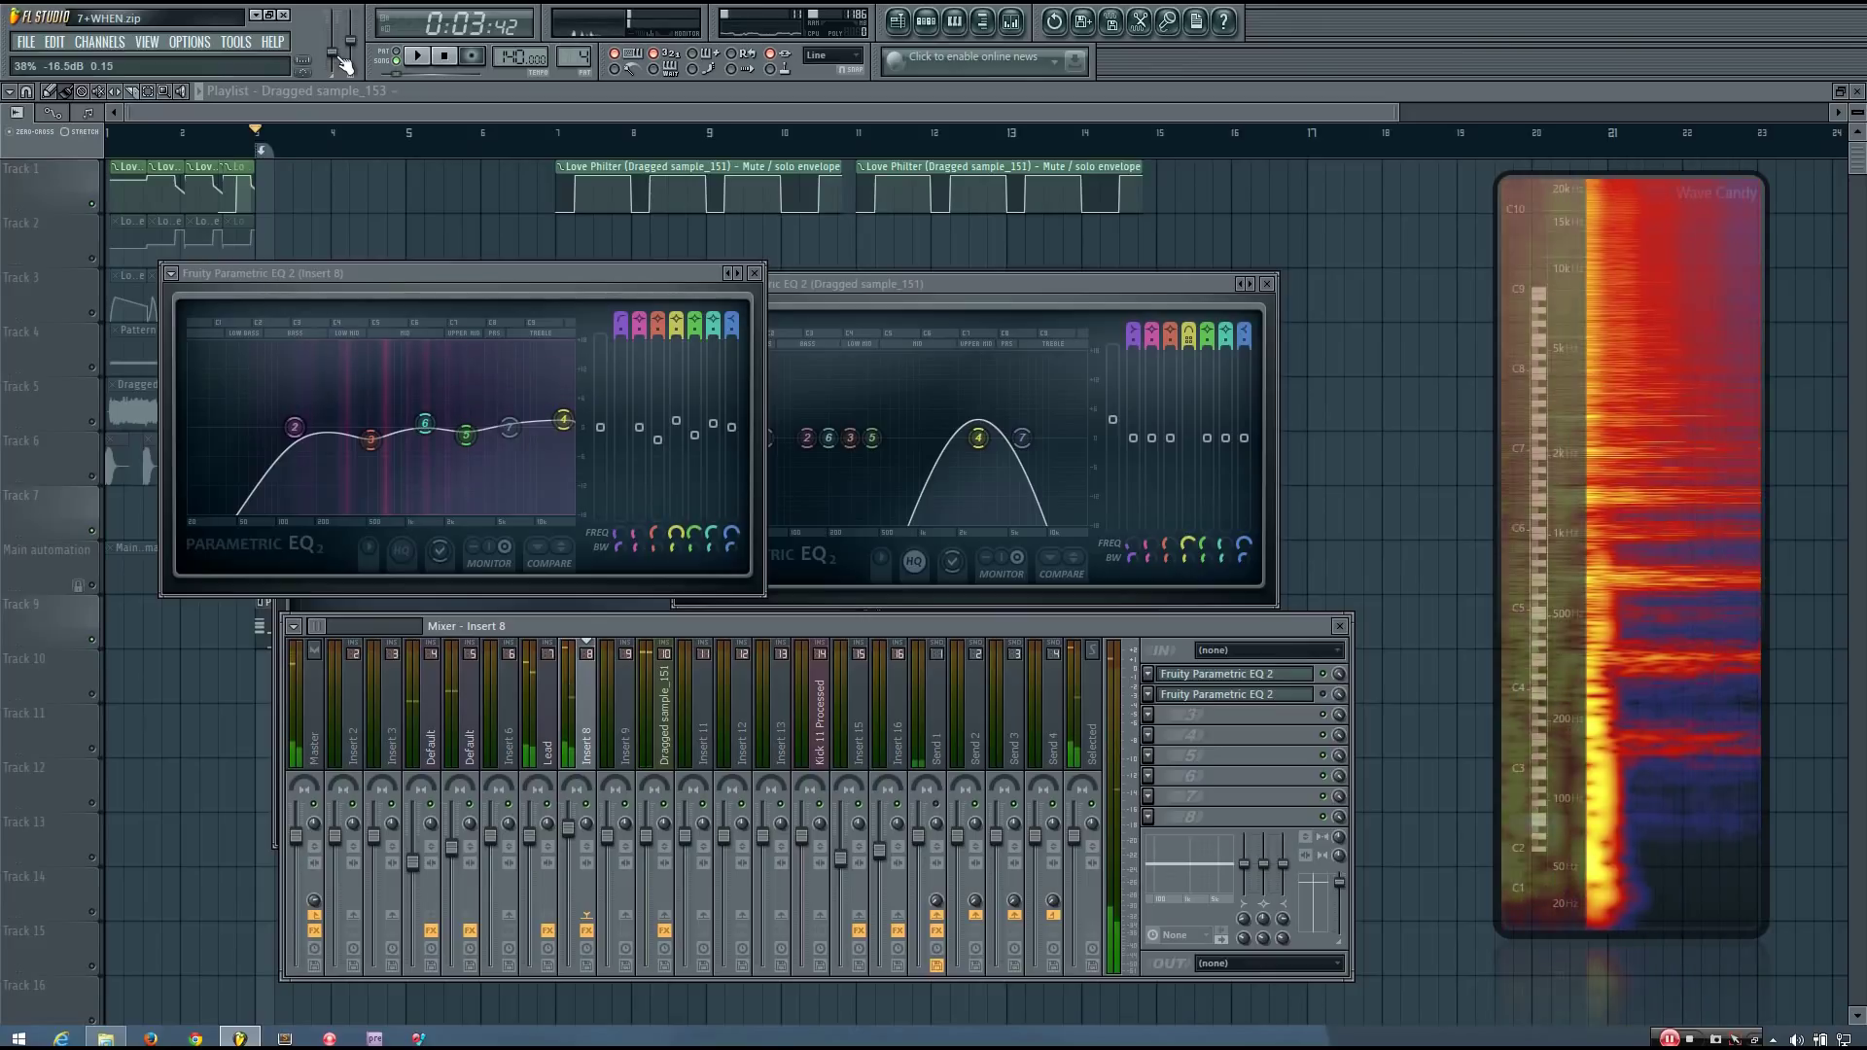
Reposition the Insert 8 EQ window and audition the drop with slightly deeper cuts on bands 3 and 5.
left_click_drag(661, 275, 673, 260)
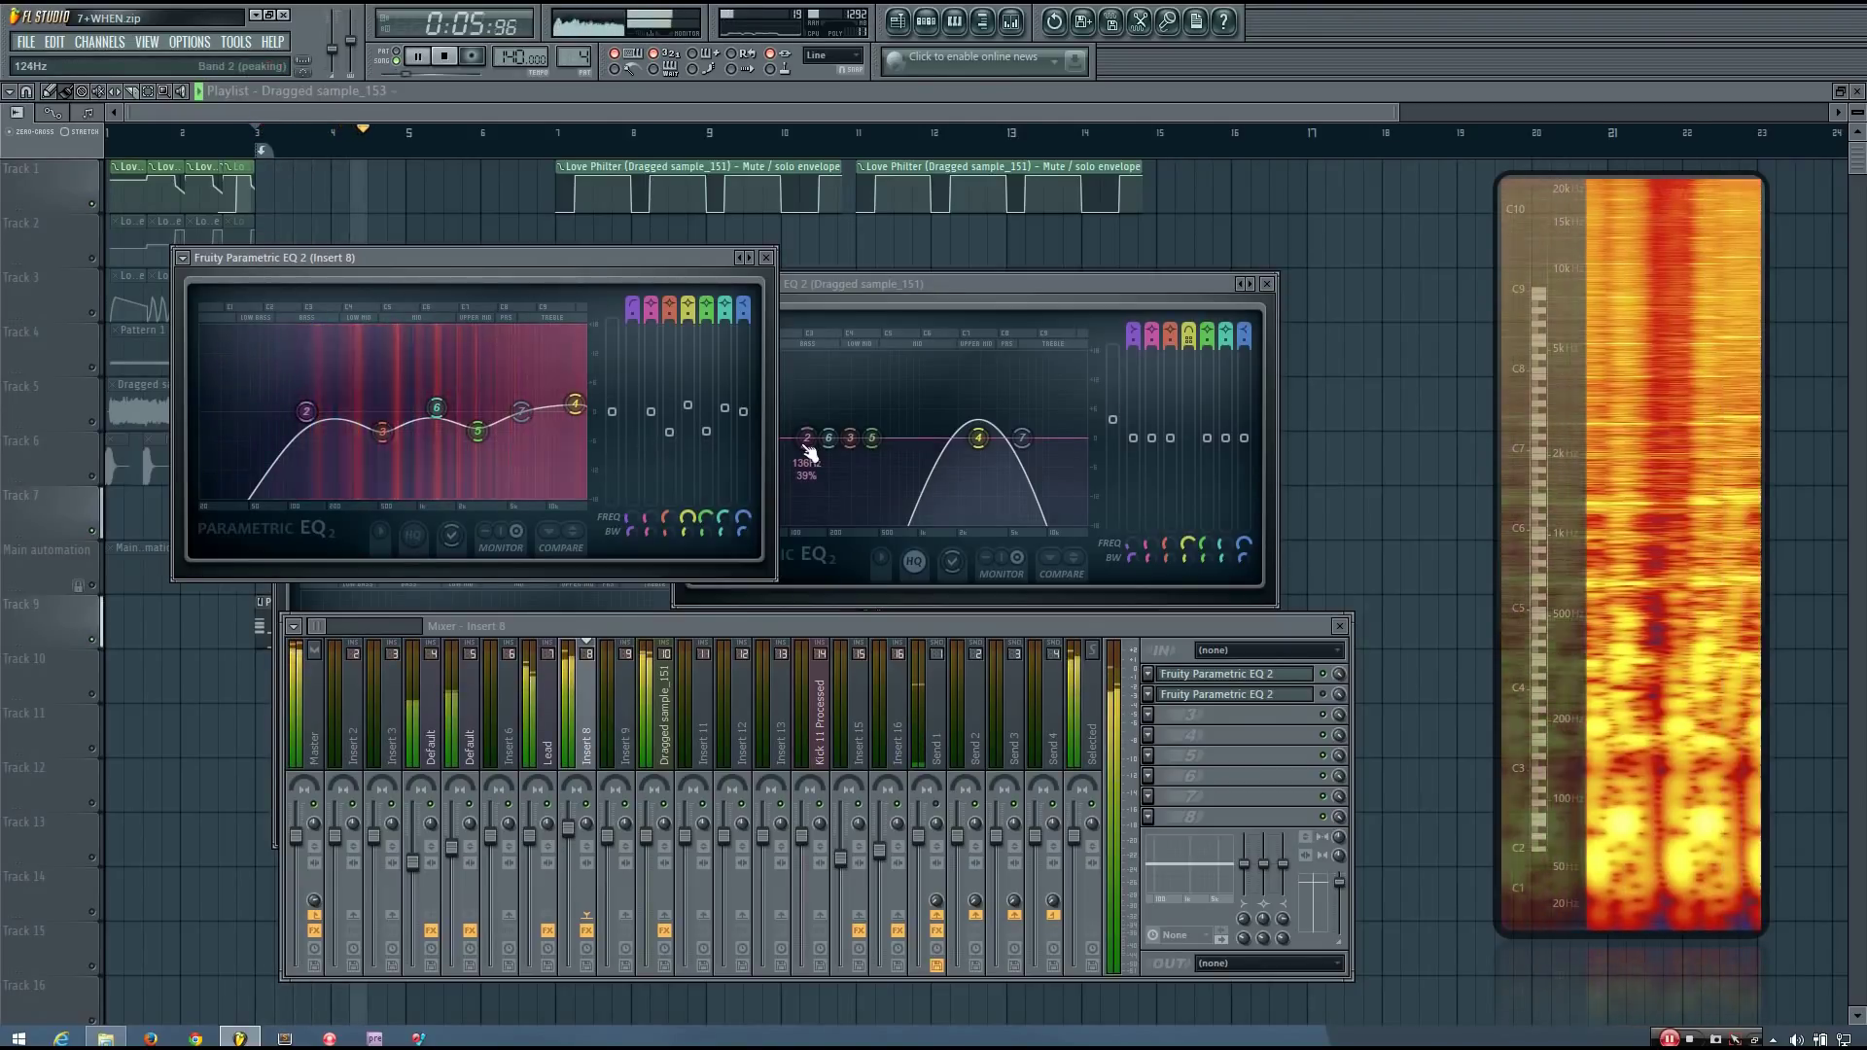
key("space")
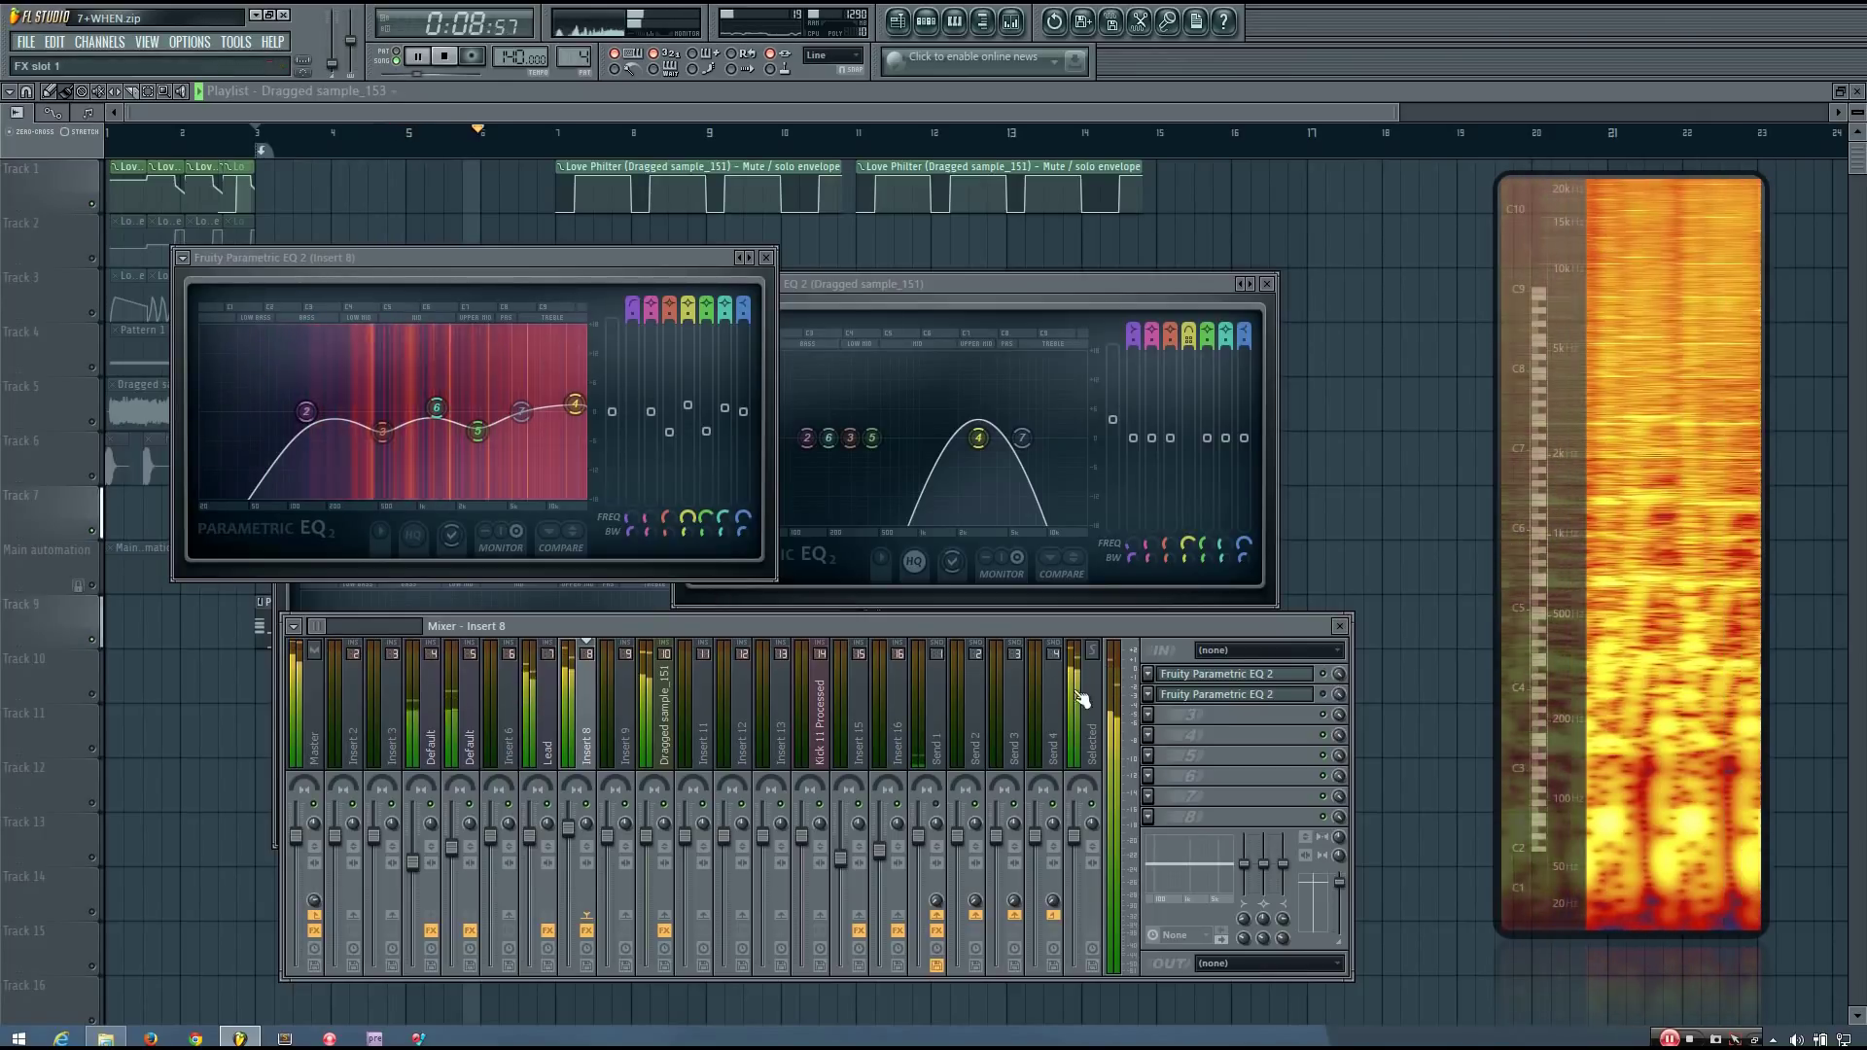
key("space")
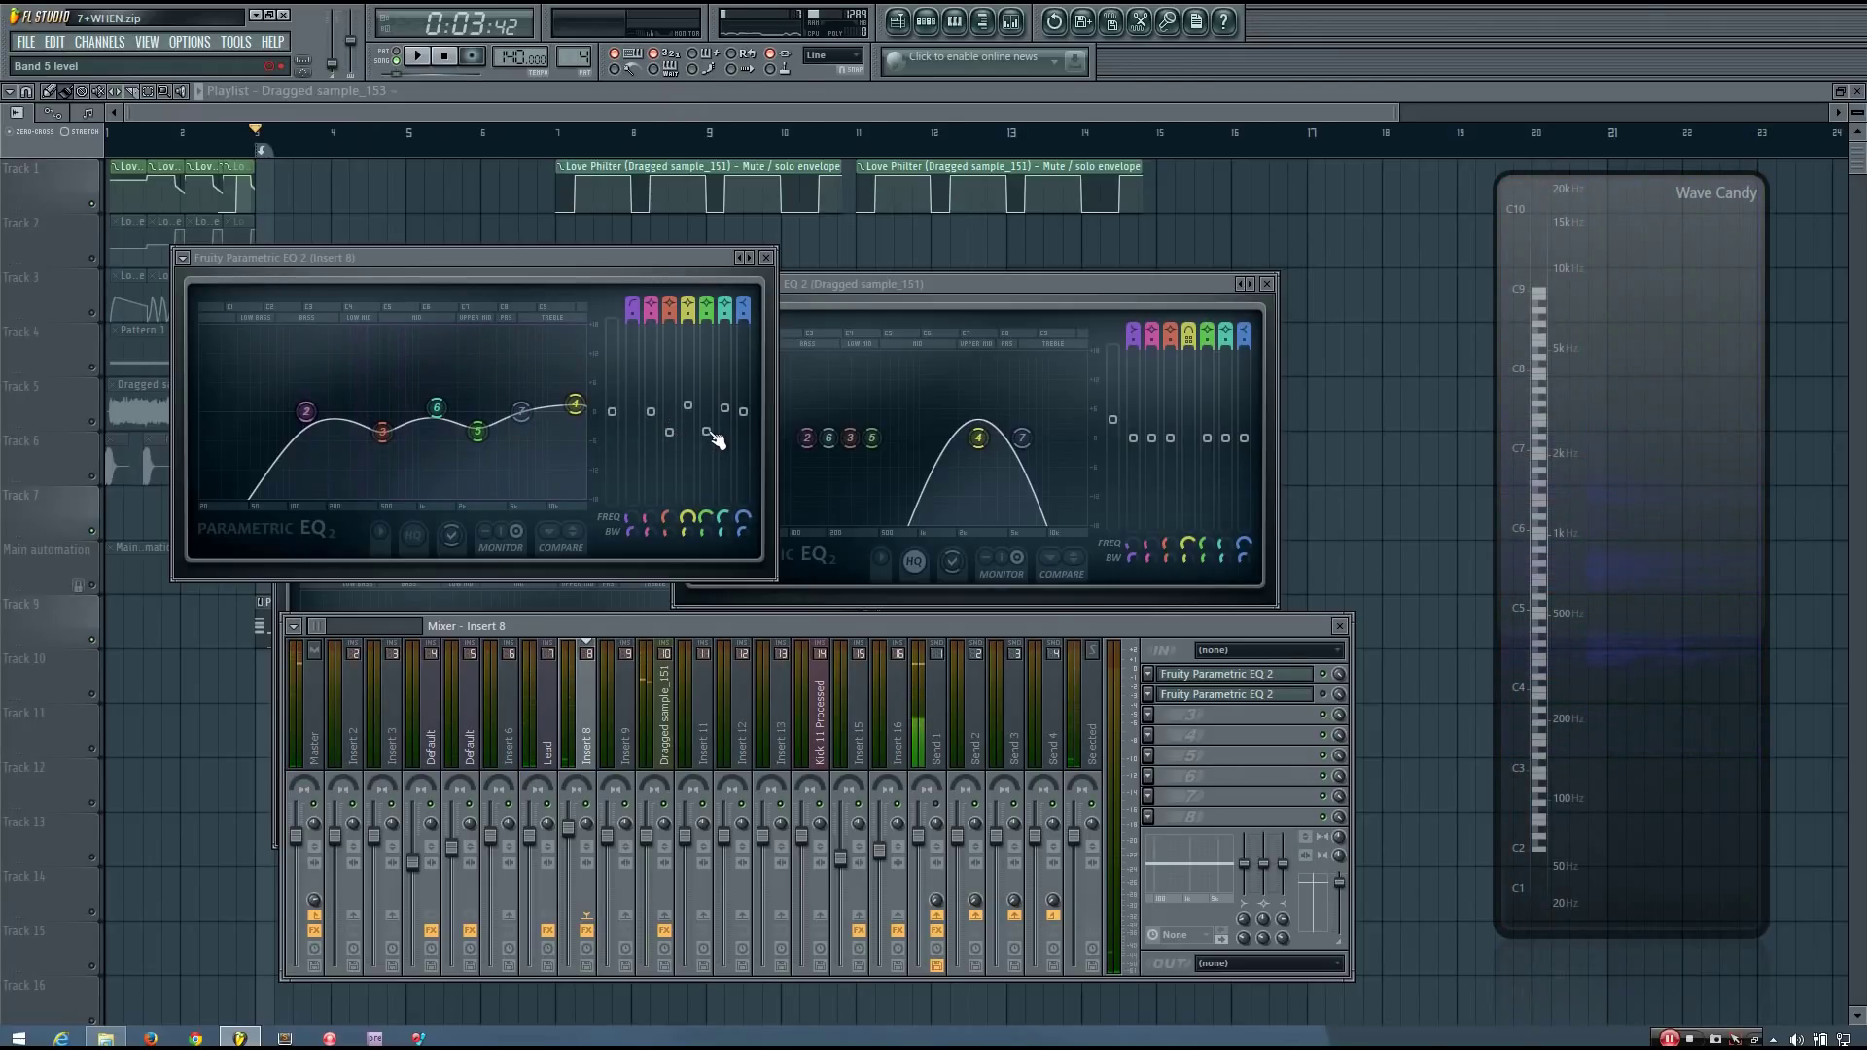
Ease the cuts on bands 3 and 5 of the Insert 8 EQ slightly, reposition its window, and replay the drop.
key("Left")
key("Right")
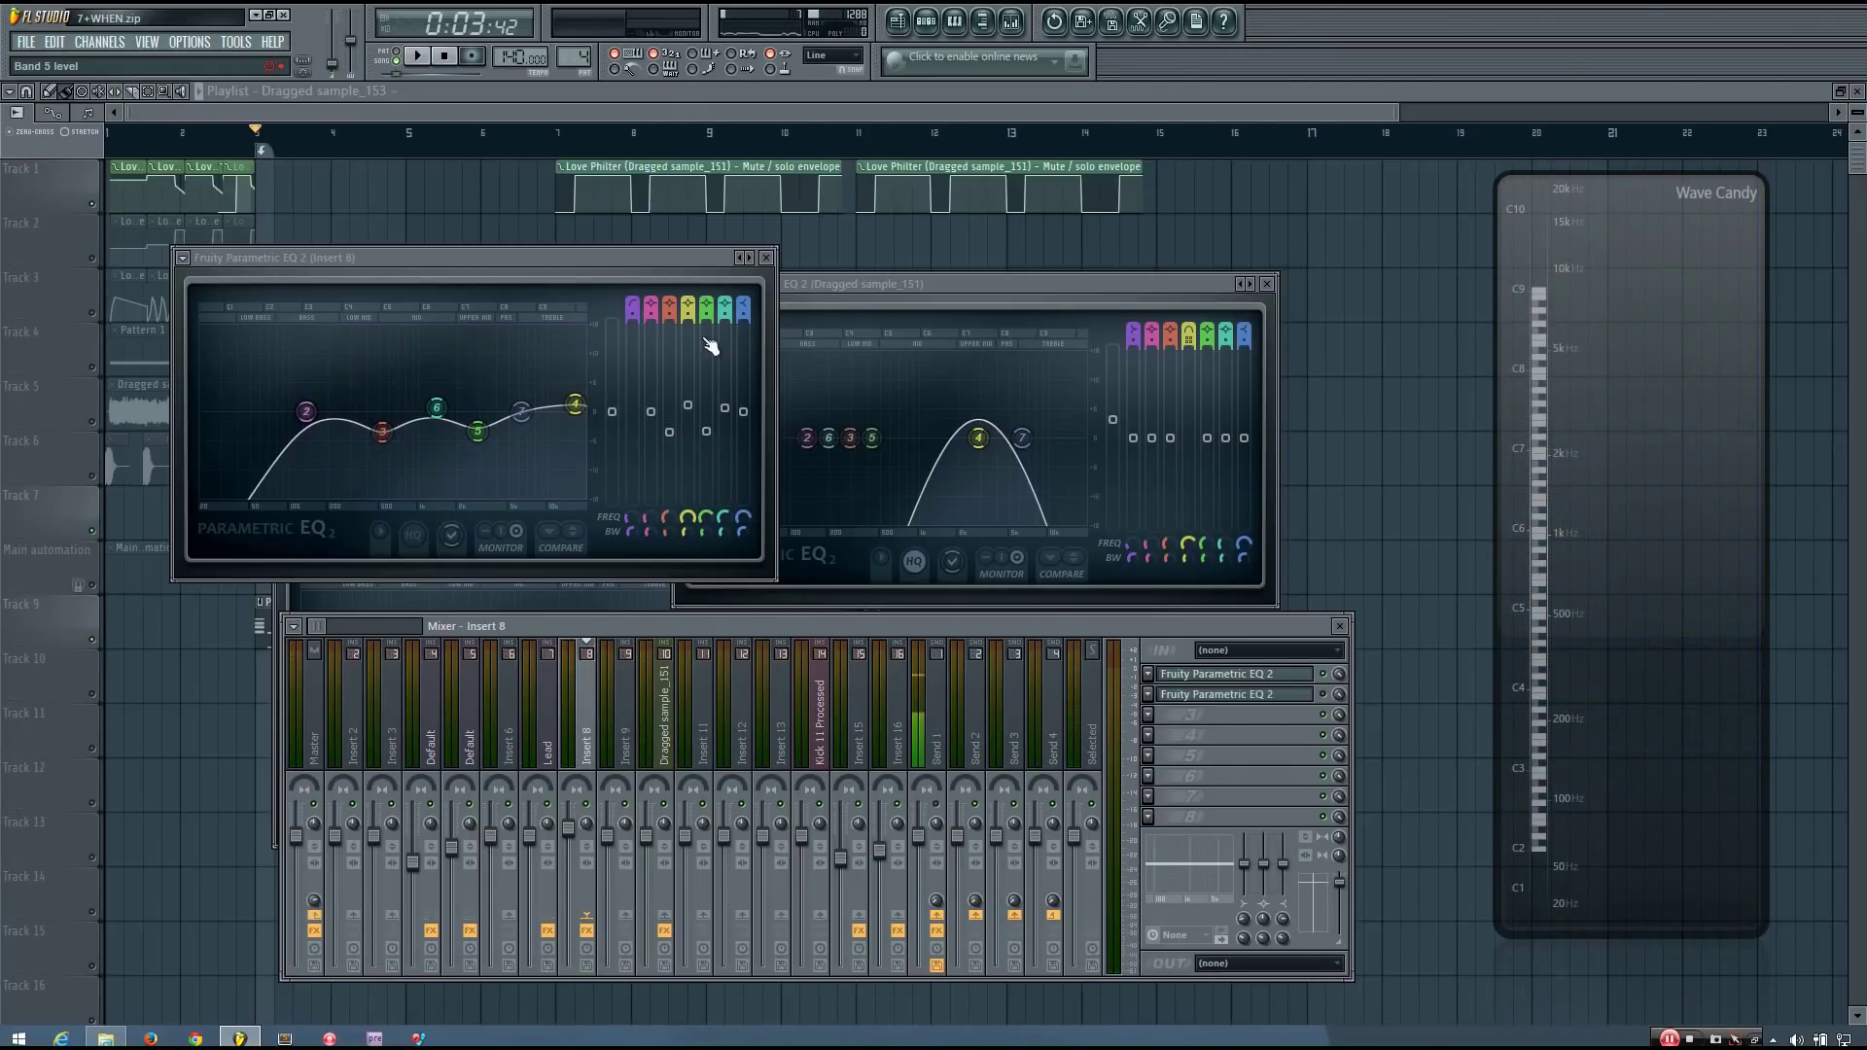
left_click(677, 255)
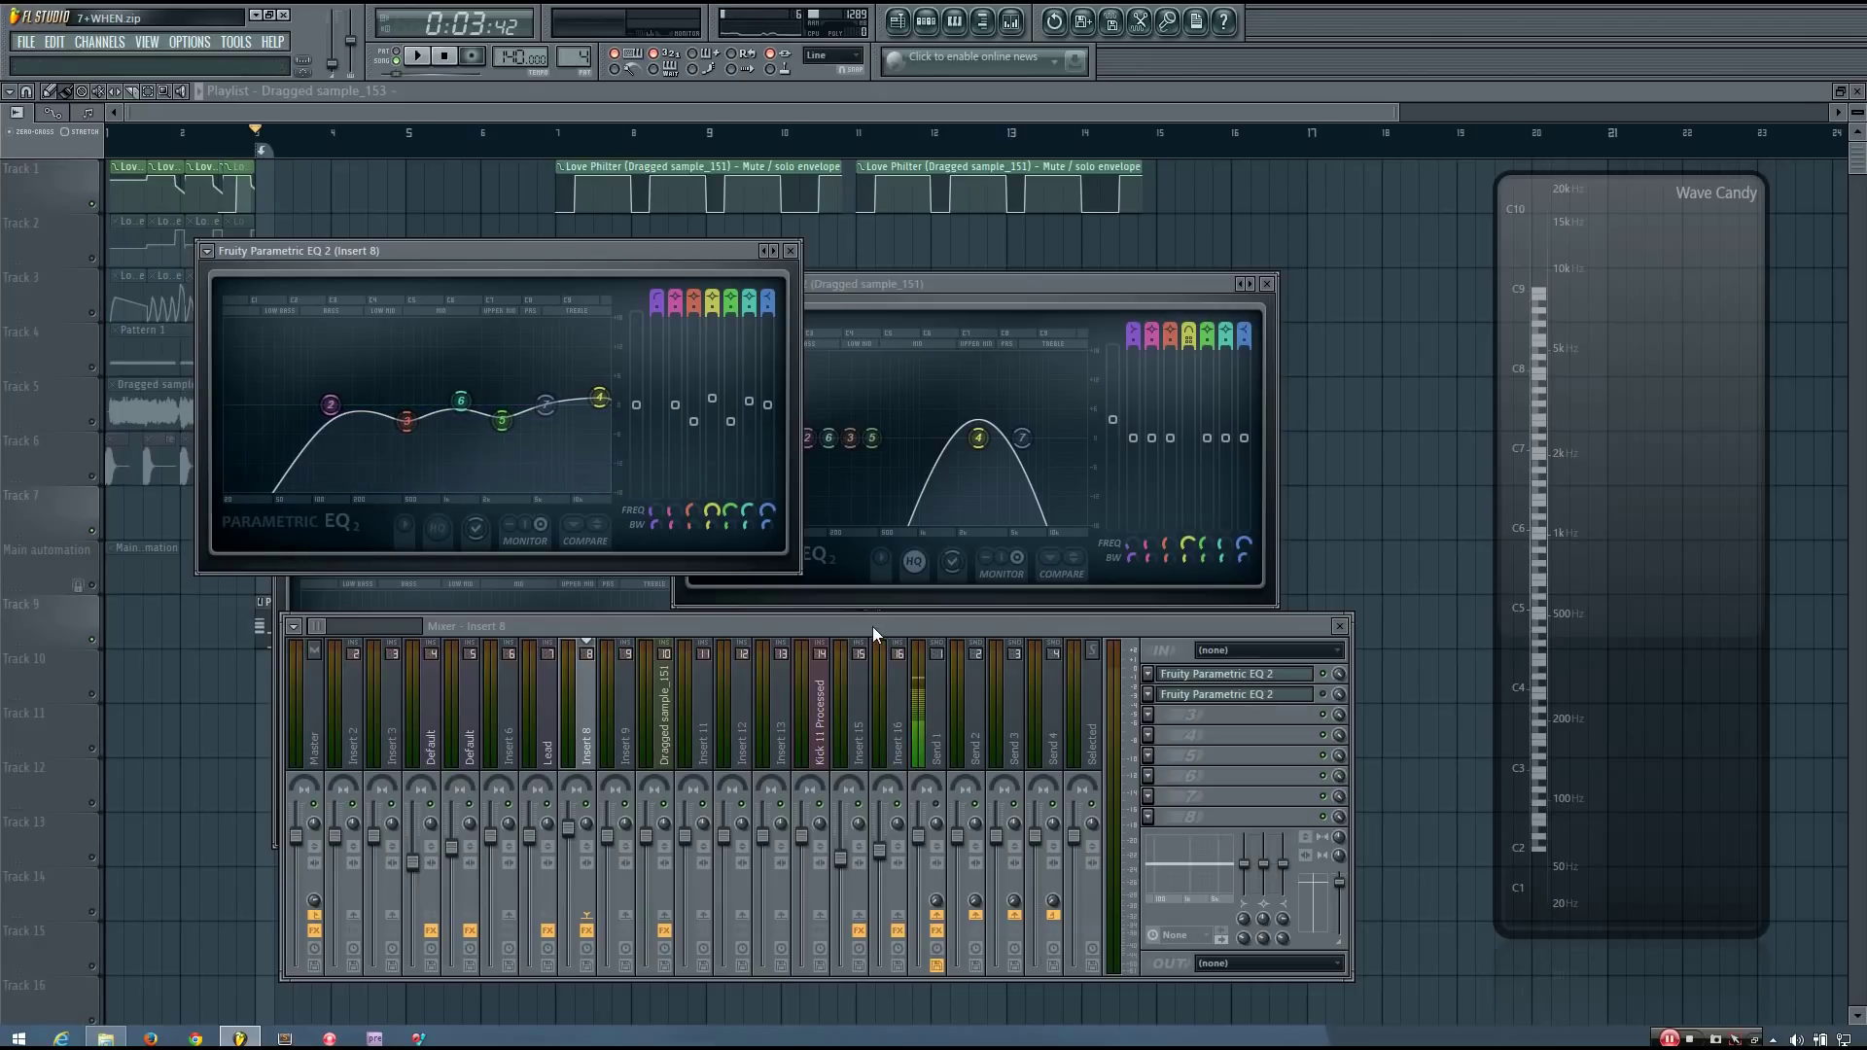
key("space")
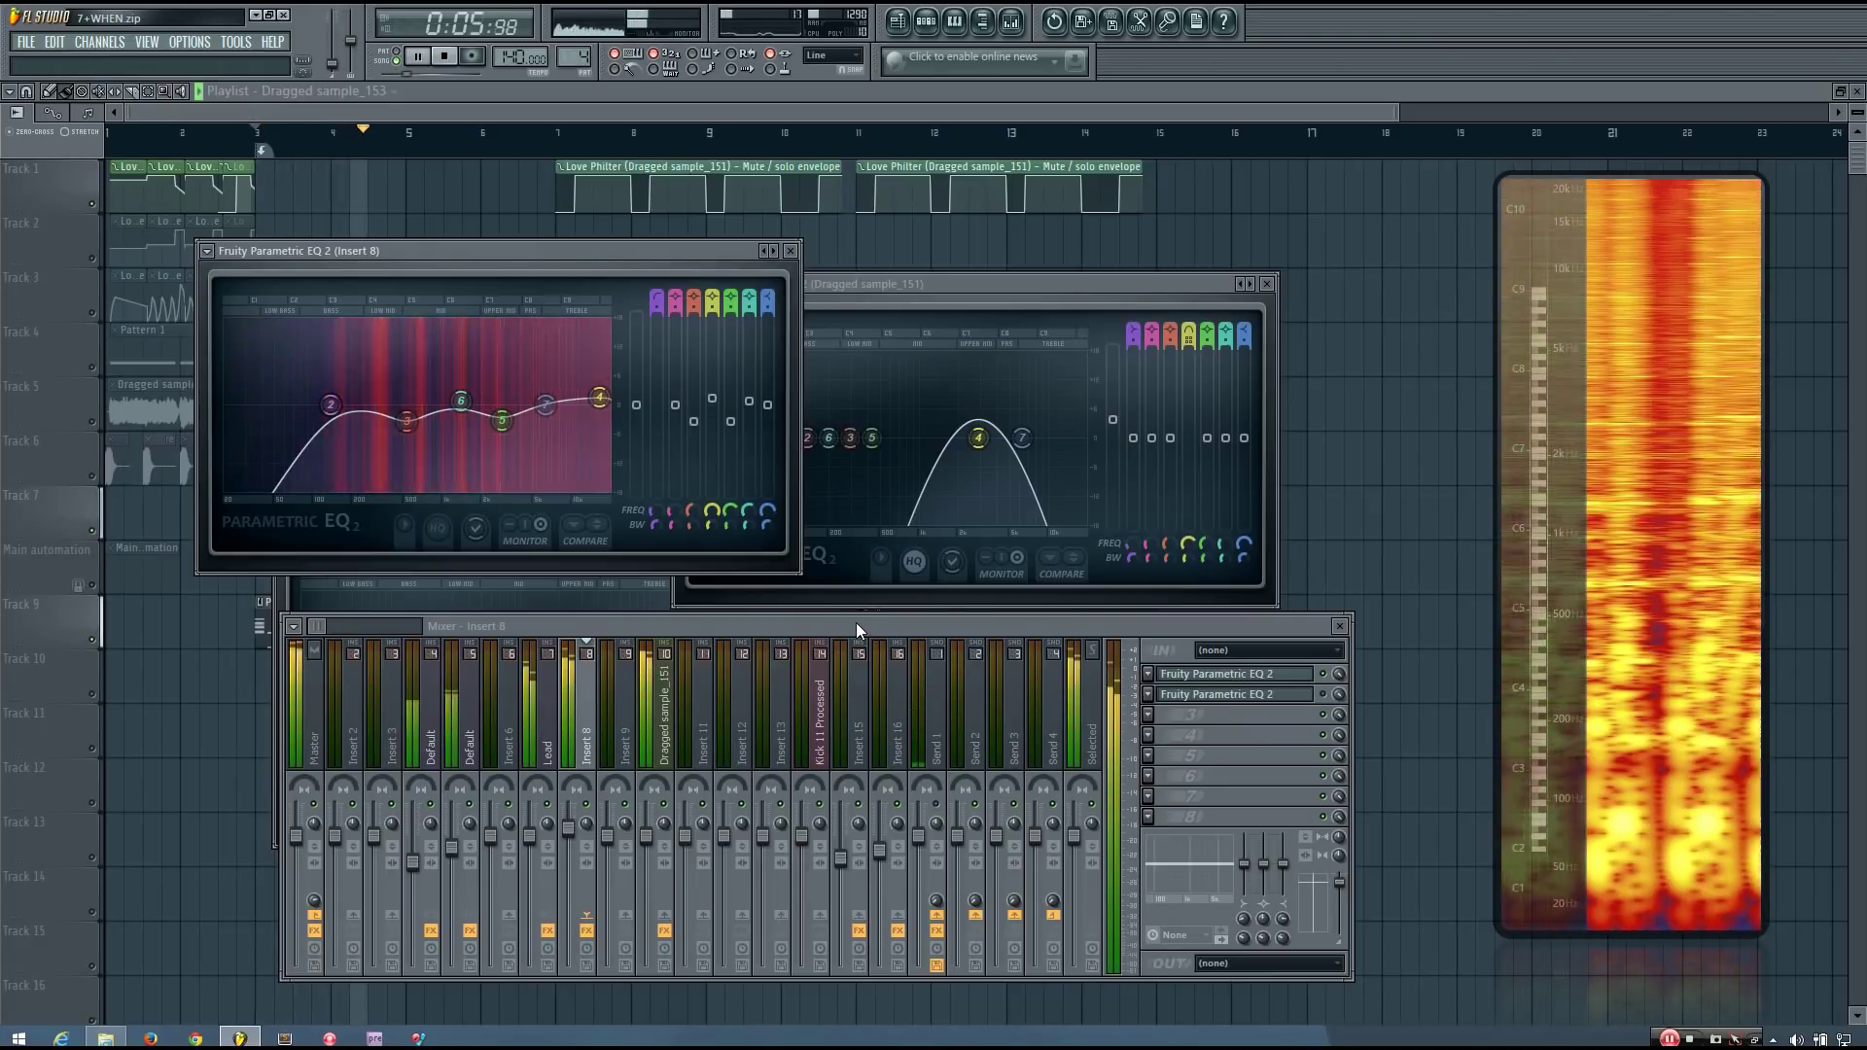
key("space")
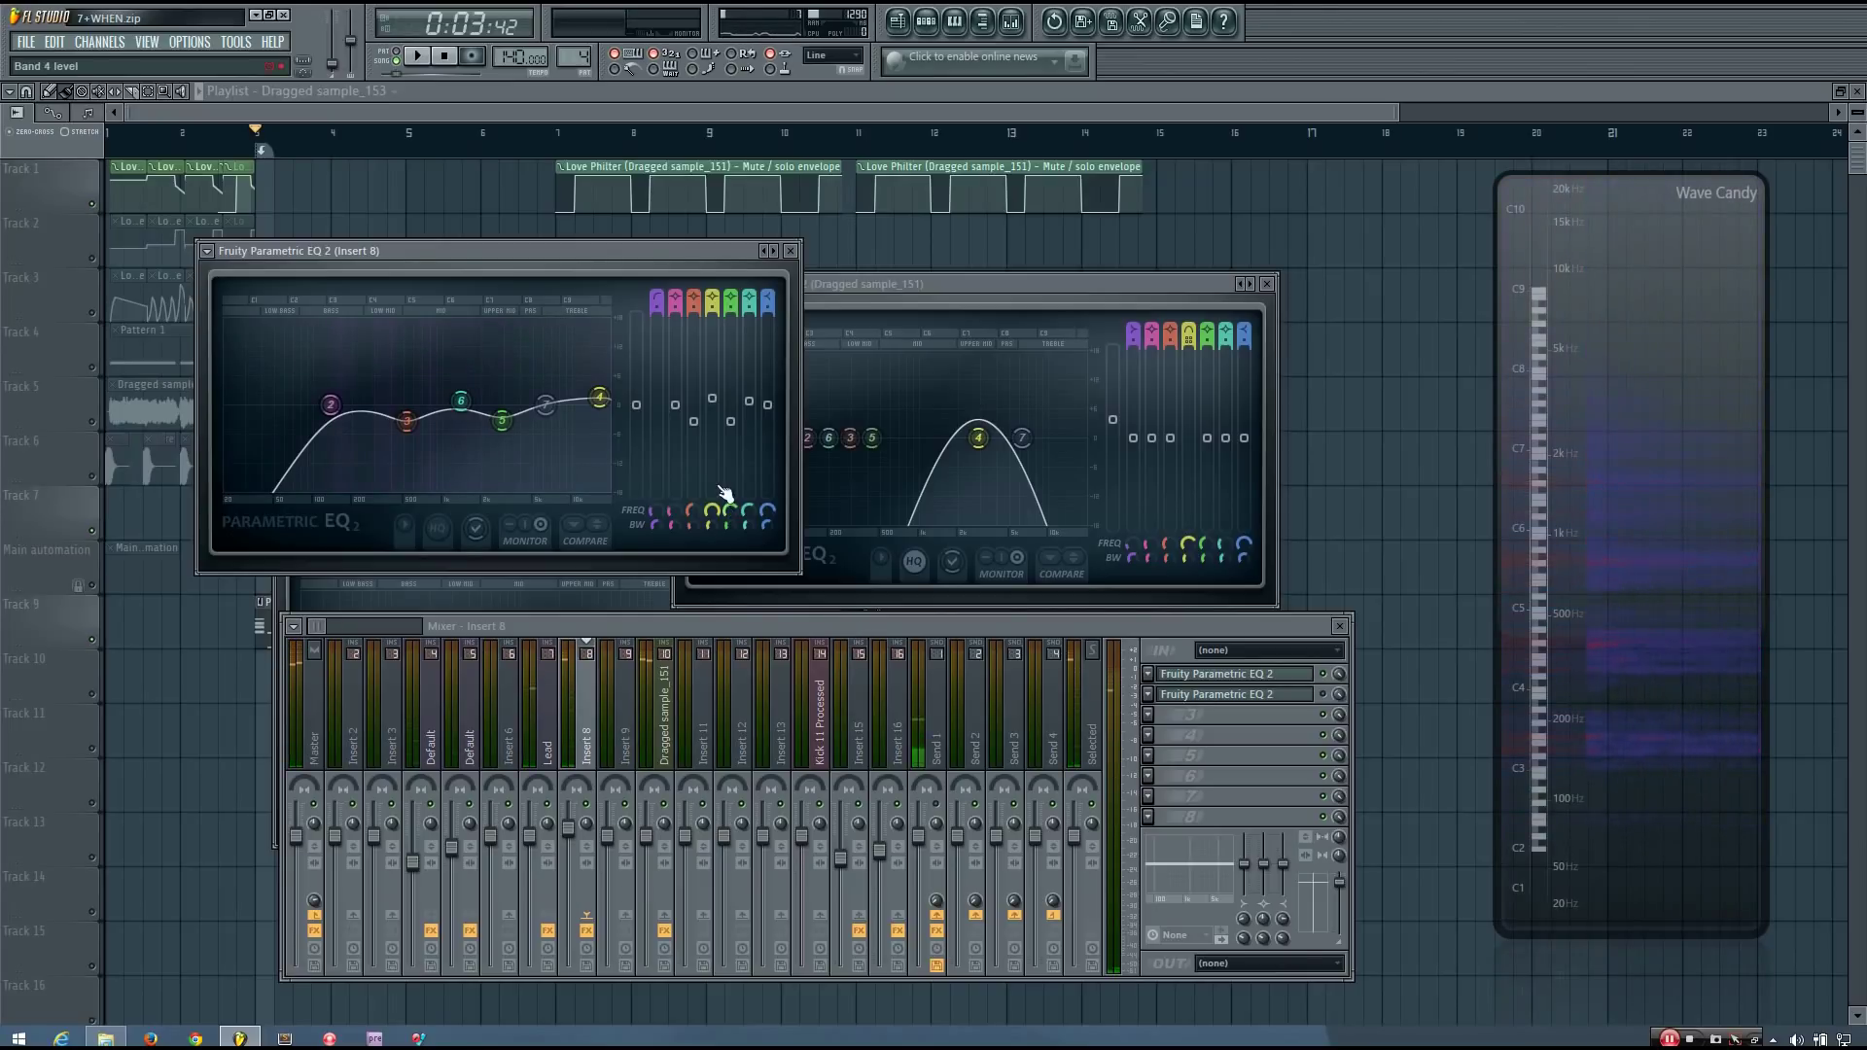
Move the Insert 8 EQ window aside and play the drop with the slot 1 EQ bypassed to compare.
mouse_move(603, 259)
left_mouse_down()
mouse_move(604, 302)
mouse_move(634, 249)
left_mouse_up()
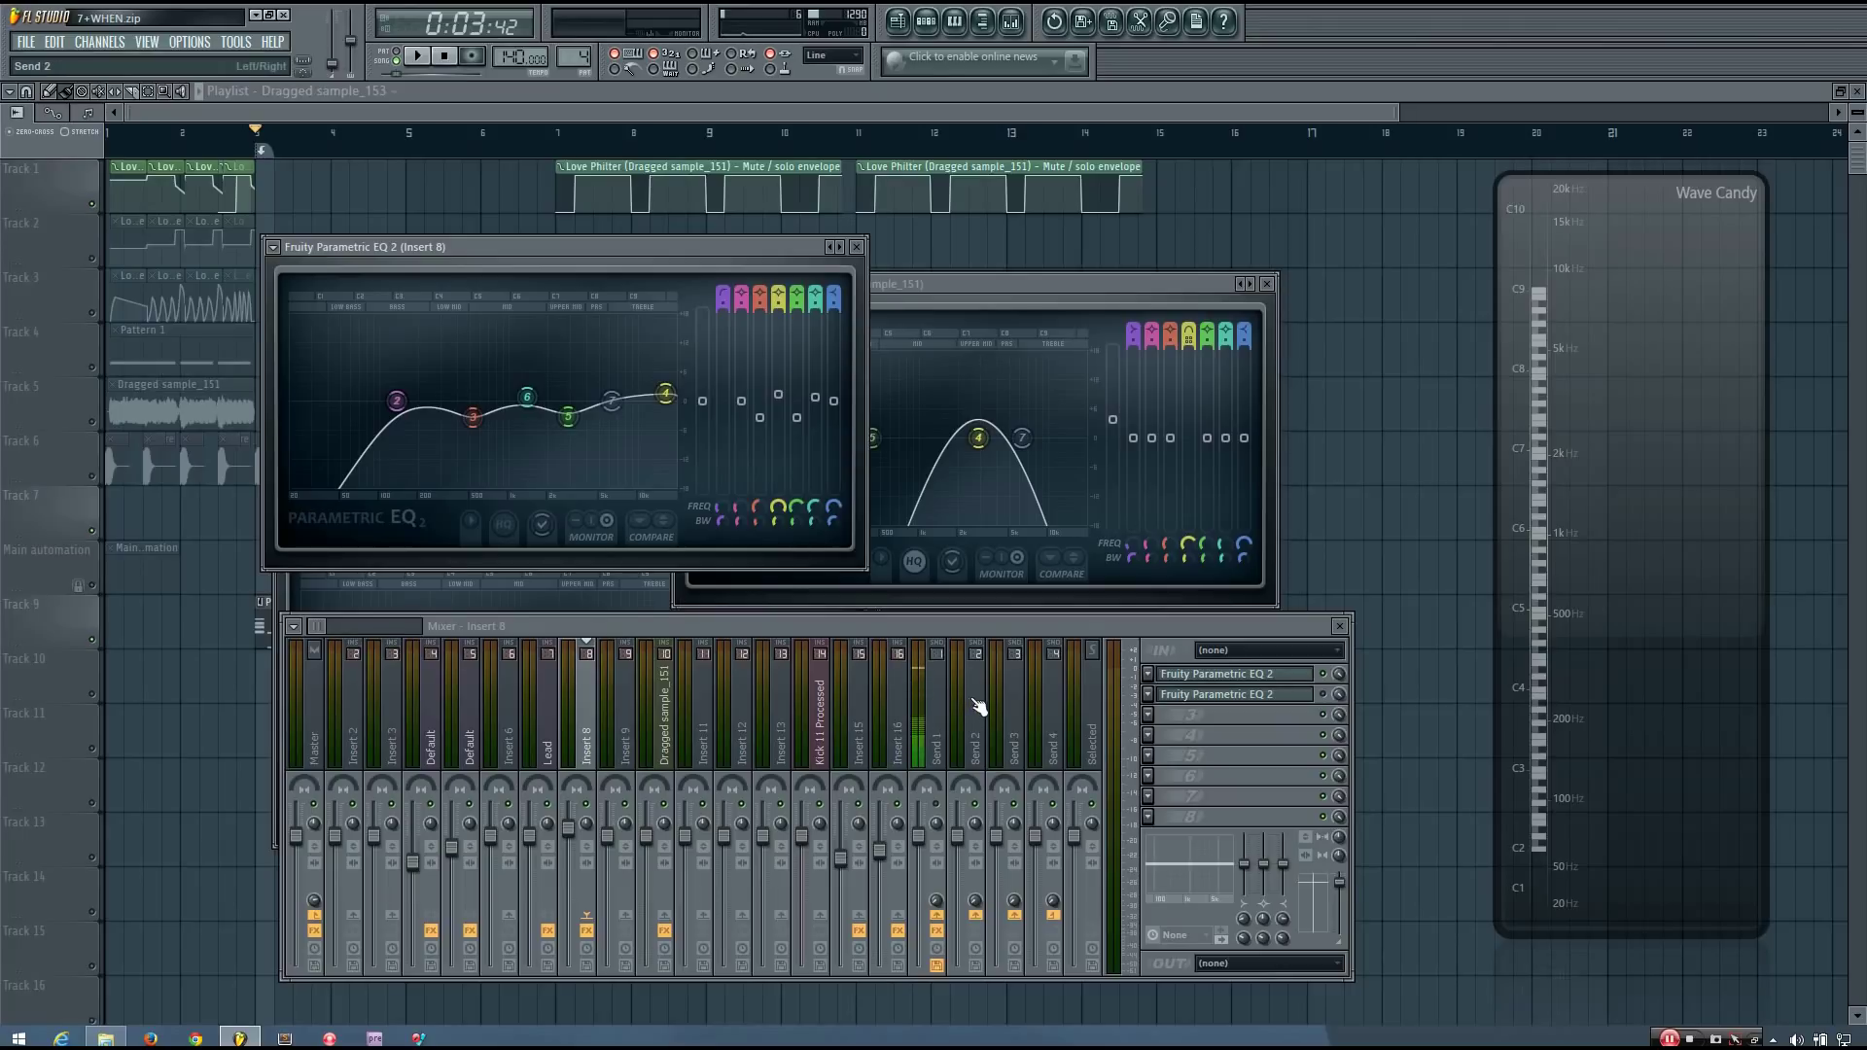
key("space")
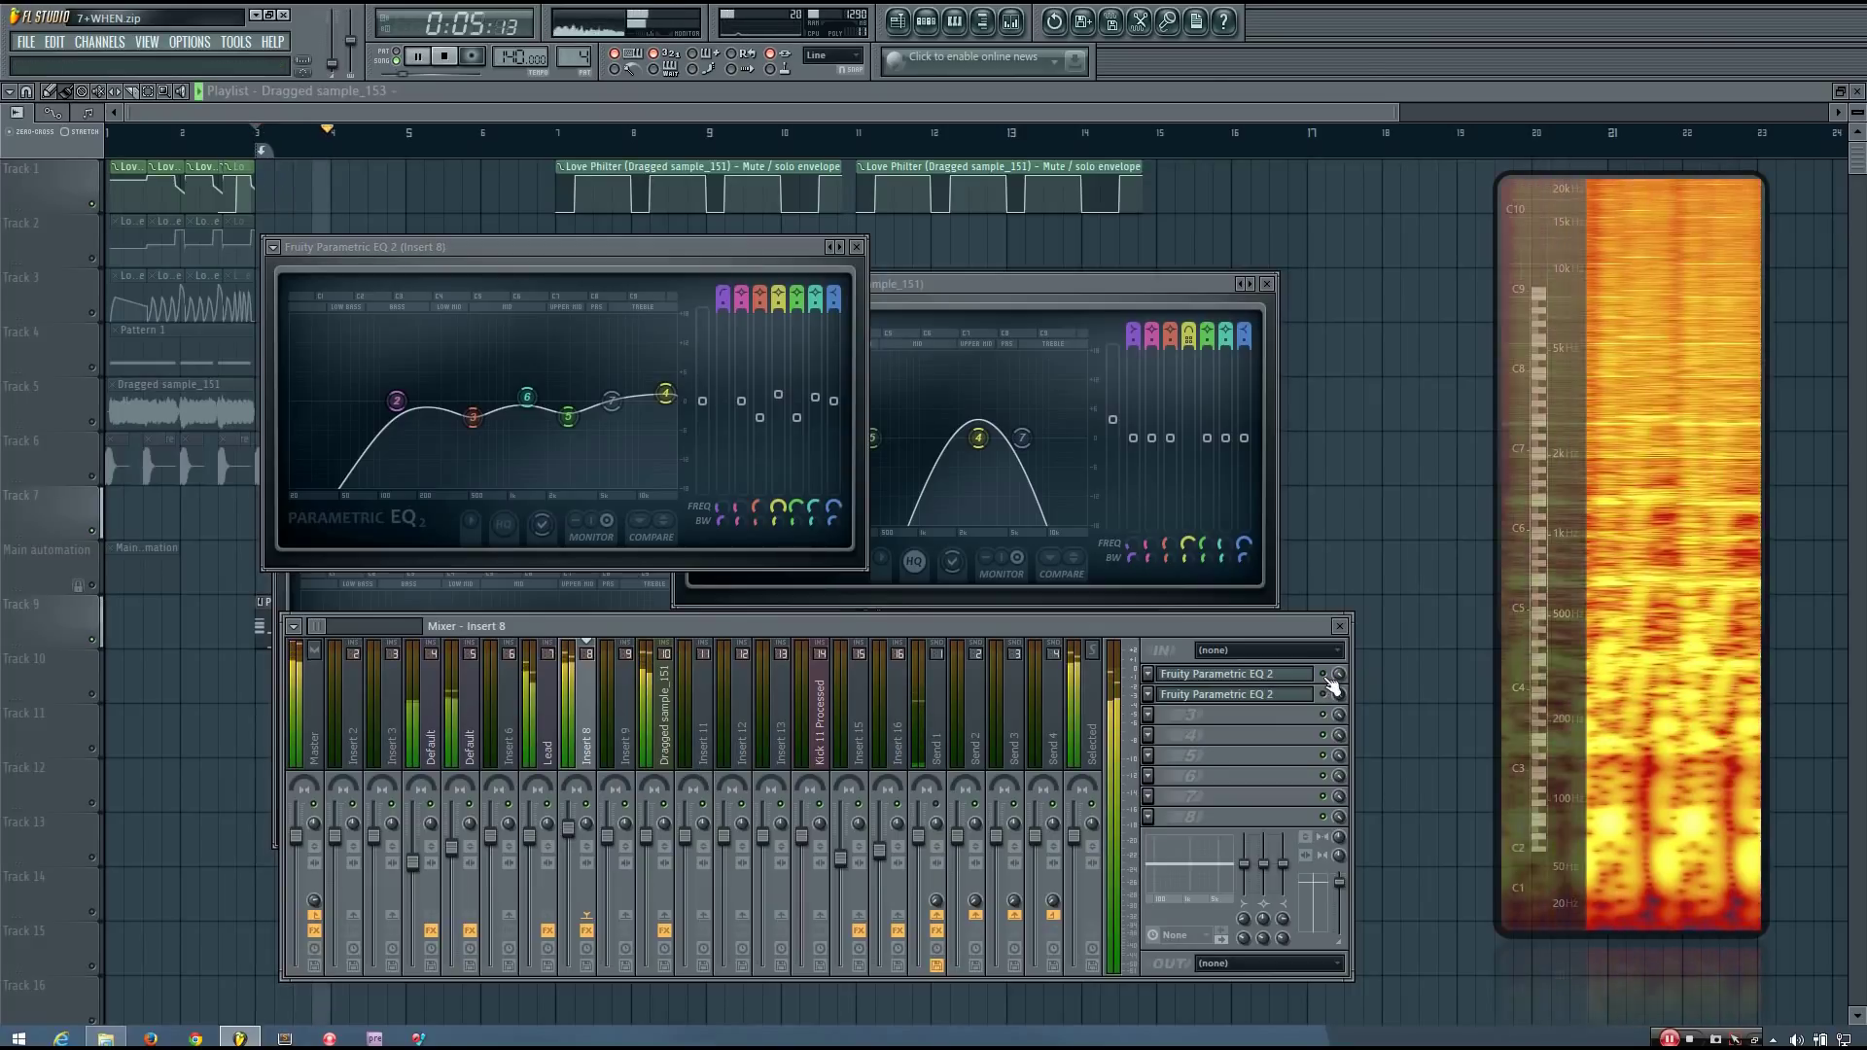
key("space")
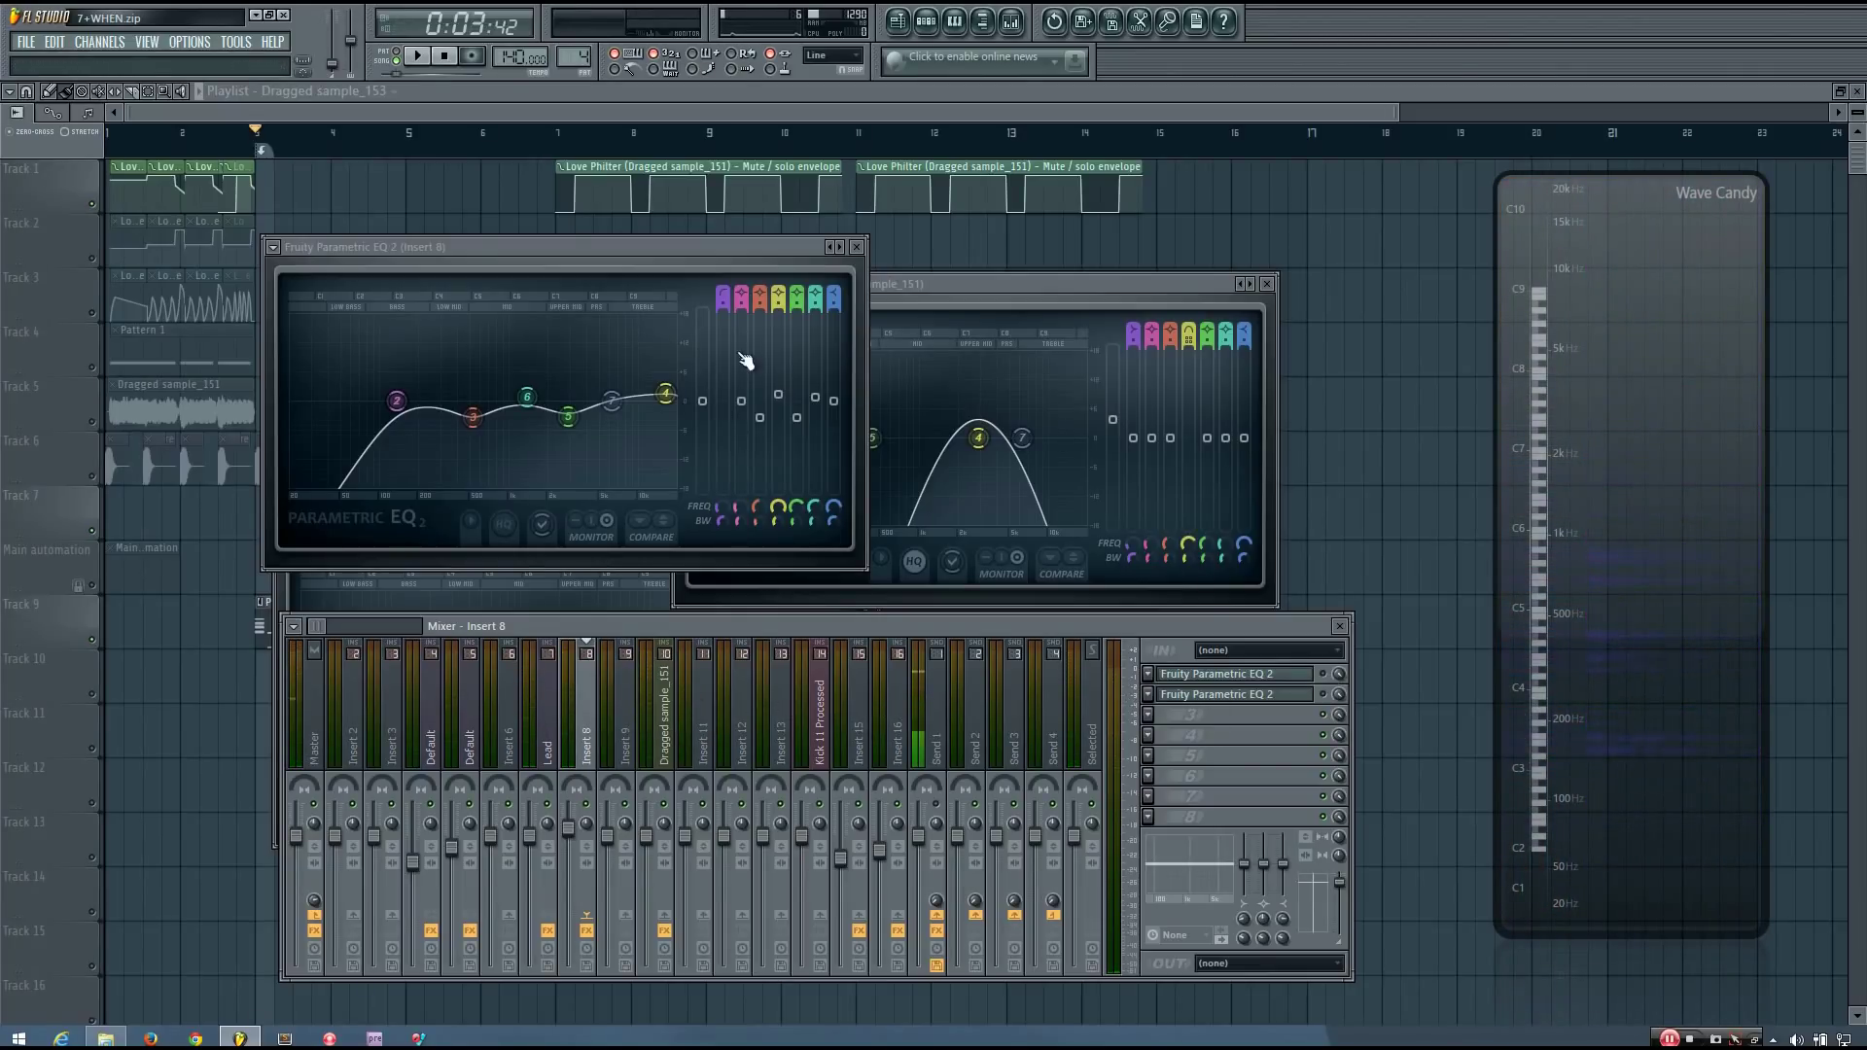
View the Dragged sample_151 effects chain, move the Insert 8 EQ window, and audition the drop at a raised main volume.
left_click(1288, 678)
left_click(670, 704)
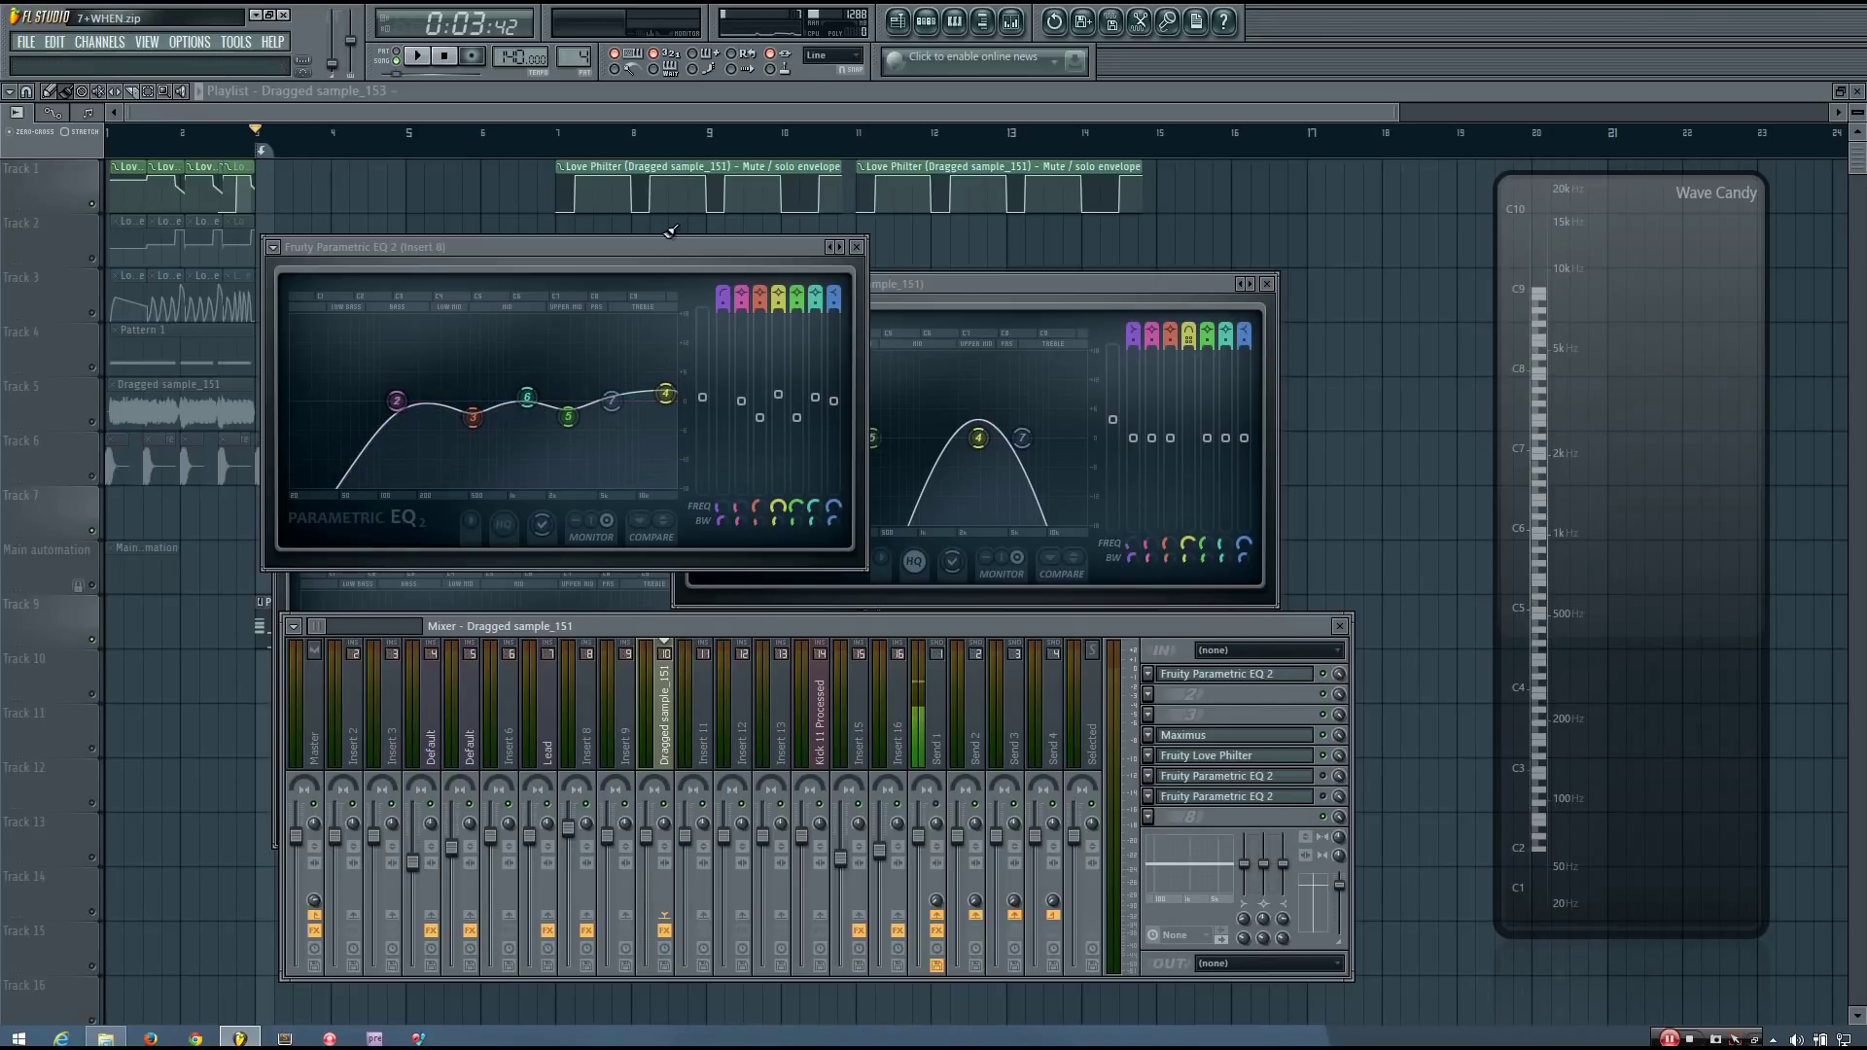
left_click_drag(673, 247, 611, 245)
key("space")
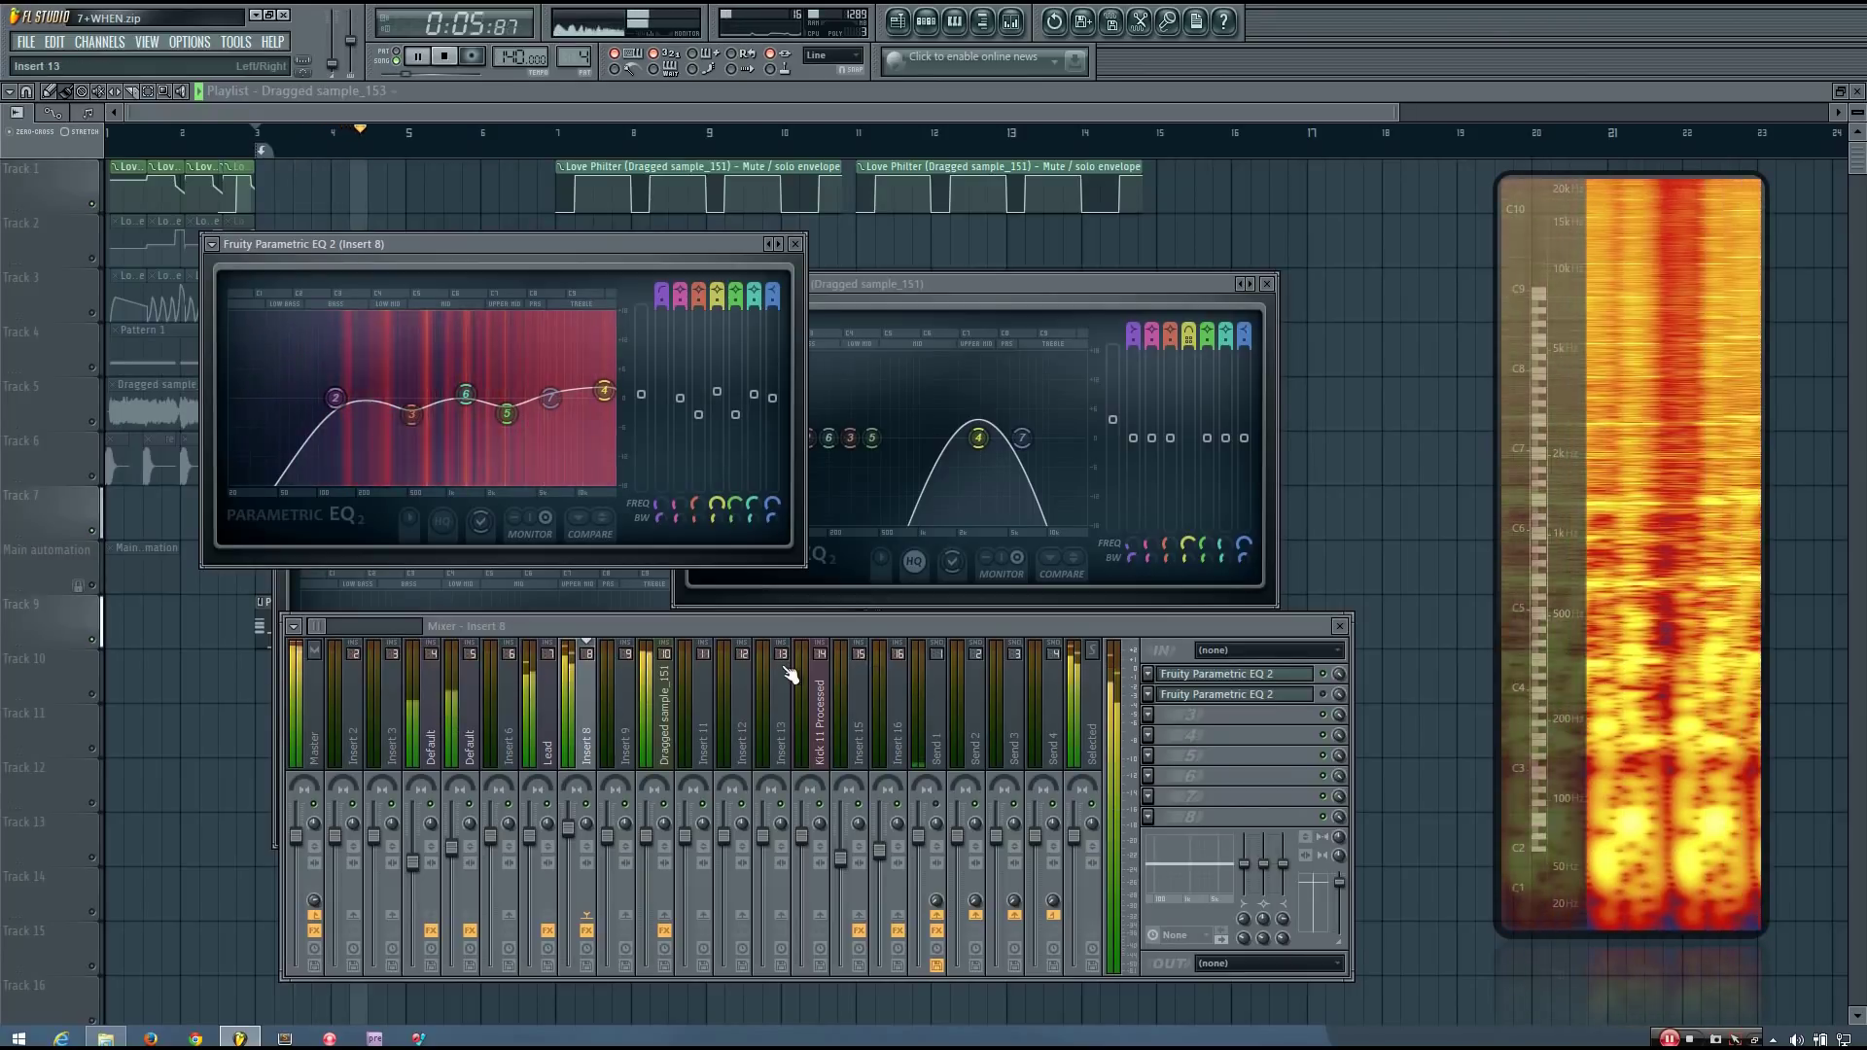
left_click_drag(333, 65, 333, 43)
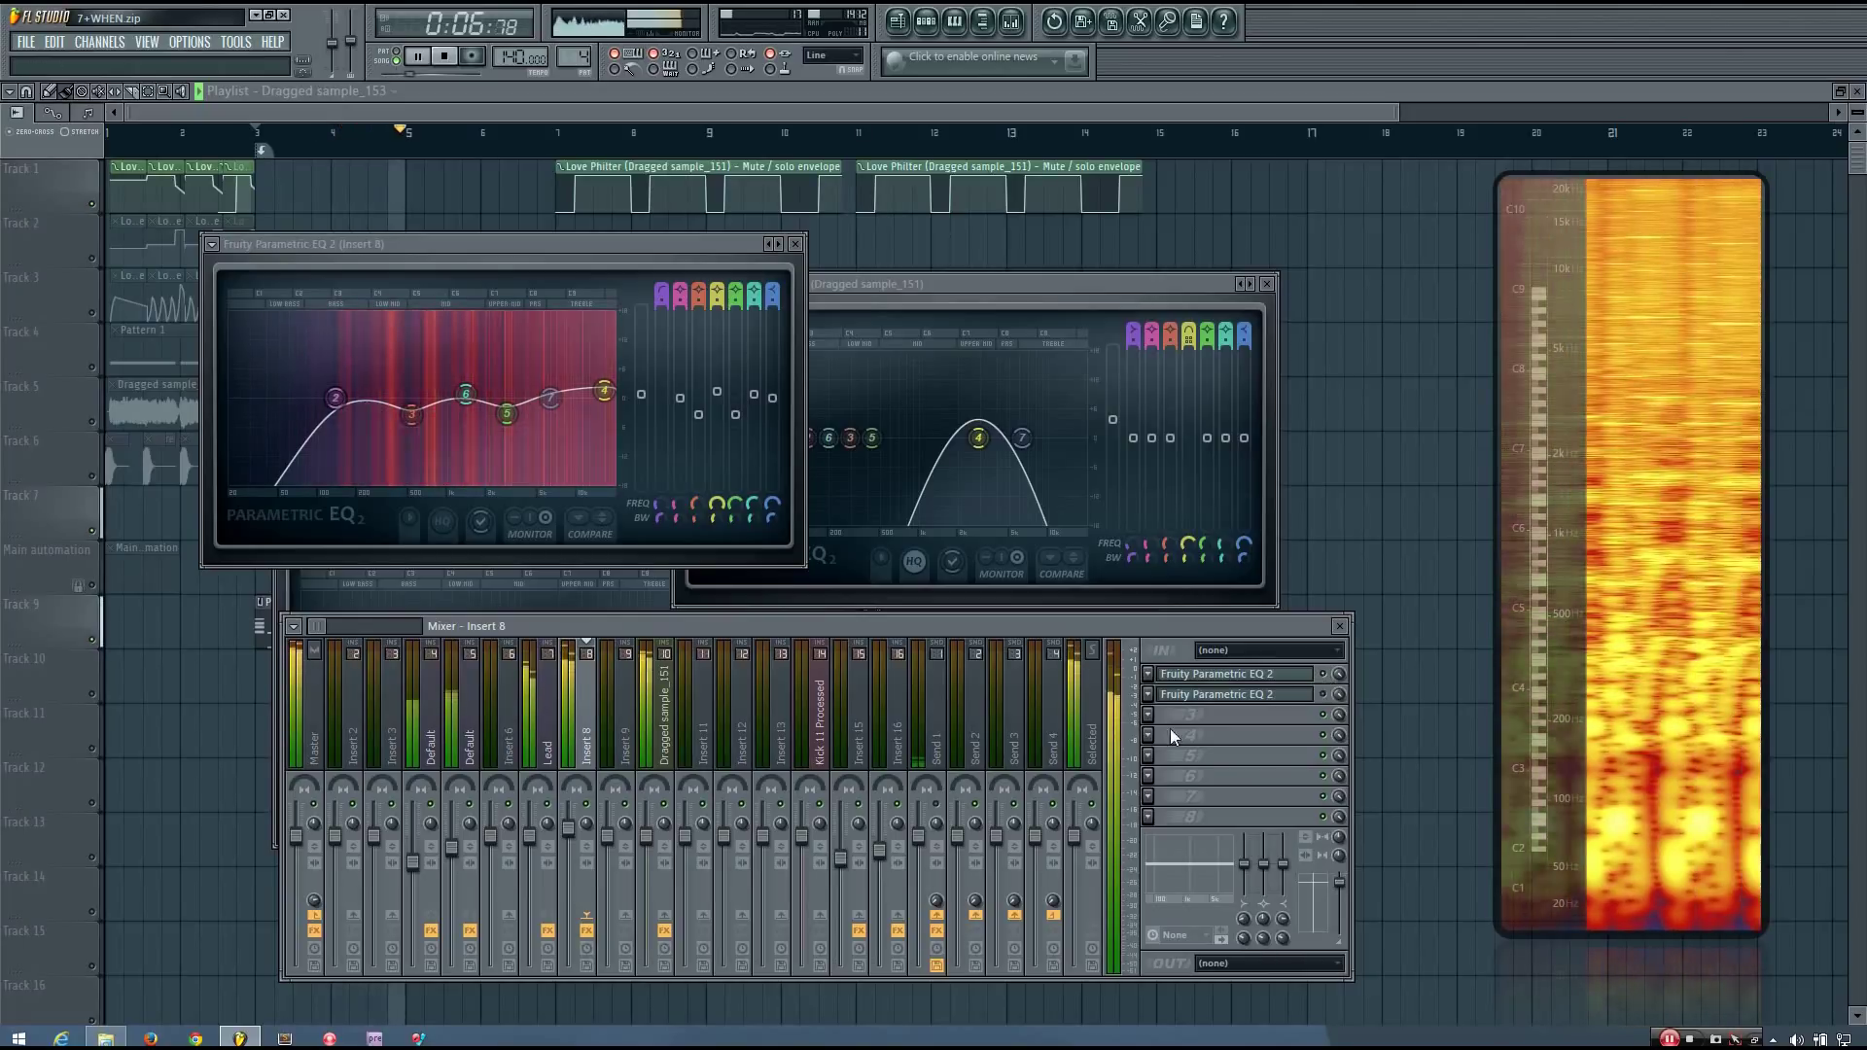
key("space")
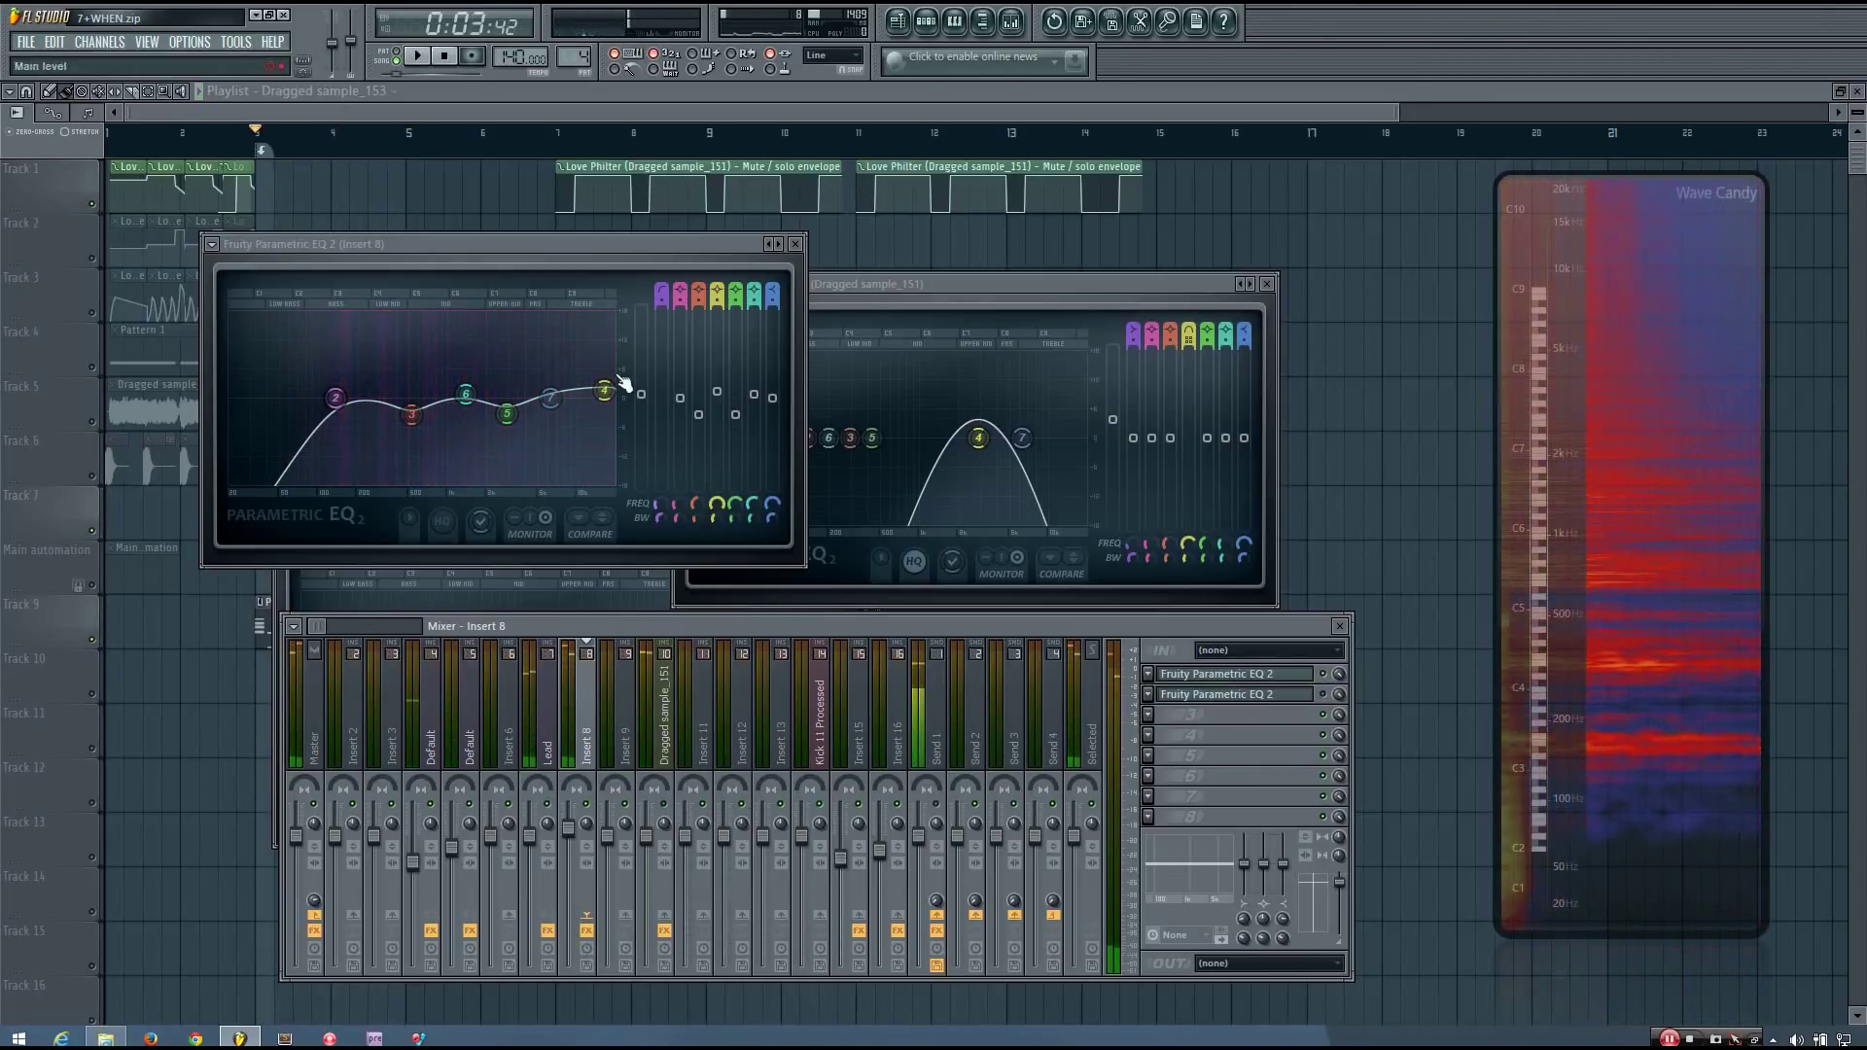
Move the Insert 8 EQ window aside and audition a short stretch of the drop.
left_click_drag(635, 251, 582, 242)
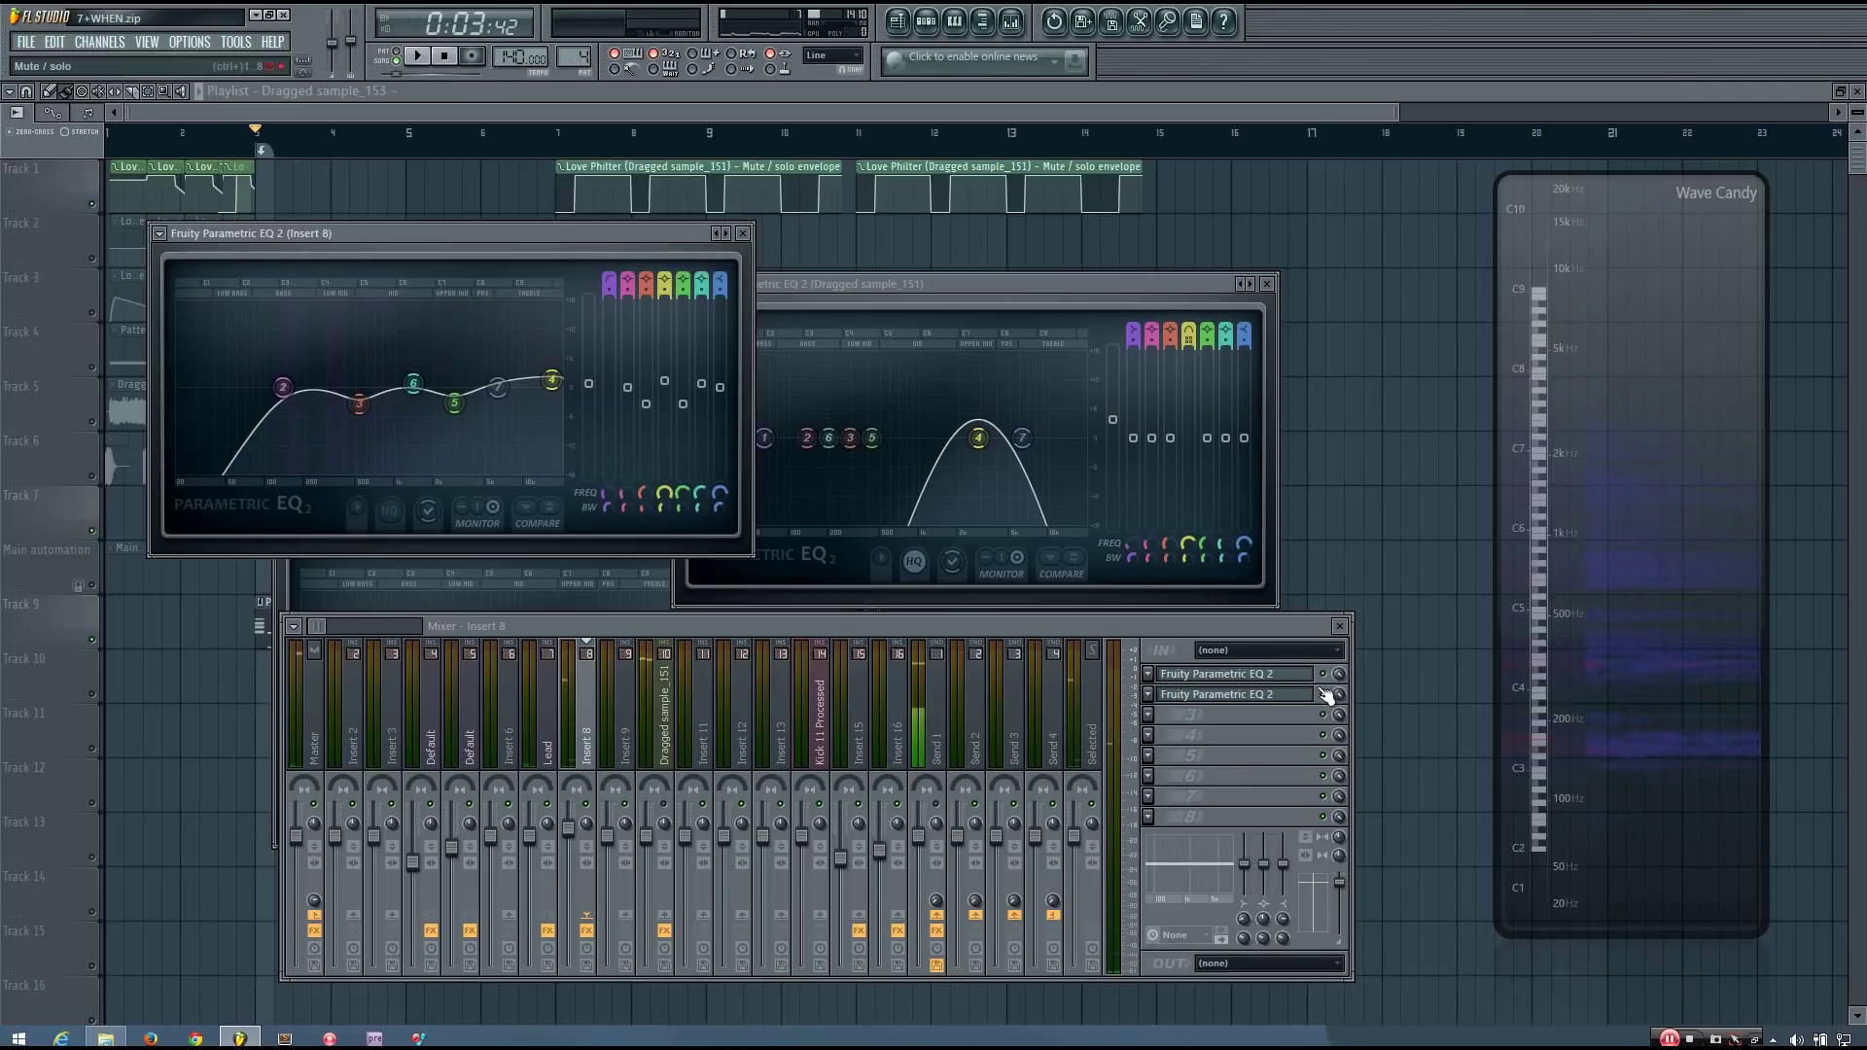
key("space")
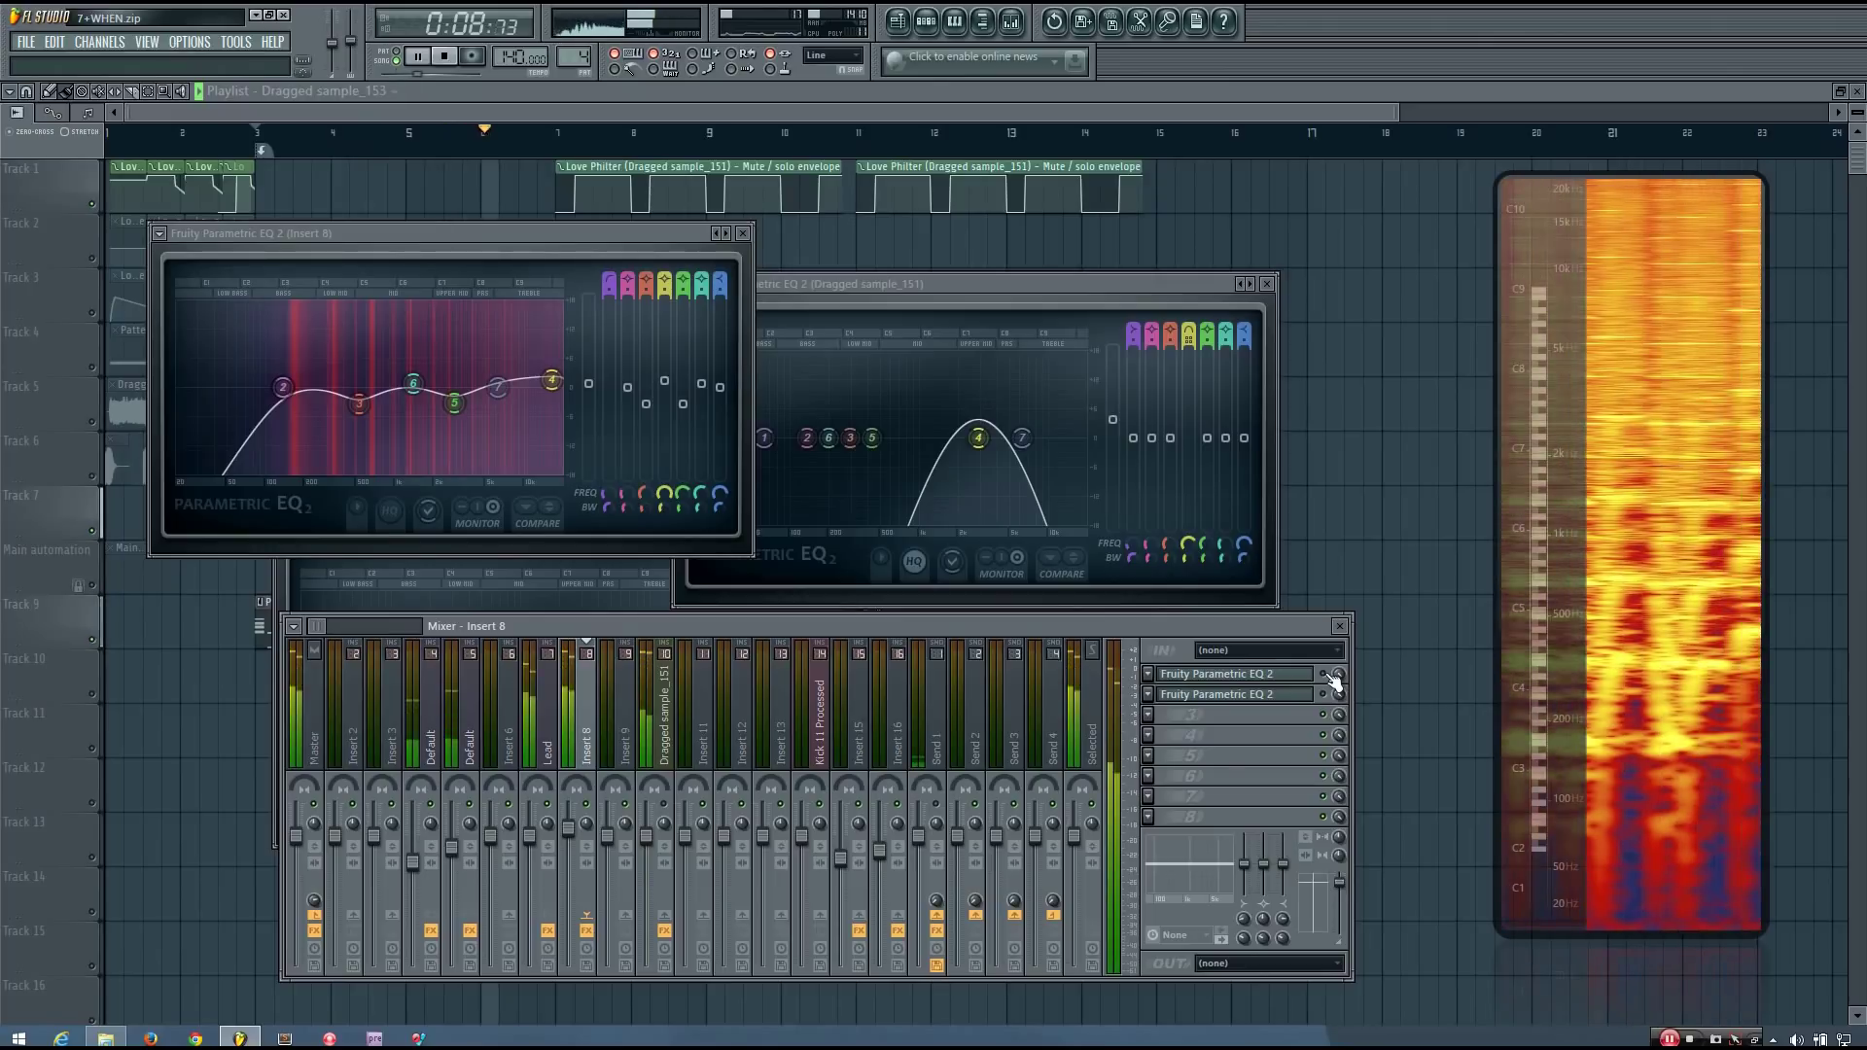
key("space")
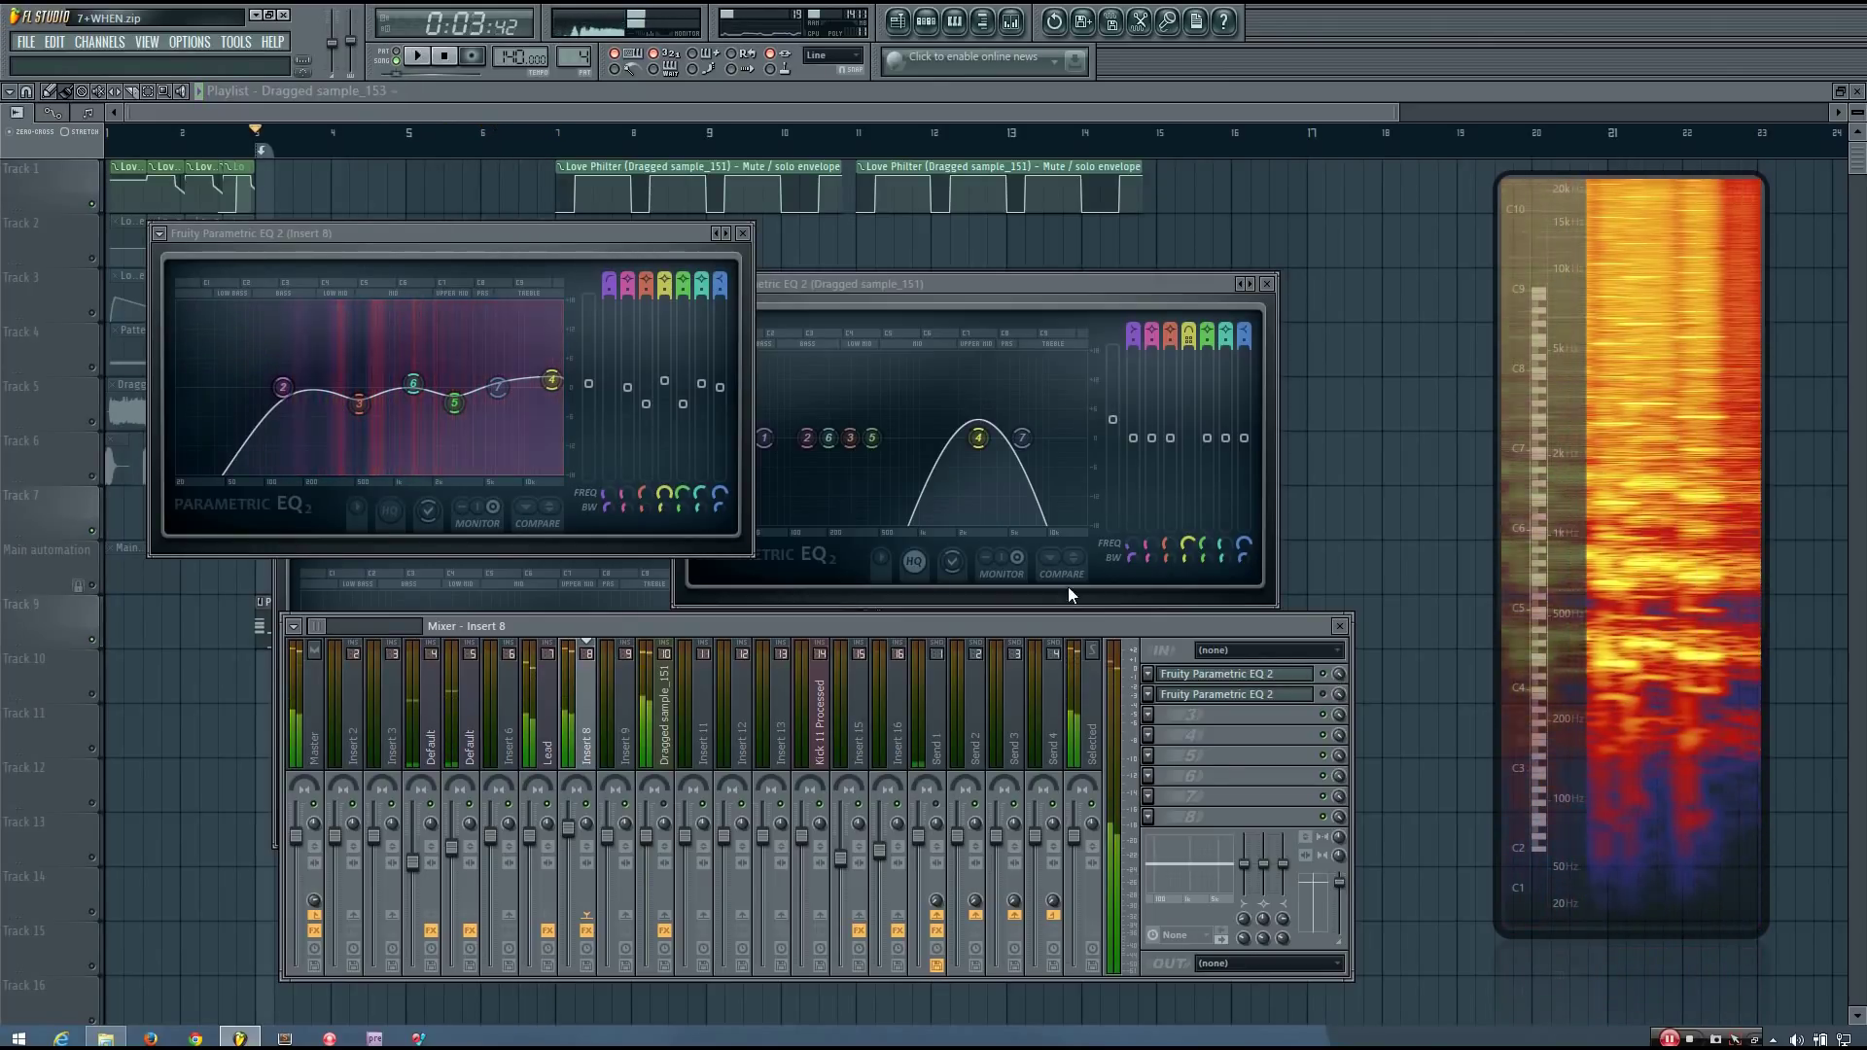
Reposition the Insert 8 EQ window, play a longer stretch of the drop, and stop playback with the song position reset to the start.
left_click_drag(654, 235, 686, 249)
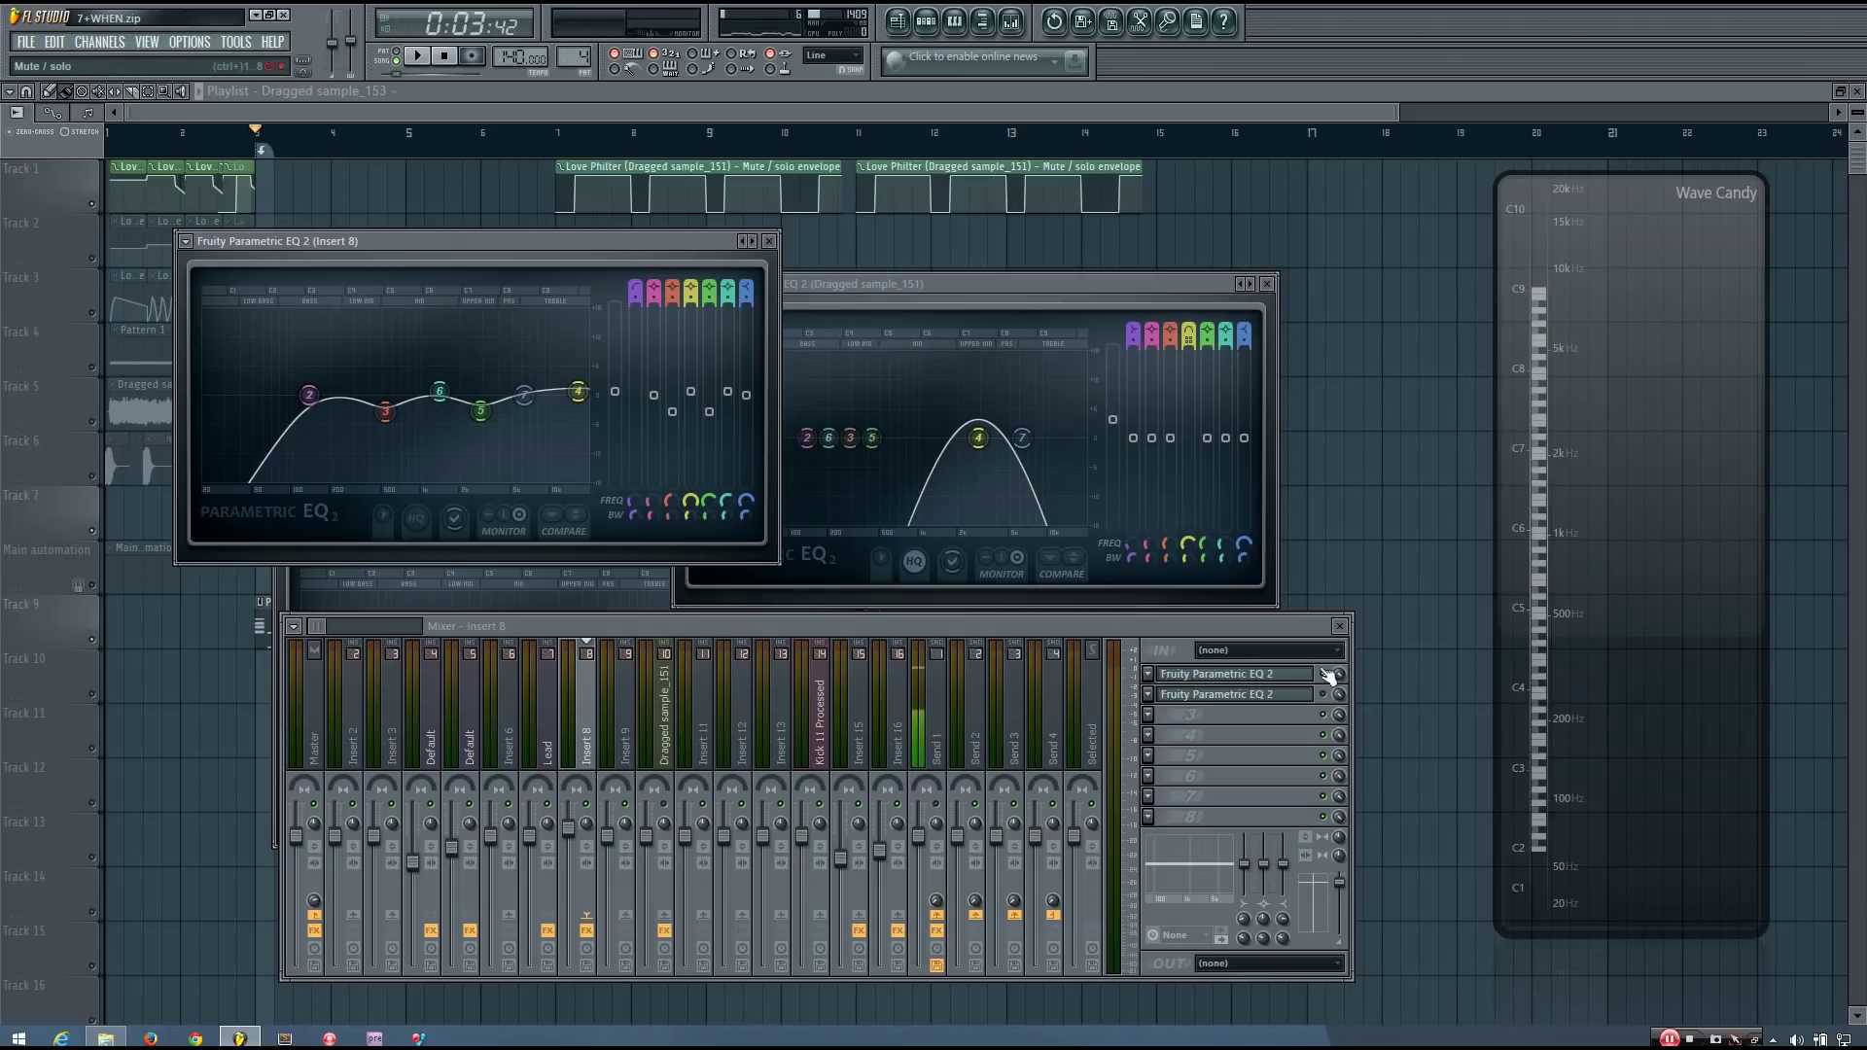
key("space")
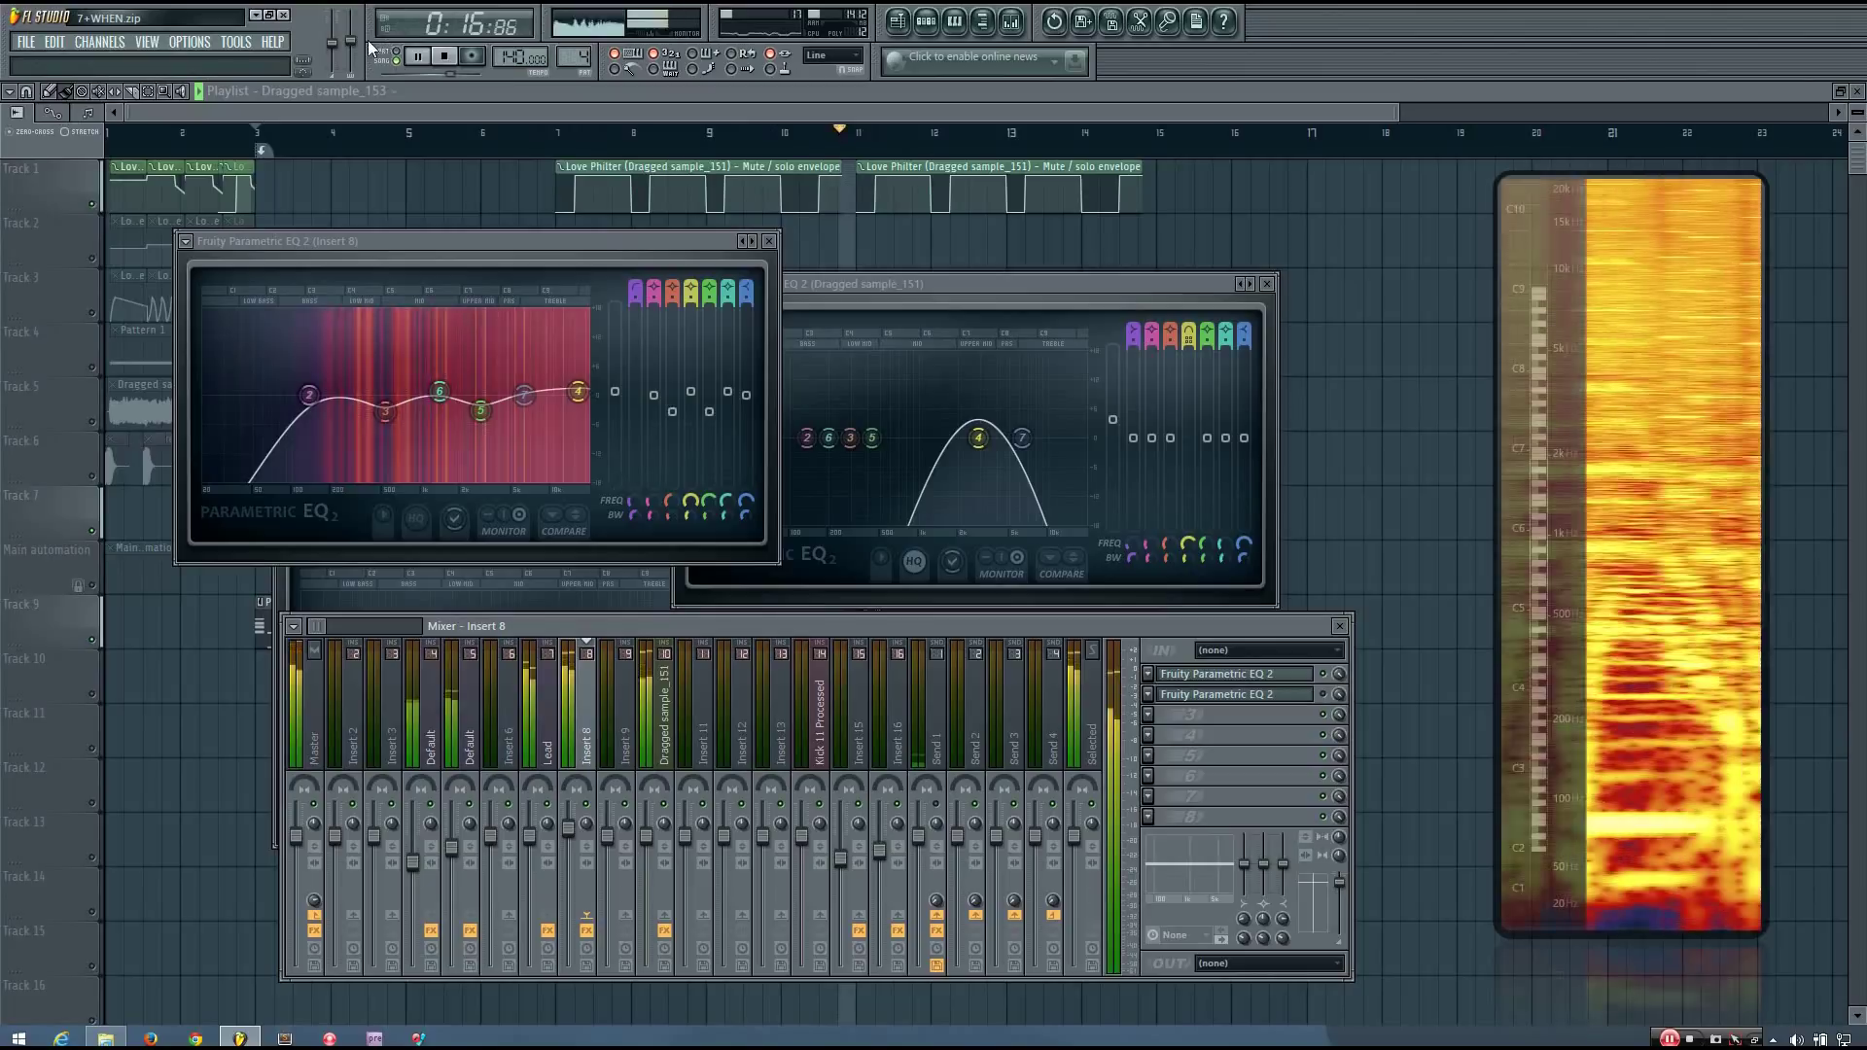
left_click(443, 56)
left_click(446, 59)
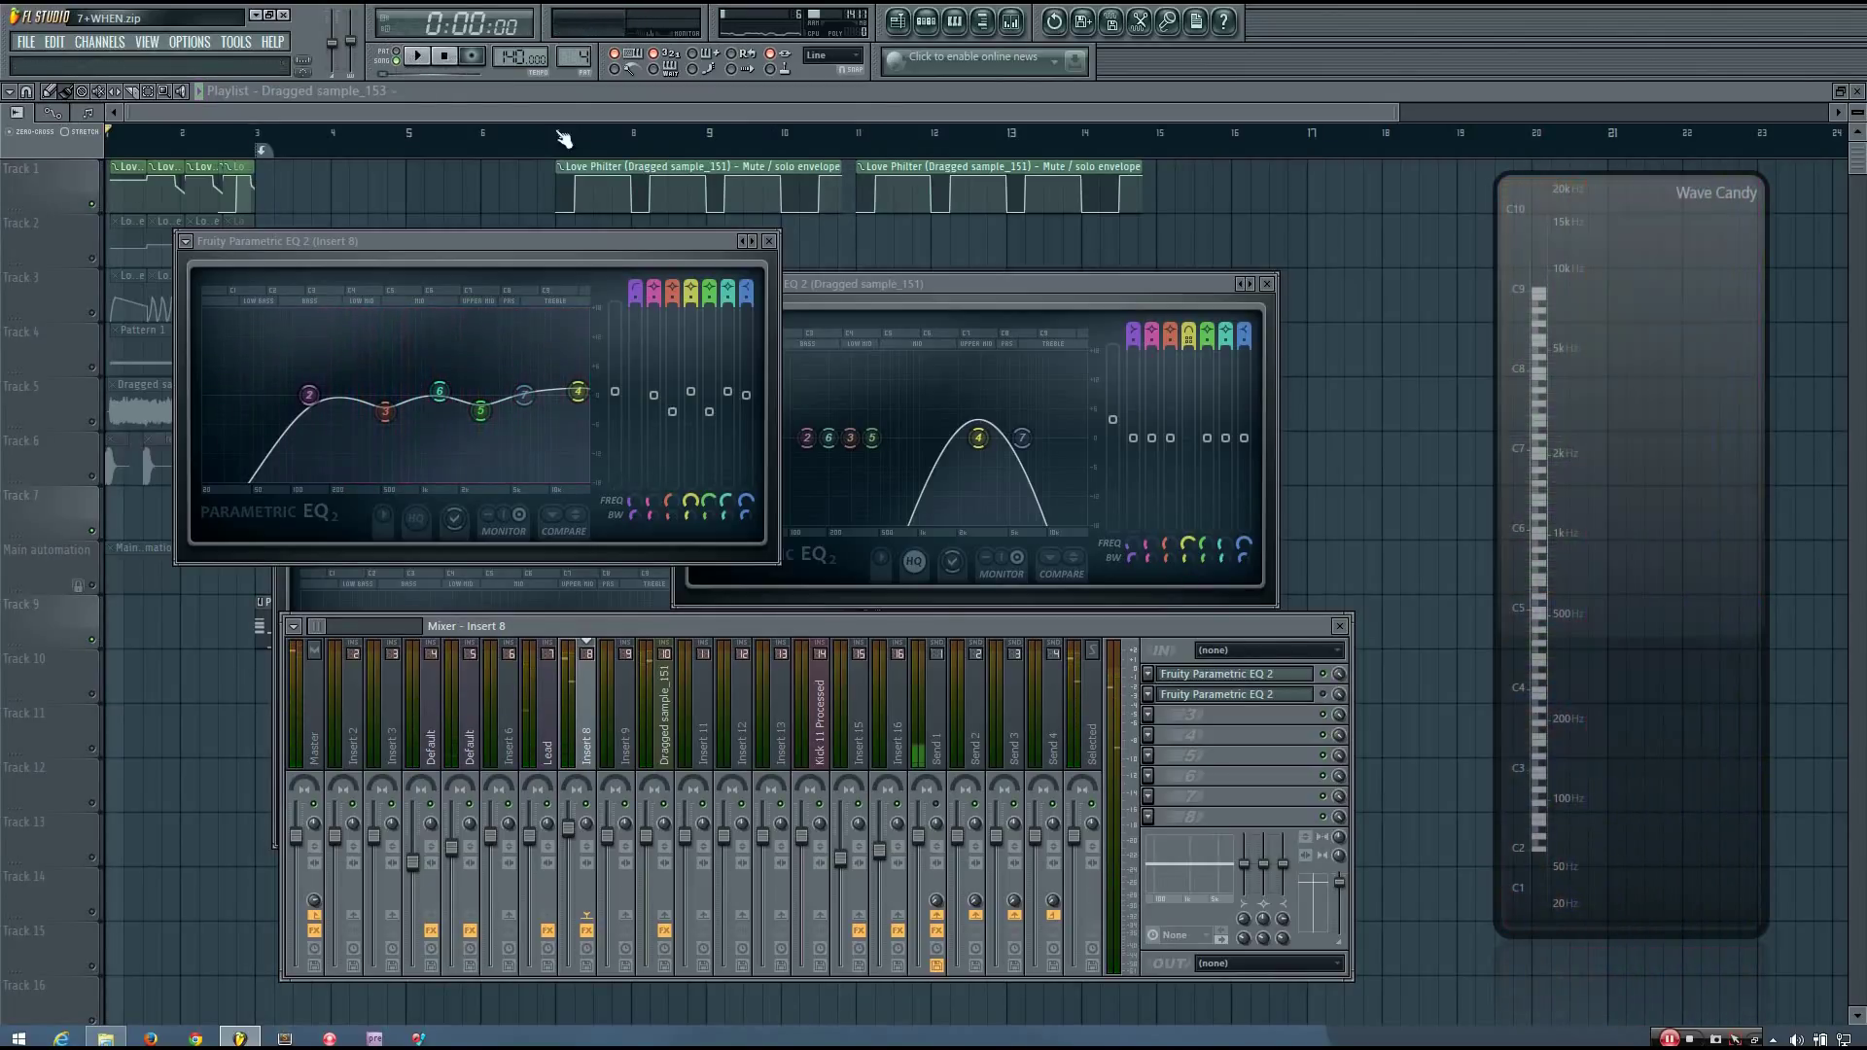
Move the Insert 8 EQ window clear of the mixer and replay the song, auditioning the drop from bar 3.
left_click_drag(549, 259, 591, 293)
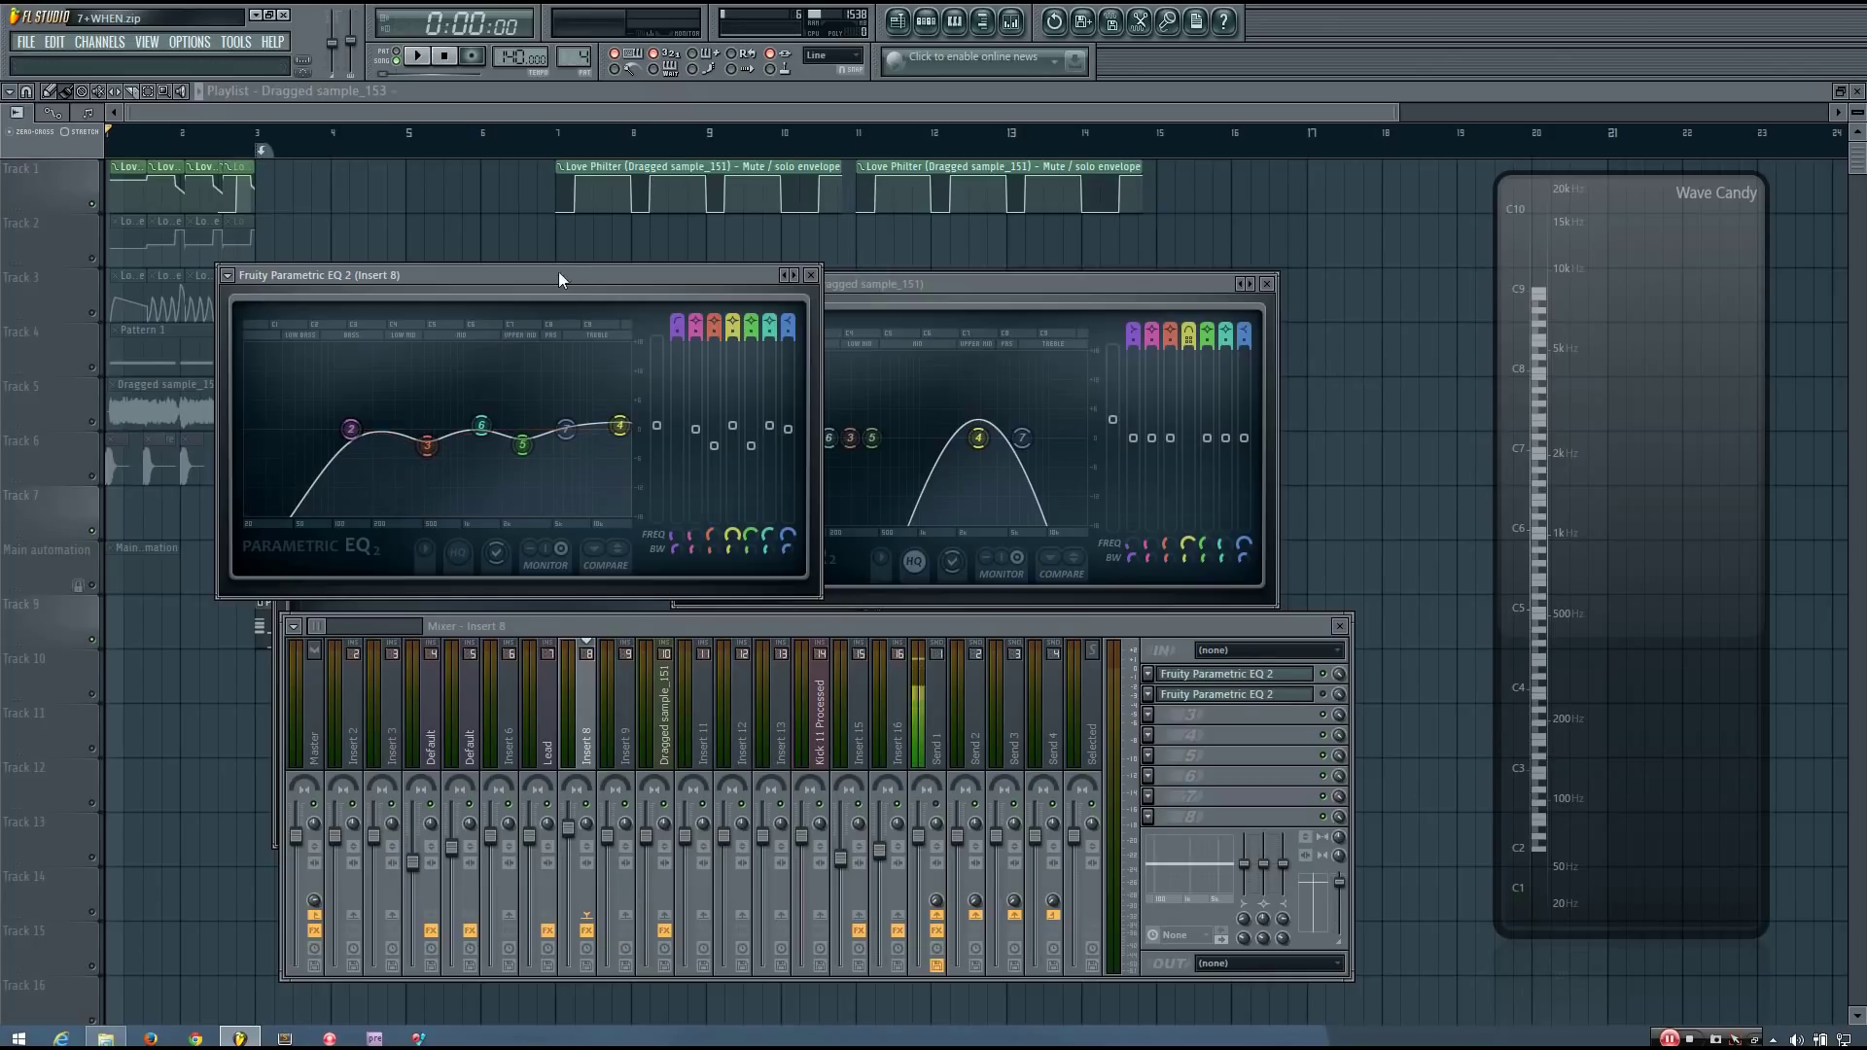
mouse_move(516, 278)
left_mouse_down()
mouse_move(551, 260)
mouse_move(535, 250)
left_mouse_up()
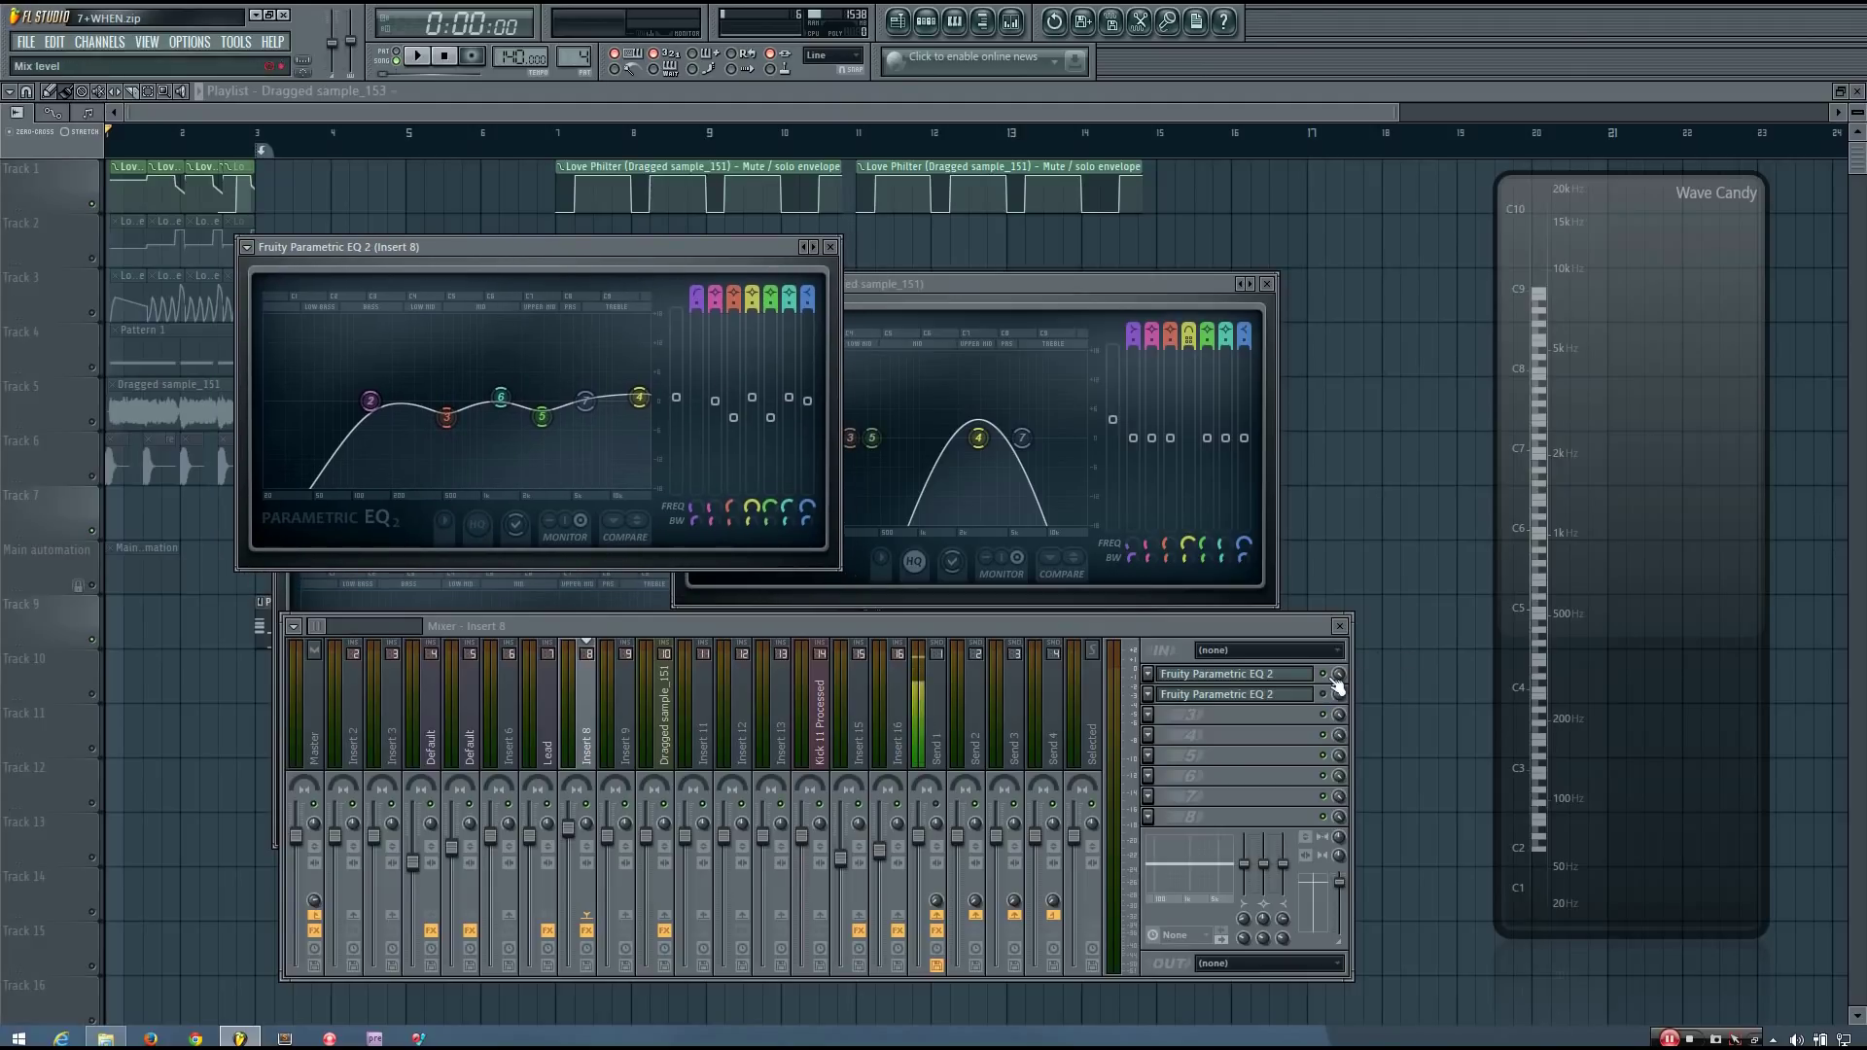
key("space")
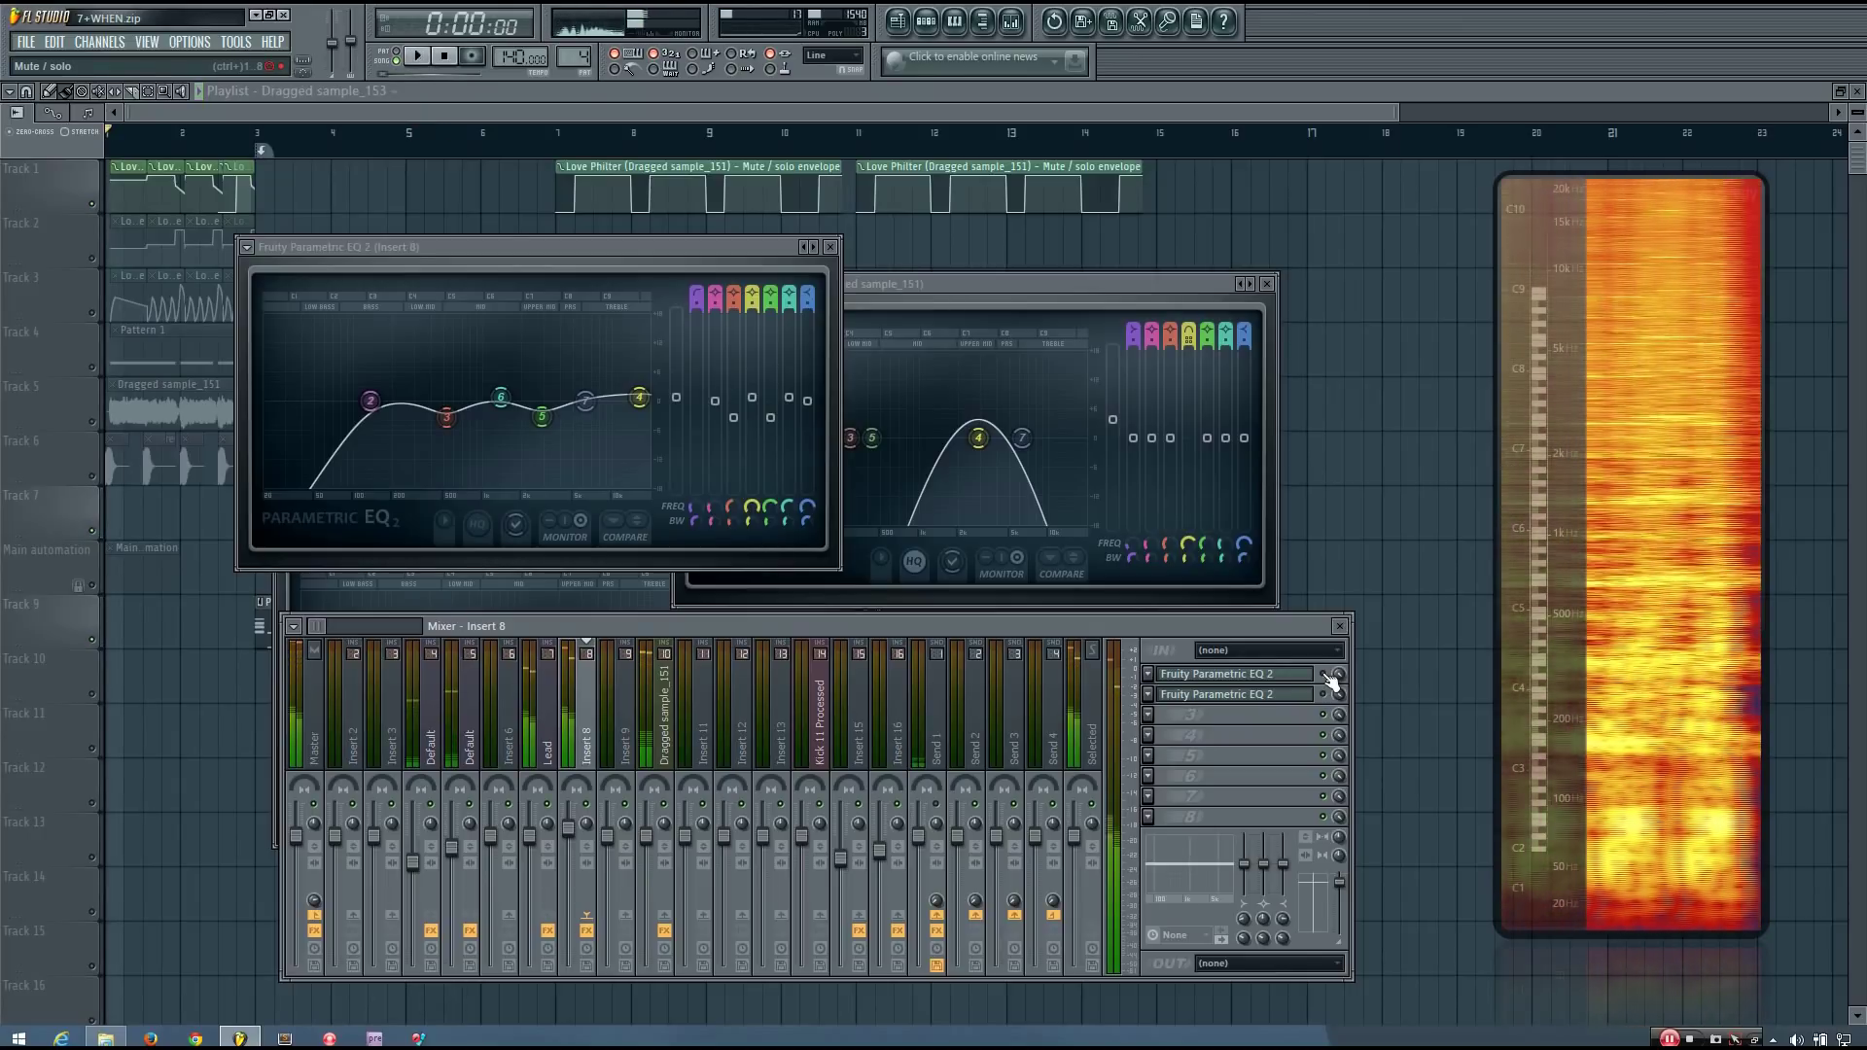
key("space")
key("space")
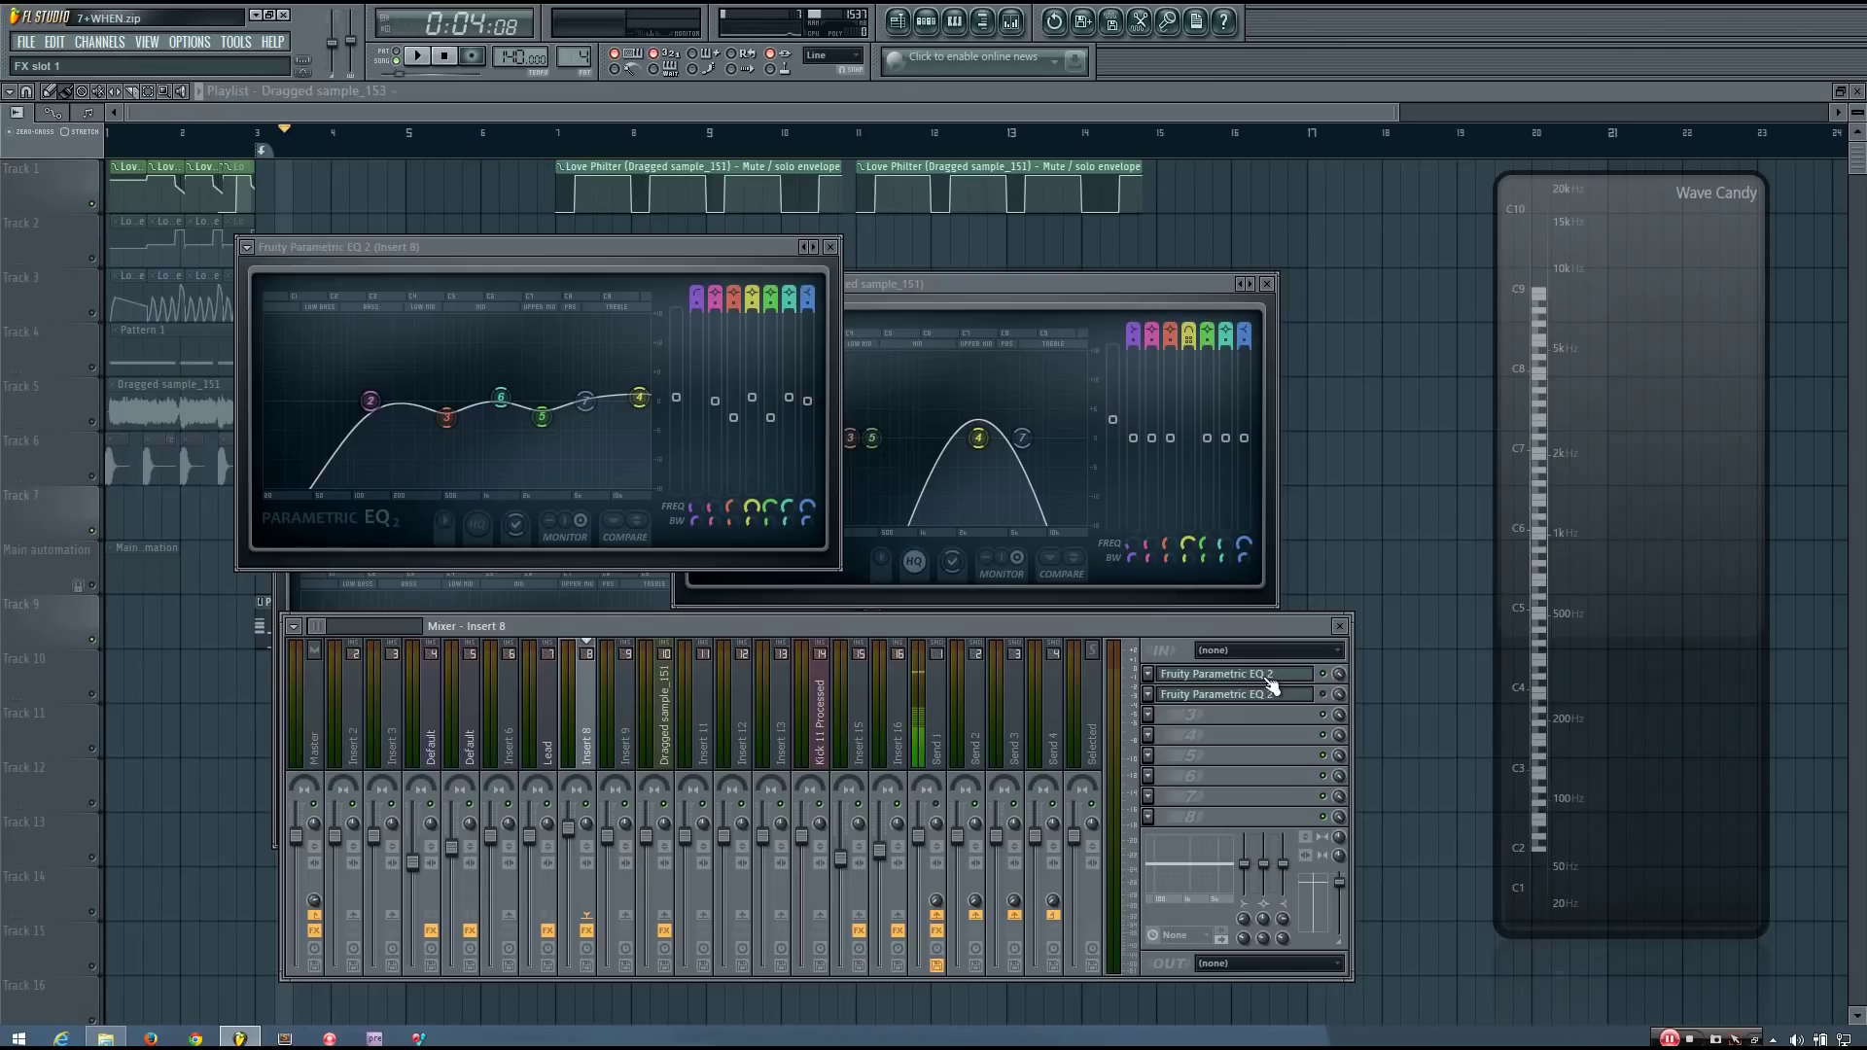
key("space")
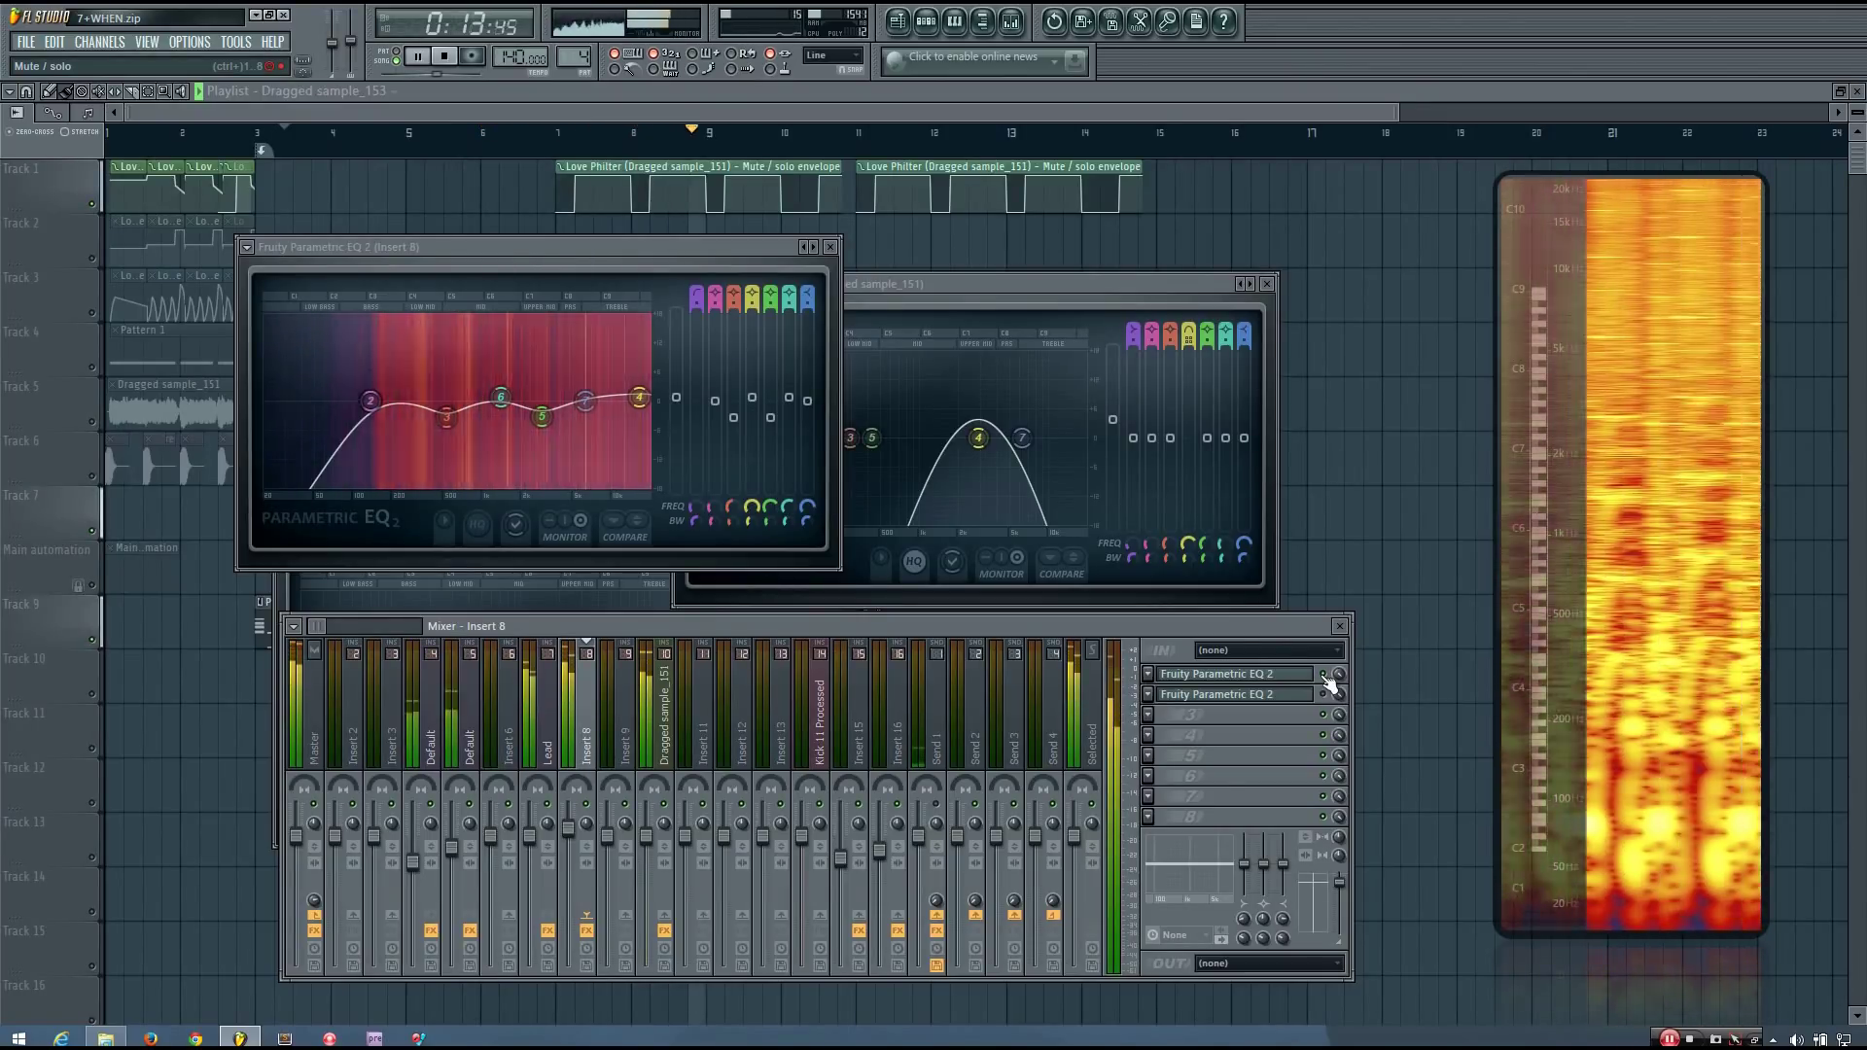
key("space")
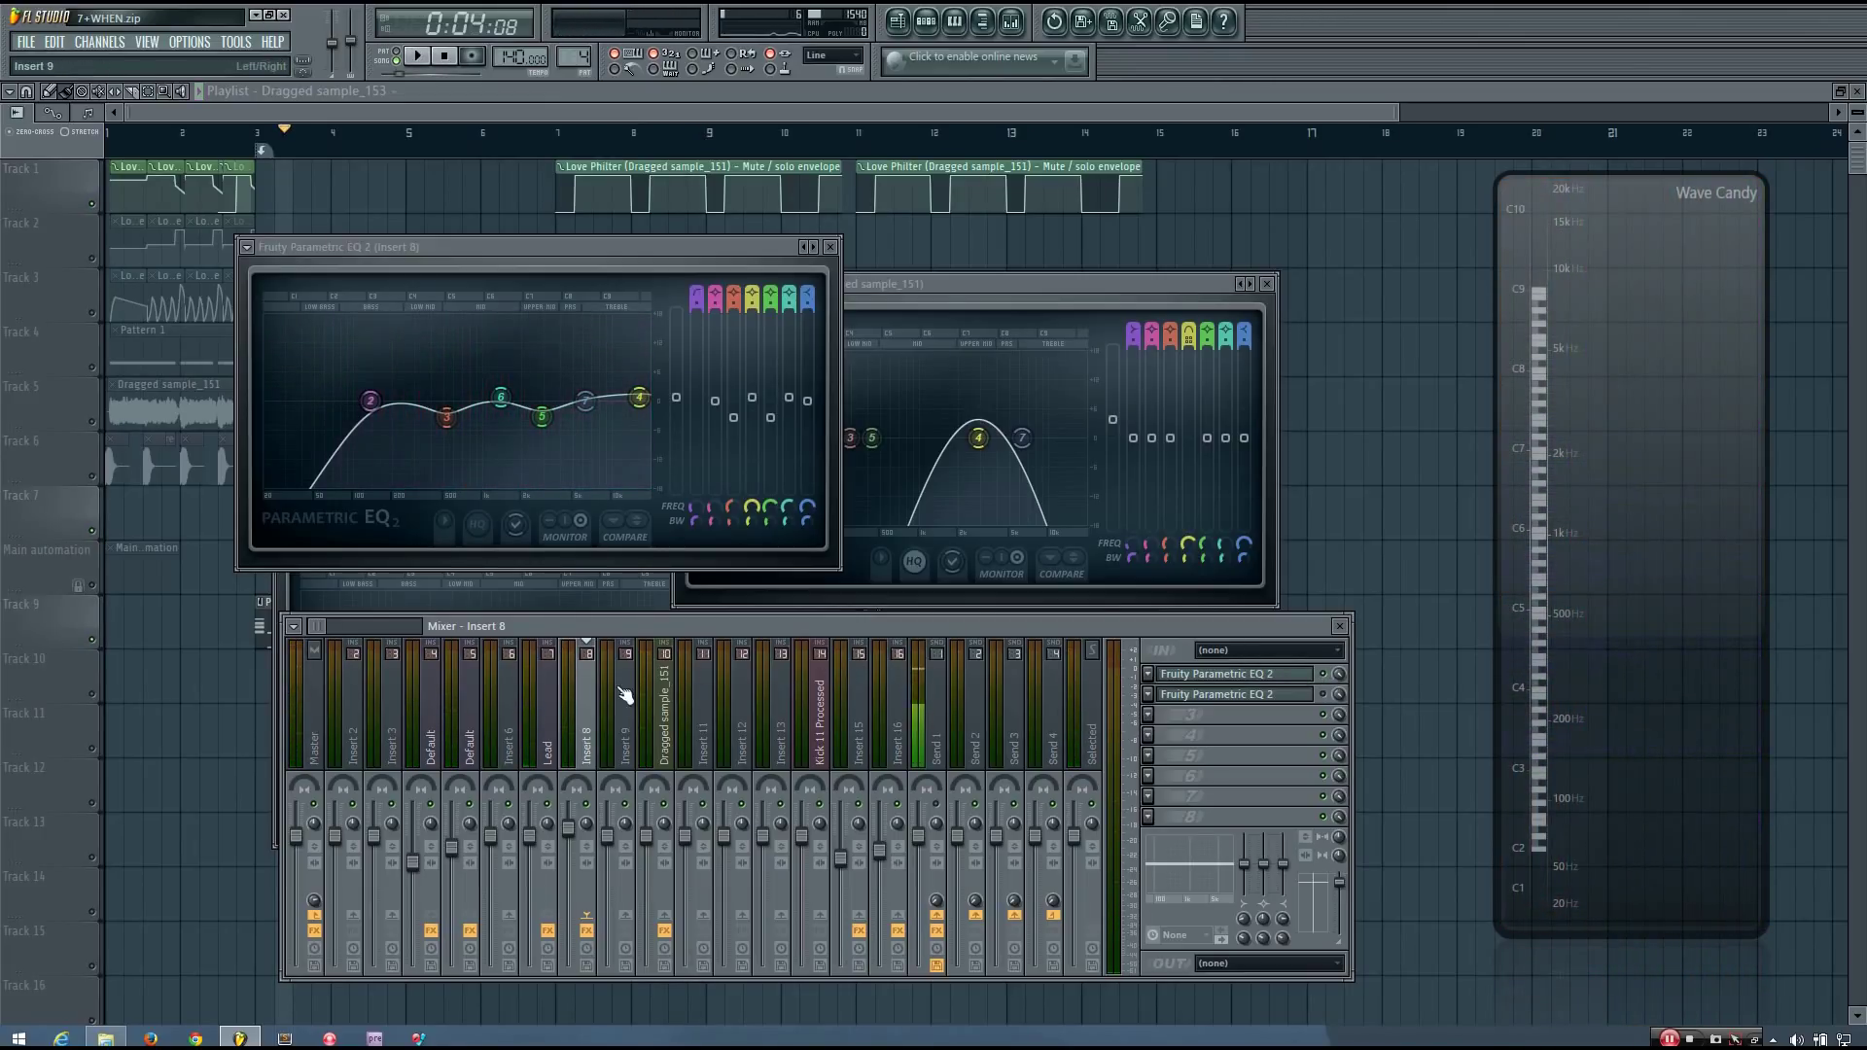
View the Dragged sample_151 and Insert 8 mixer tracks and reposition the Insert 8 EQ window to review its band 3 and 5 cuts.
left_click(667, 736)
left_click(591, 739)
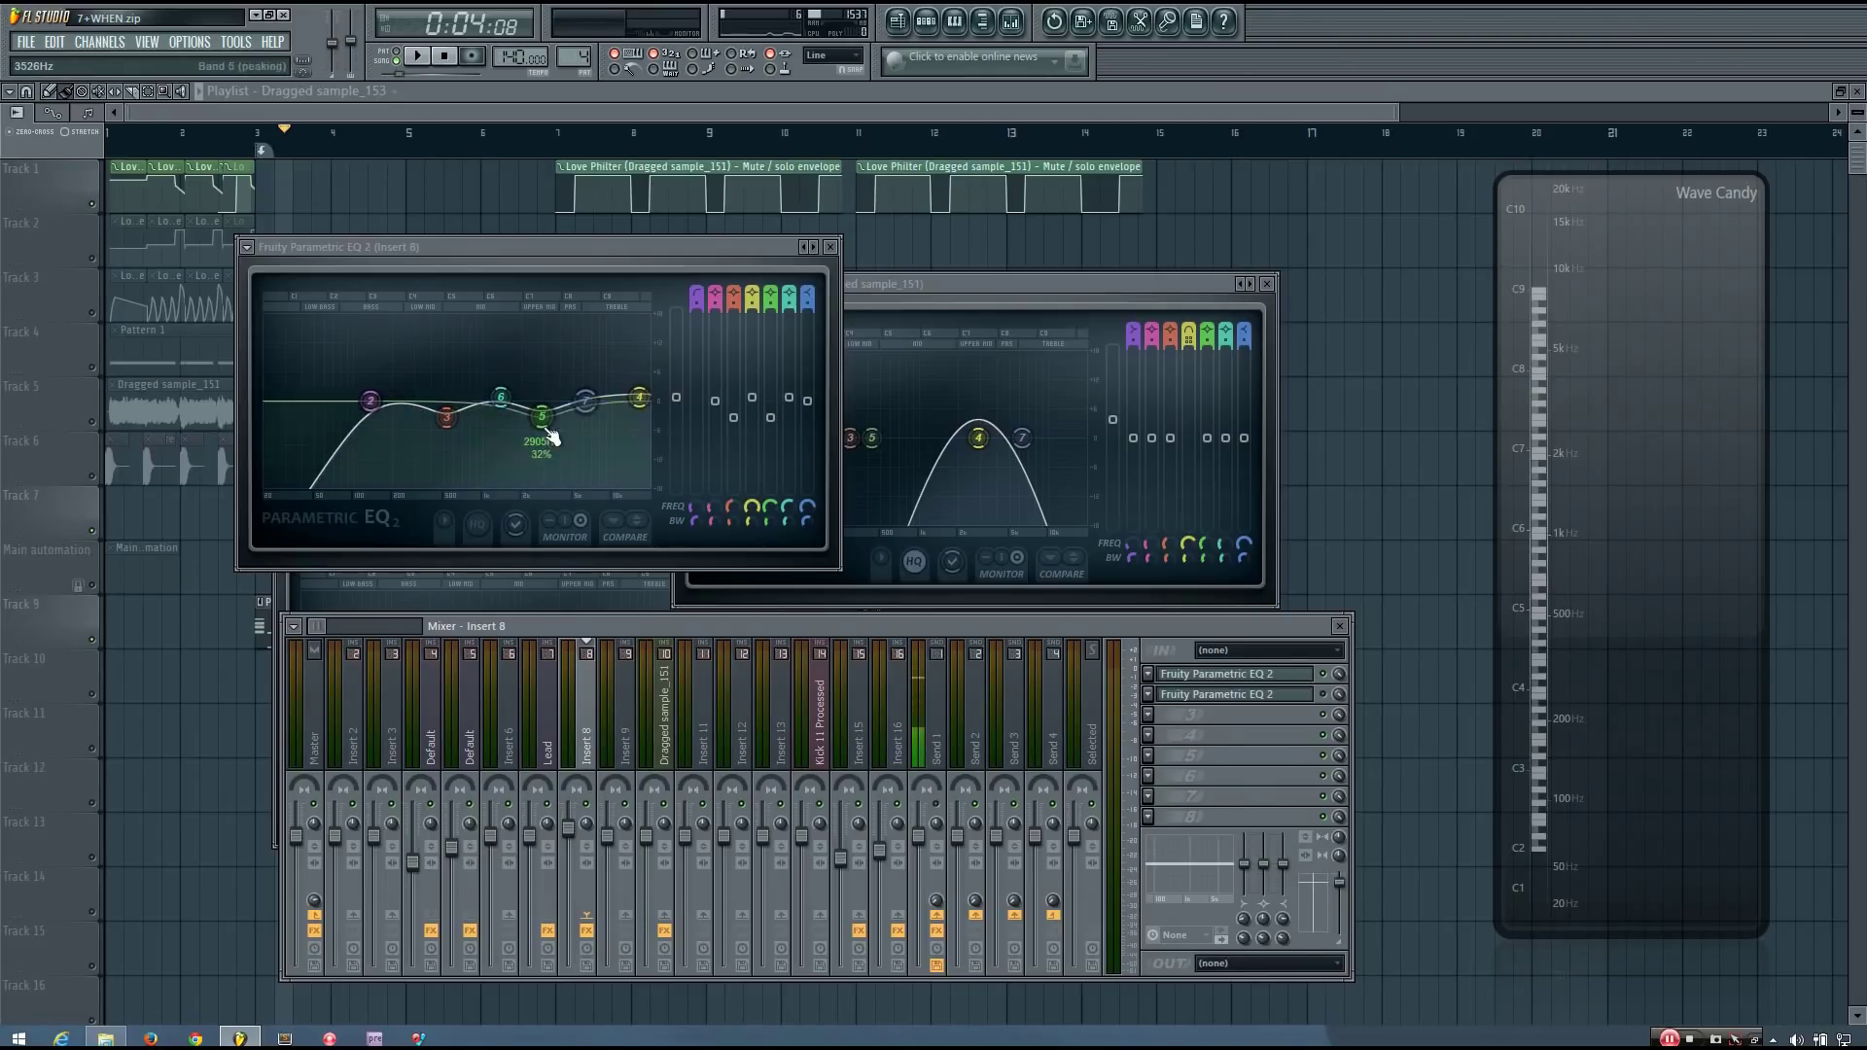
left_click_drag(652, 251, 593, 254)
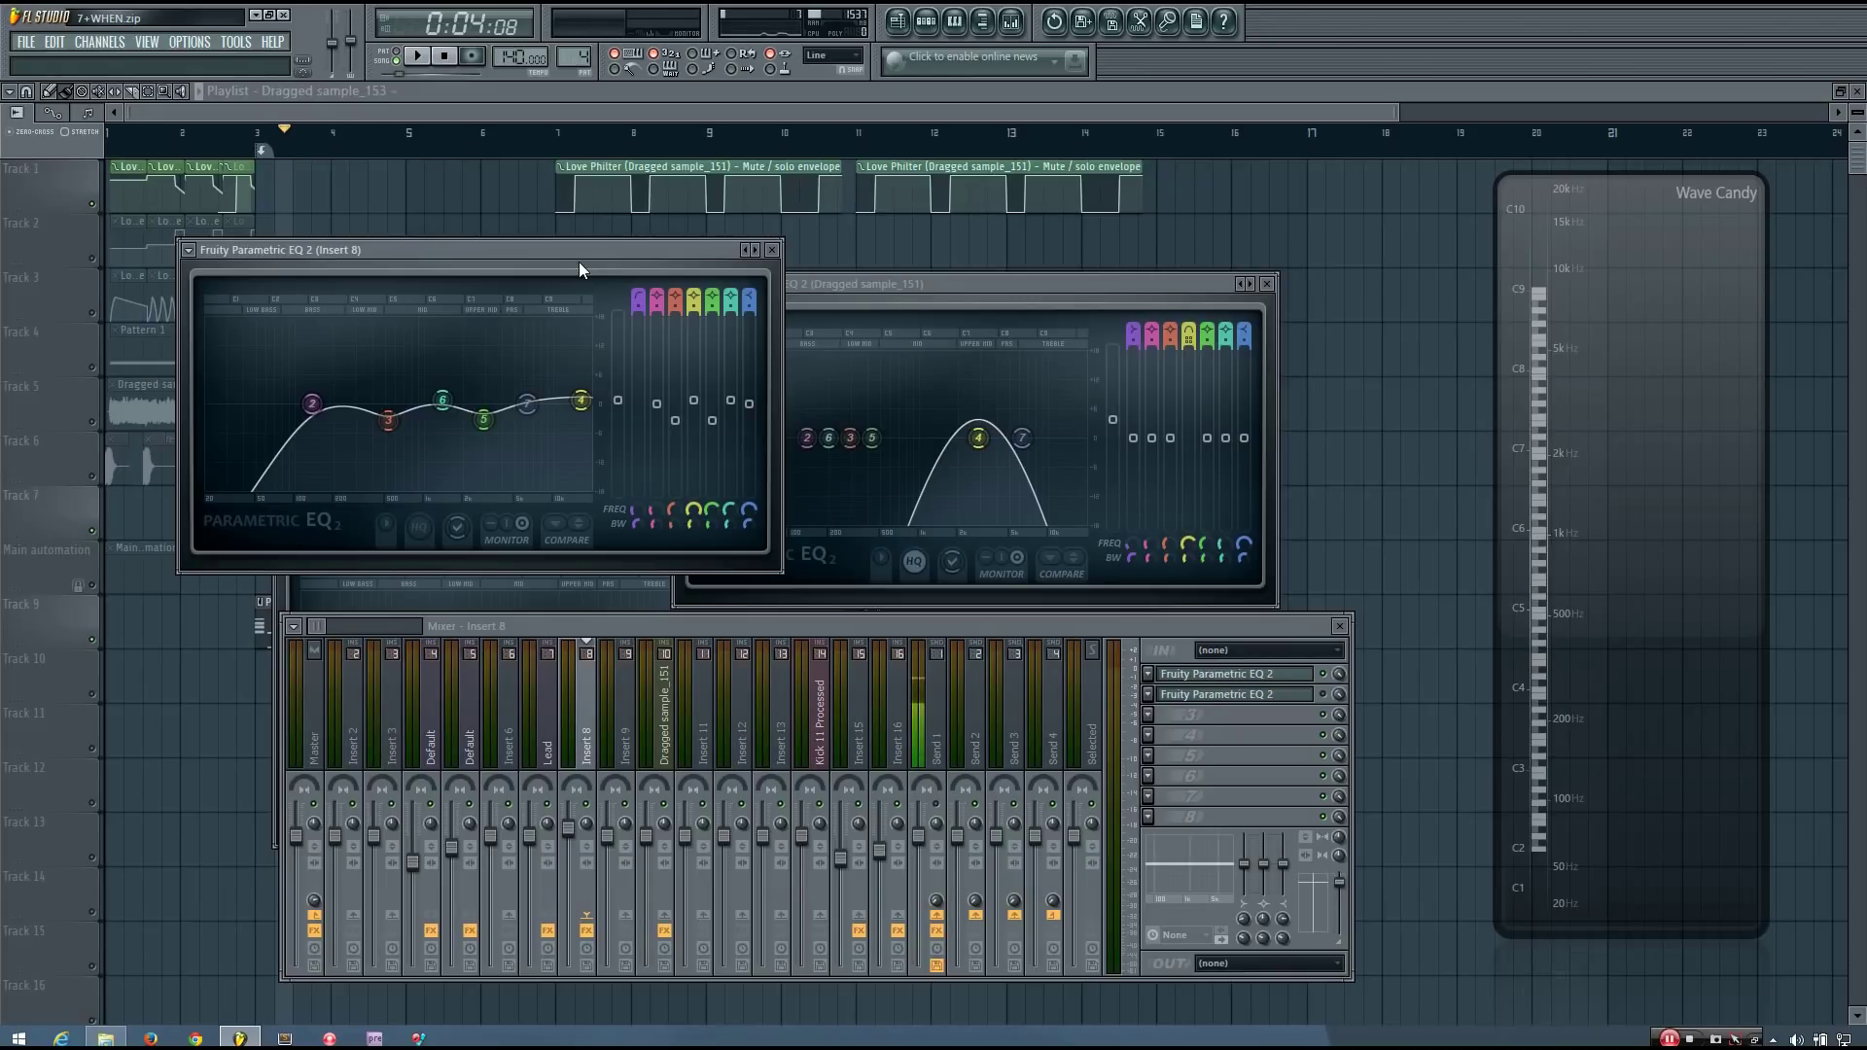
left_click_drag(579, 251, 571, 223)
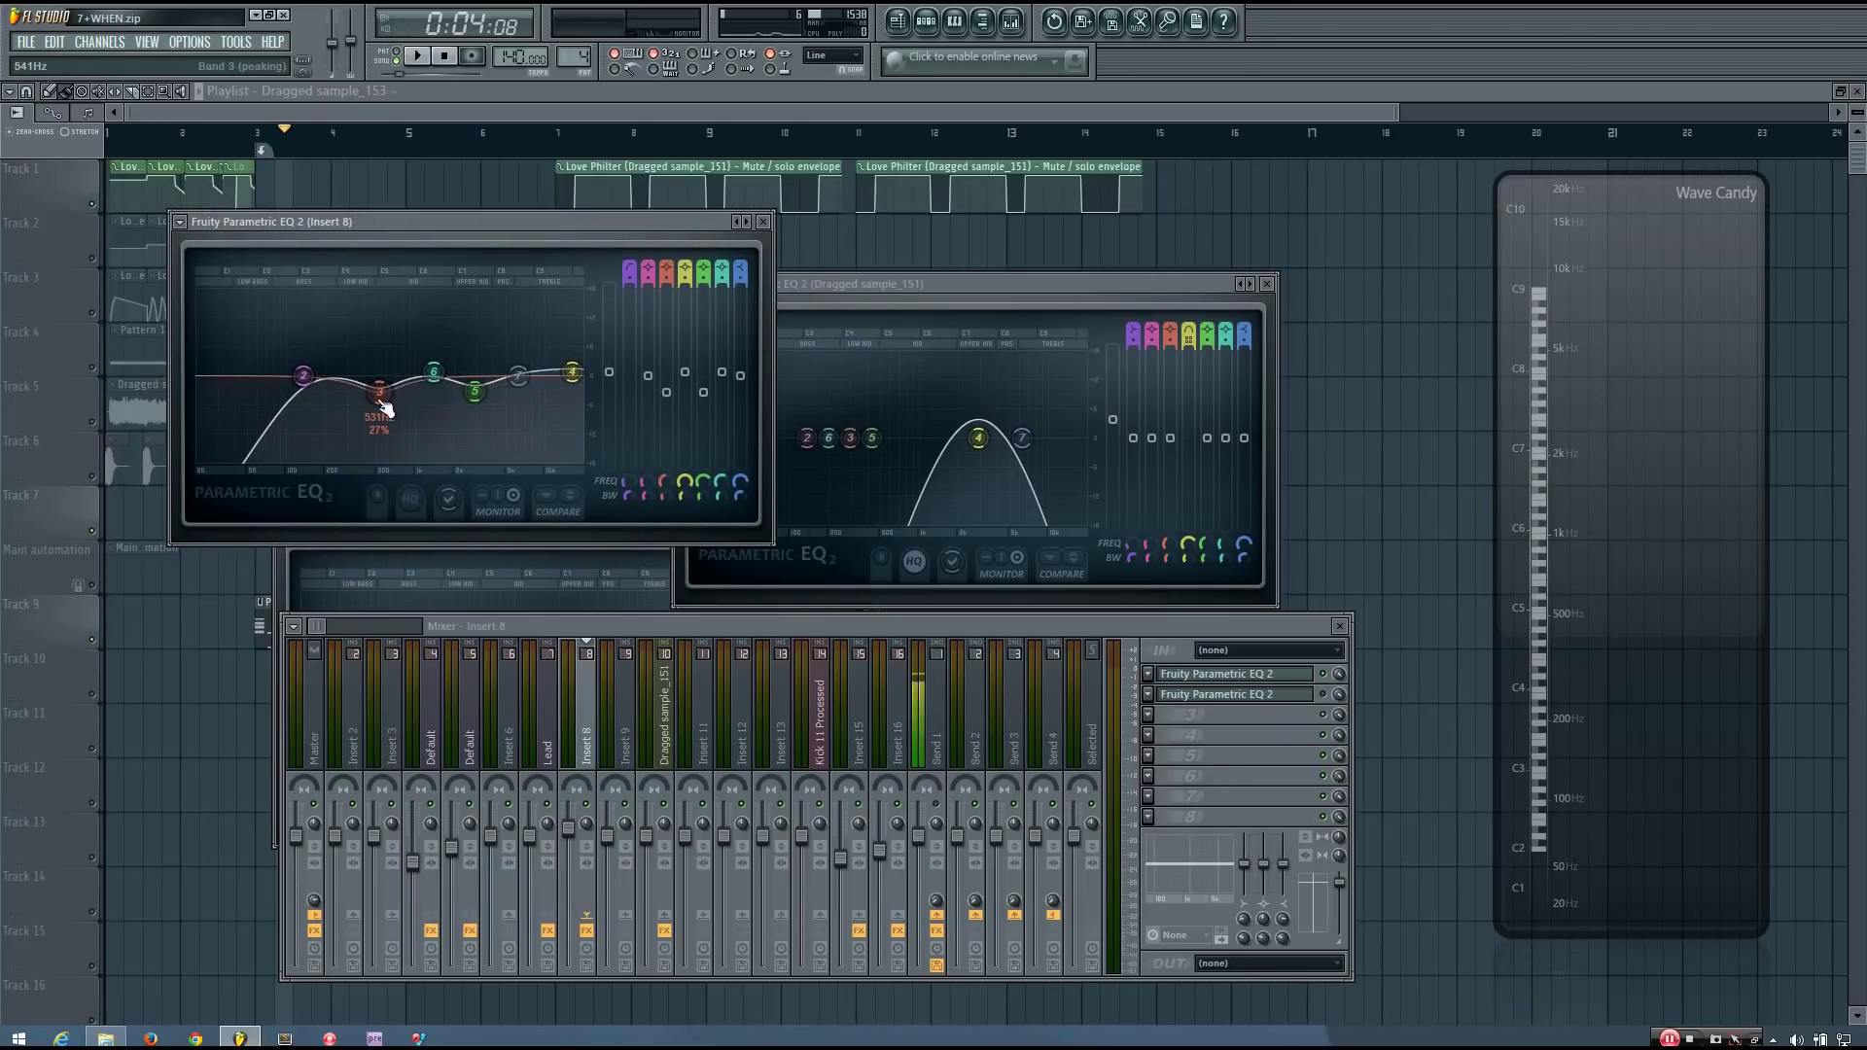